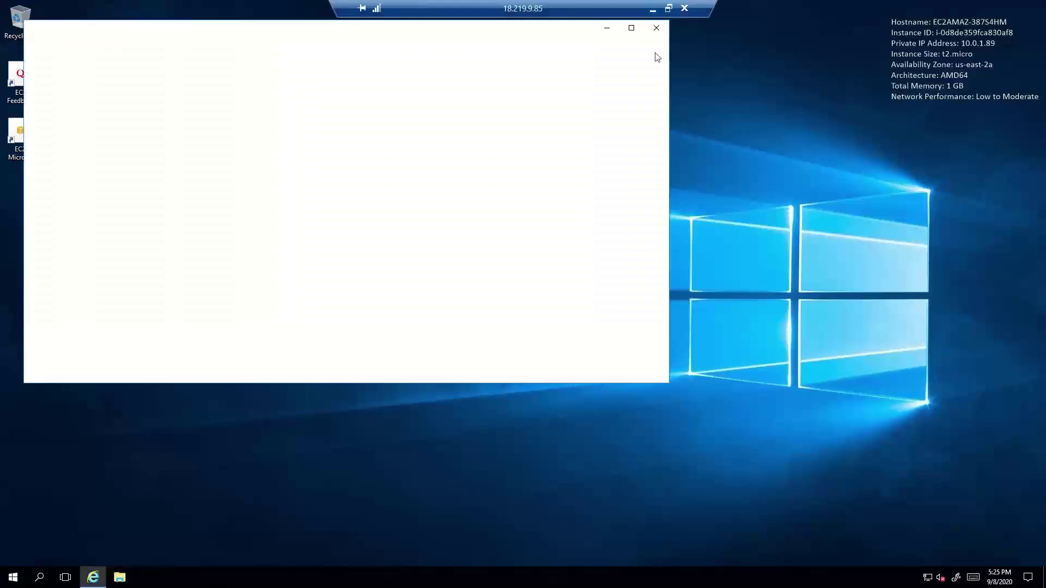
Step: Open Internet Explorer in the remote Windows Lab 1 session
left_click(684, 6)
double_click(683, 145)
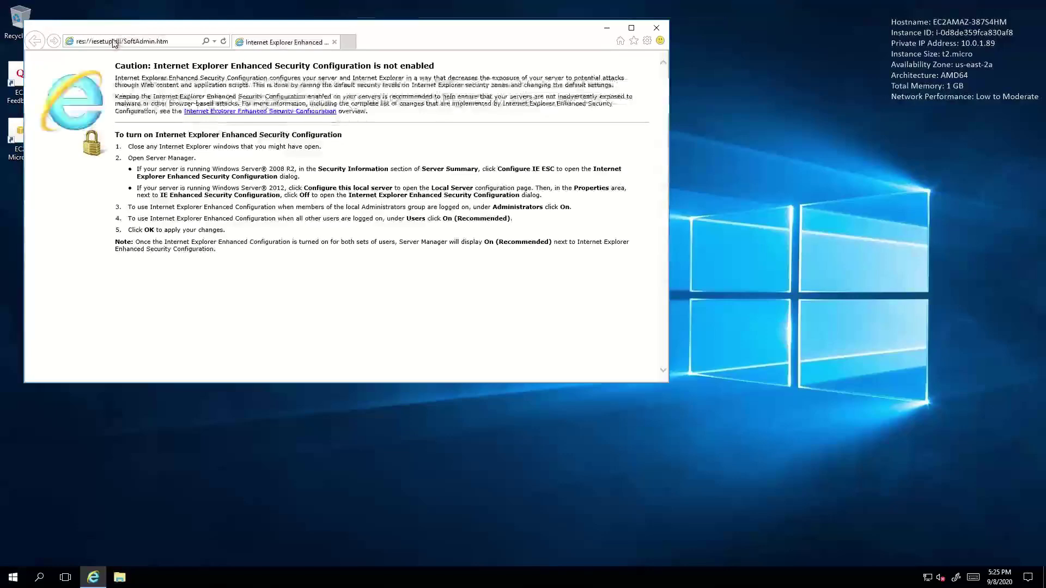
left_click(134, 41)
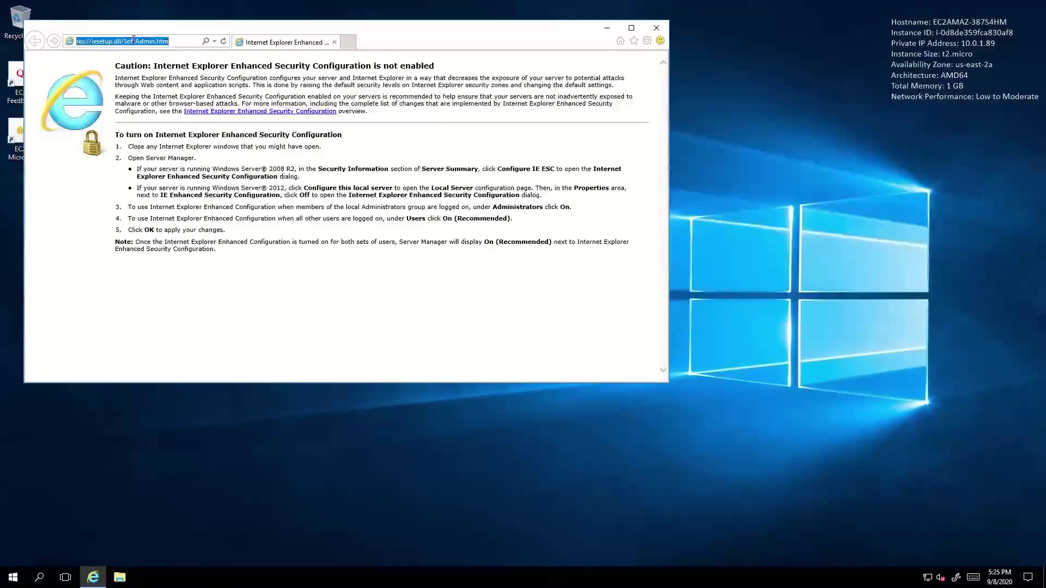
type("www.goog")
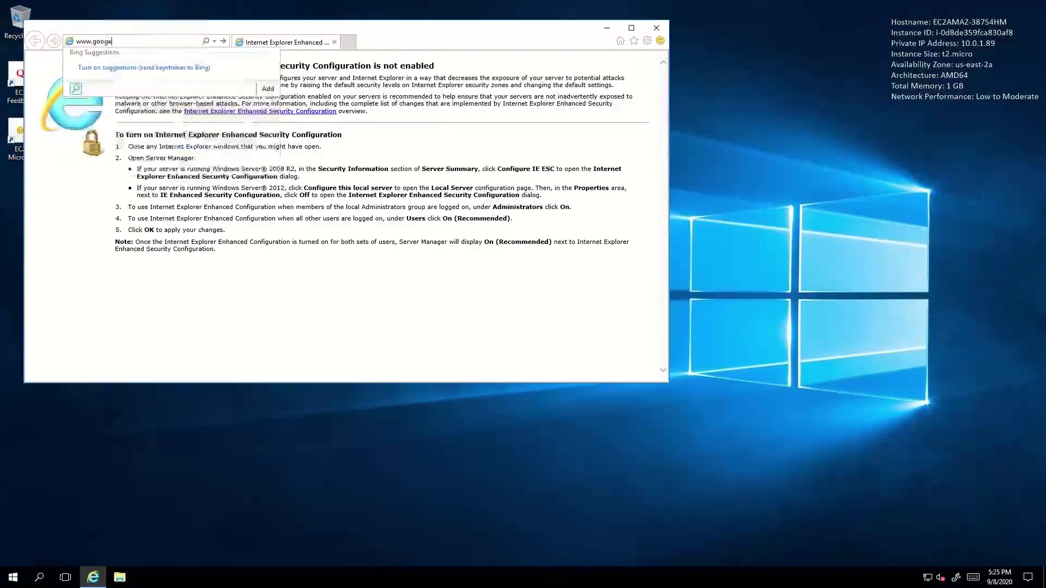
type("le.com/")
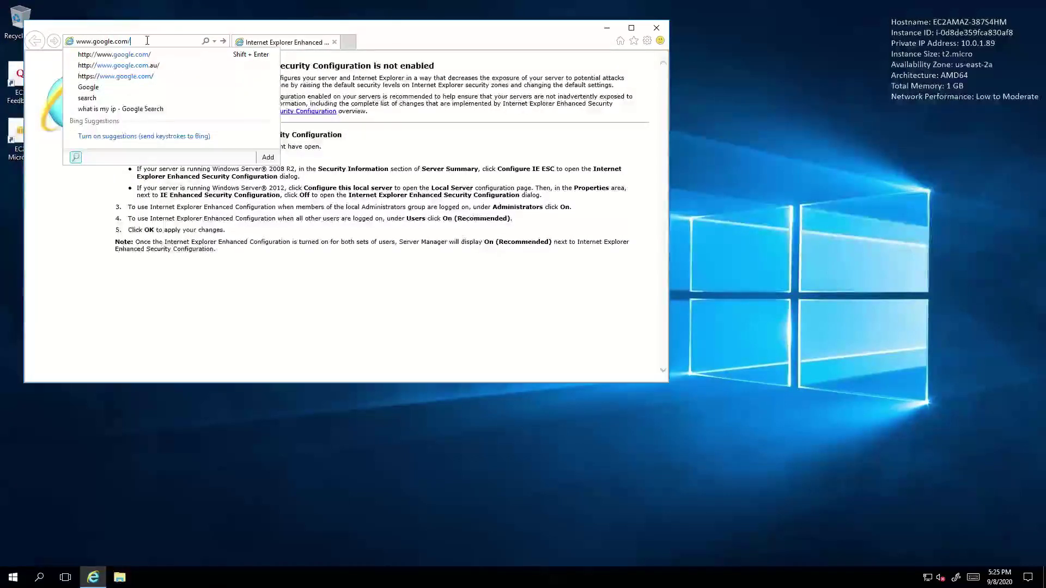
key("Return")
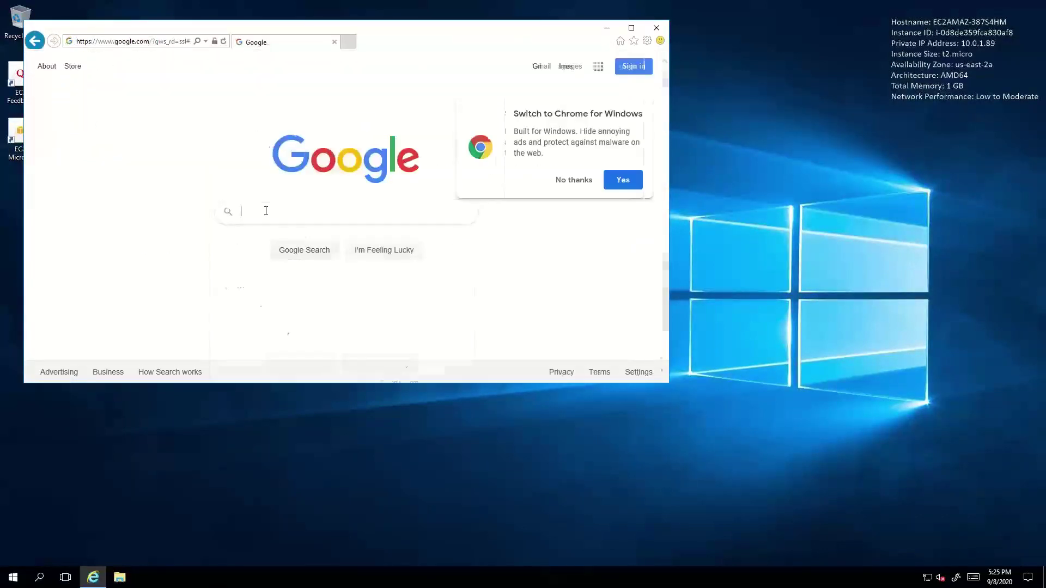
Step: Search 'what is my ip address', select the IP 18.219.9.85, and minimize the browser
left_click(266, 211)
type("what is m")
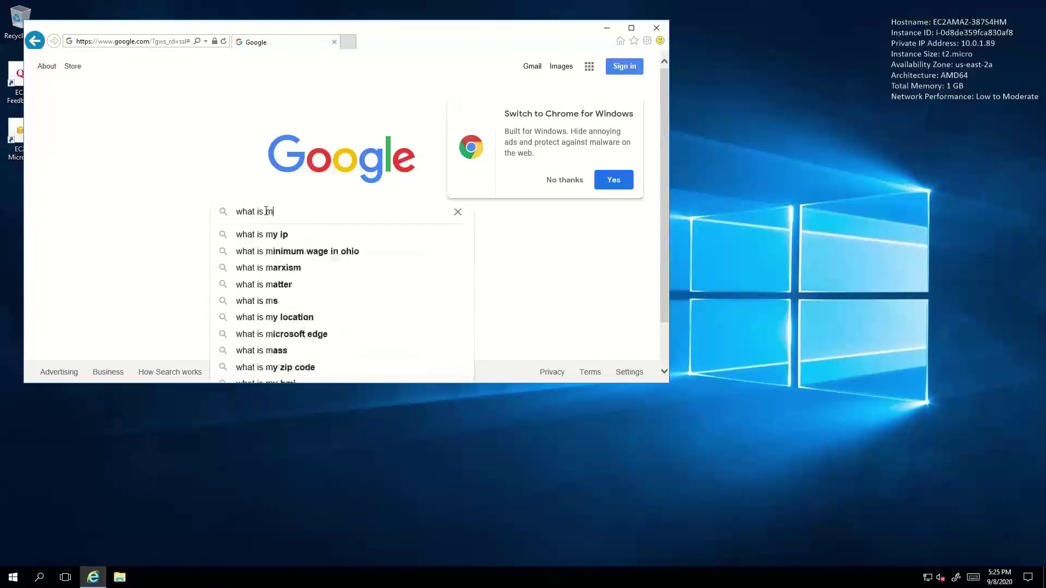
type("y ip address")
key("Return")
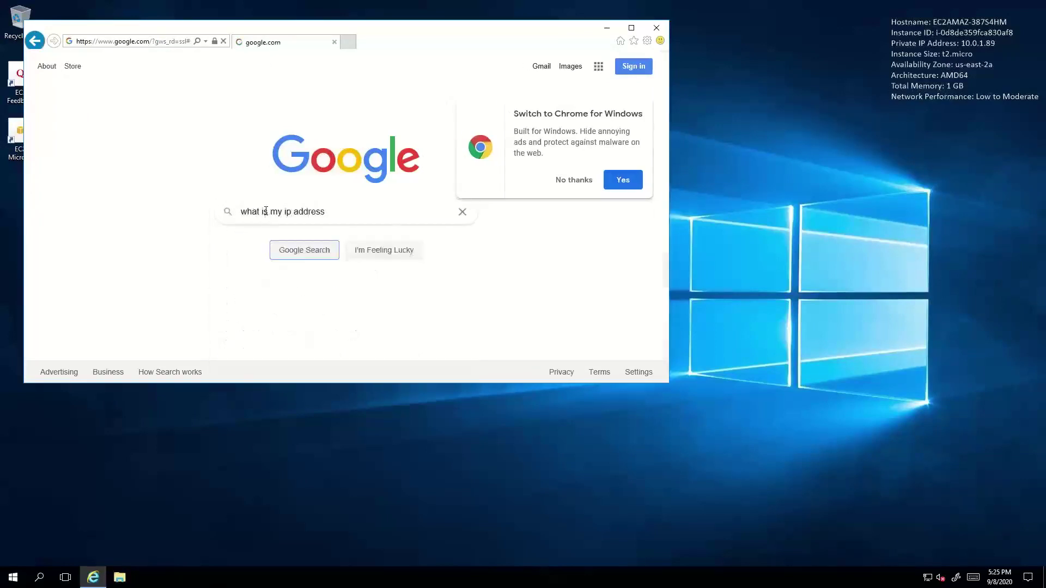
left_click_drag(197, 195, 116, 196)
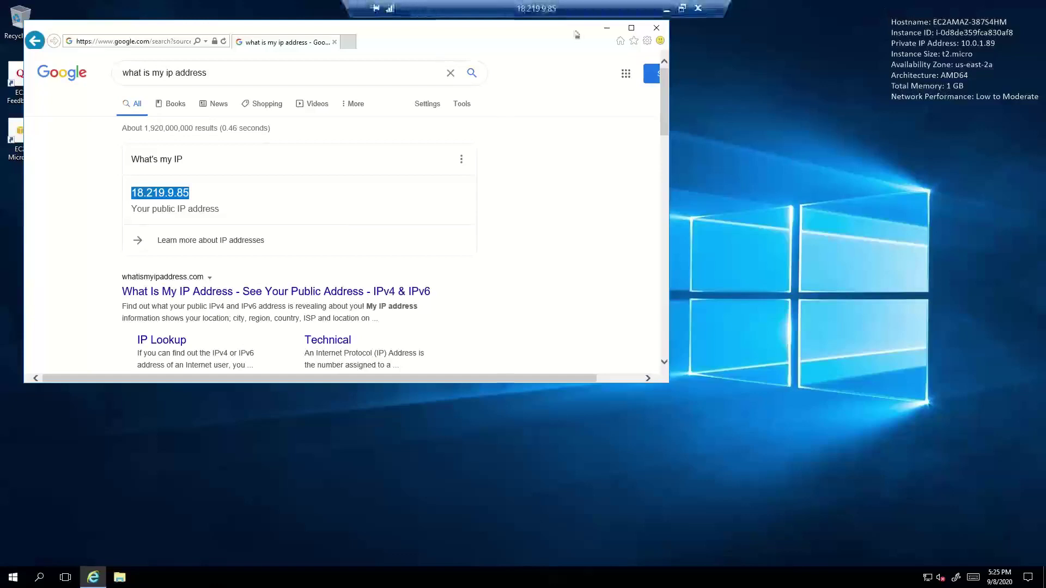
left_click(607, 27)
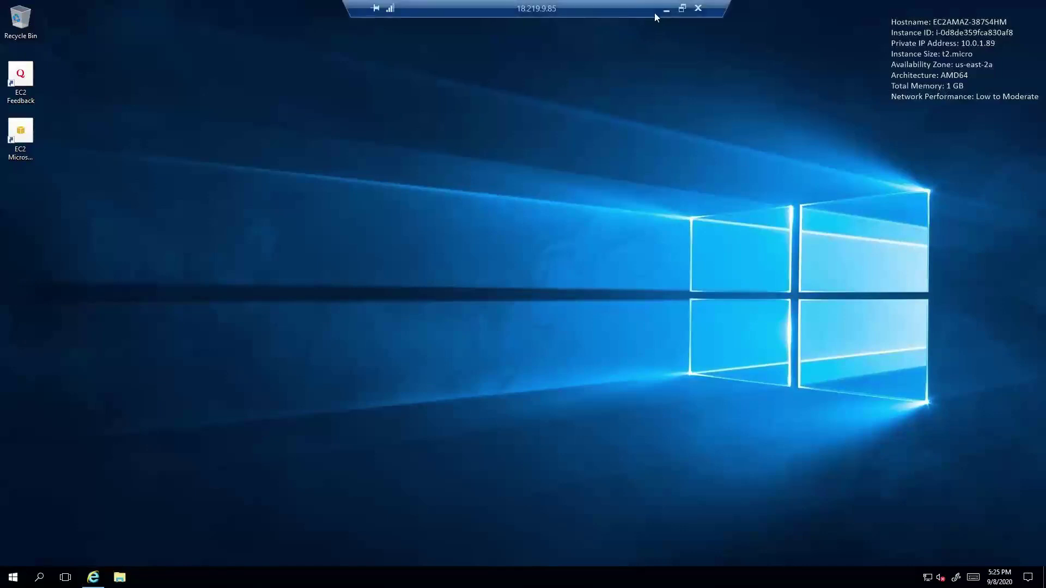
Step: Leave the remote session, close the decrypted password dialog, and start launching a new instance
left_click(665, 14)
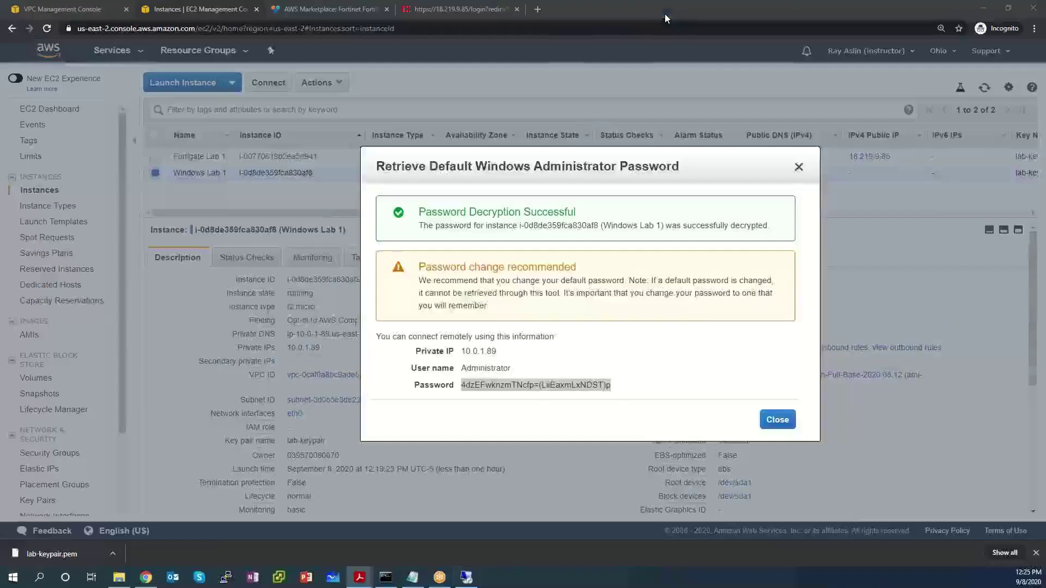
left_click(778, 420)
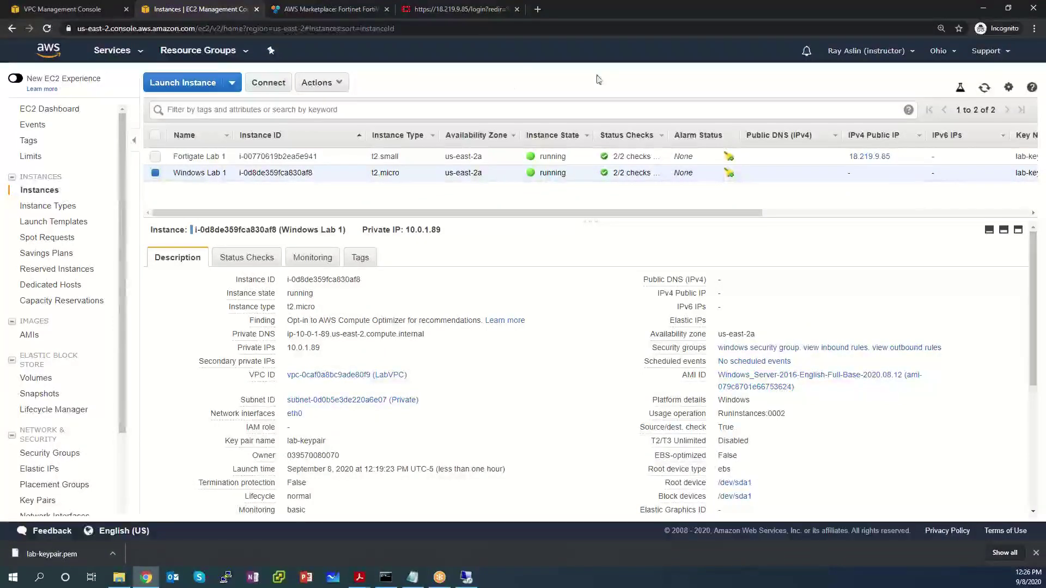
left_click(169, 86)
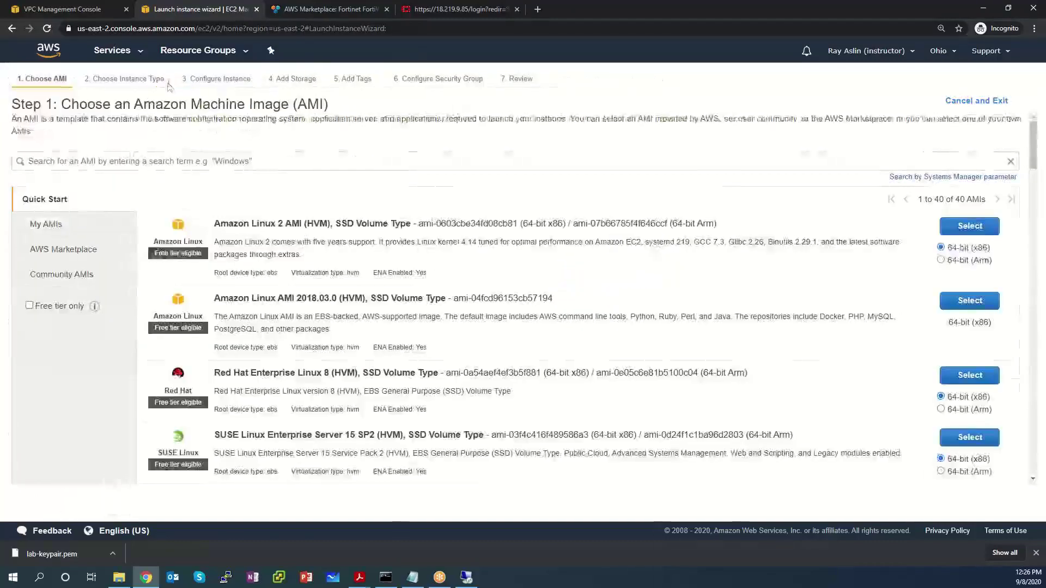
Step: Search the machine images for 'Fortinet' and show the AWS Marketplace results
left_click(228, 161)
type("For")
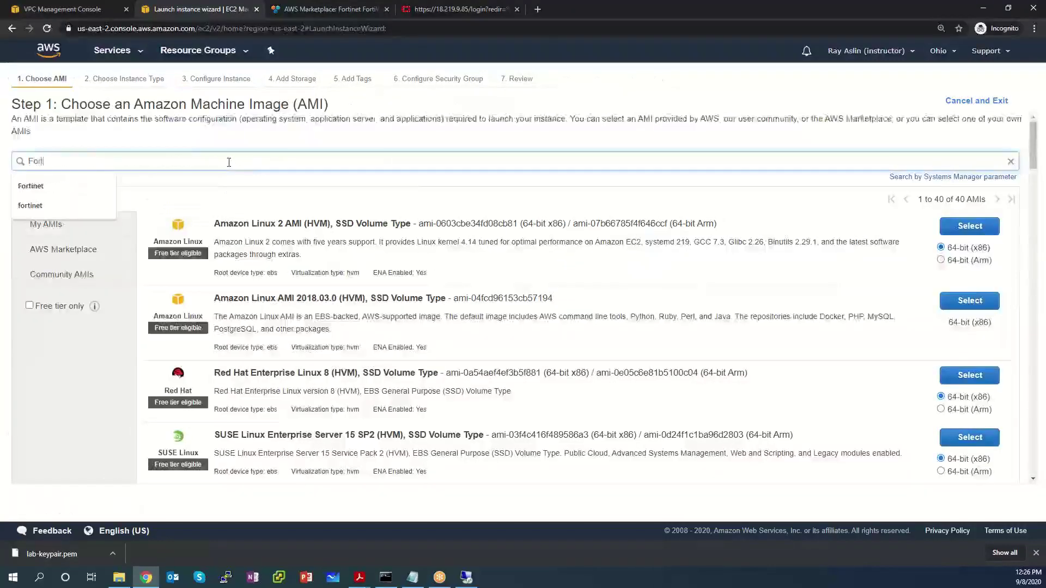
type("tinet")
key("Return")
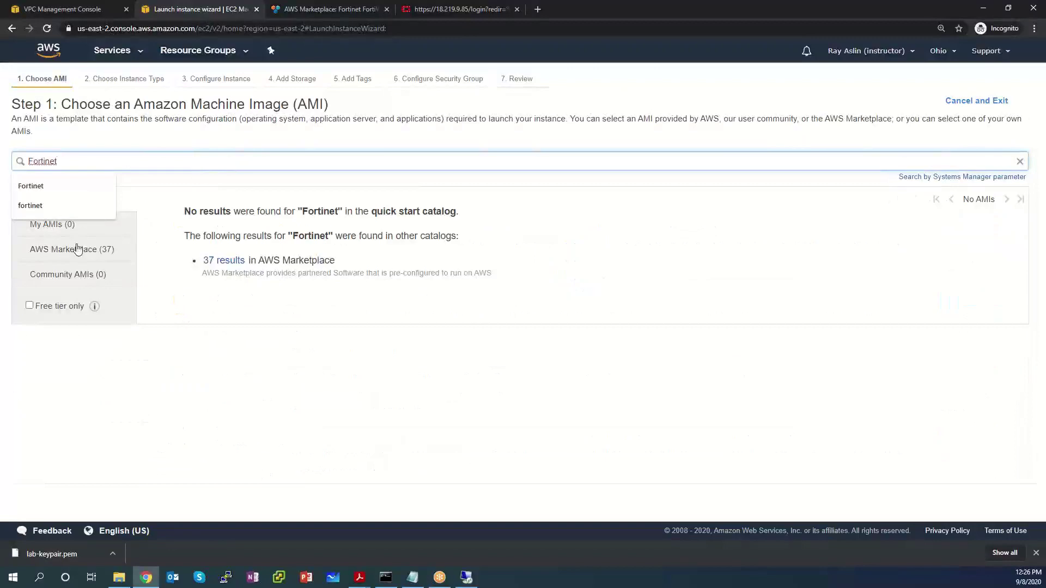
left_click(80, 253)
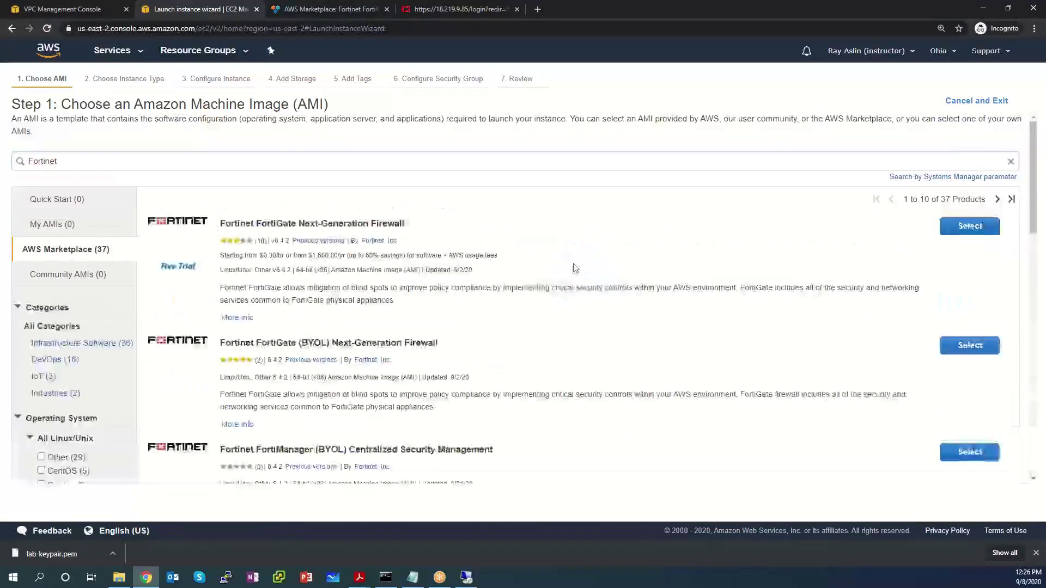
scroll(569, 249, "down", 3)
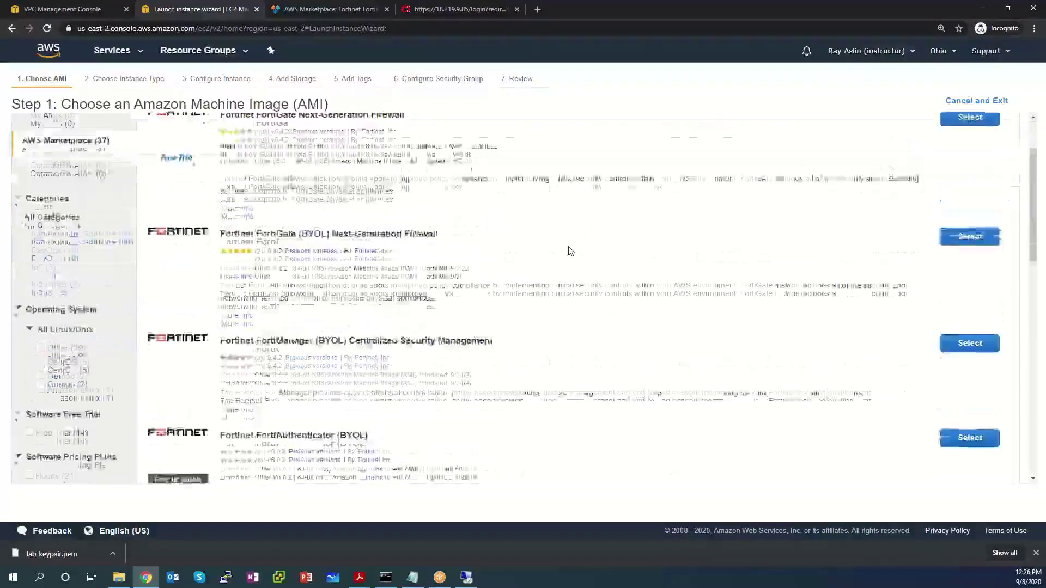
scroll(569, 247, "down", 4)
scroll(567, 246, "up", 1)
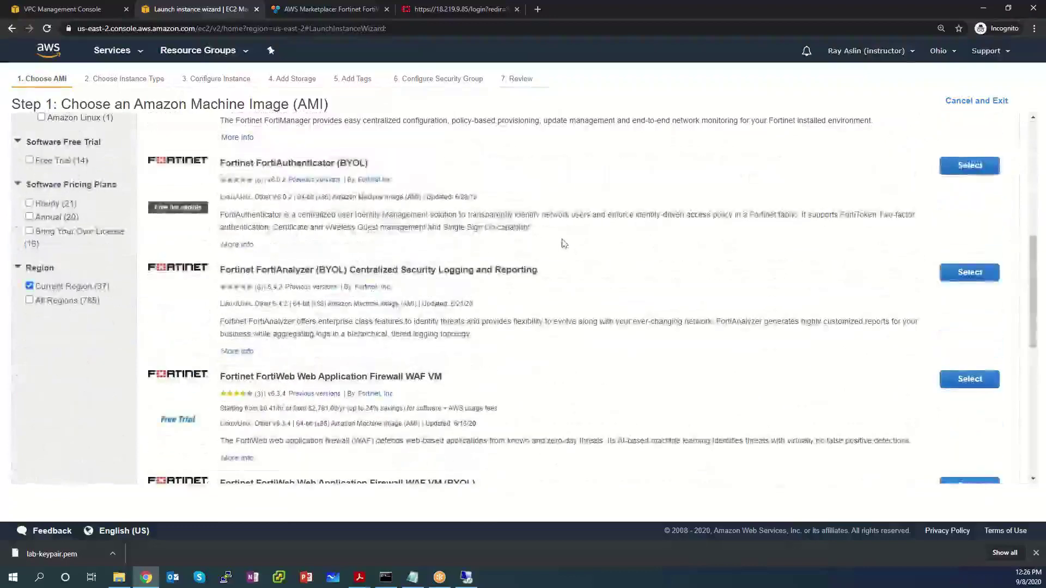
scroll(564, 244, "down", 2)
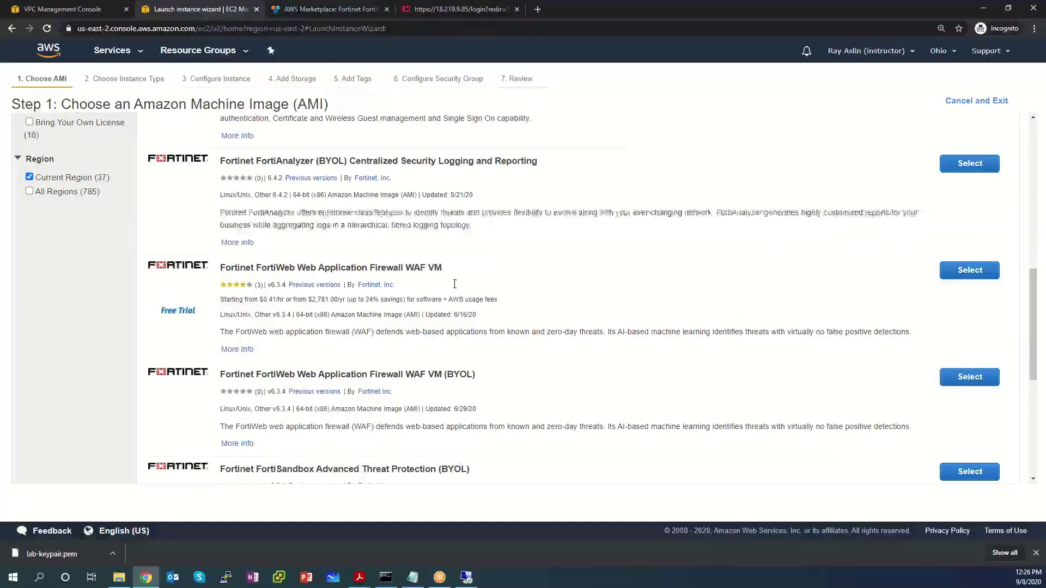
Step: Select the FortiWeb WAF VM image (v6.3.4) and view its full AWS Marketplace details
left_click_drag(525, 303, 221, 267)
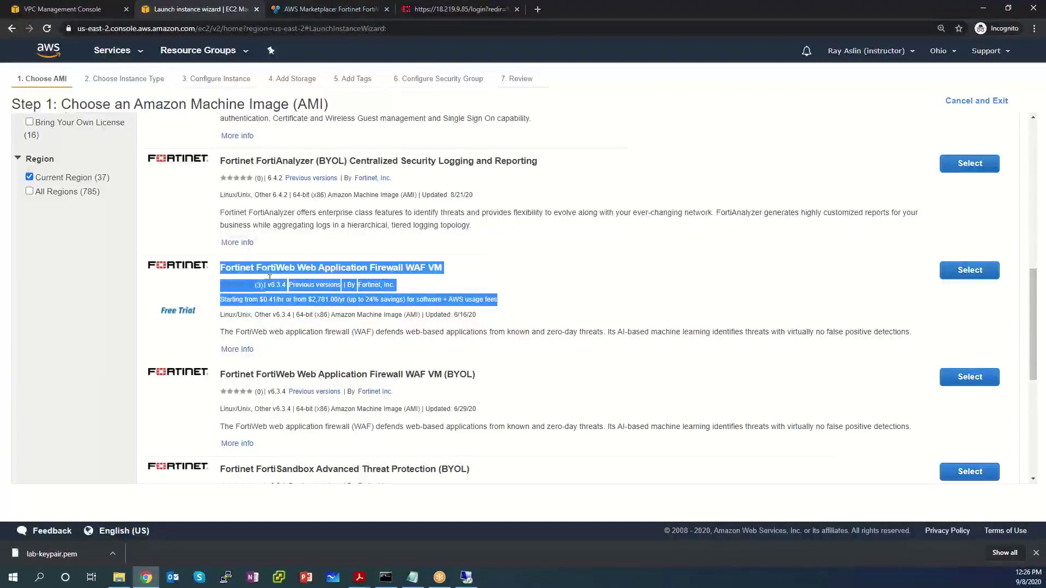
left_click(596, 292)
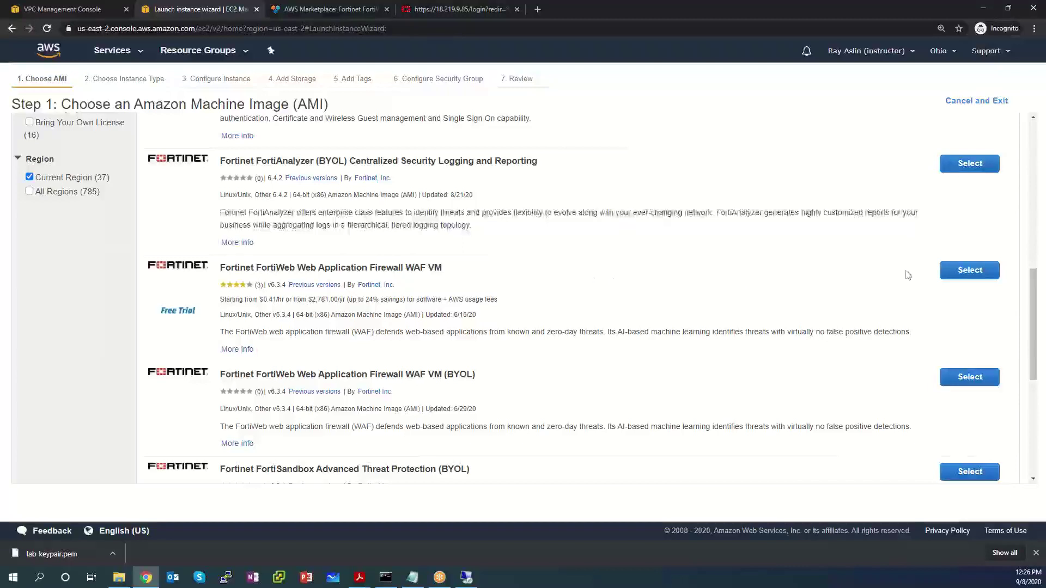
left_click(975, 272)
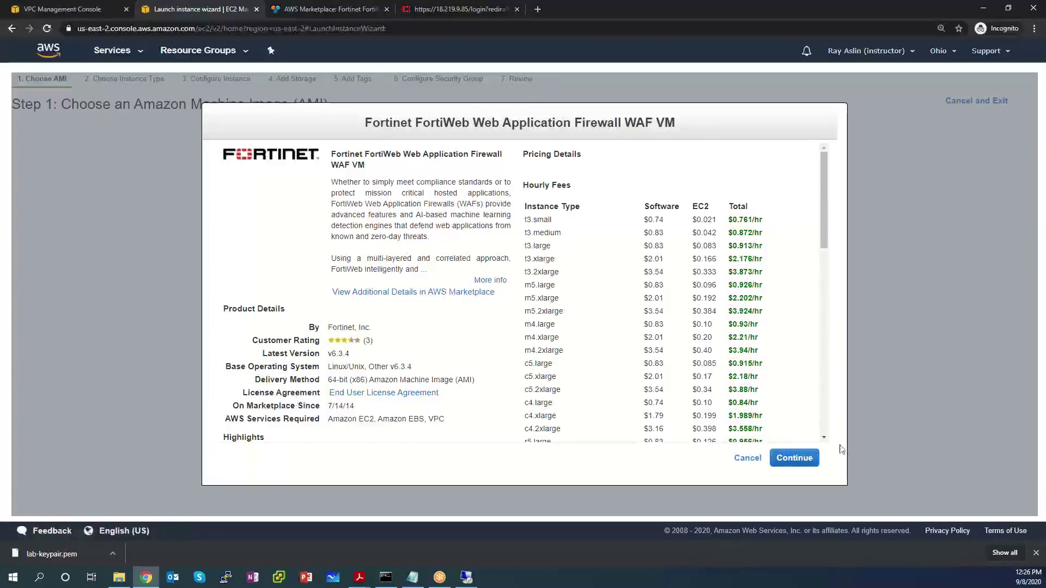
left_click_drag(352, 354, 325, 354)
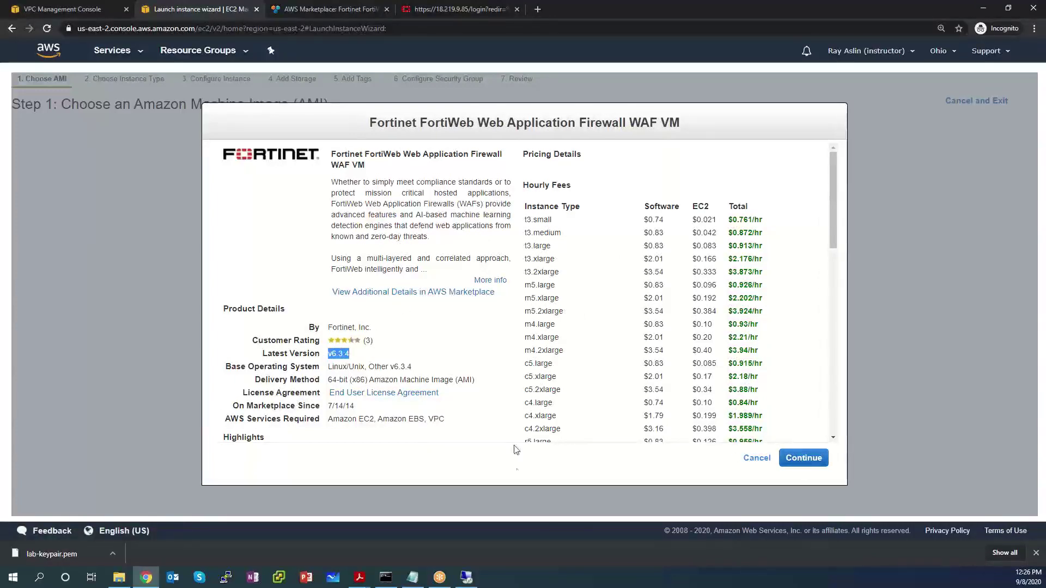
left_click(400, 293)
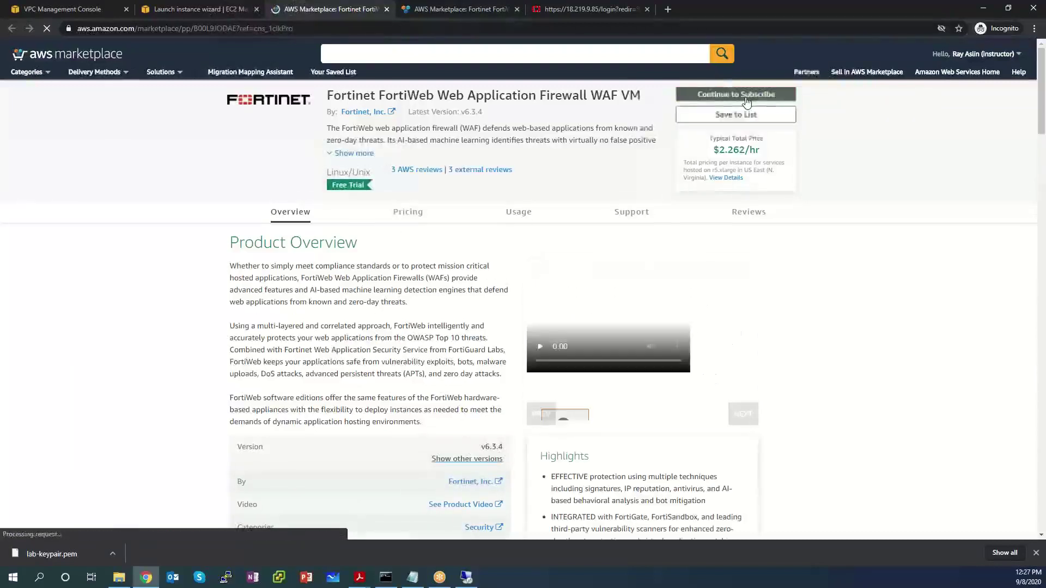
Step: Subscribe to FortiWeb WAF VM, review its terms and subscription, and continue to configuration
left_click(746, 101)
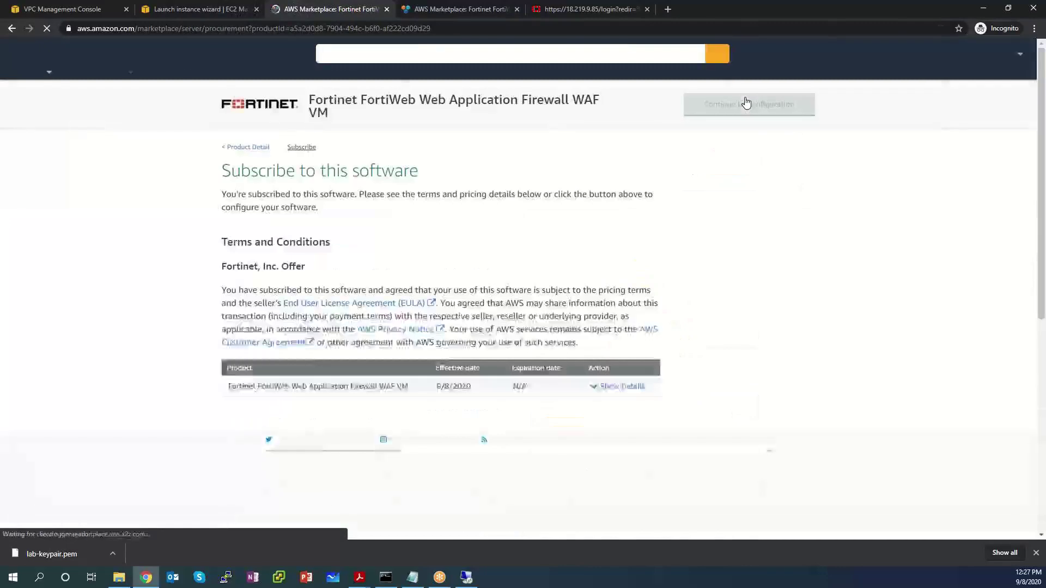
scroll(483, 407, "down", 3)
scroll(482, 407, "up", 1)
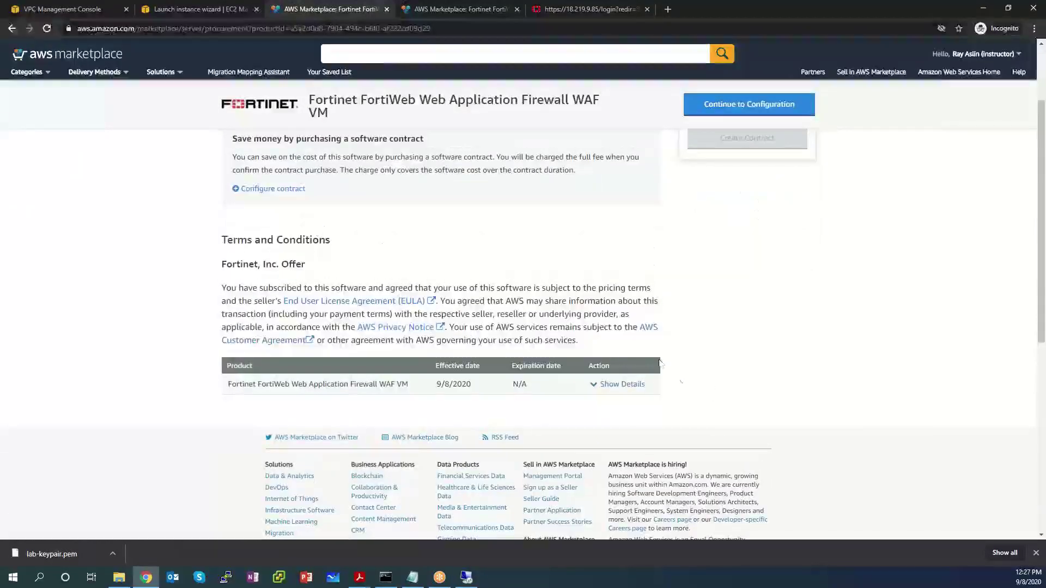
left_click_drag(606, 347, 222, 237)
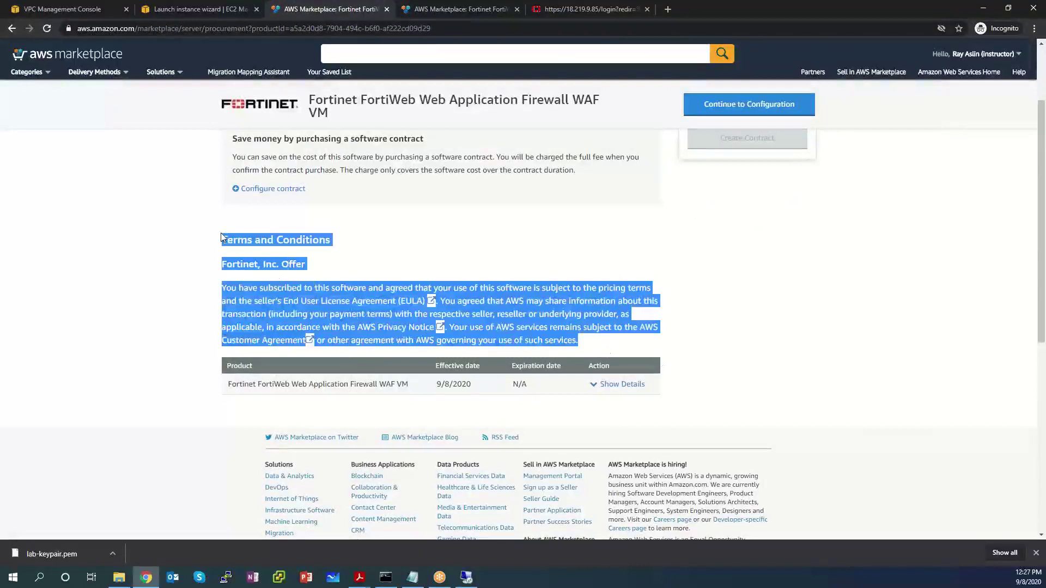
left_click_drag(752, 397, 222, 368)
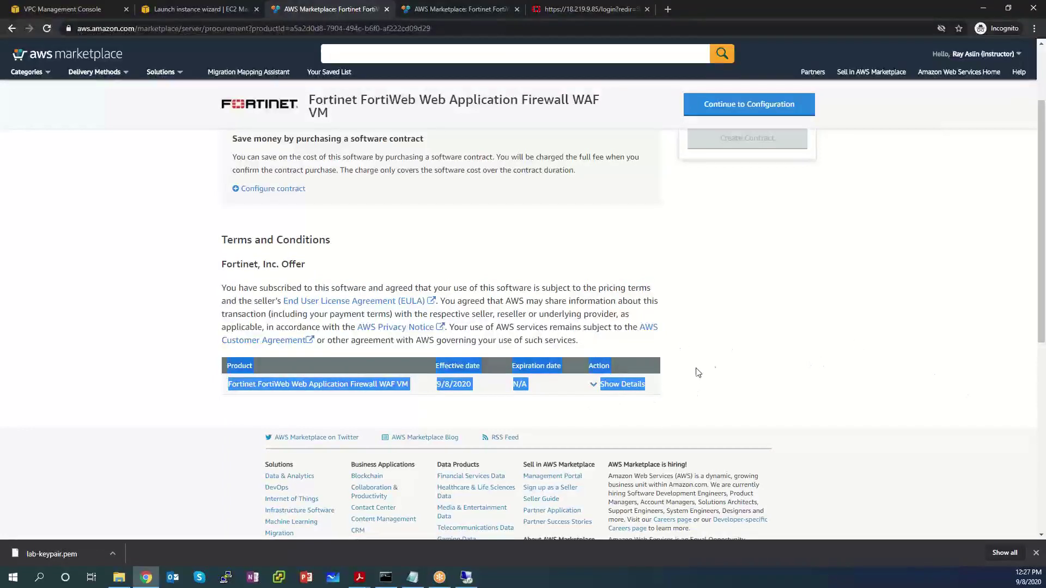
scroll(719, 362, "up", 2)
left_click(719, 363)
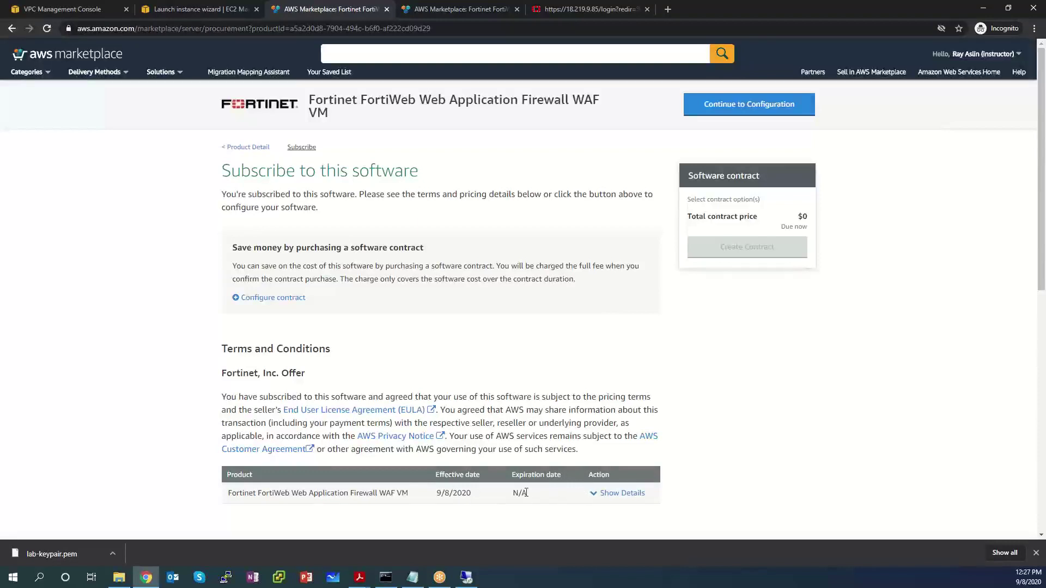
left_click_drag(476, 496, 231, 490)
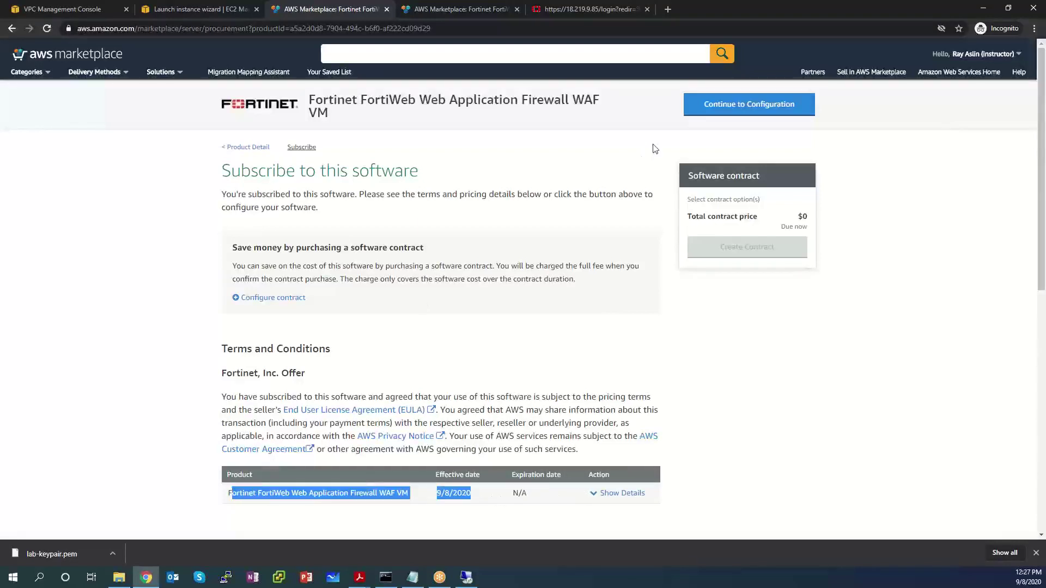
left_click(728, 105)
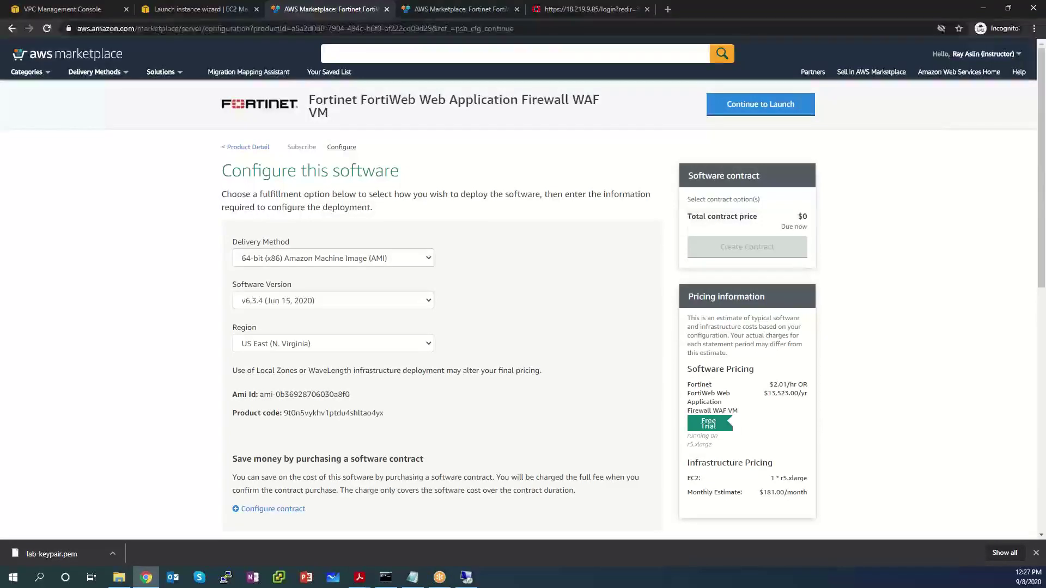
Step: Choose FortiWeb version v6.1.1 in region US East (Ohio) and continue to launch
left_click(364, 307)
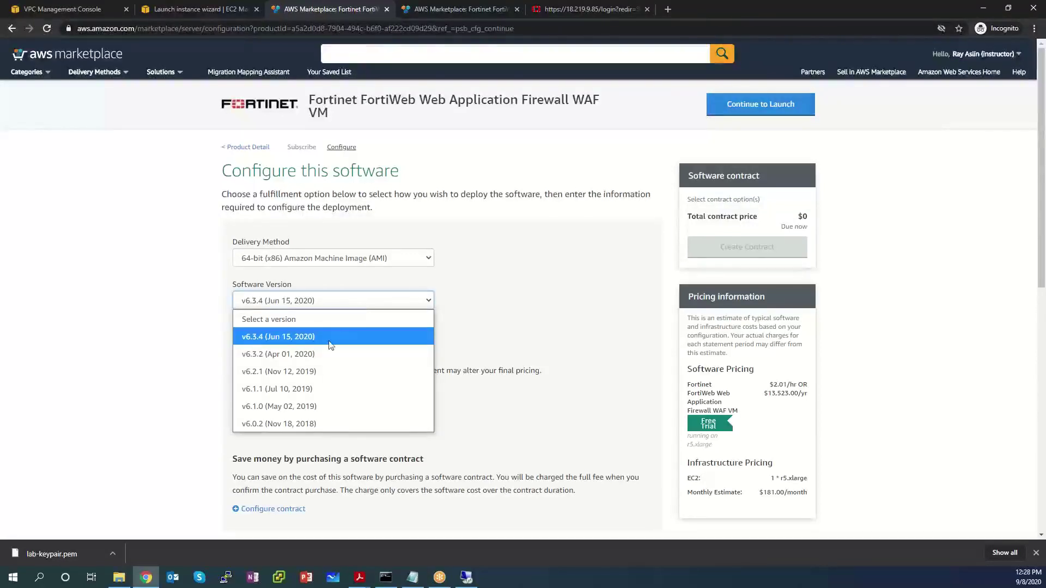
left_click(319, 388)
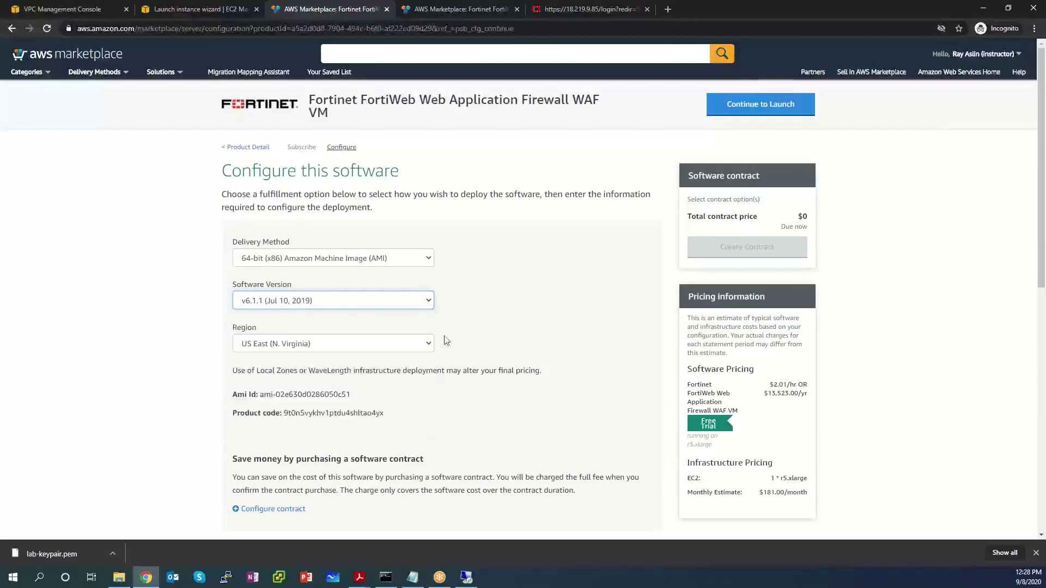
left_click(386, 344)
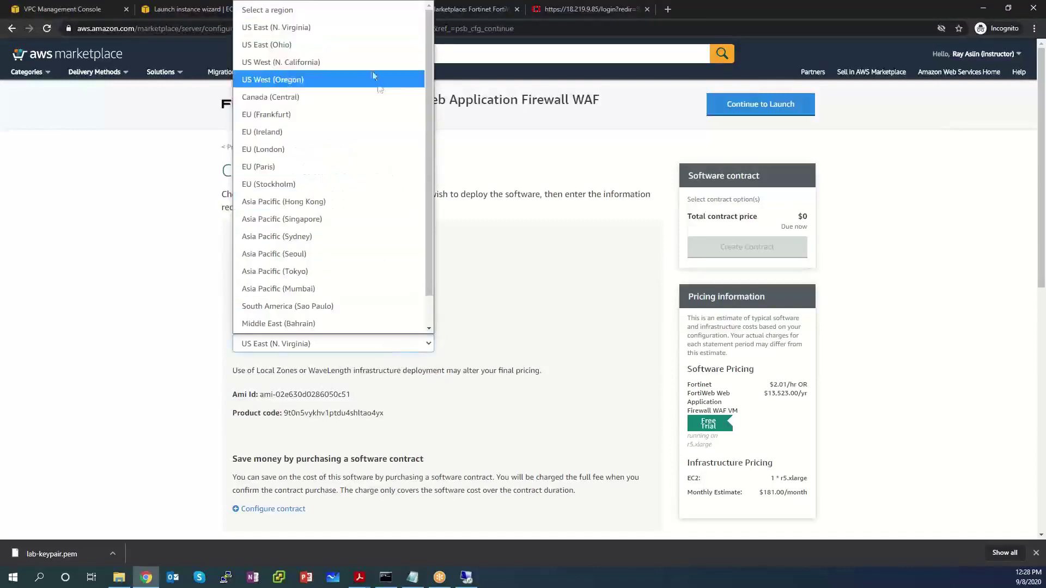
left_click(346, 48)
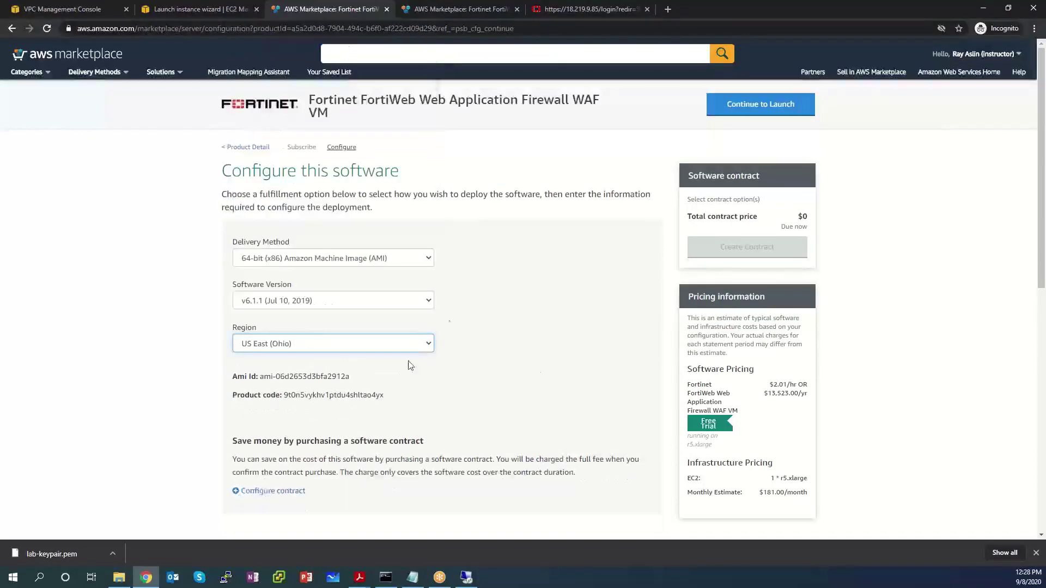
scroll(490, 346, "down", 10)
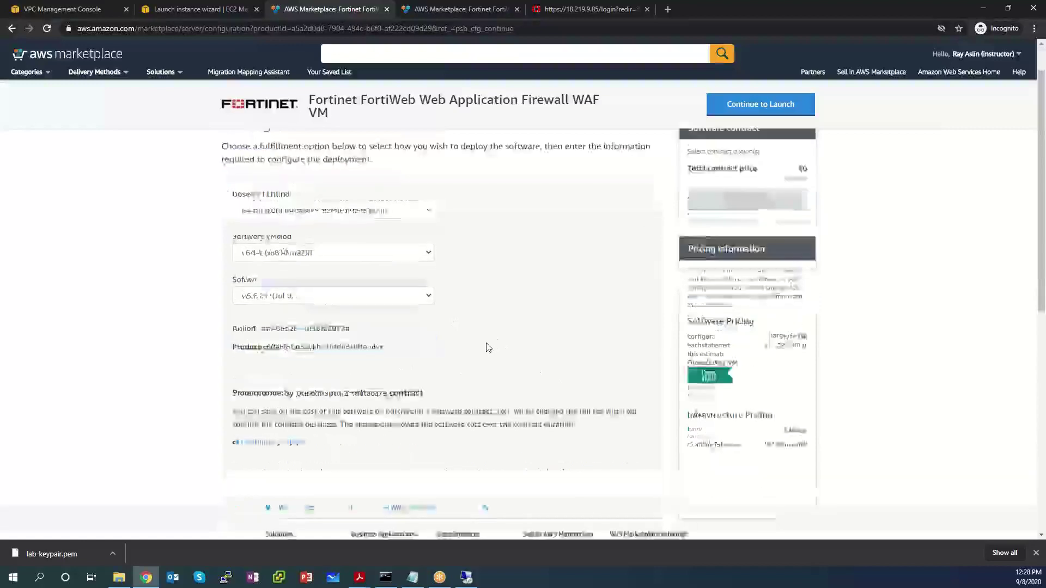
scroll(488, 345, "up", 10)
left_click(761, 104)
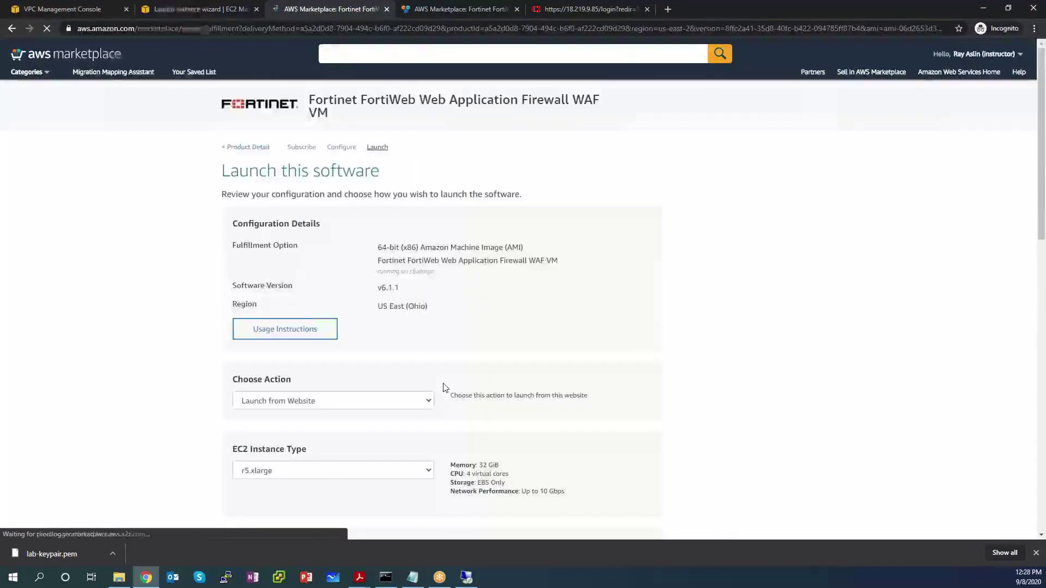
Step: Set the instance type to c4.large and keep the lab VPC
scroll(550, 322, "down", 4)
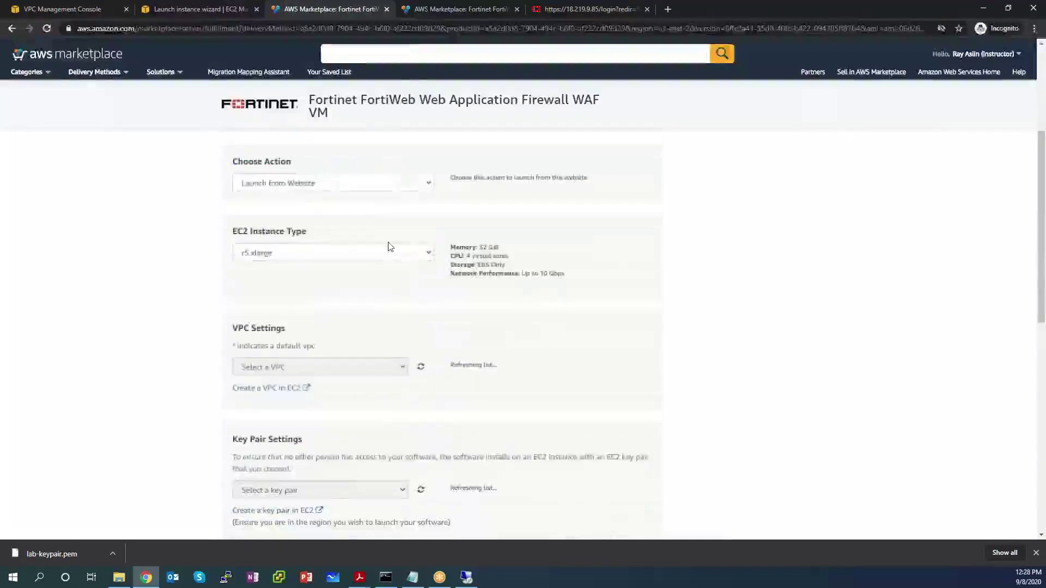
left_click(385, 252)
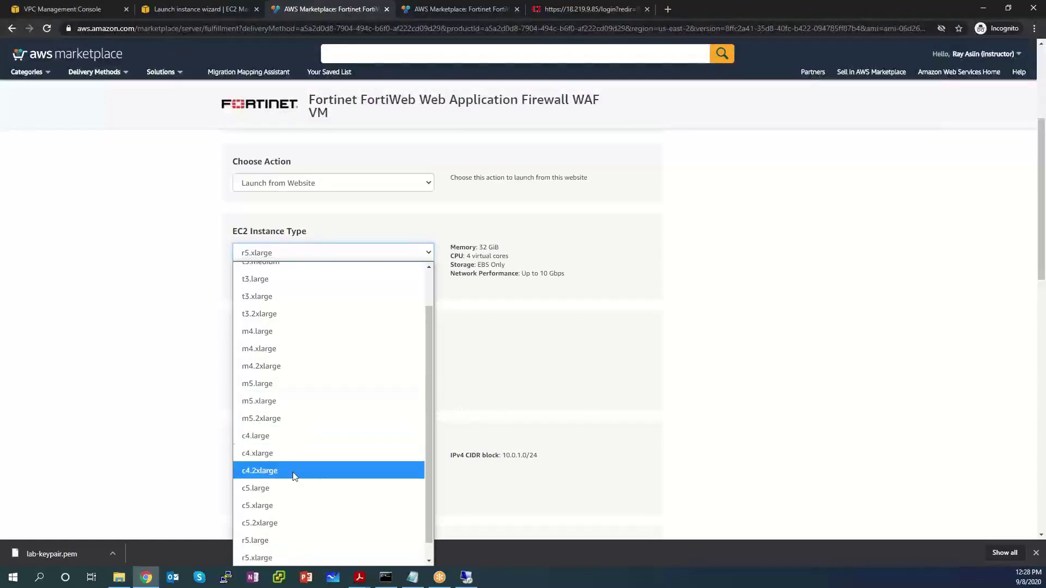
left_click(300, 438)
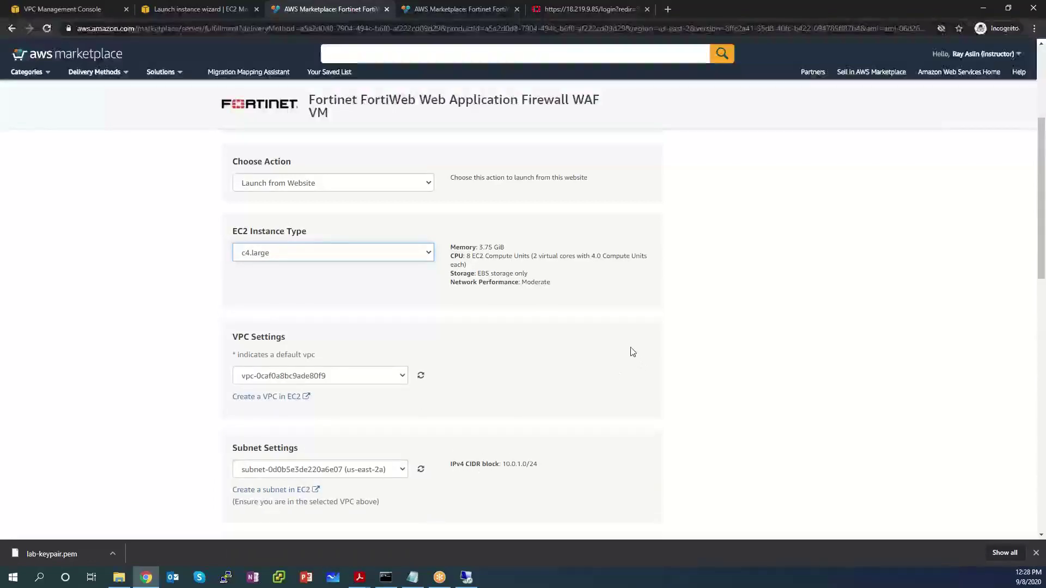
scroll(570, 298, "down", 2)
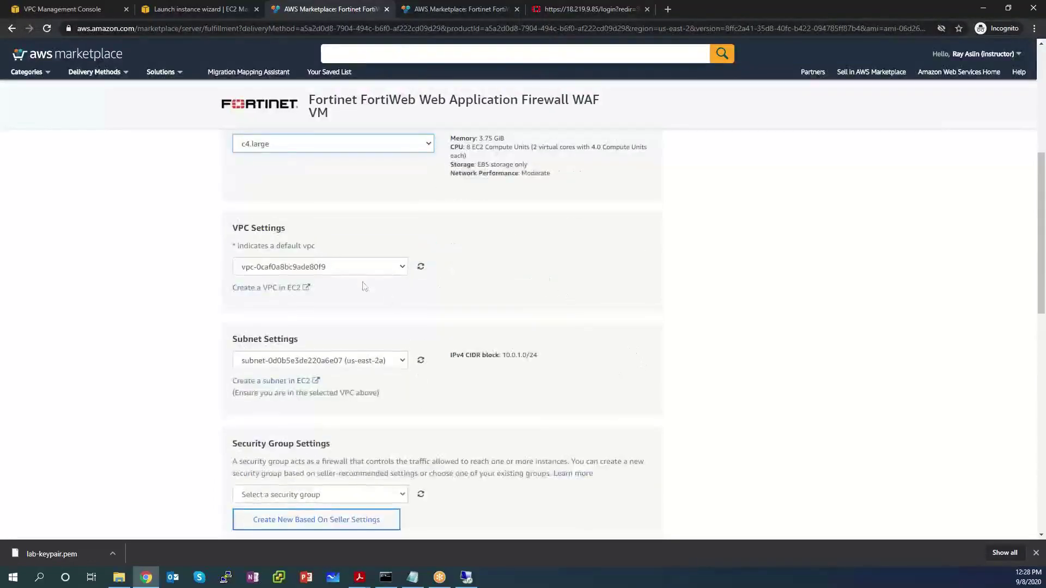
left_click(358, 270)
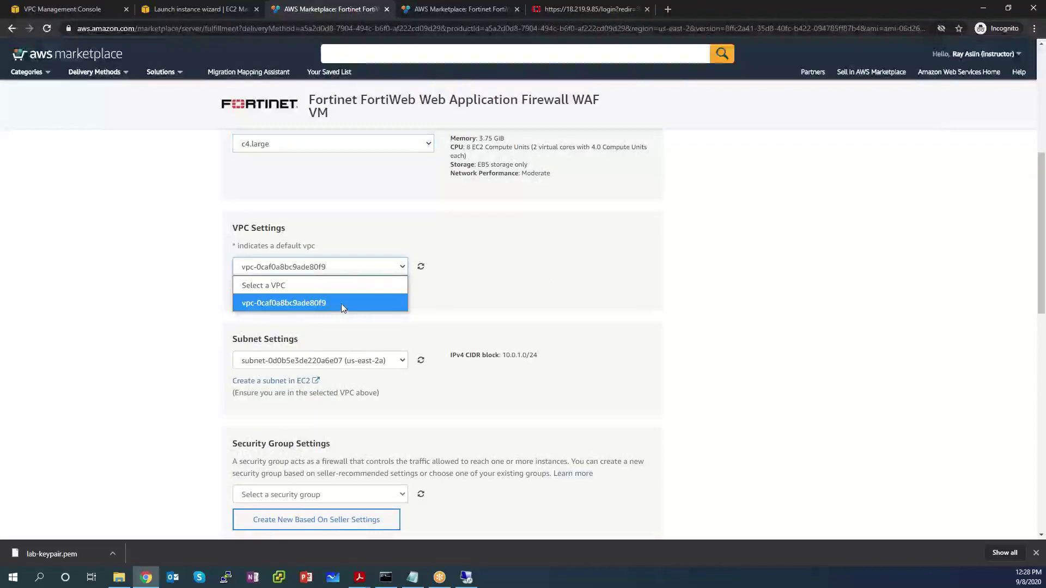
left_click(308, 302)
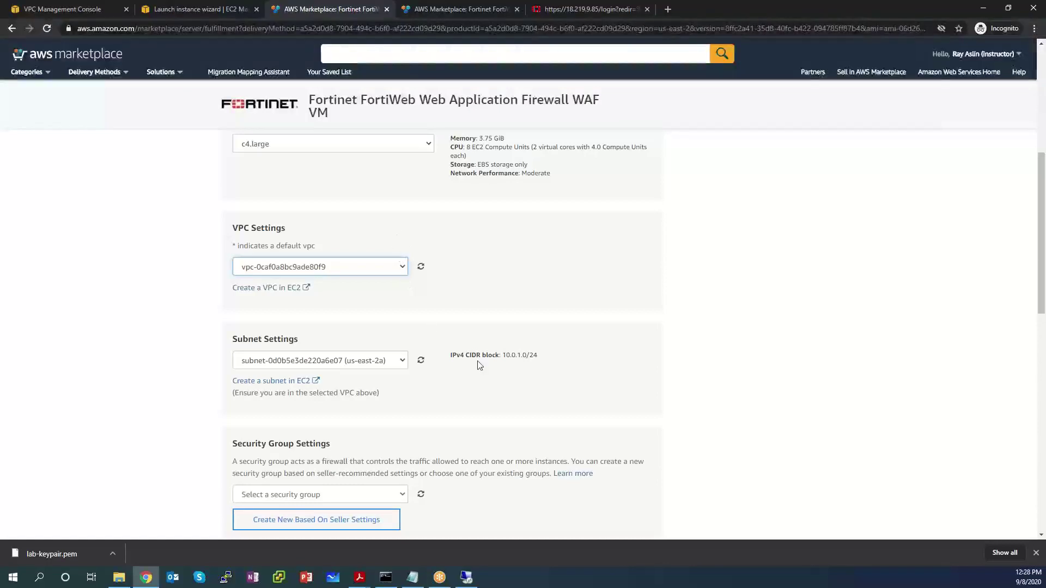
Step: Select the 10.0.1.0/24 subnet and create a new security group from seller settings
scroll(473, 343, "down", 2)
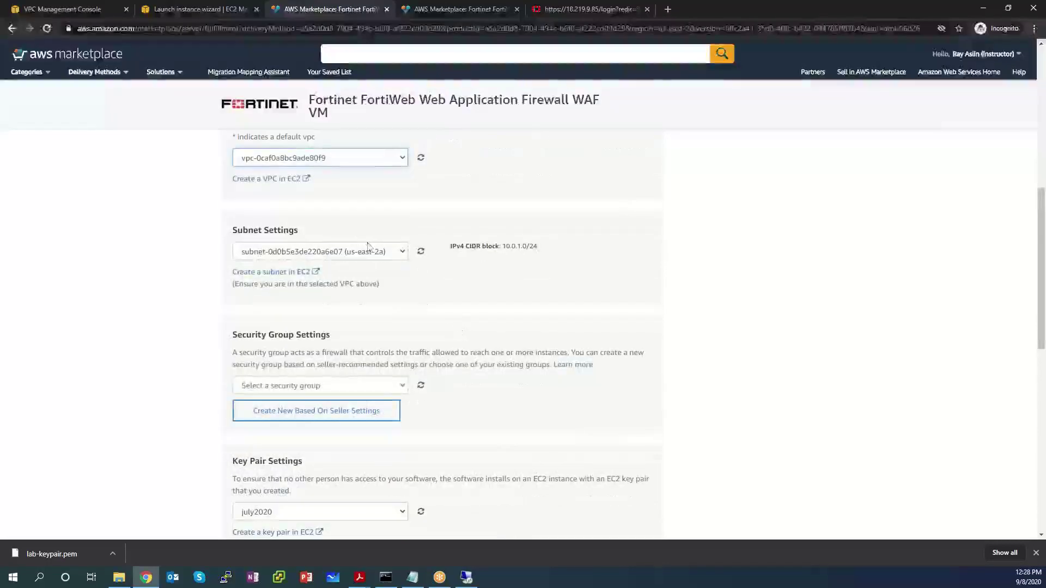
left_click(369, 253)
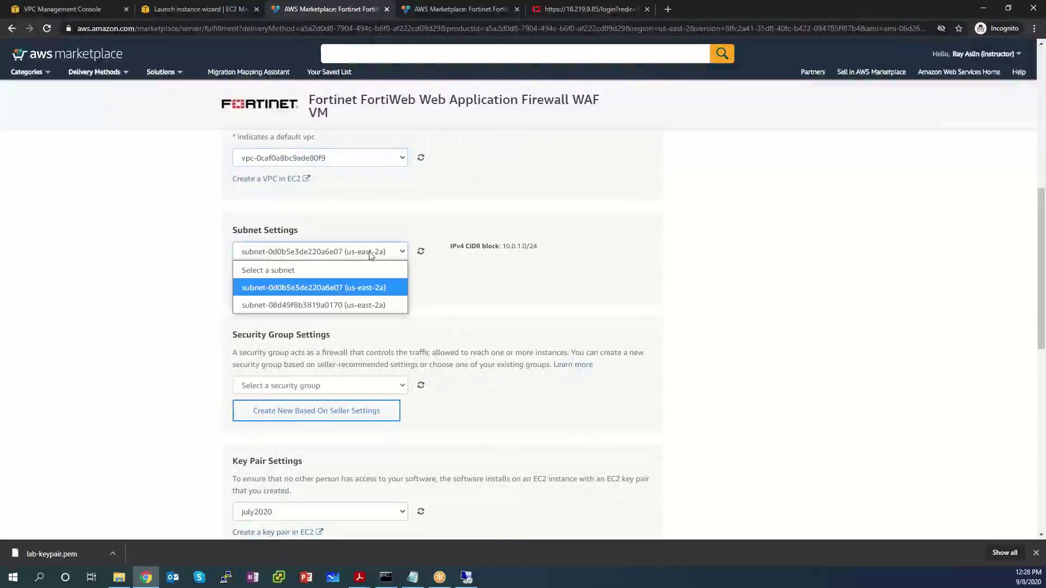
left_click(365, 306)
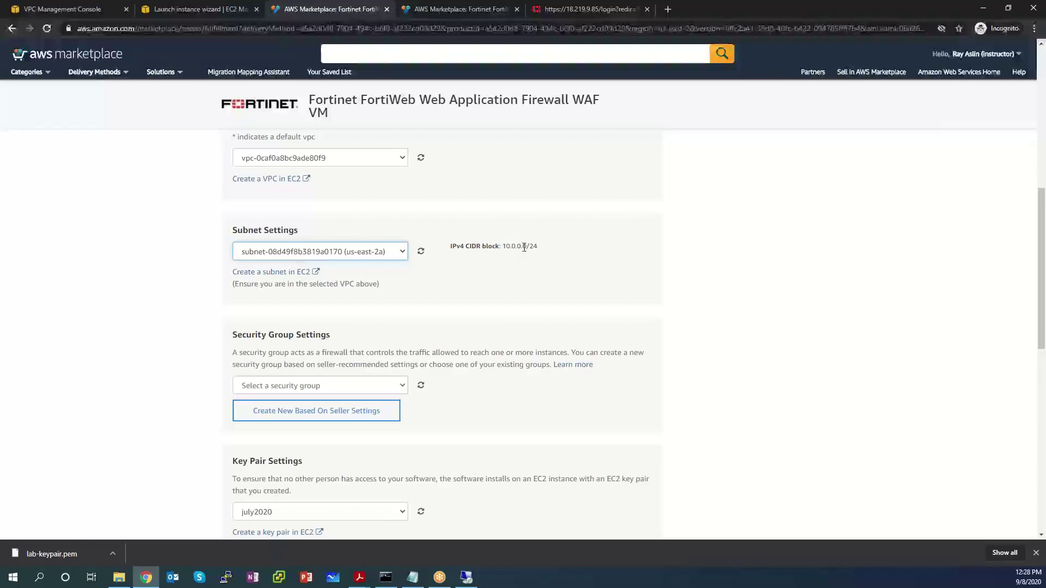
left_click(339, 256)
left_click(362, 288)
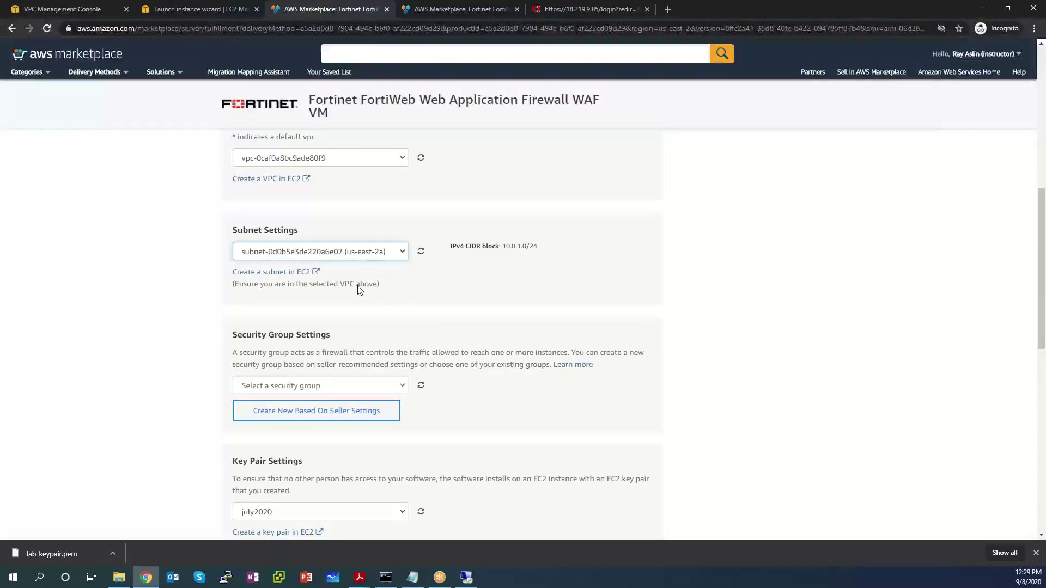
left_click_drag(549, 252, 457, 248)
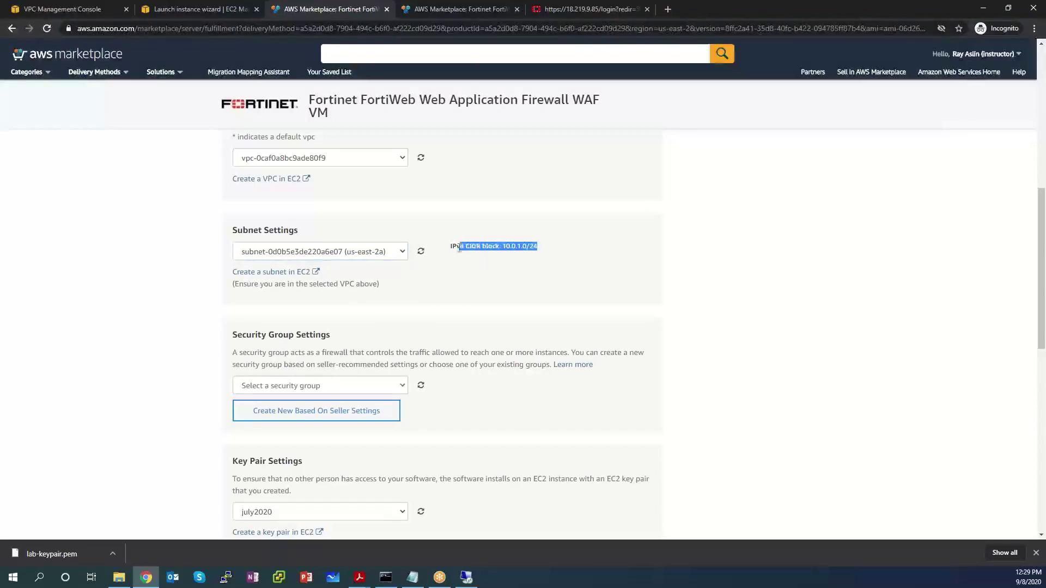
left_click(365, 260)
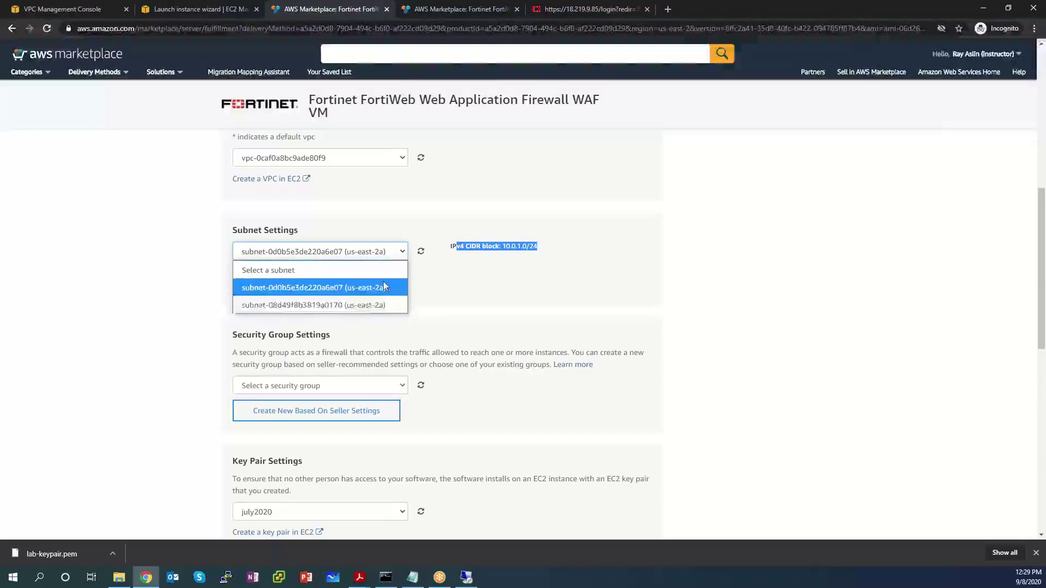
left_click(318, 290)
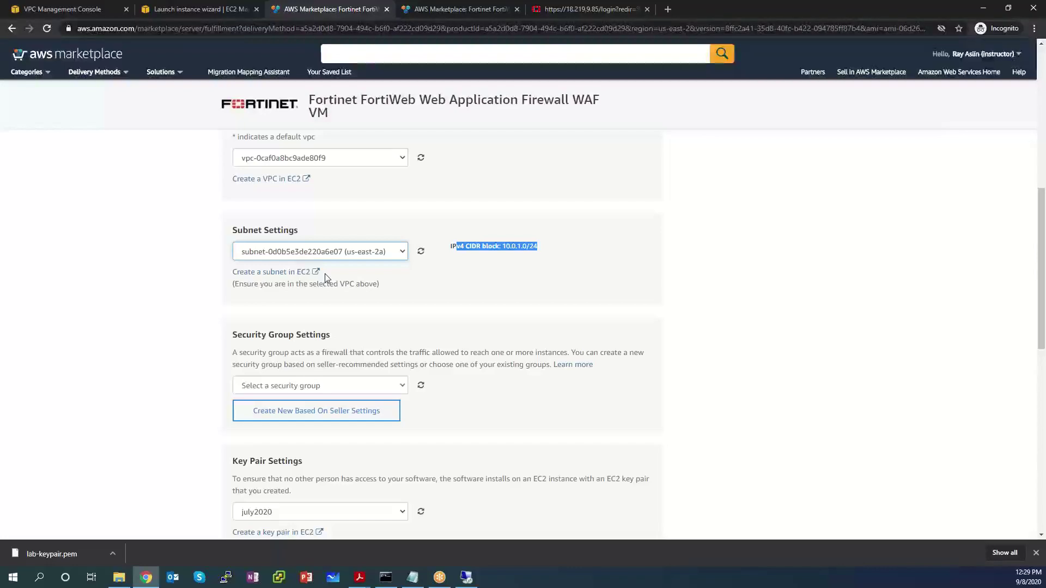
left_click(550, 261)
left_click_drag(538, 247, 454, 248)
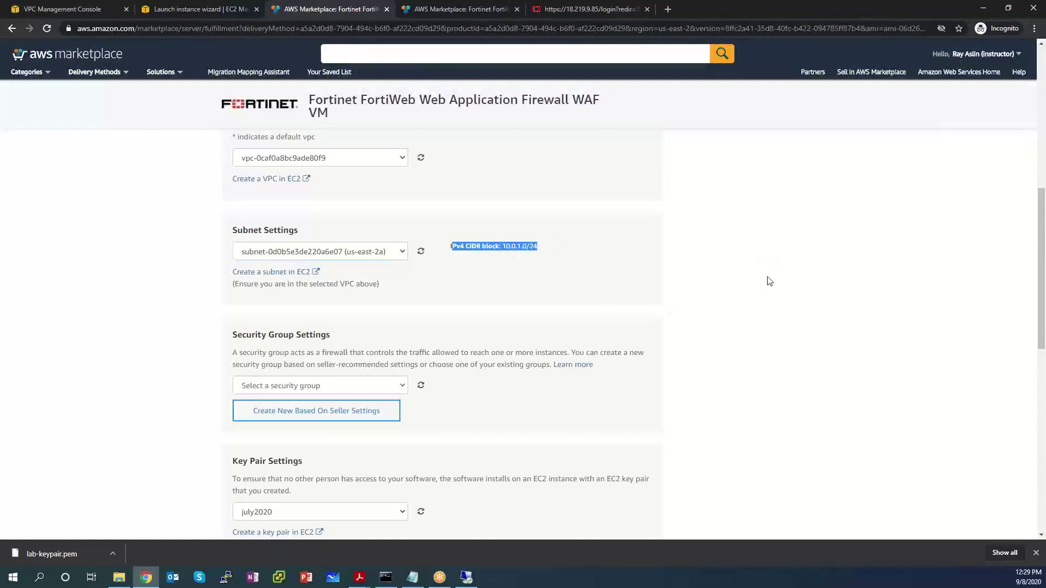
scroll(774, 278, "down", 2)
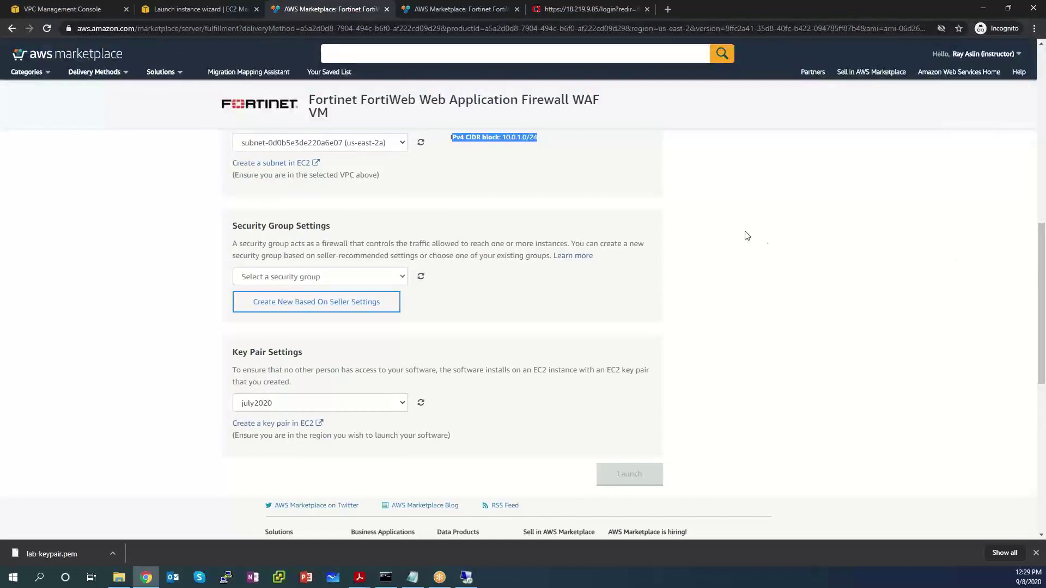
left_click(362, 303)
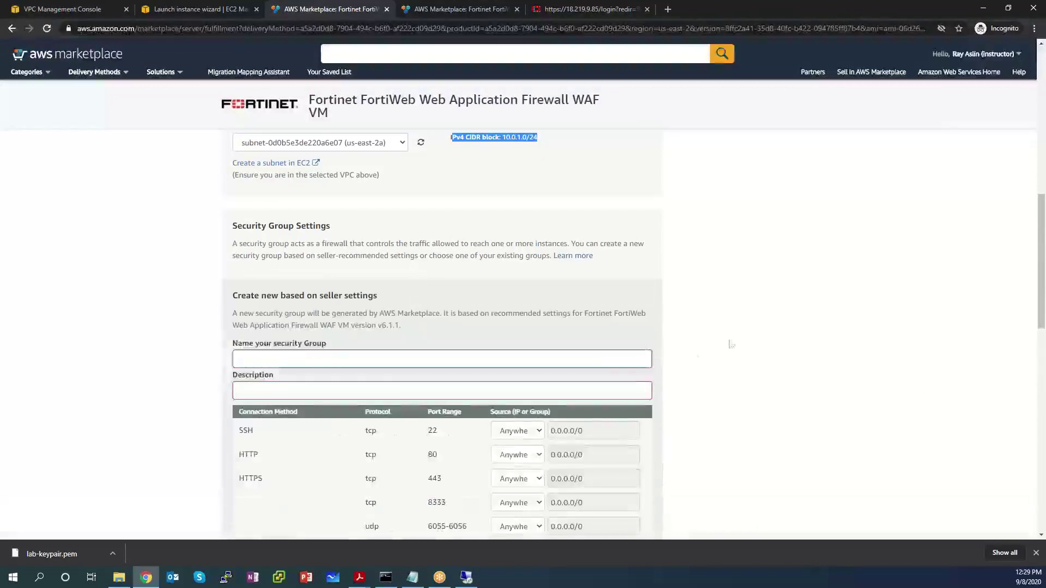
Step: Enter the Fortiweb security group name and reuse it as the description
scroll(743, 334, "down", 5)
scroll(460, 256, "up", 4)
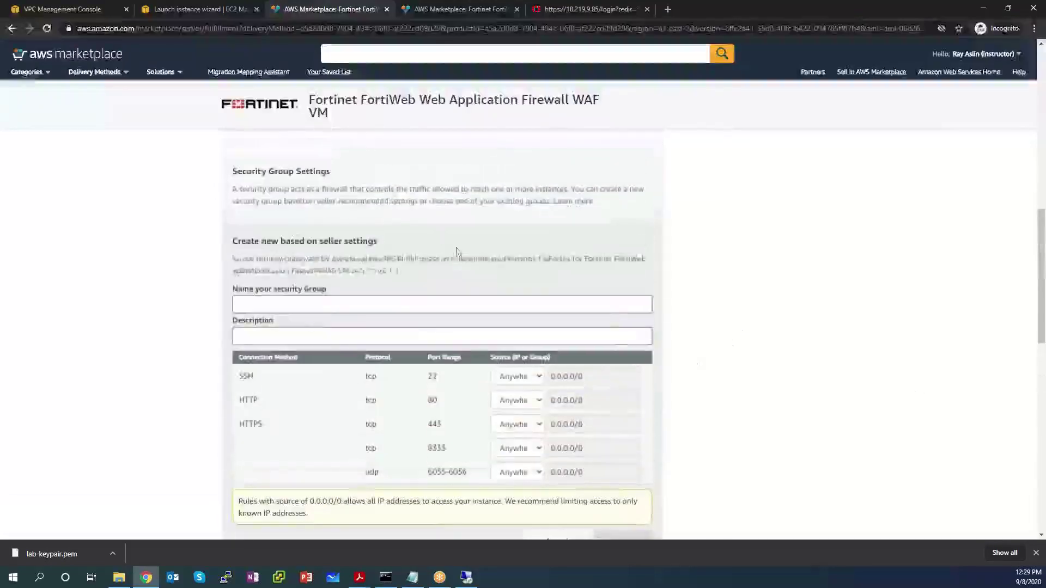
left_click(284, 299)
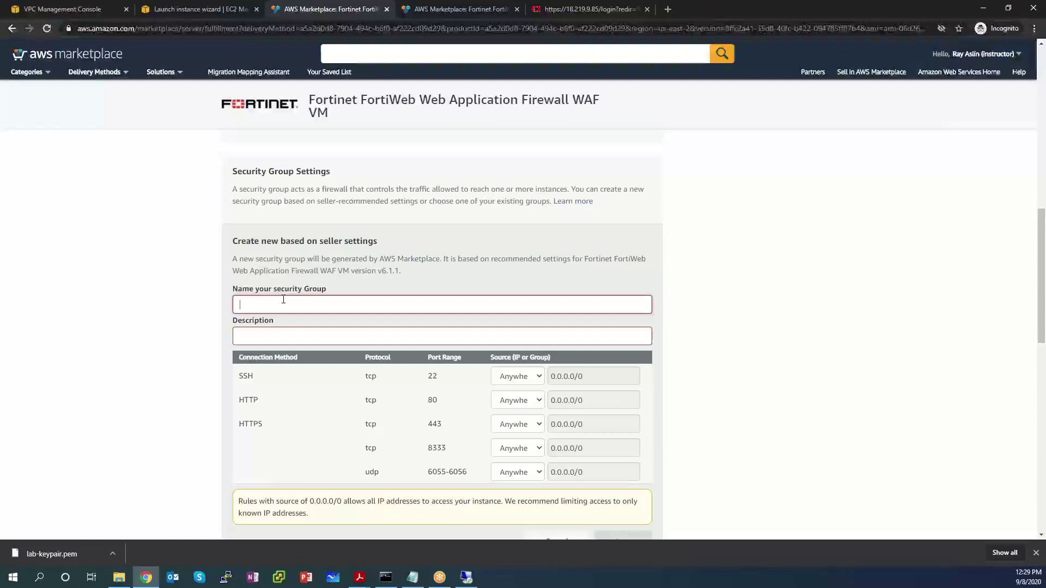
type("Fortiweb security group")
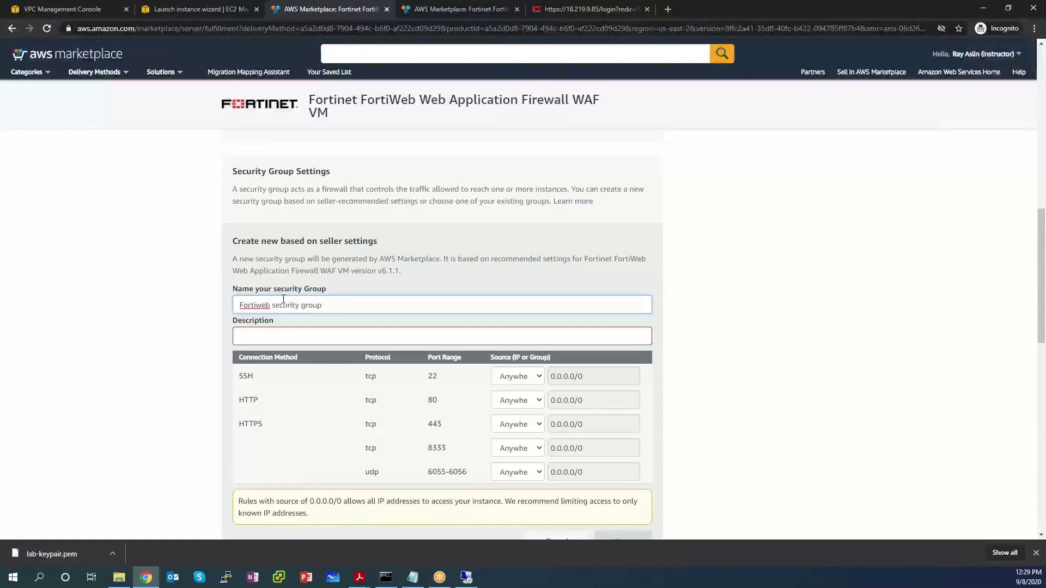
key("ctrl+a")
key("ctrl+c")
left_click(285, 334)
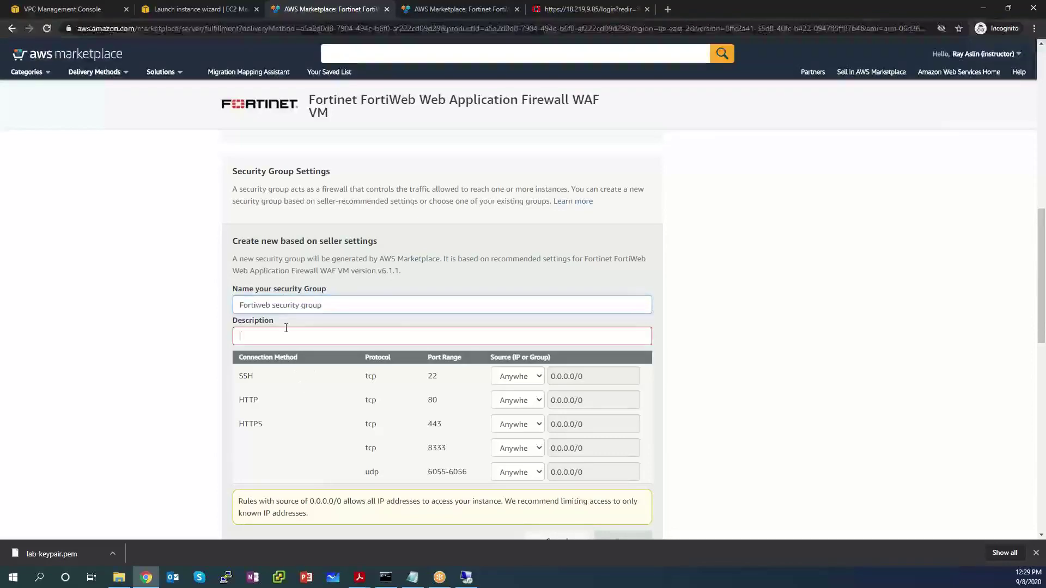
key("ctrl+v")
Step: Choose the lab-keypair key pair and save the seller-recommended security group
scroll(754, 396, "down", 2)
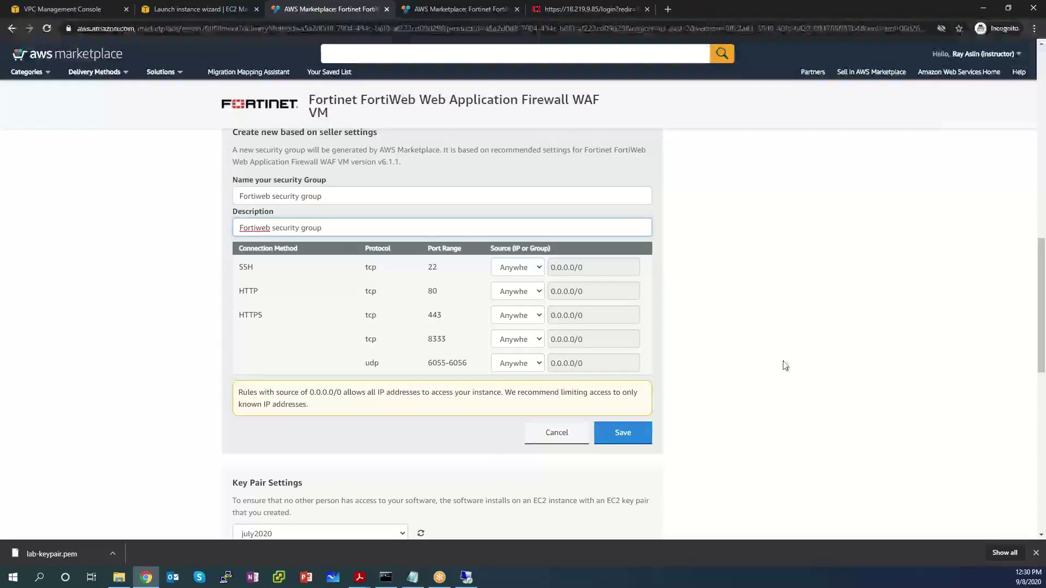
scroll(785, 364, "down", 3)
left_click(280, 371)
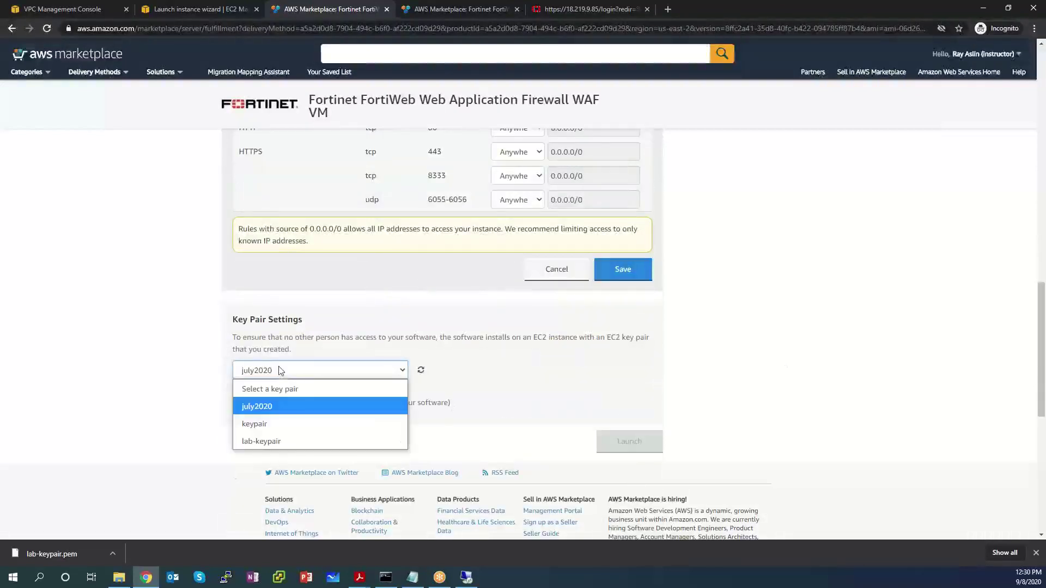
left_click(277, 442)
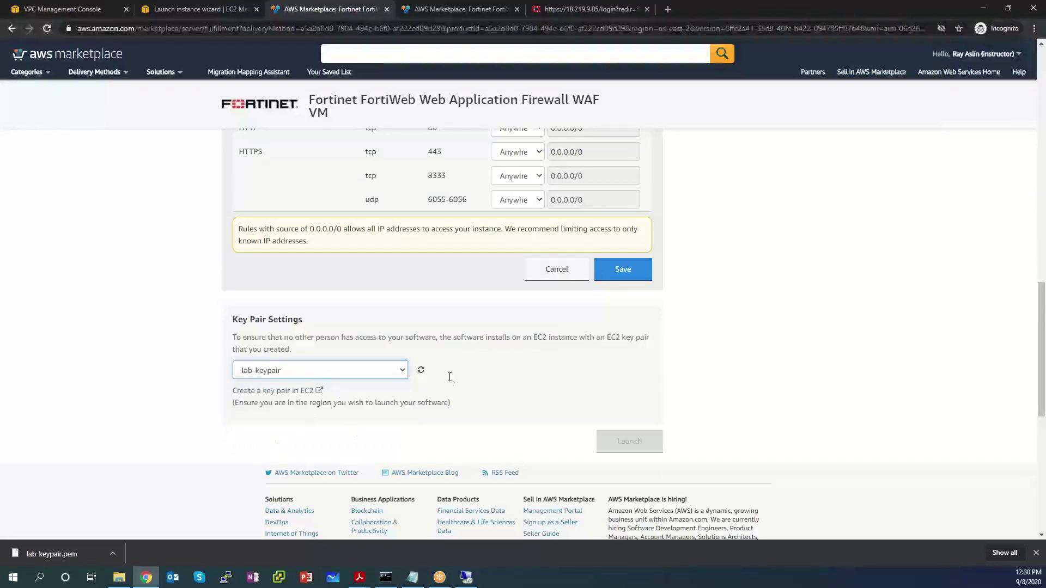
scroll(822, 311, "up", 3)
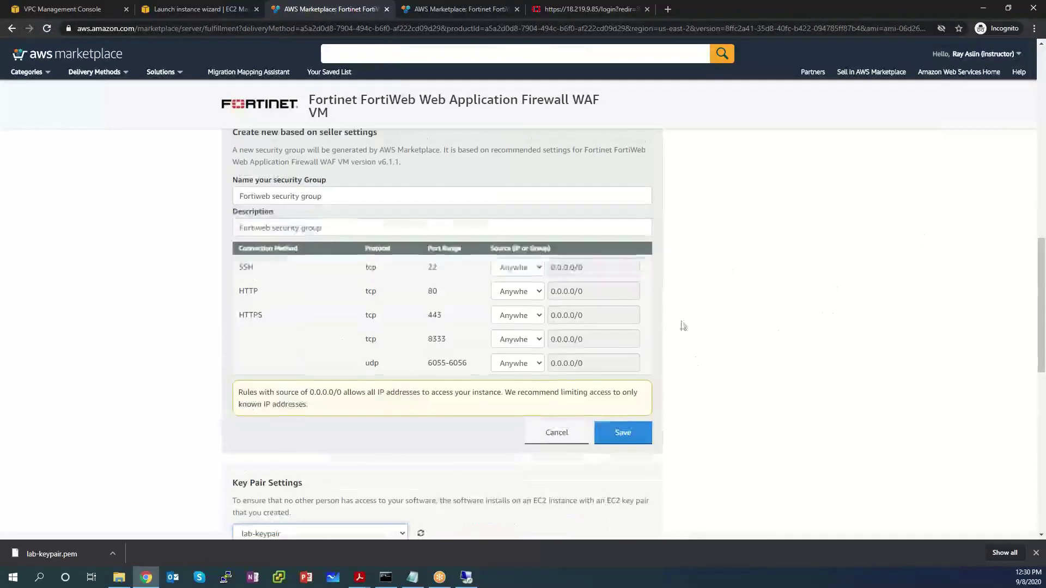
left_click(628, 437)
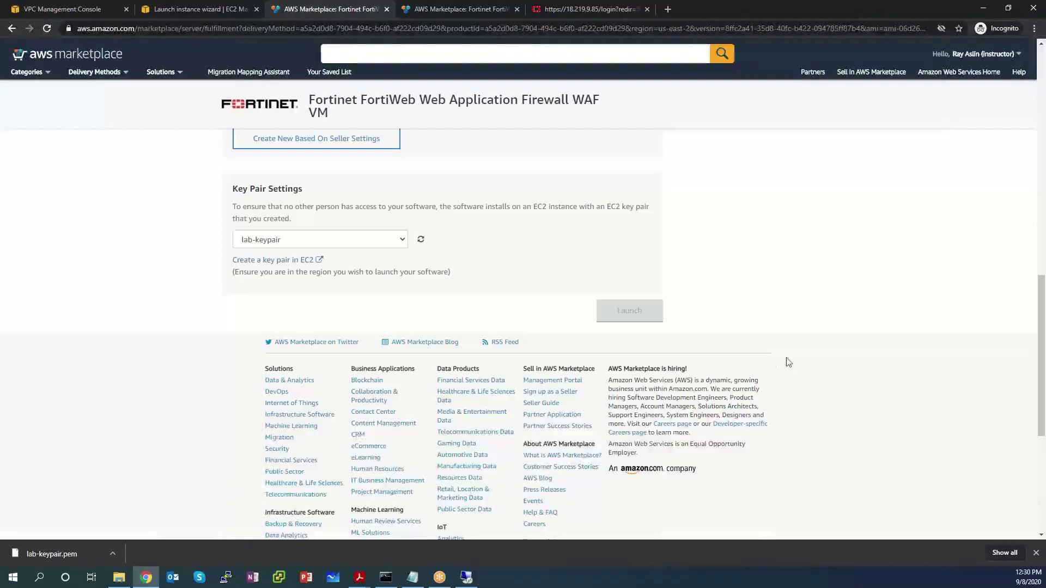
Step: Confirm v6.1.1, US East (Ohio) and subnet 10.0.1.0/24, then launch the FortiWeb instance
scroll(747, 322, "up", 5)
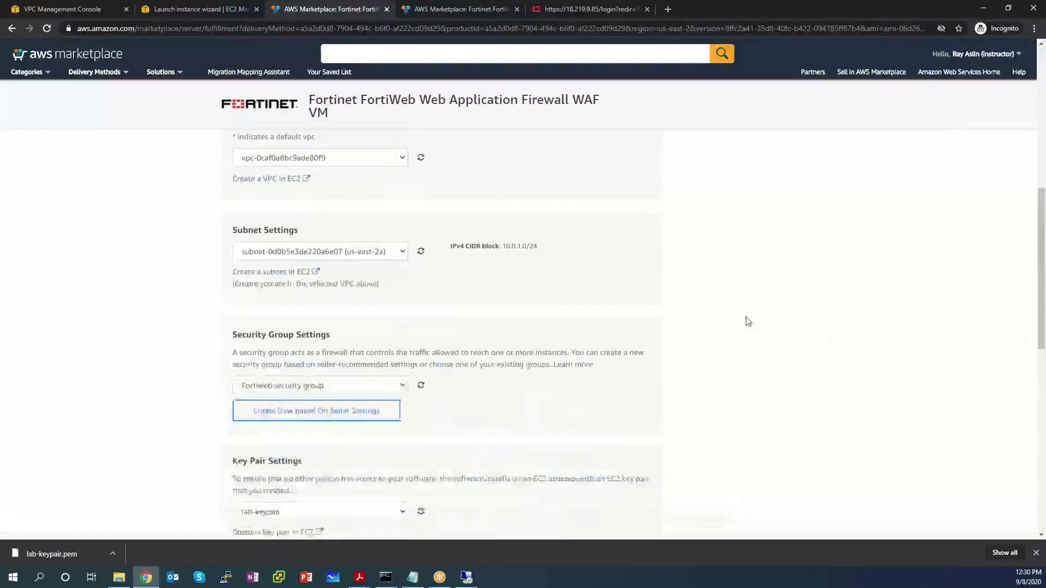
scroll(747, 322, "down", 4)
left_click(626, 373)
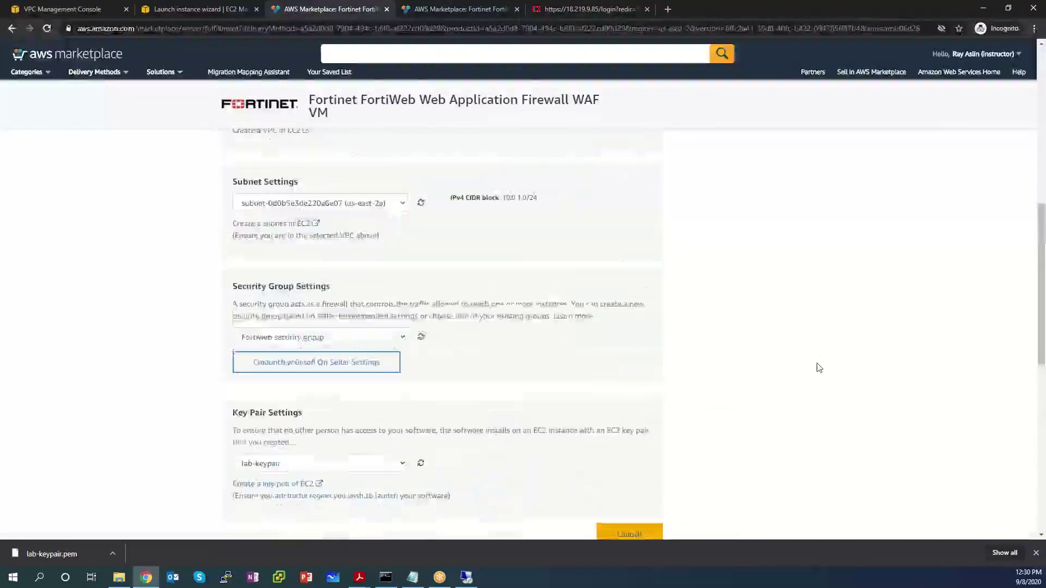
scroll(709, 363, "down", 1)
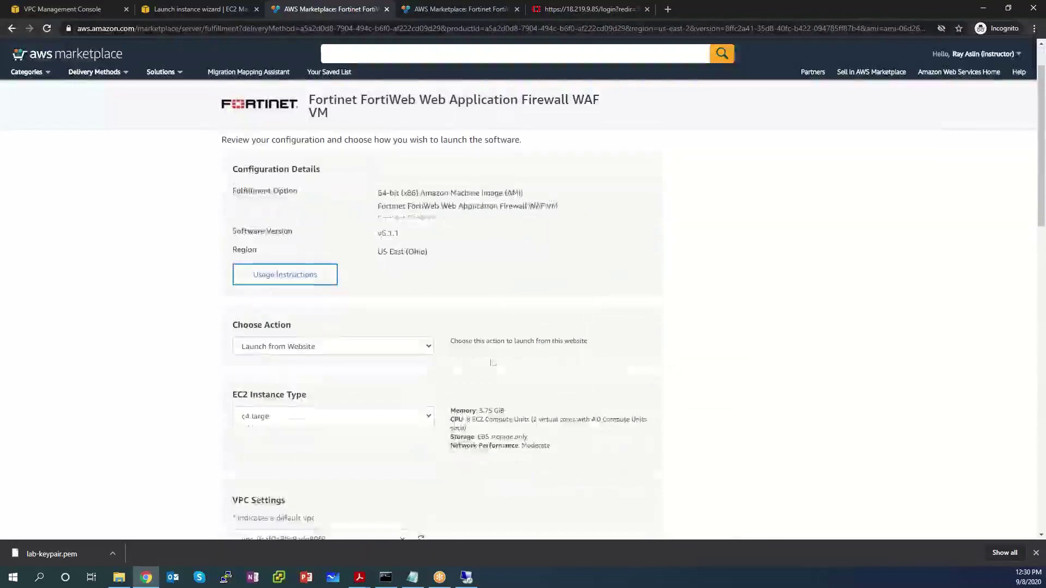
left_click_drag(428, 235, 360, 235)
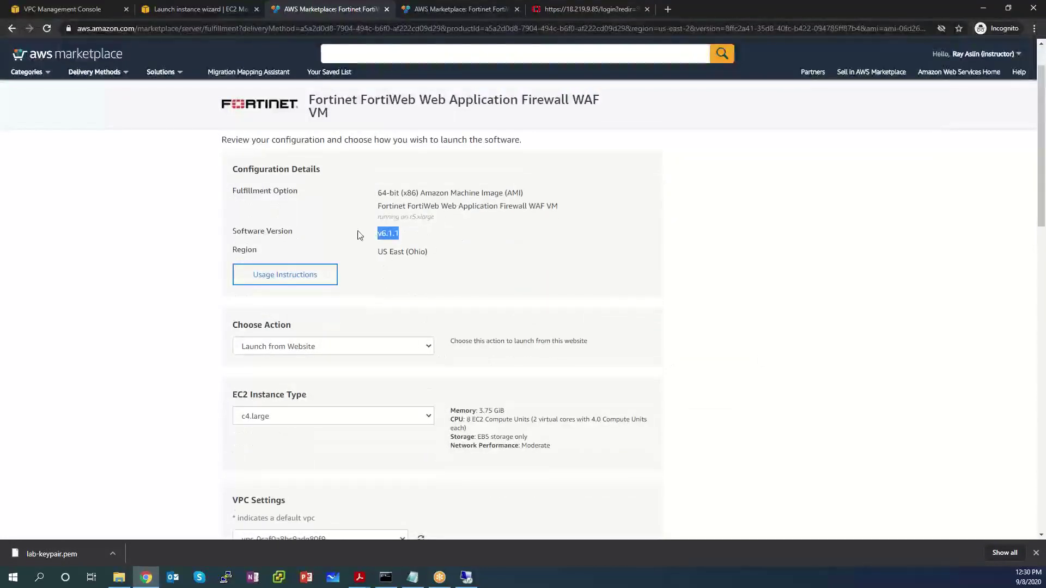
triple_click(435, 255)
scroll(676, 319, "down", 2)
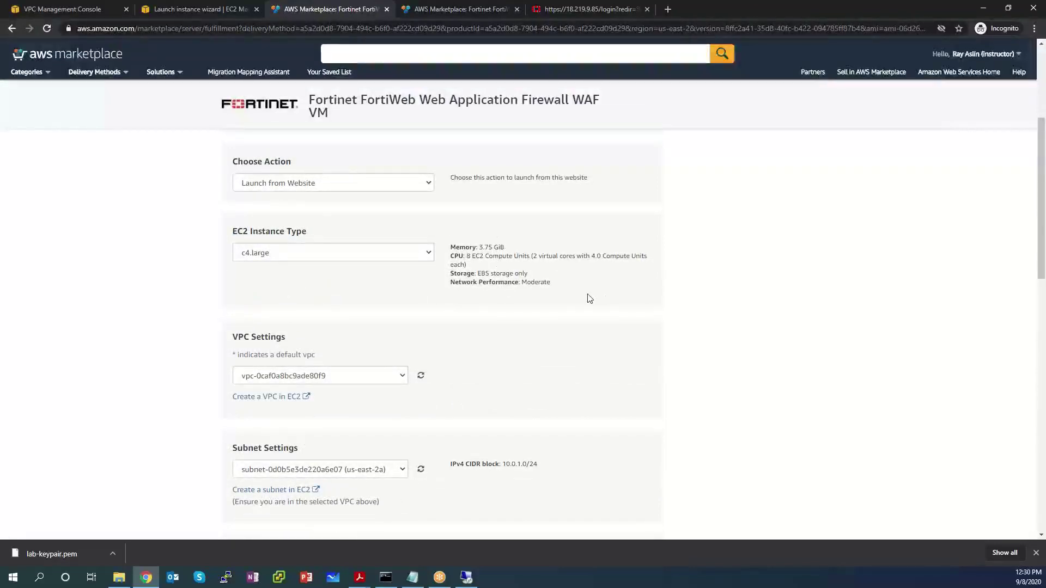
scroll(885, 332, "down", 3)
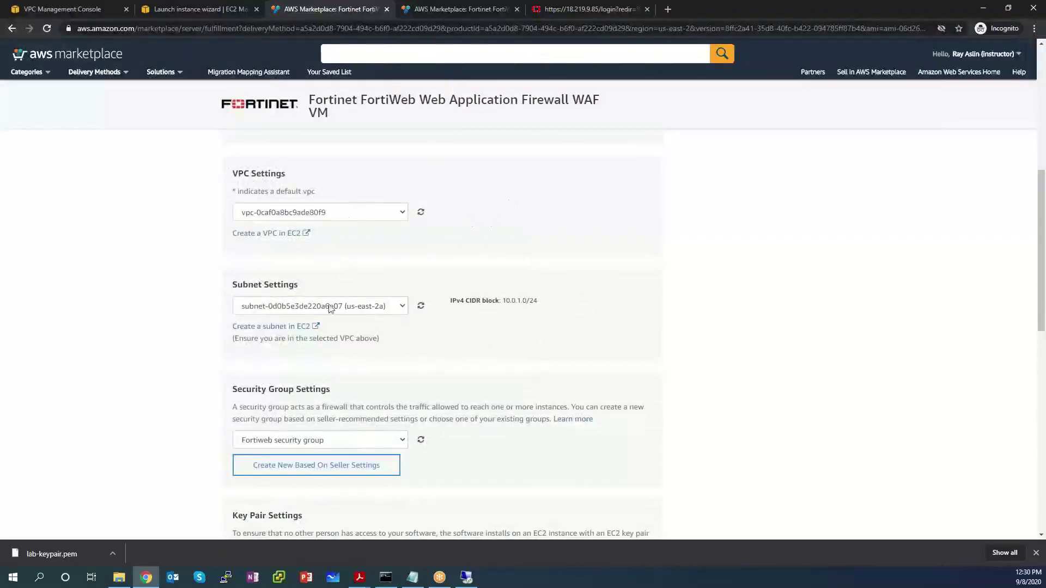
left_click_drag(539, 301, 473, 301)
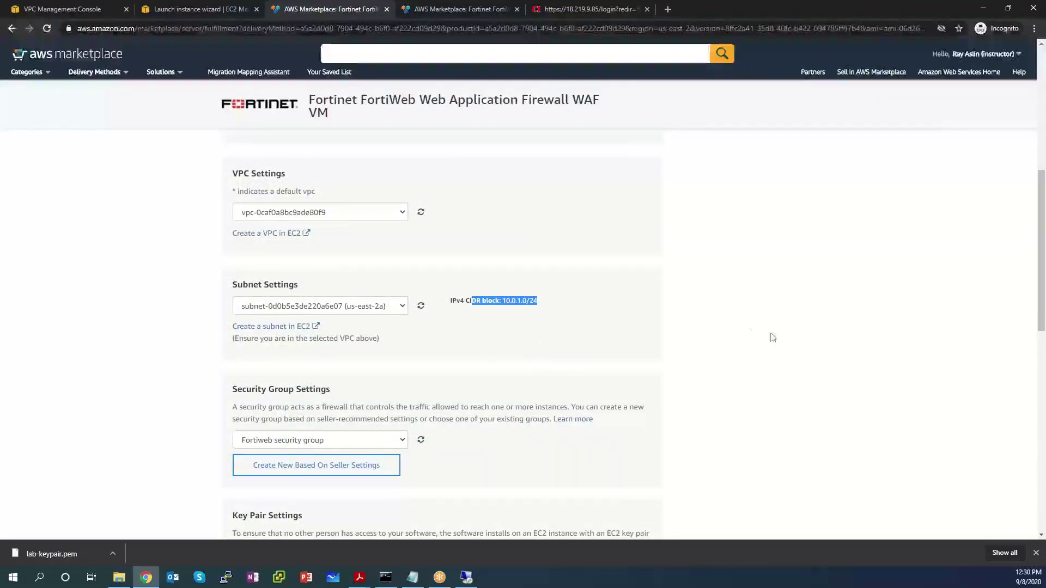
scroll(823, 334, "down", 2)
scroll(826, 332, "down", 5)
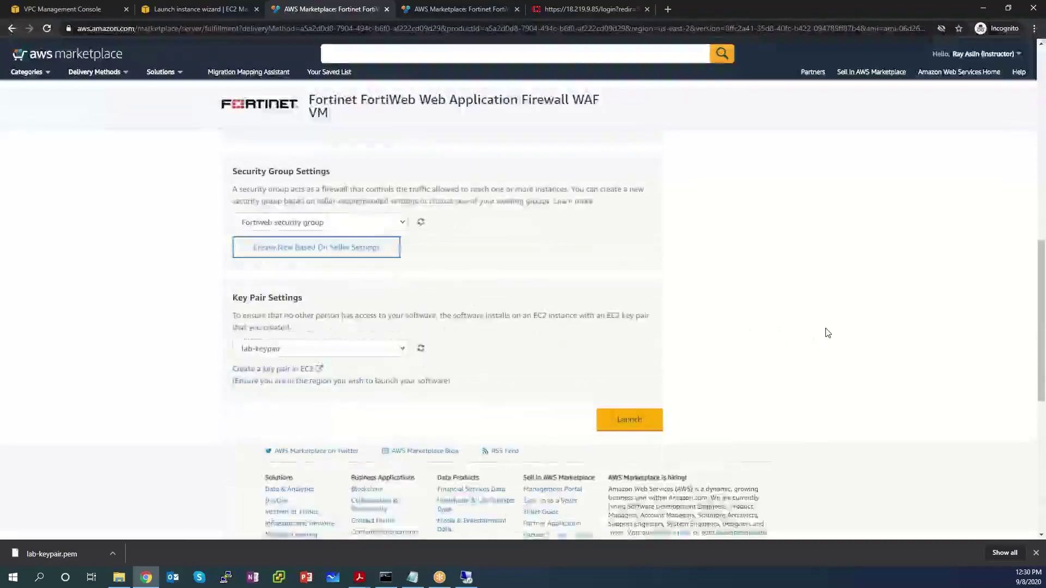
left_click(644, 260)
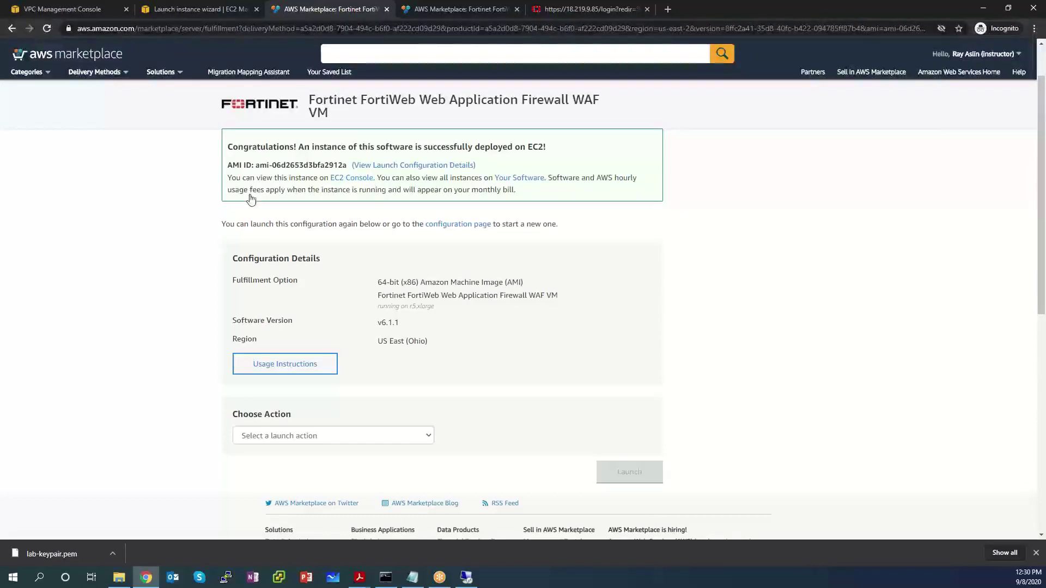
Step: In the EC2 instance list, rename the new c4.large instance 'Fortiweb Lab 3'
left_click(351, 178)
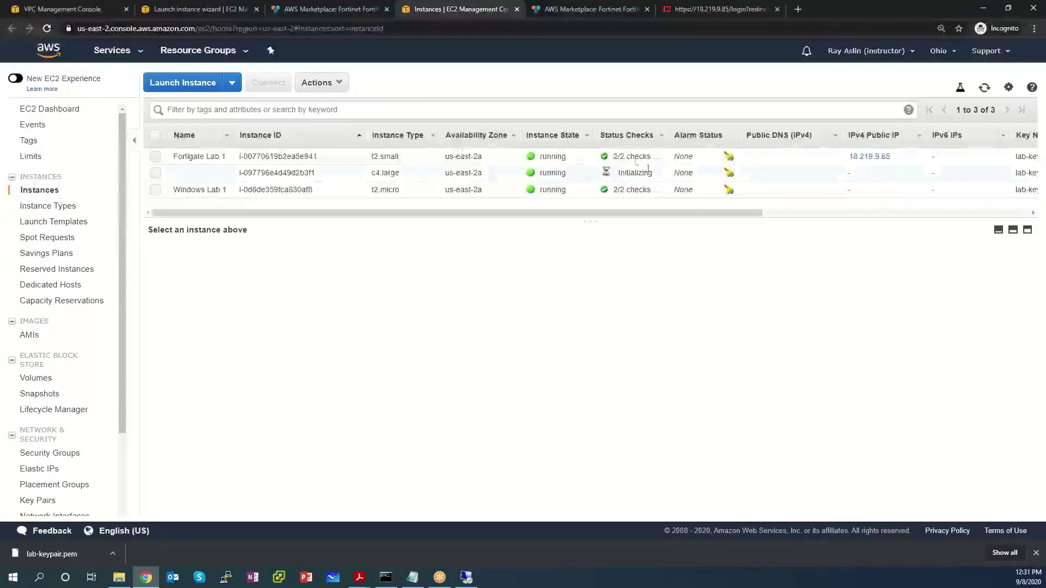
left_click(522, 172)
left_click(228, 173)
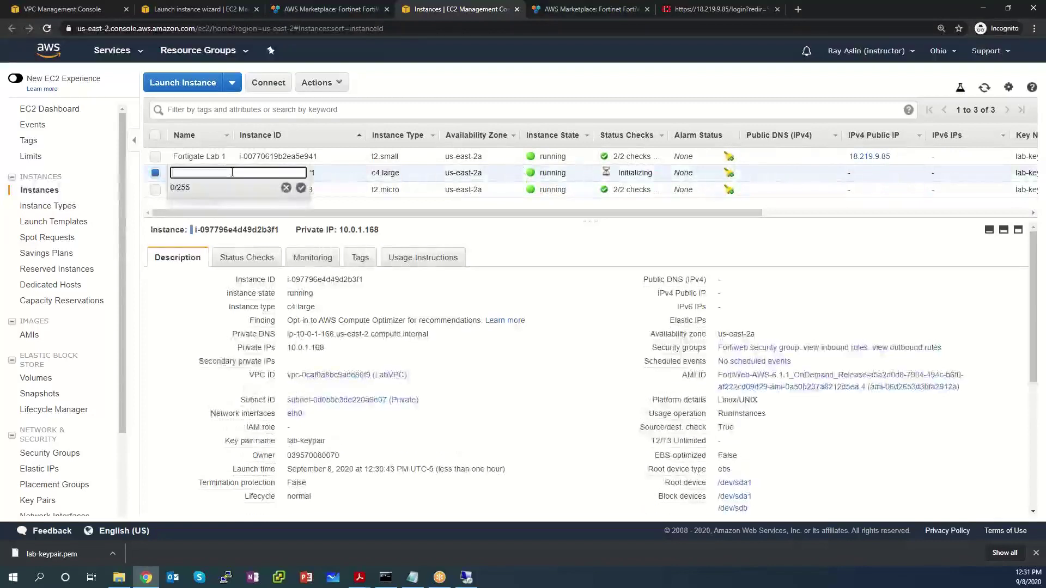
type("Fortiweb Lab 3")
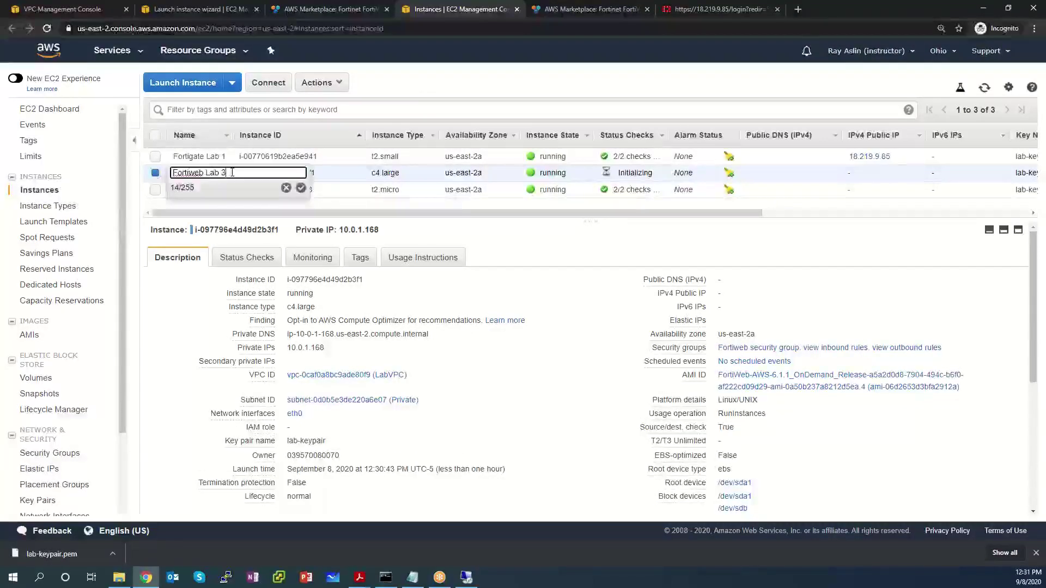
key("Return")
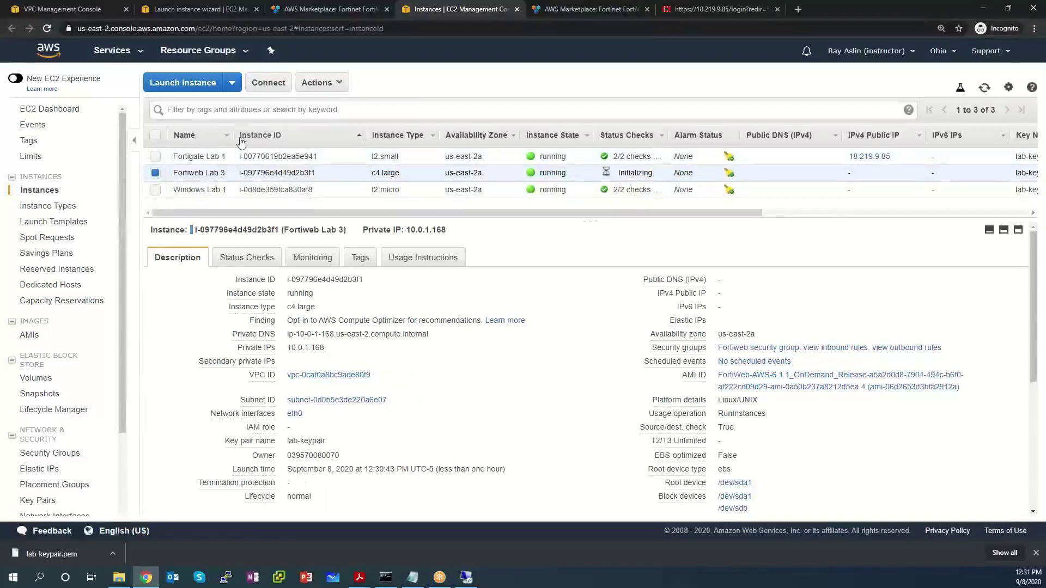
left_click_drag(233, 137, 302, 136)
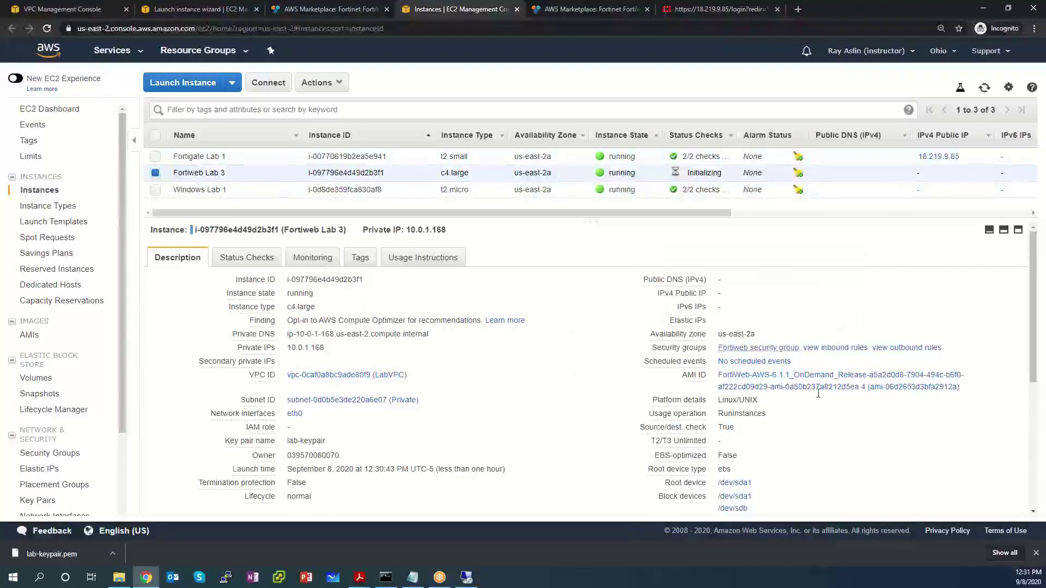
Step: Open the Fortiweb security group's inbound rules for editing and add a new rule row
left_click(756, 349)
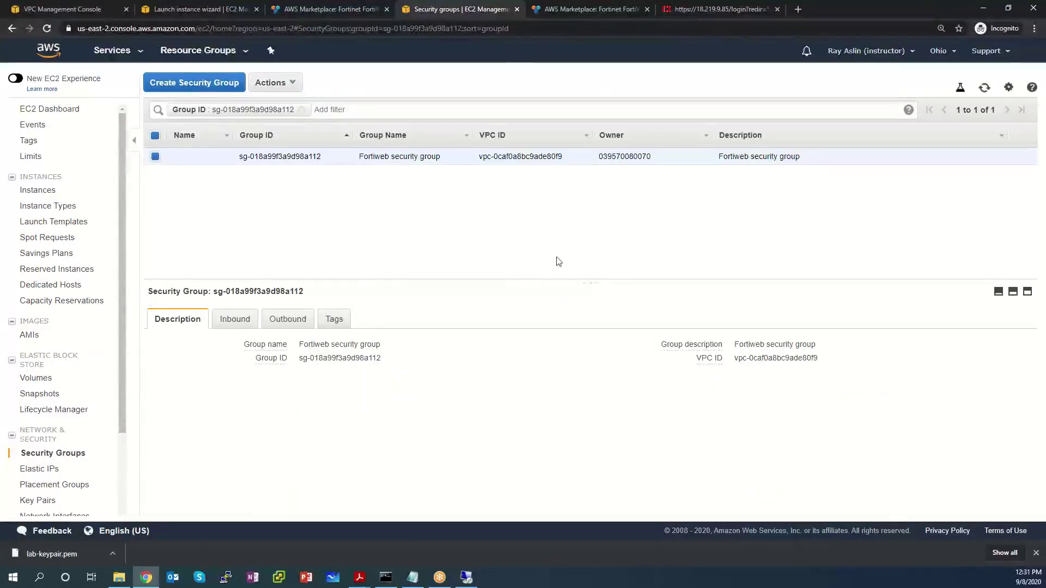
mouse_move(219, 159)
left_click(233, 323)
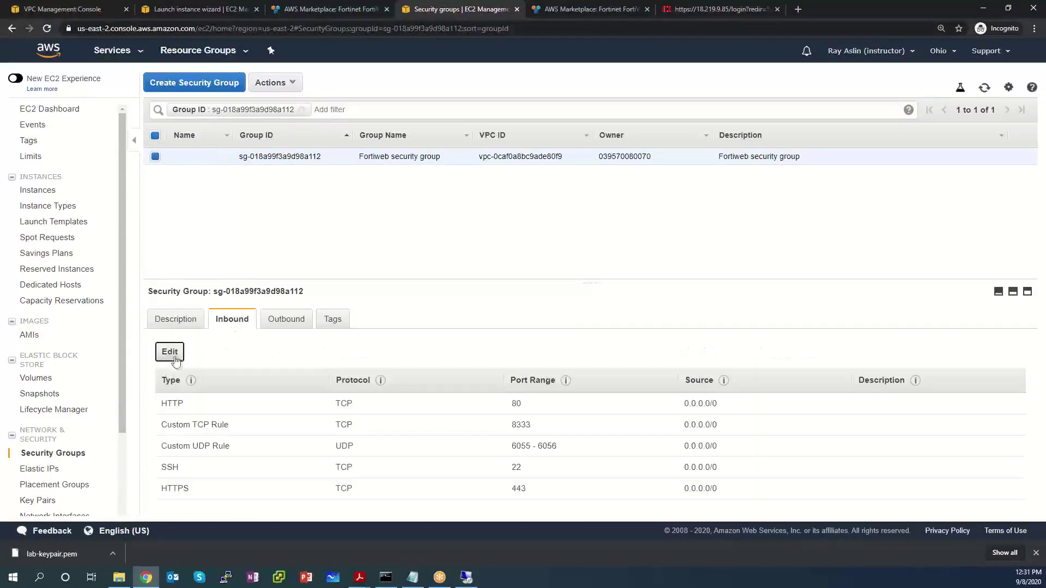
left_click(170, 352)
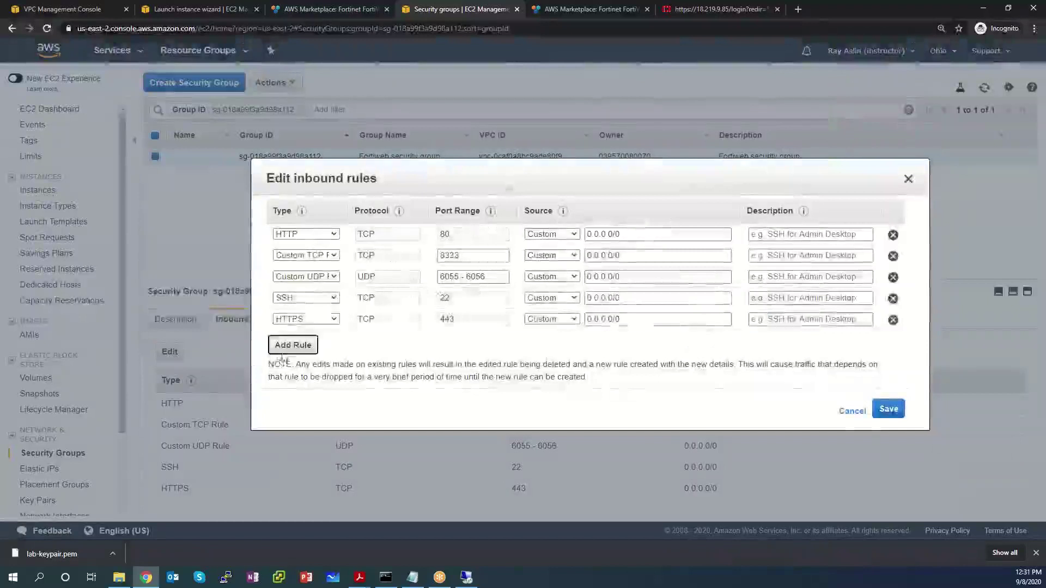
left_click(293, 345)
Step: Save a Custom TCP Rule for port 8443 from source 0.0.0.0/0, then minimize the browser
left_click(316, 340)
scroll(319, 94, "down", 1)
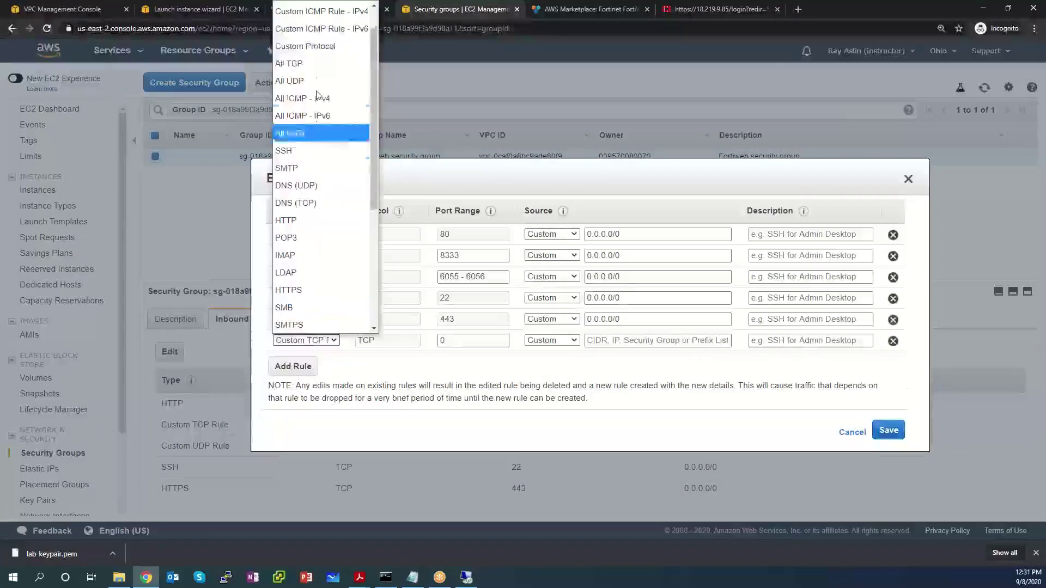
scroll(327, 57, "up", 1)
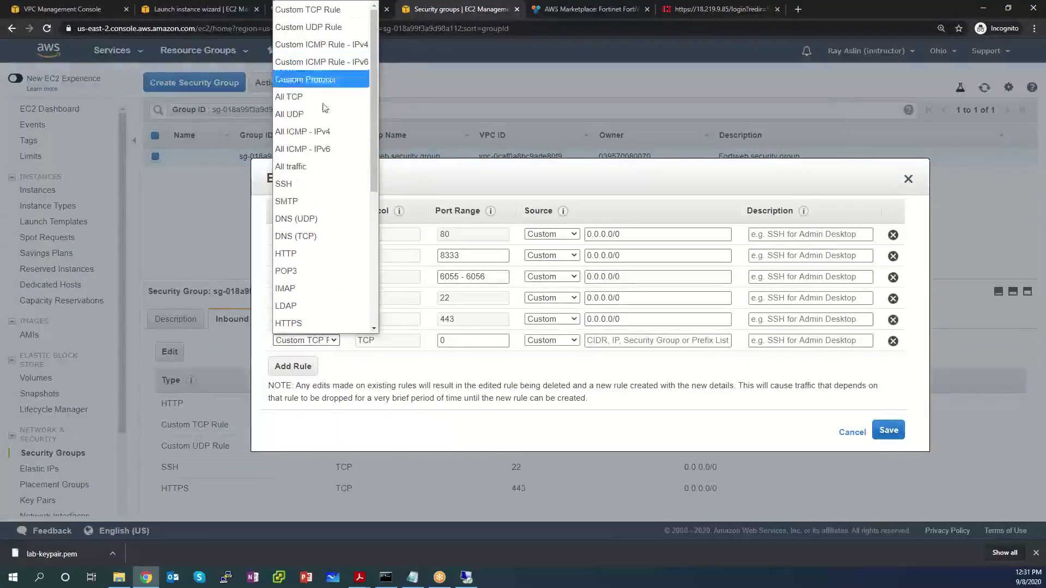
left_click(324, 9)
left_click(472, 339)
key("BackSpace")
type("8")
key("Tab")
key("Tab")
type("0.0.0")
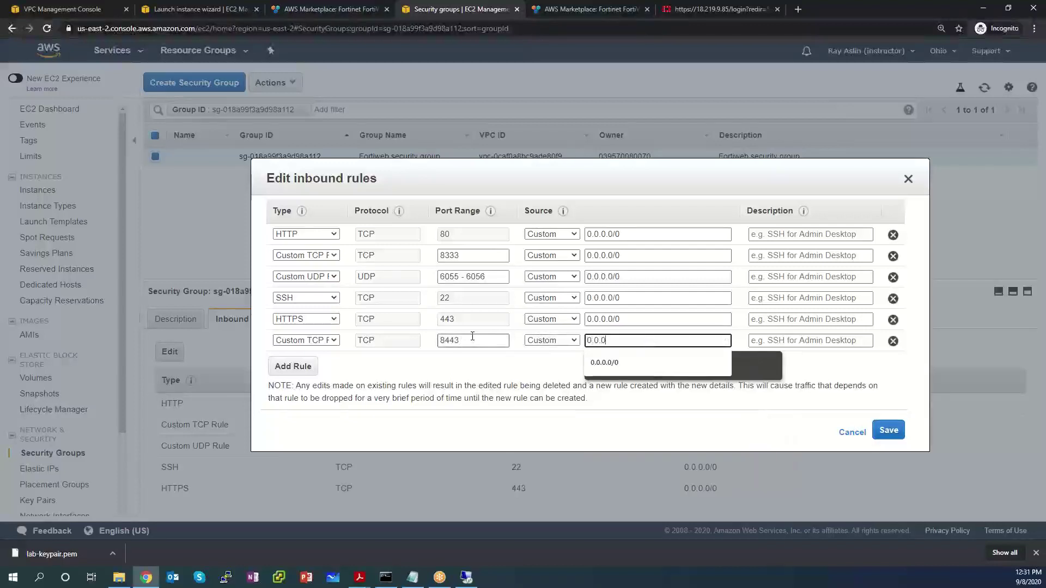
type(".0/")
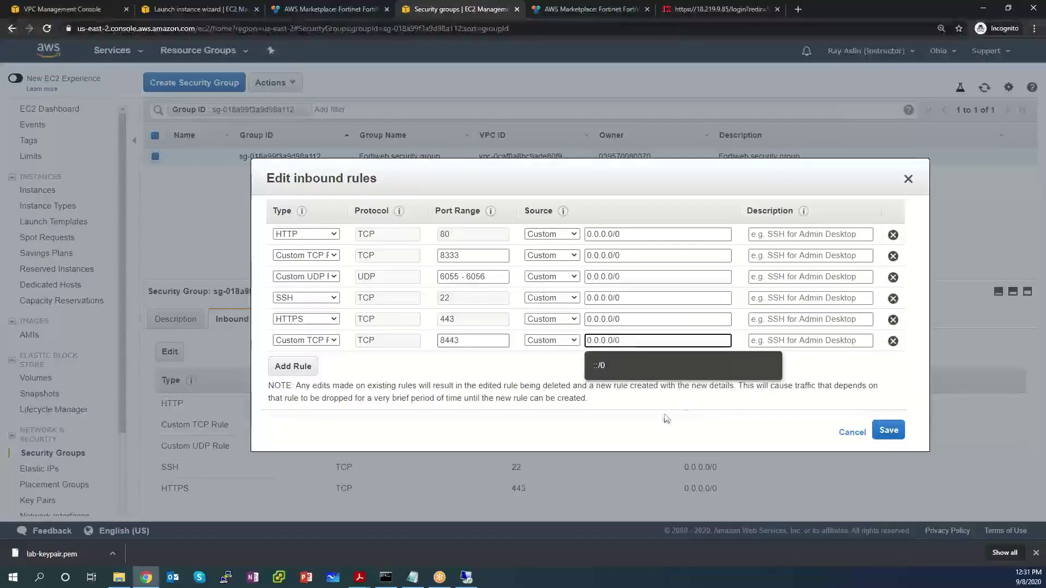
type("0")
left_click(706, 409)
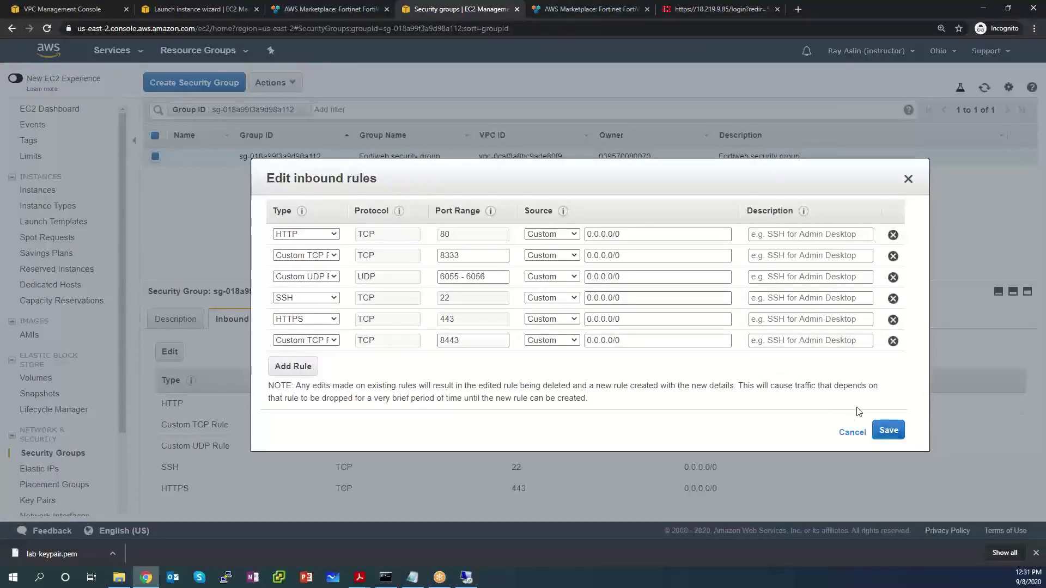
left_click(889, 432)
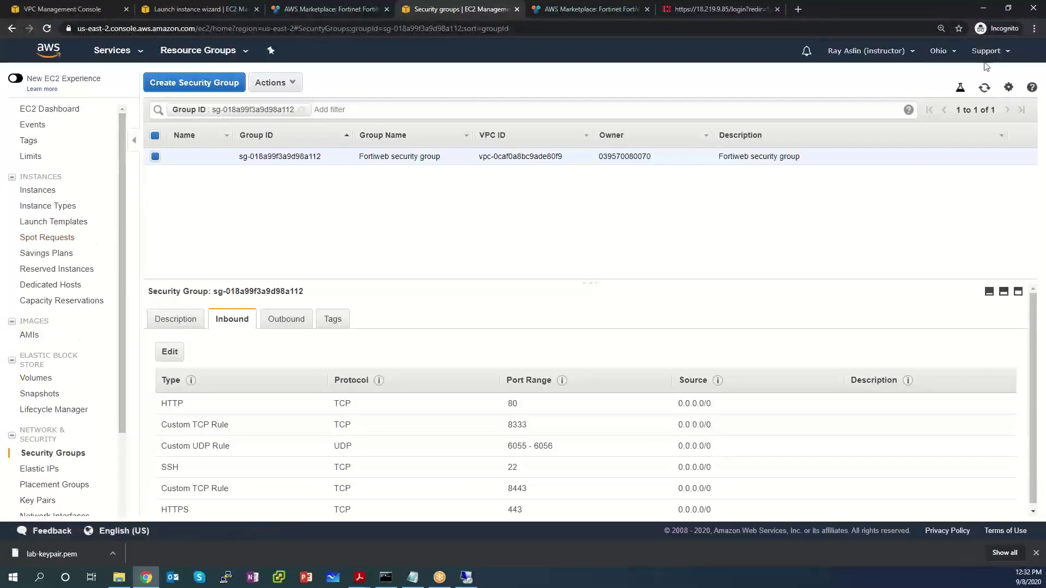
left_click(984, 8)
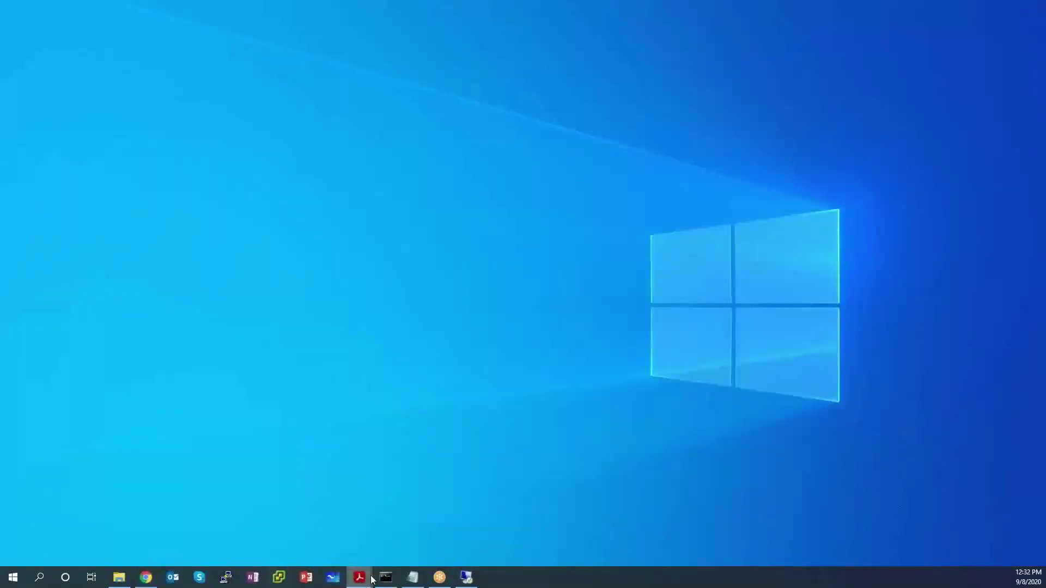
Step: Maximize the lab guide at page 68 and circle the server beside Port1 in the LAB 3 diagram
mouse_move(366, 582)
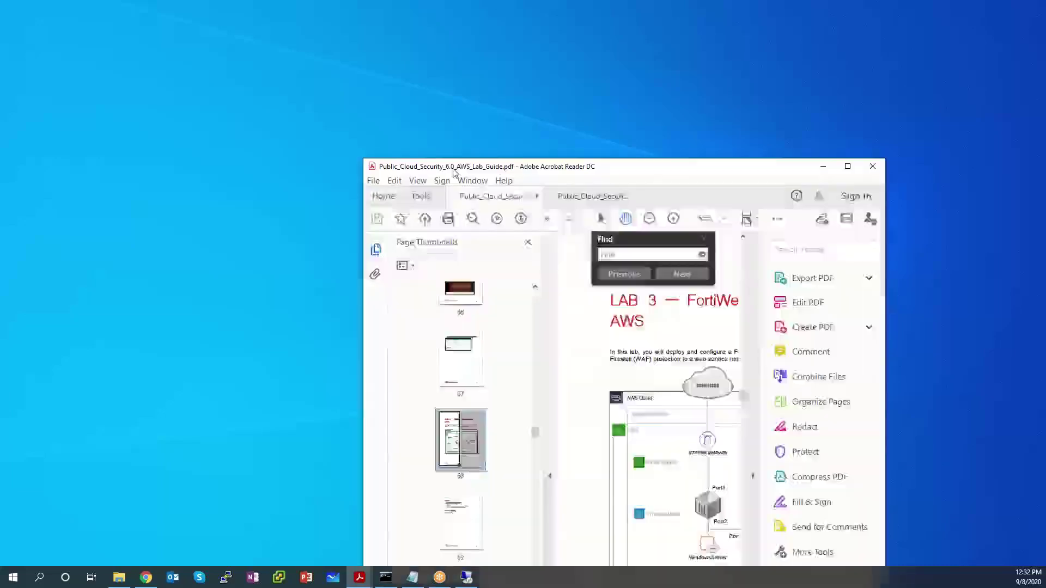
left_click_drag(623, 166, 436, 166)
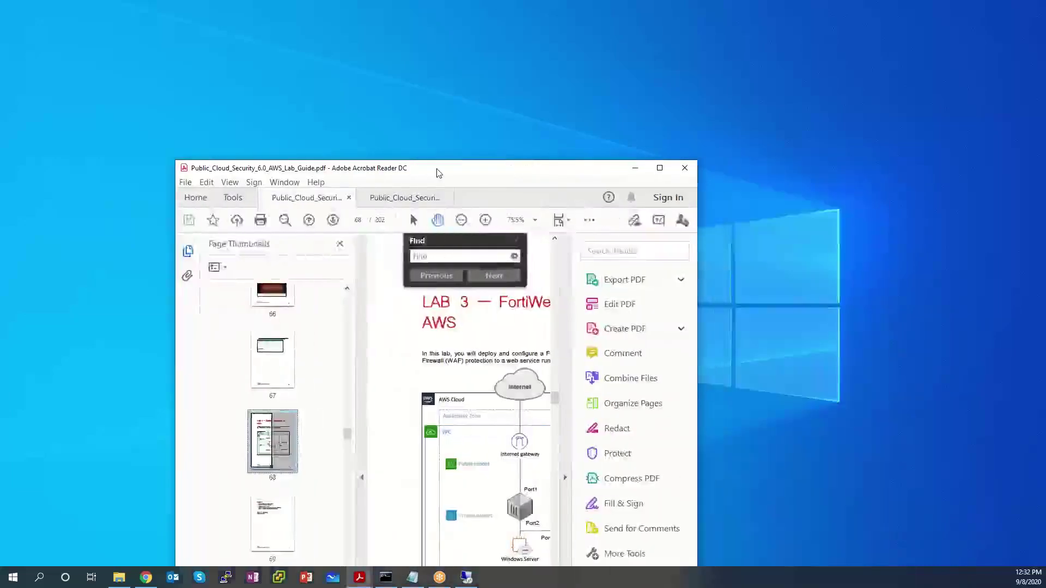
double_click(436, 168)
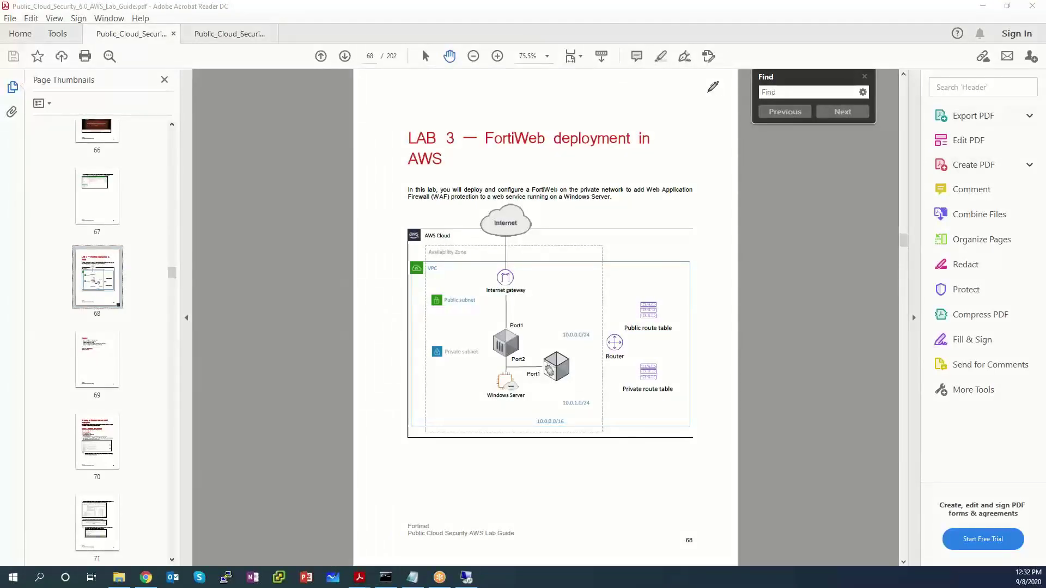
left_click_drag(552, 358, 538, 374)
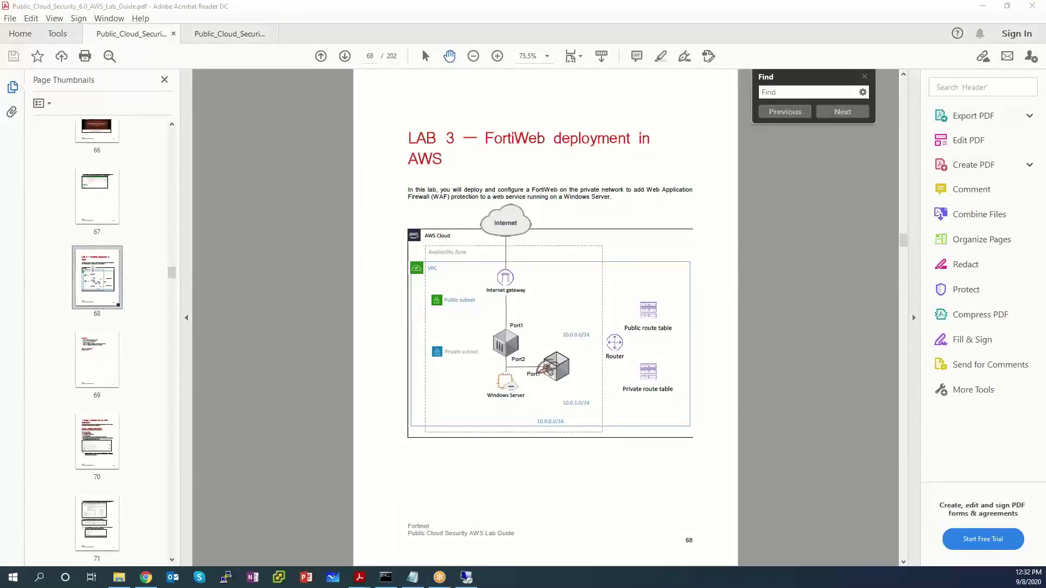
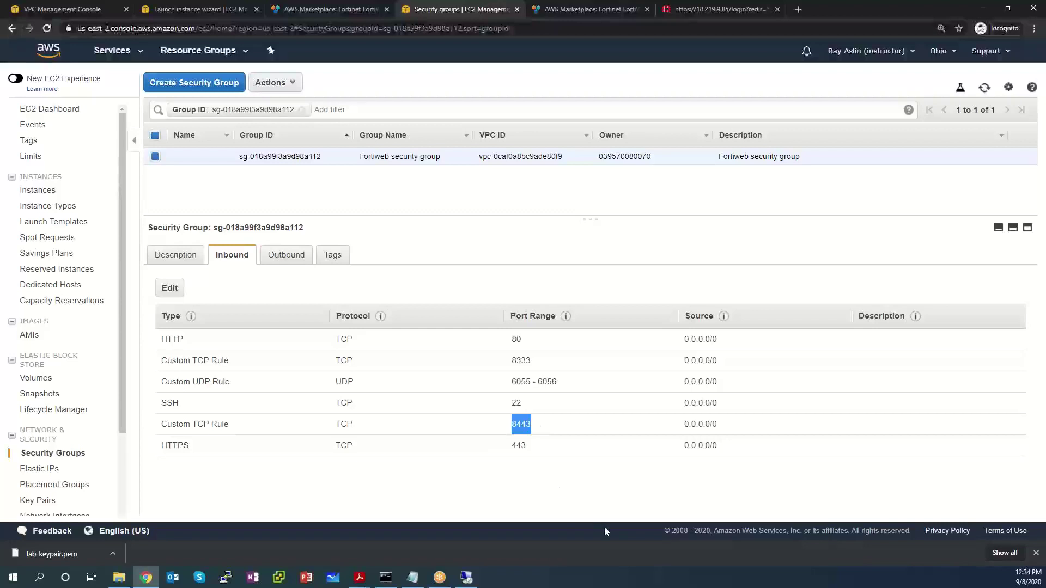
left_click(729, 430)
left_click_drag(729, 429, 682, 432)
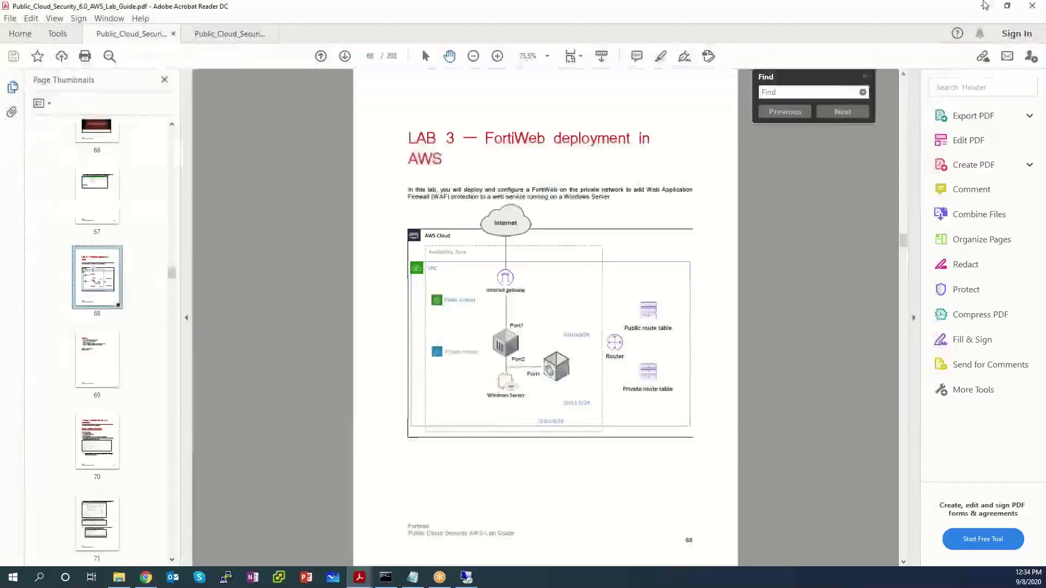
double_click(692, 11)
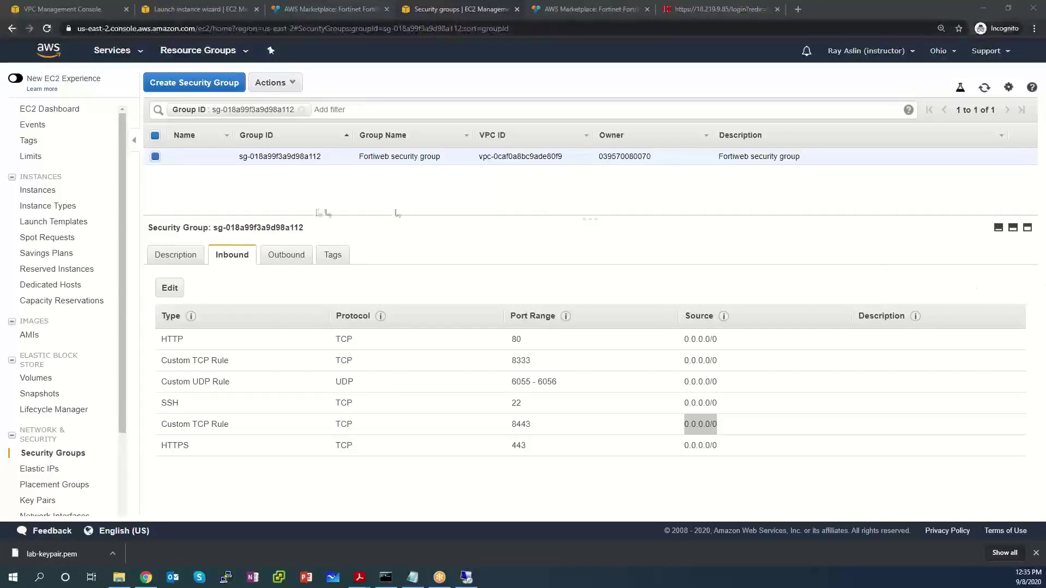
Step: Select the Fortiweb Lab 3 instance and point out its instance ID and private IP 10.0.1.168
scroll(70, 302, "down", 1)
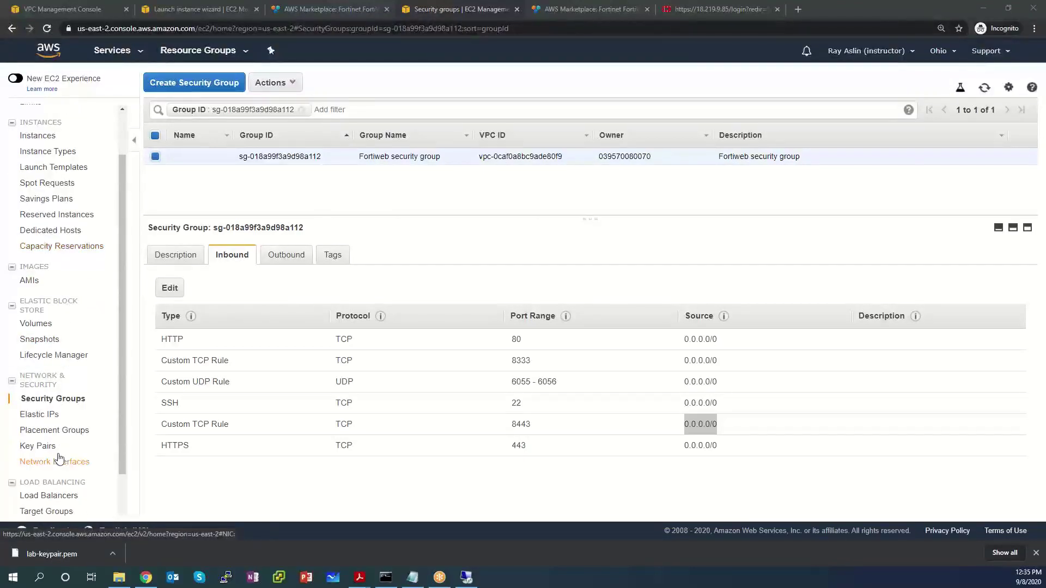
scroll(75, 349, "up", 1)
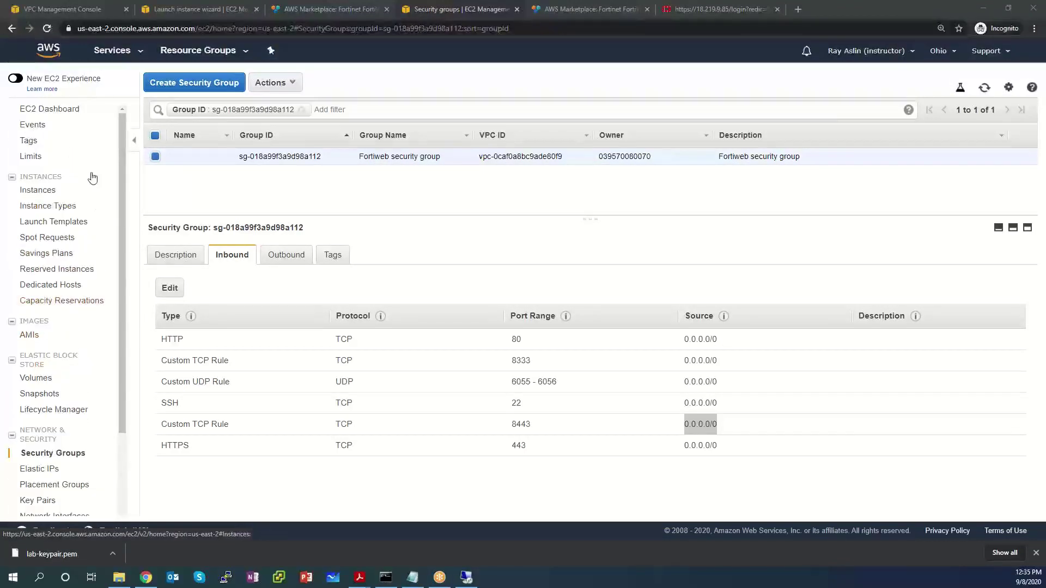
left_click(54, 192)
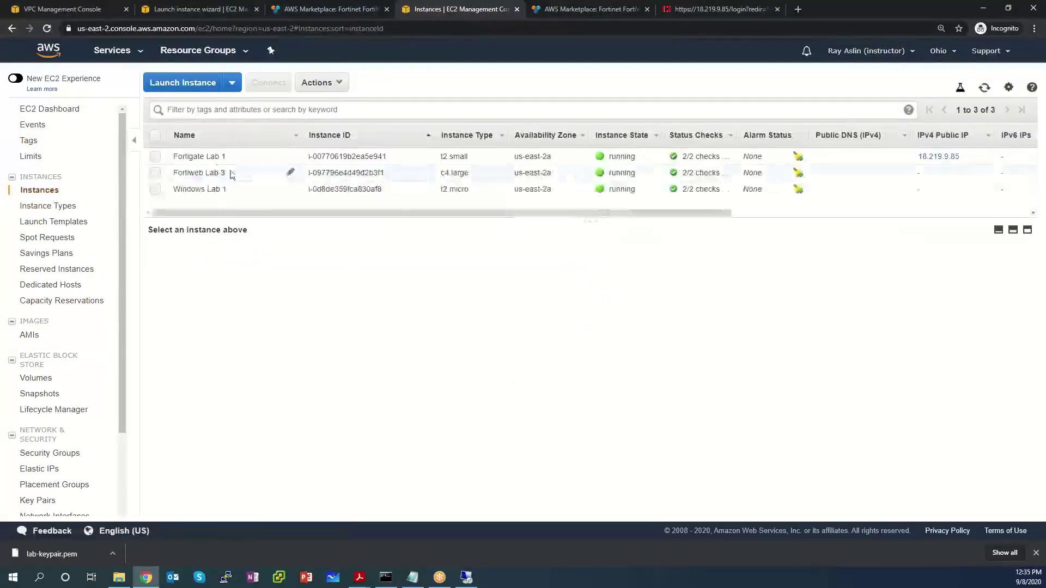
left_click(235, 178)
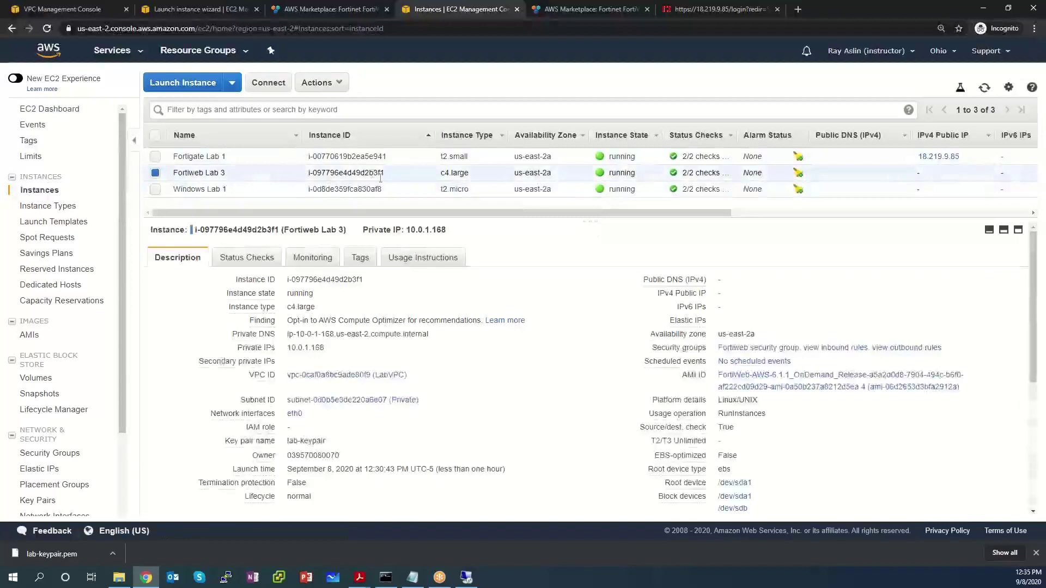
left_click_drag(368, 174, 386, 178)
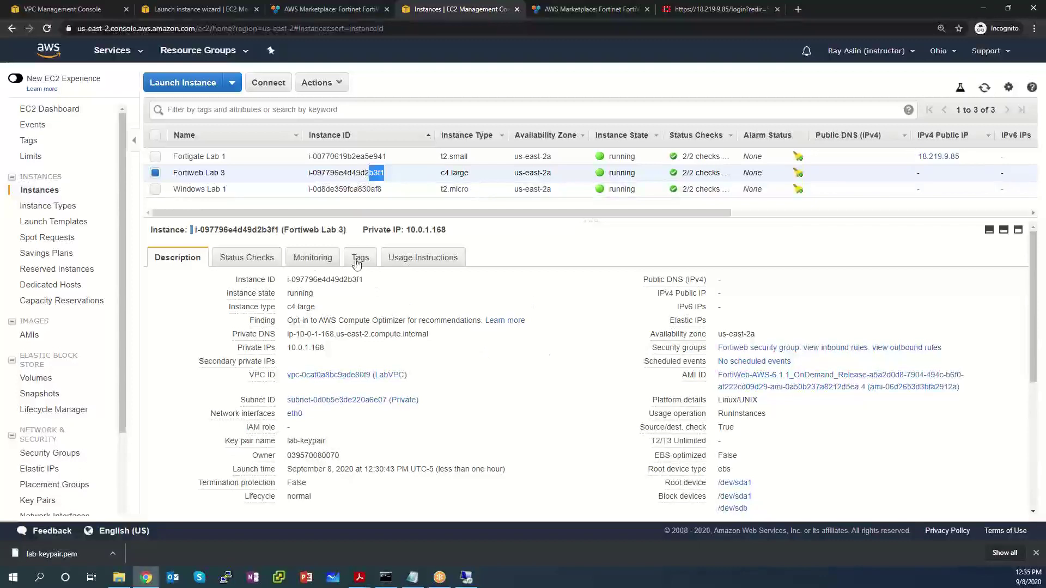
left_click_drag(326, 349, 288, 349)
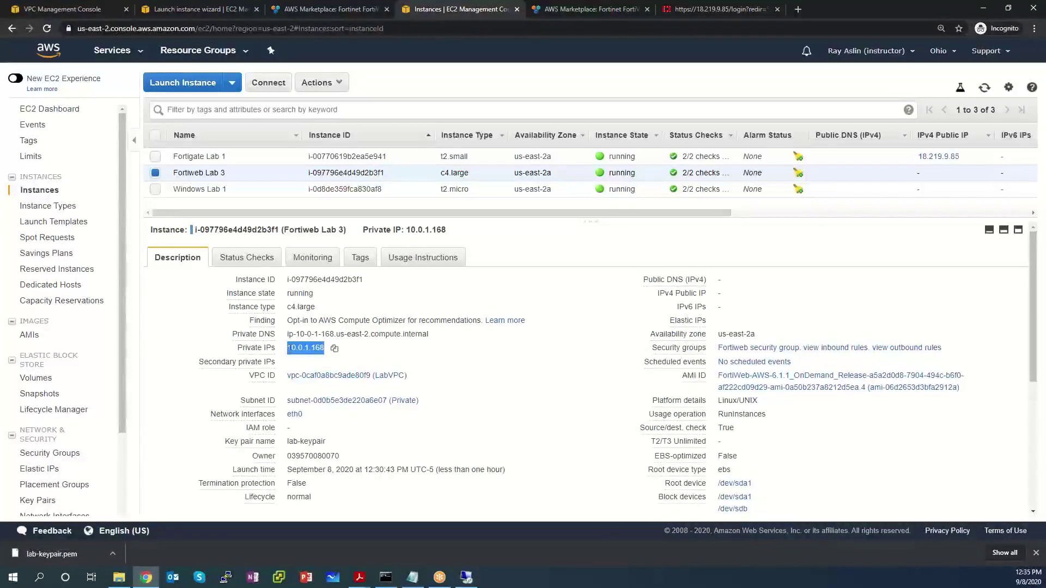
Step: View the eth0 network interface summary, showing its interface ID and private IP 10.0.1.168
left_click(298, 415)
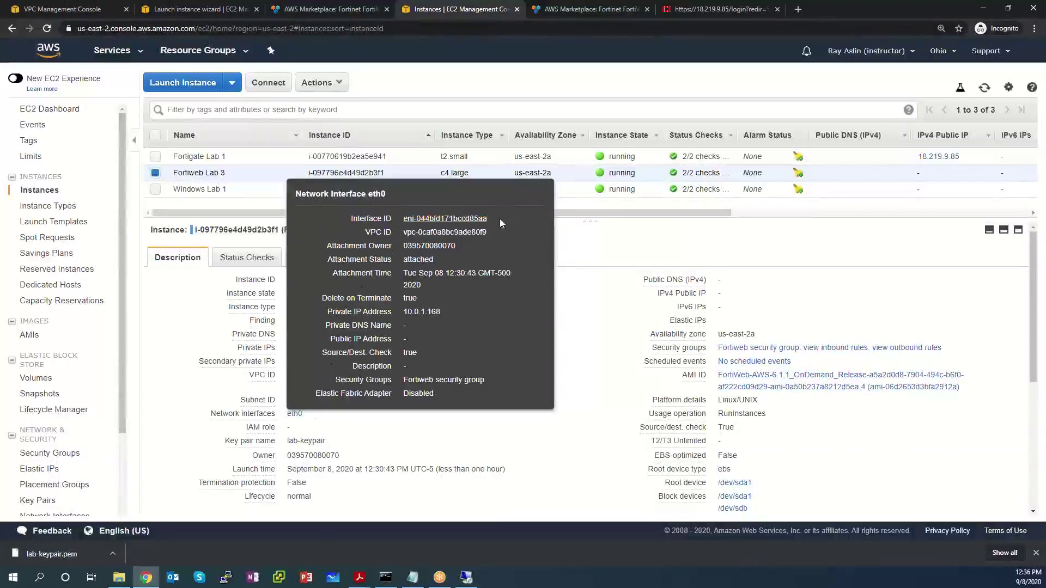
left_click_drag(499, 218, 403, 218)
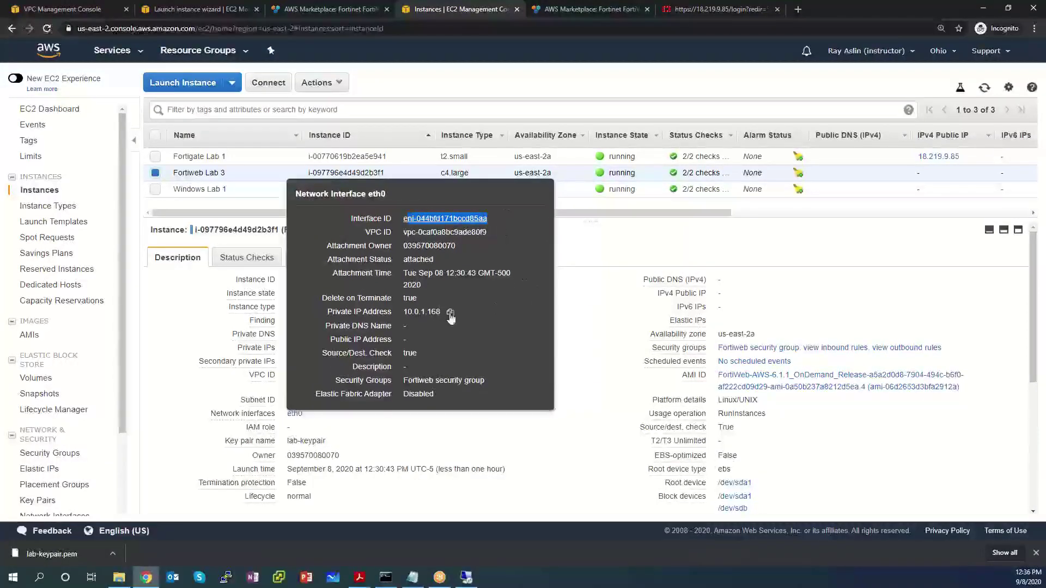
left_click_drag(442, 313, 405, 312)
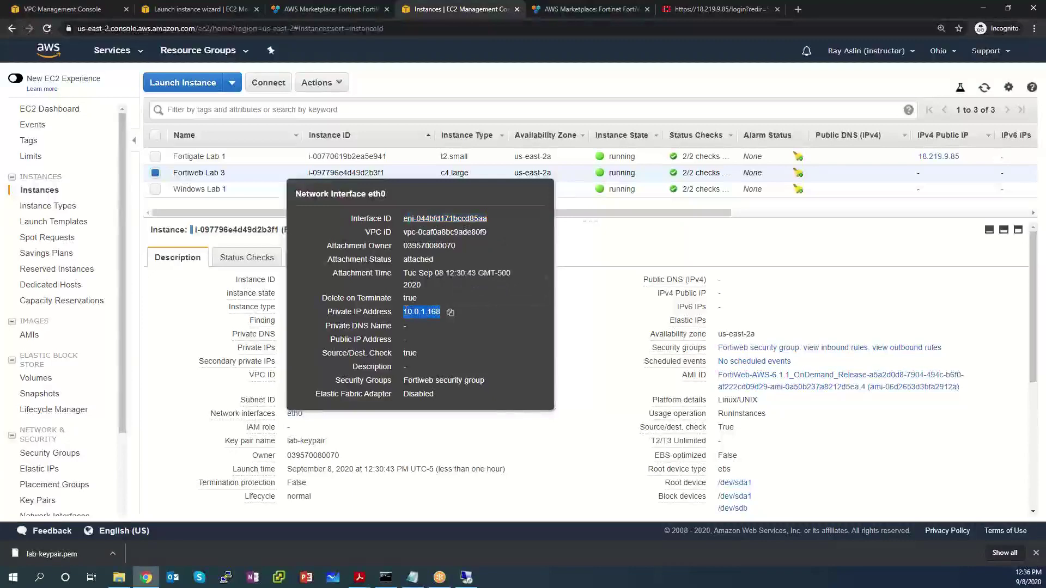
left_click(498, 421)
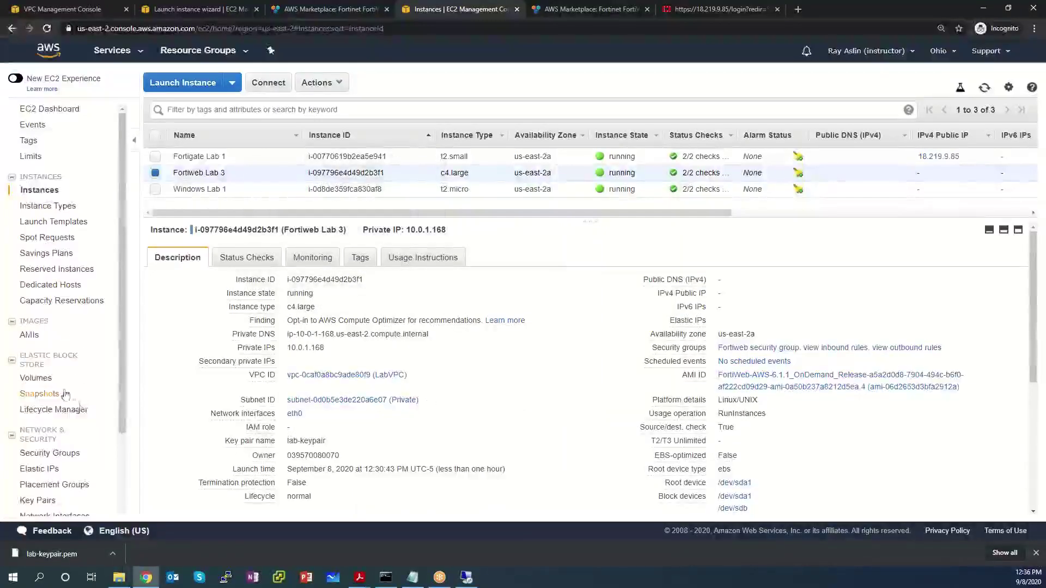
scroll(63, 409, "down", 2)
Step: In Network Interfaces, check the Windows server's interface and its windows security group, then name it 'Windows network Interface'
left_click(63, 413)
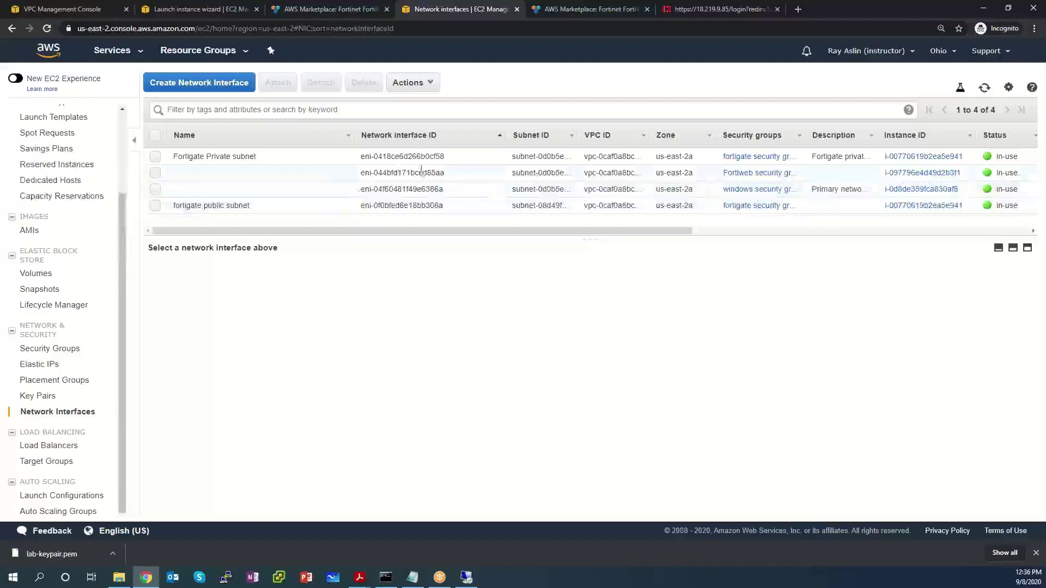
left_click(302, 194)
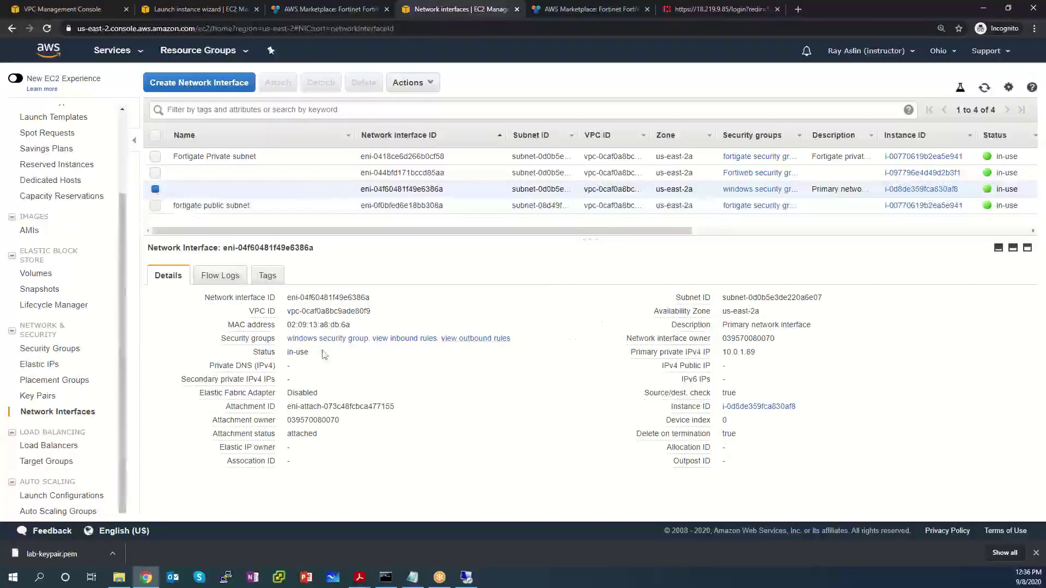
left_click_drag(372, 339, 273, 340)
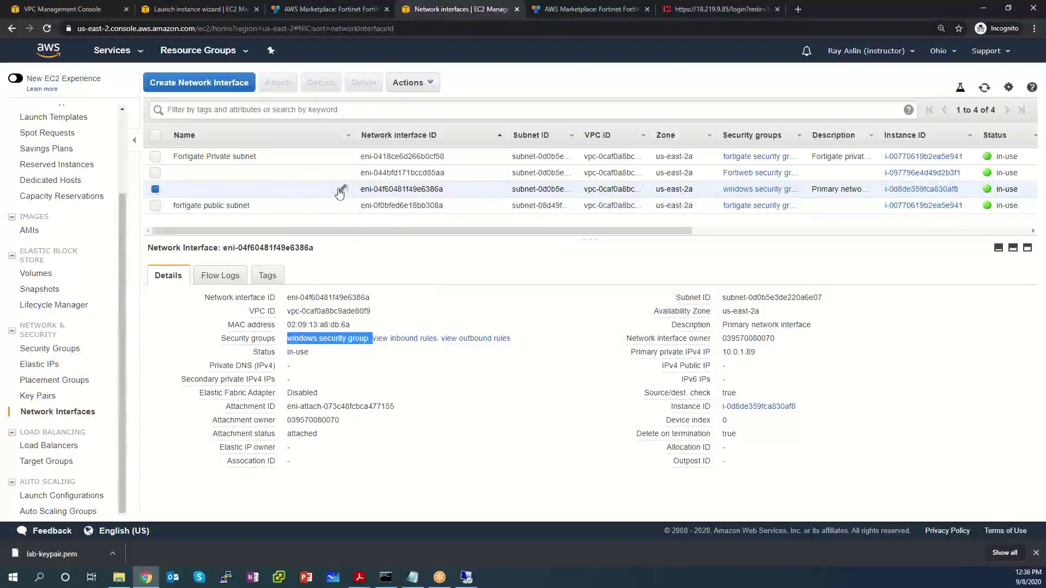
left_click(341, 190)
type("Win")
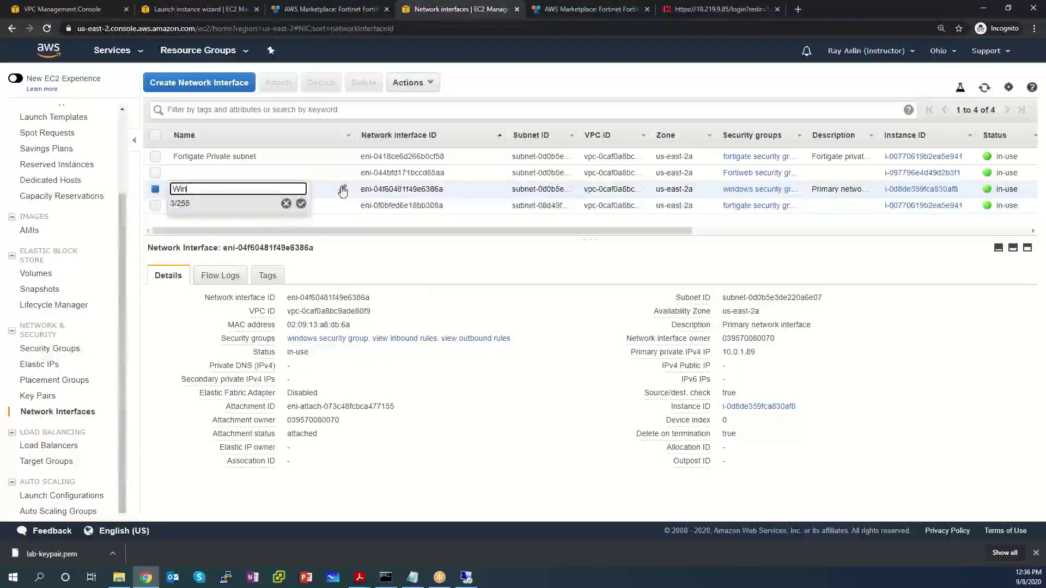
type("dows network In")
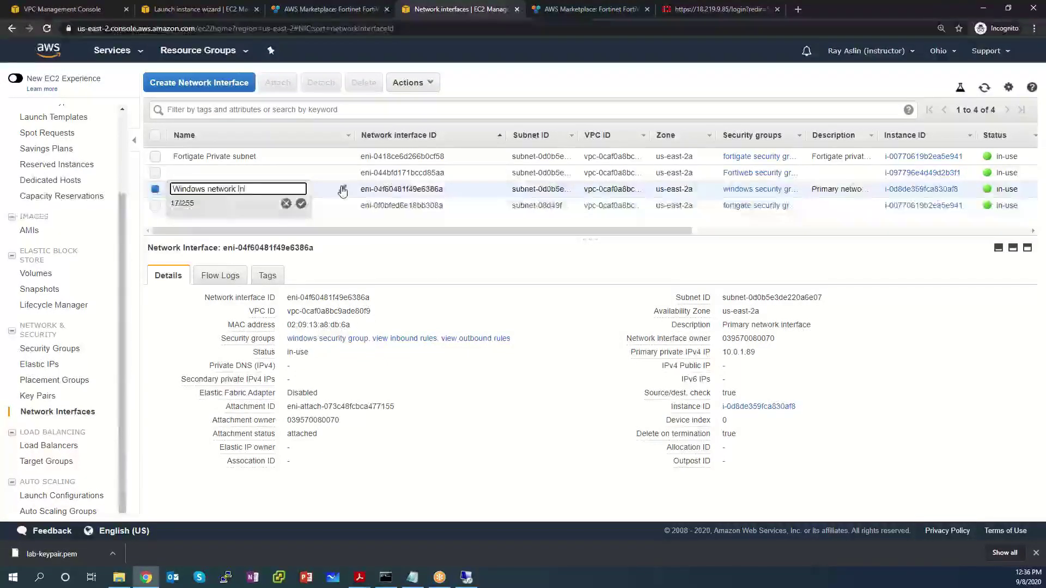
type("terface")
key("Return")
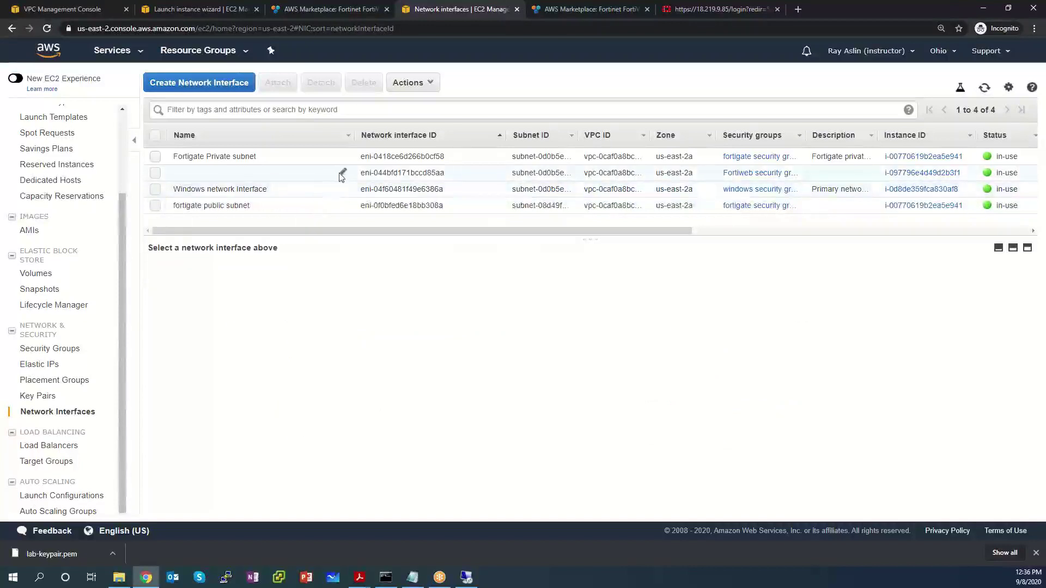
Step: Name the FortiWeb interface 'Fortiweb network interface' and show its details
left_click(342, 174)
type("Fo")
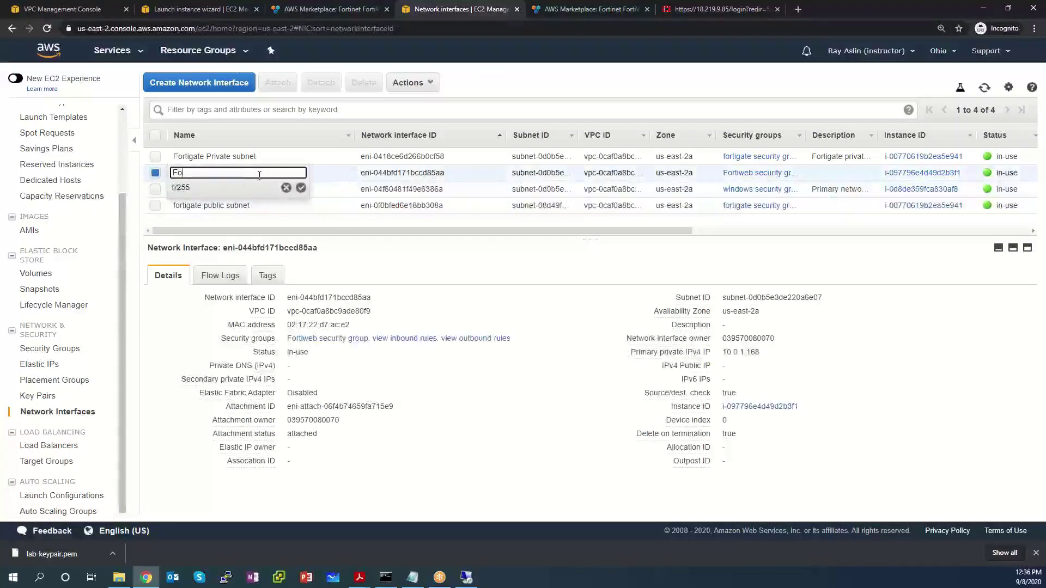
type("rtiweb network interface")
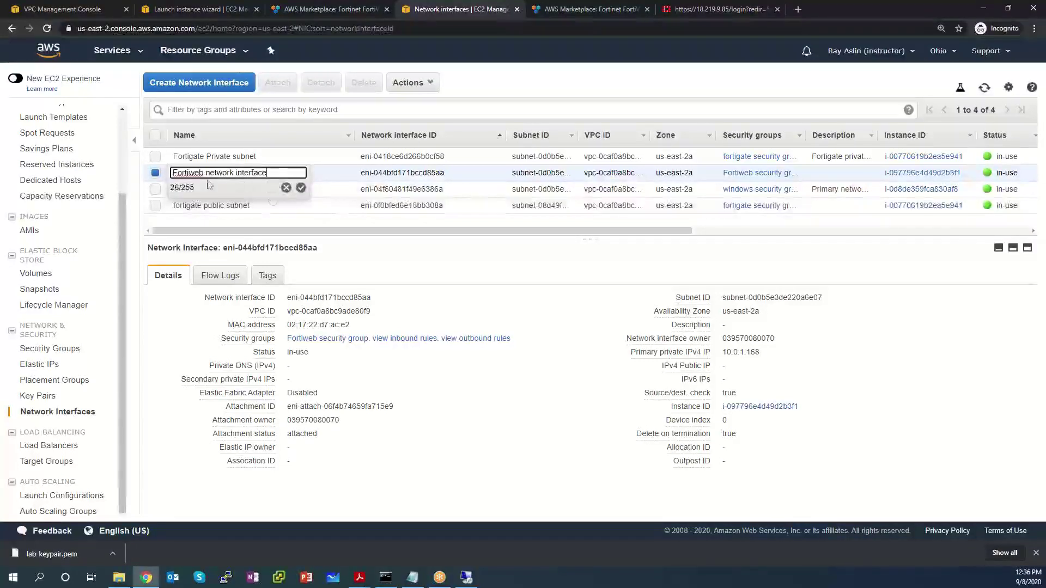
left_click(301, 188)
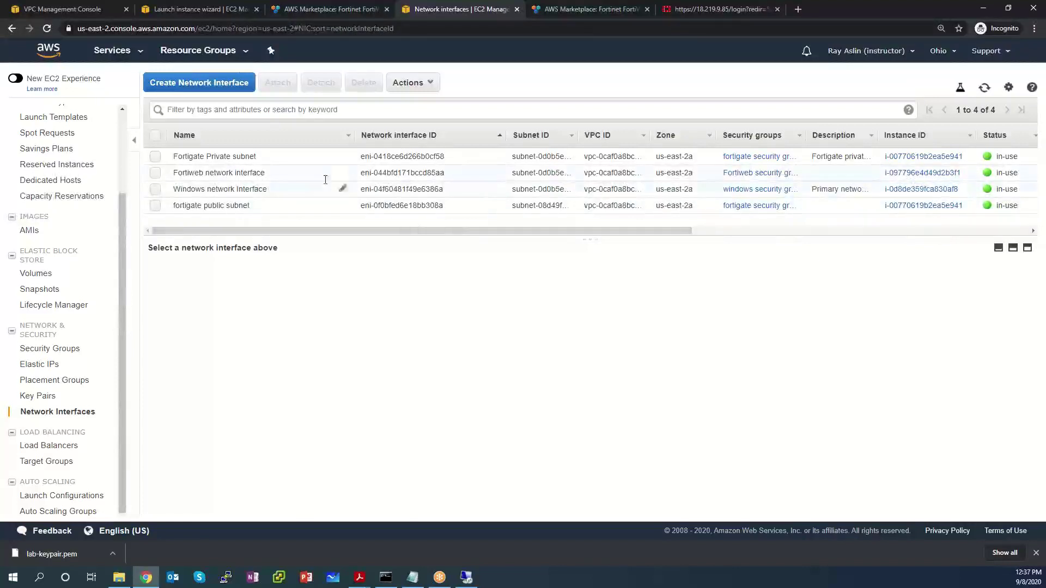
left_click(267, 176)
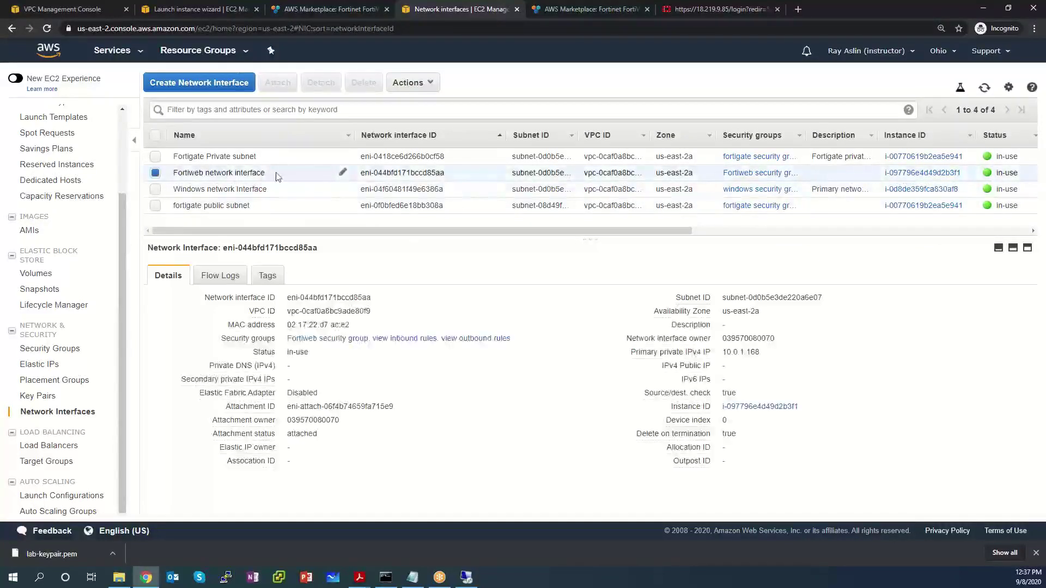
right_click(277, 175)
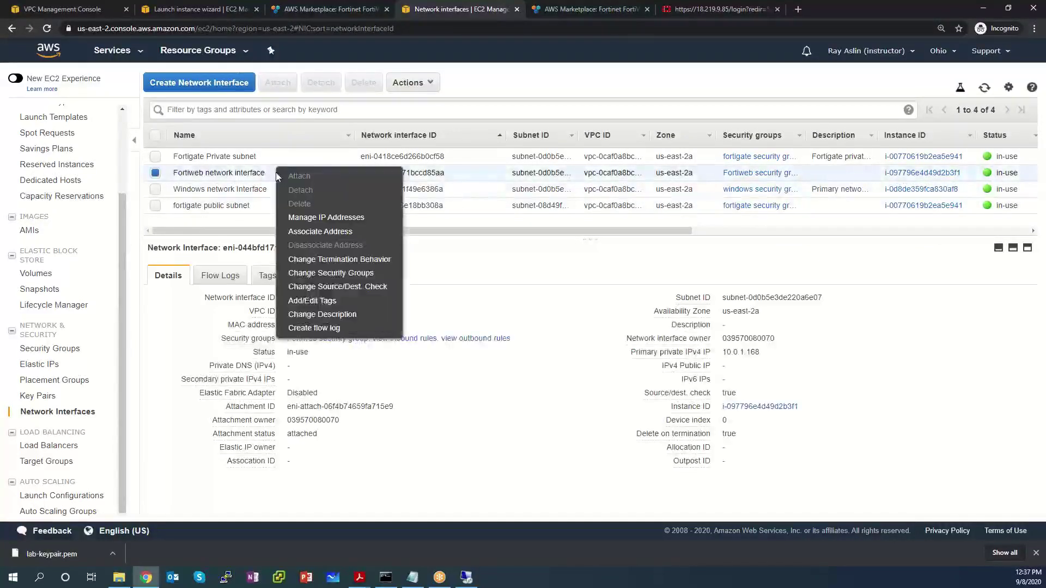
left_click(321, 219)
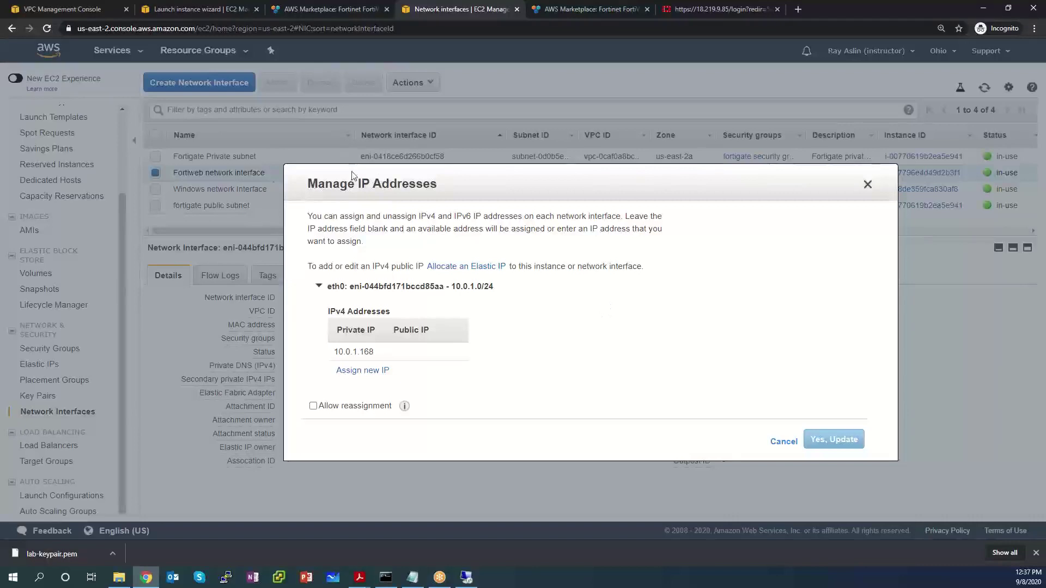
mouse_move(335, 193)
left_mouse_down()
mouse_move(449, 193)
mouse_move(318, 197)
left_mouse_up()
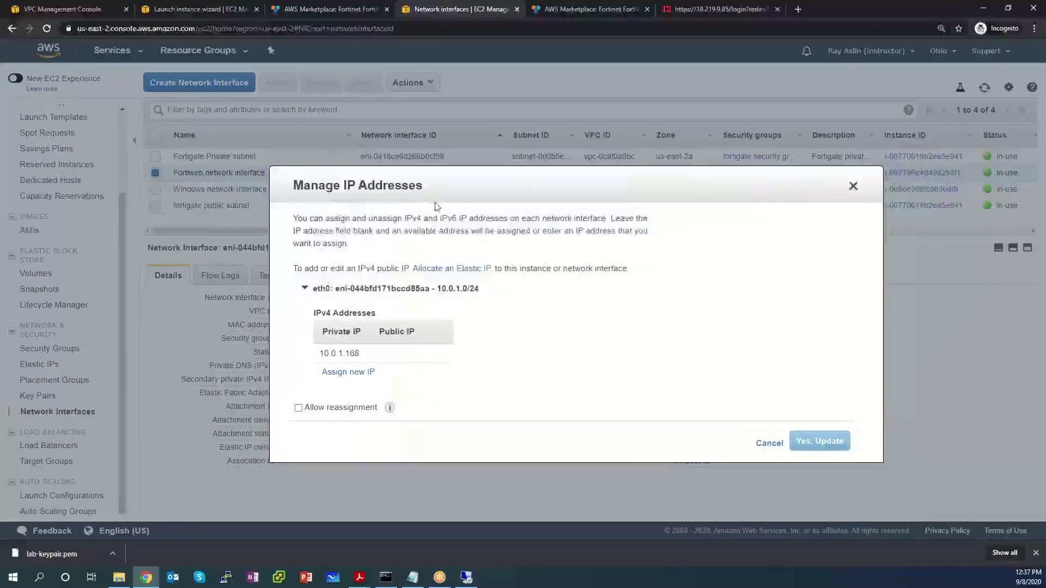
left_click(339, 371)
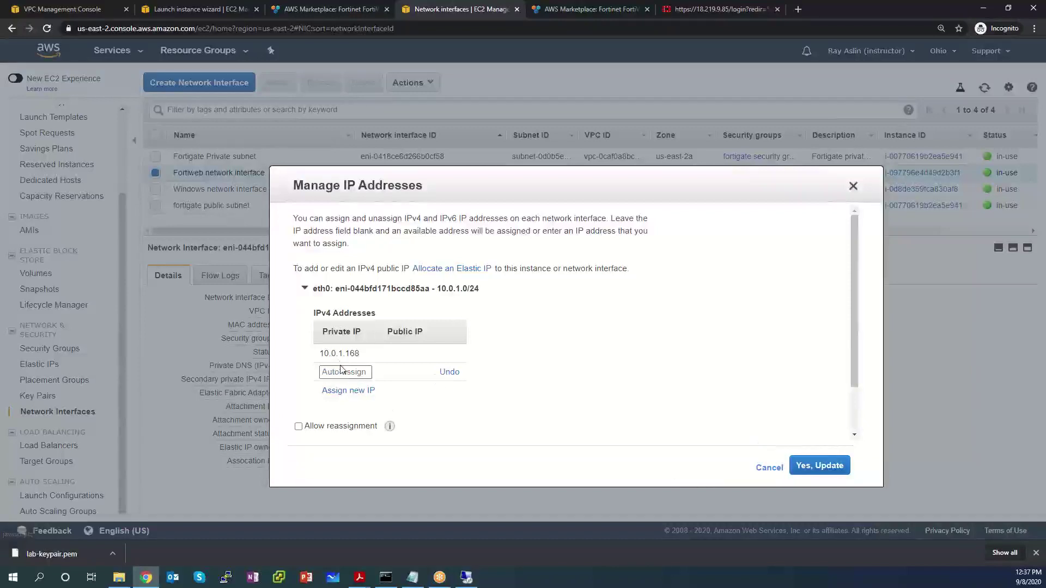
left_click(343, 372)
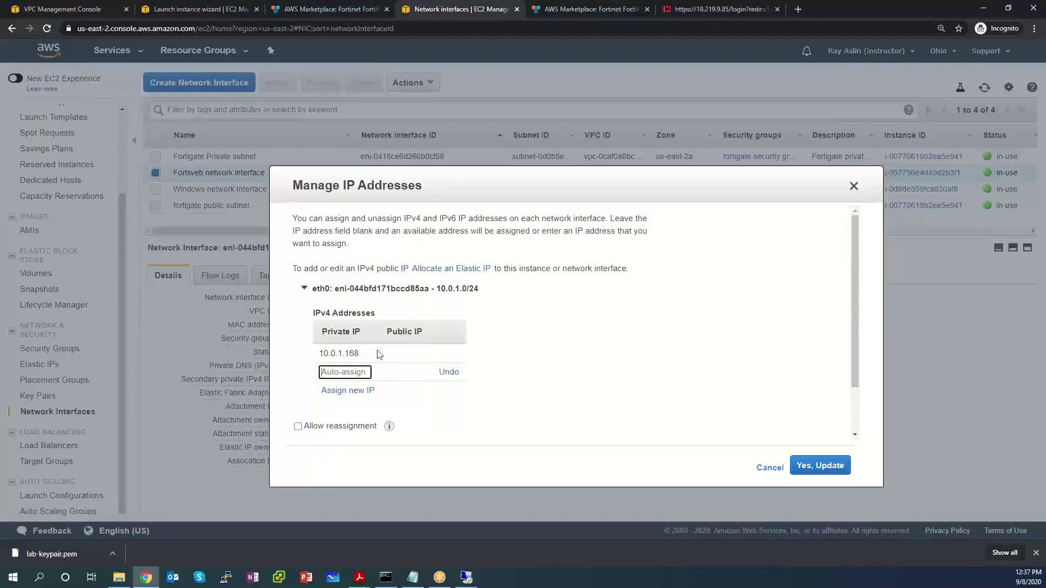
left_click_drag(349, 353, 706, 418)
left_click(369, 373)
type("10.0.1.")
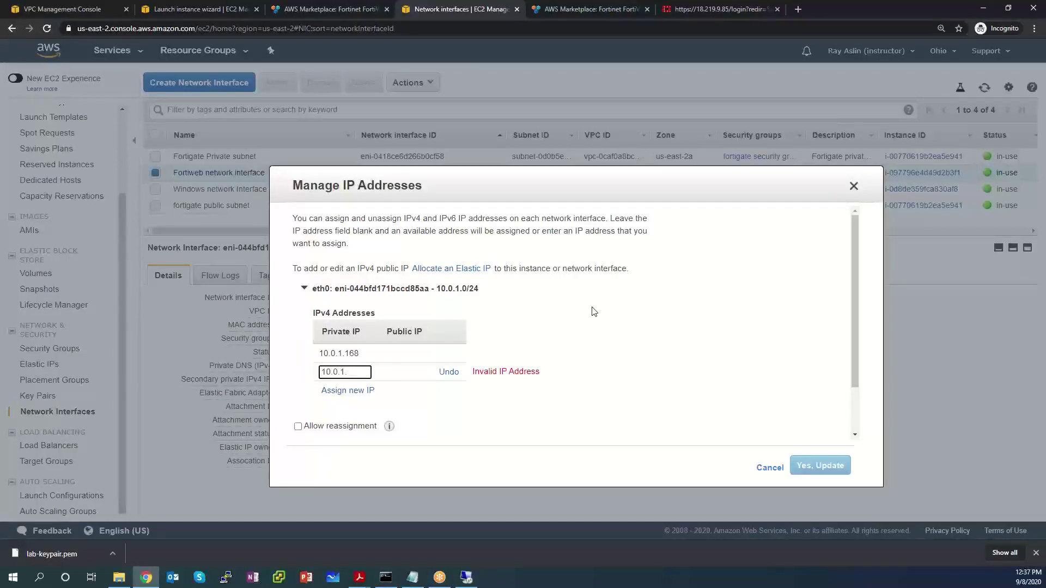
type("100")
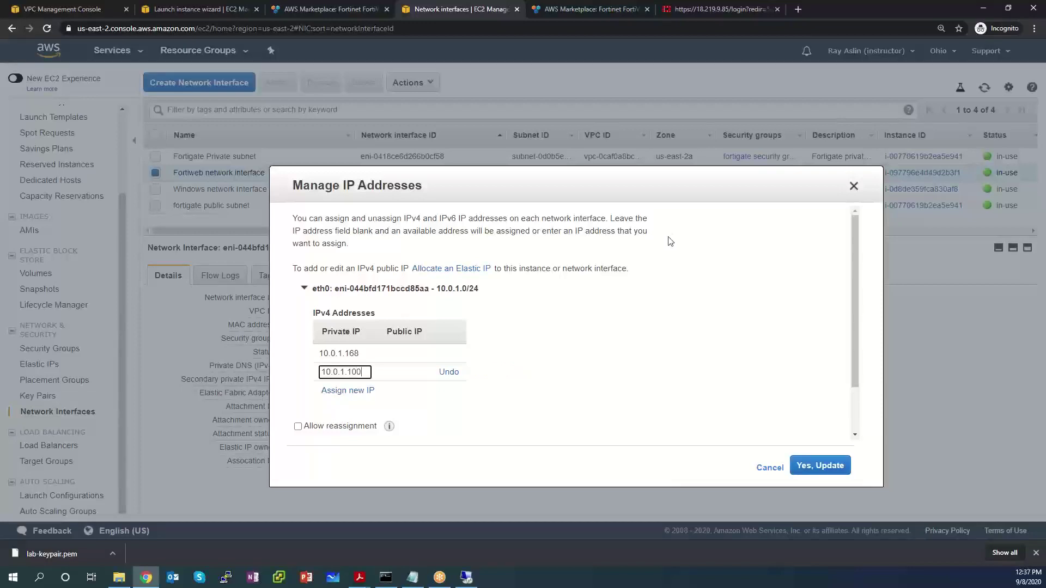
left_click(821, 466)
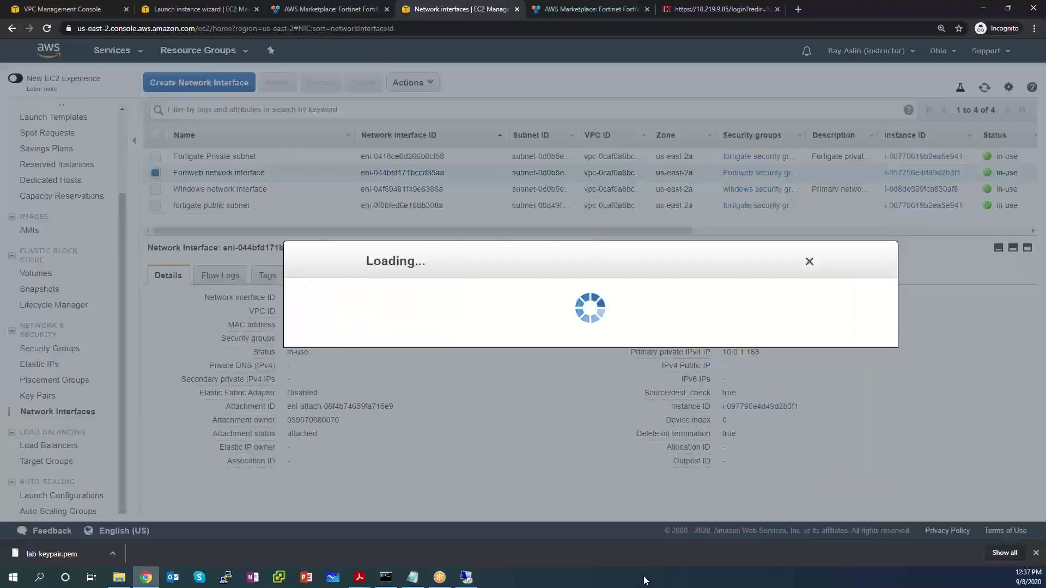
scroll(636, 300, "down", 1)
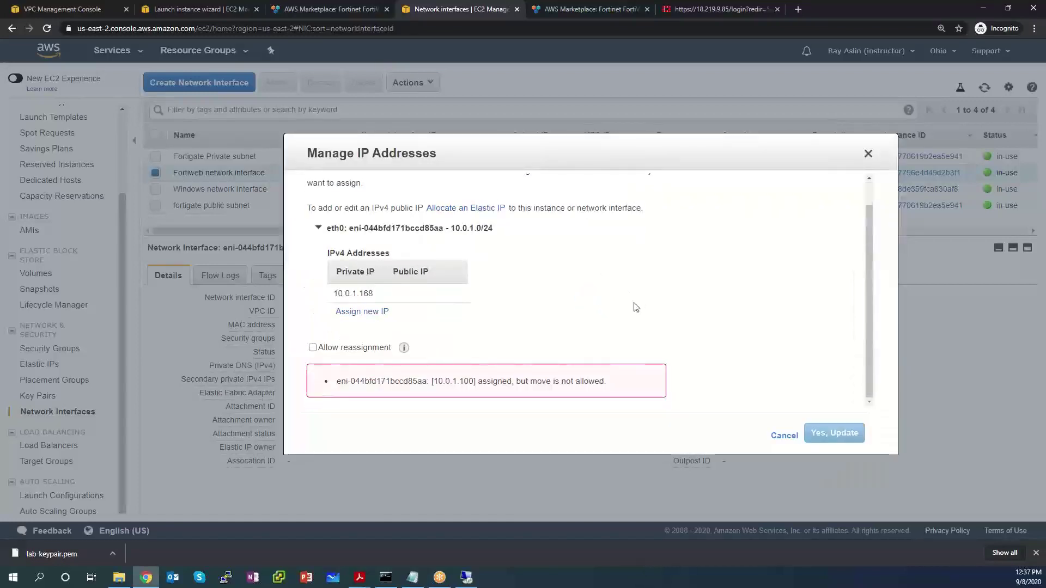
left_click_drag(610, 384, 332, 384)
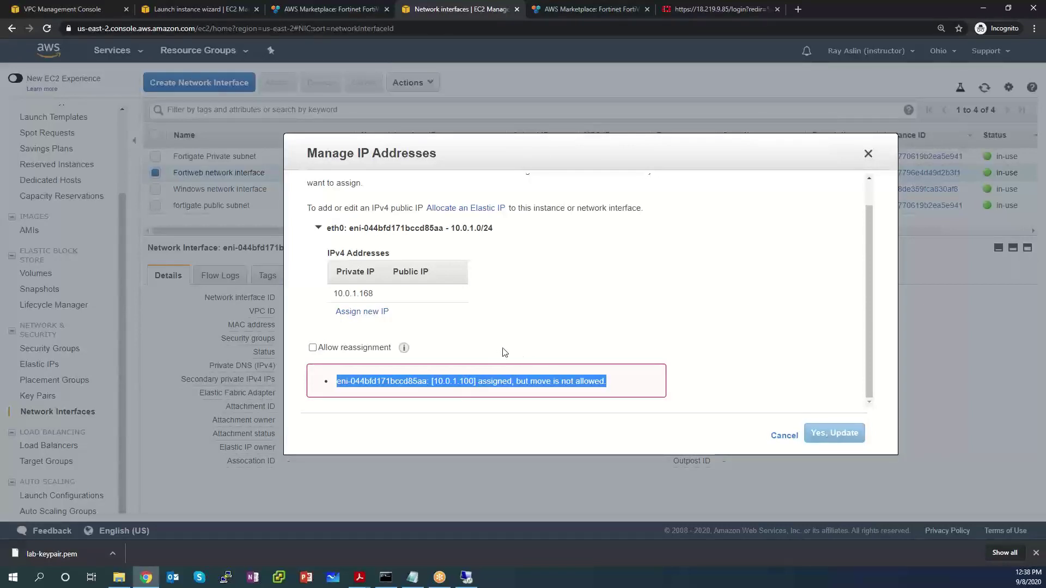
left_click(785, 437)
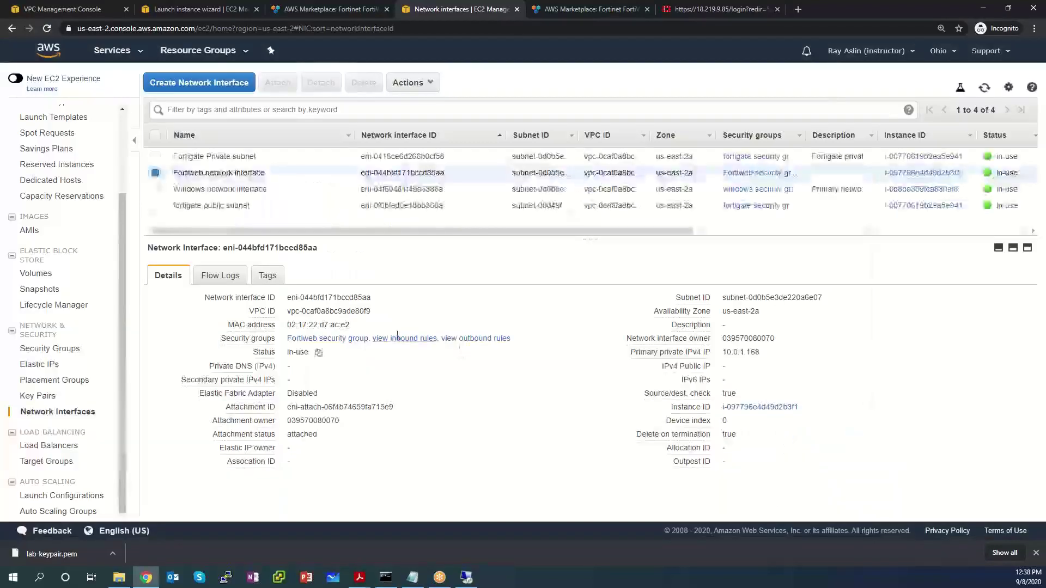
Step: Use Manage IP Addresses to assign 10.0.1.101 as a new private IP on the Fortiweb network interface
right_click(276, 172)
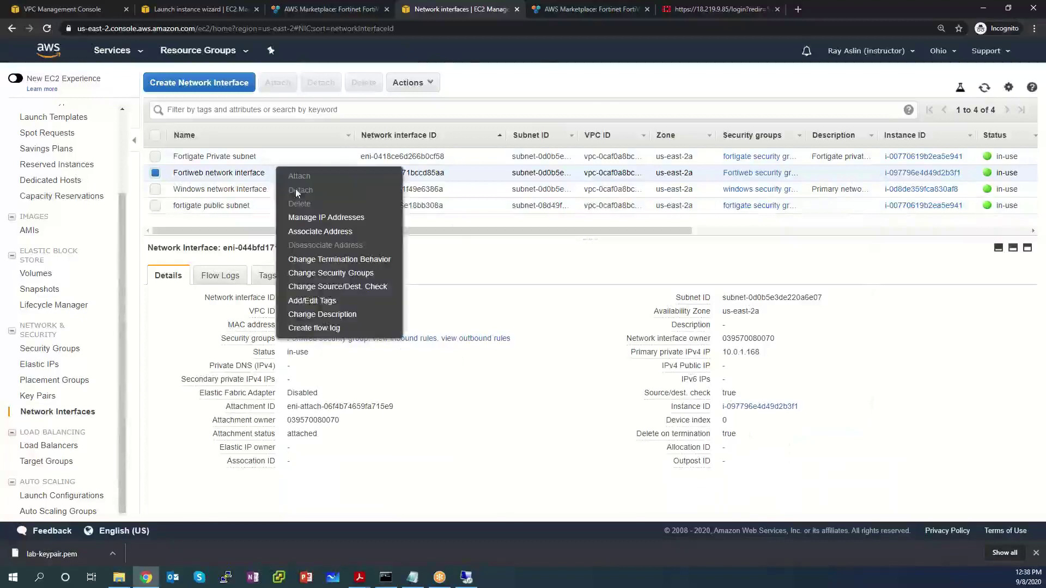
left_click(316, 219)
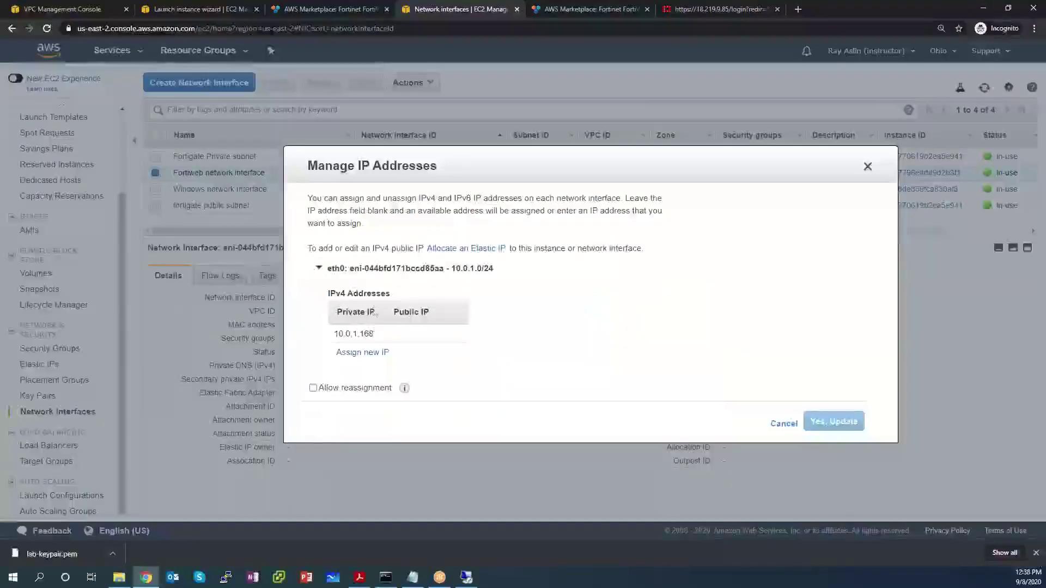
left_click(374, 353)
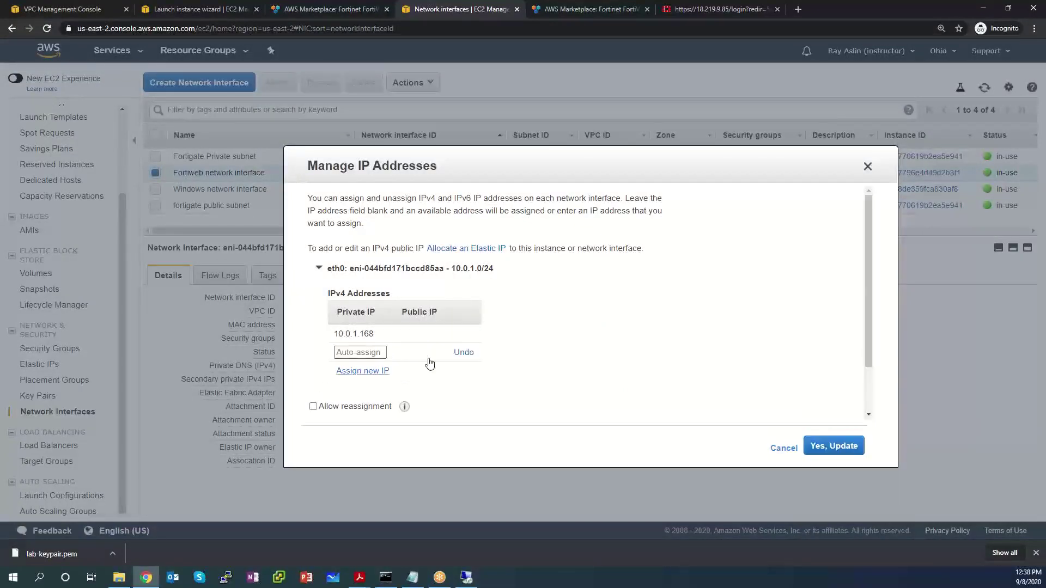
left_click(359, 350)
type("10.0")
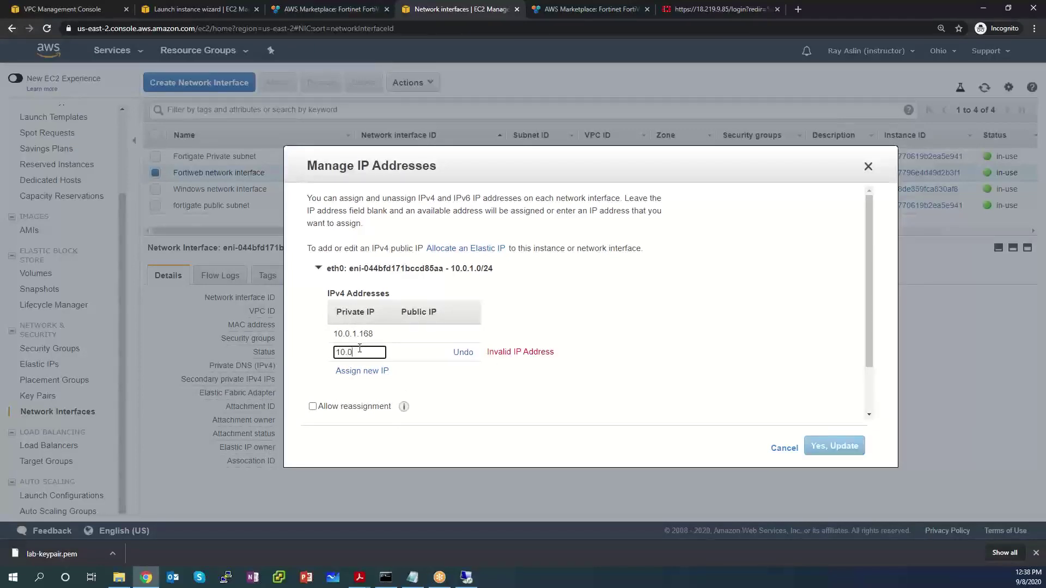
type(".1.101")
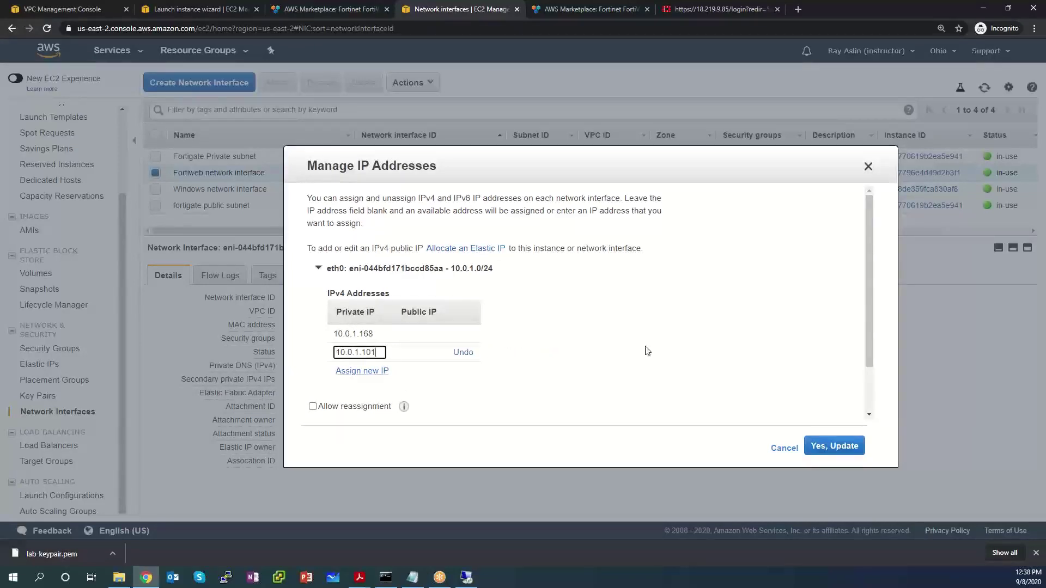
left_click(850, 448)
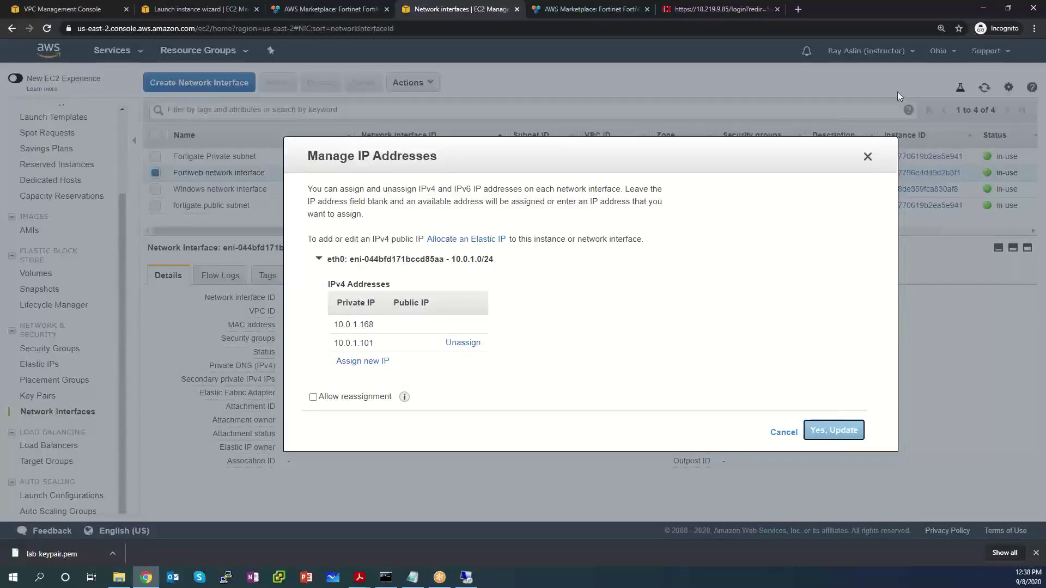
left_click(868, 157)
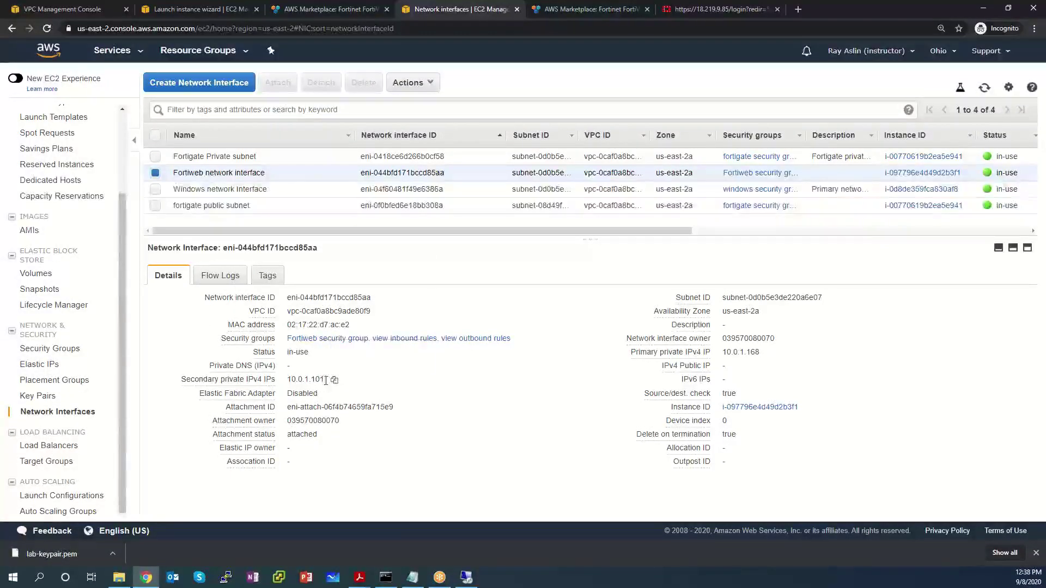
Step: Point out the interface's secondary IP 10.0.1.101 and primary IP 10.0.1.168
left_click_drag(322, 380, 182, 381)
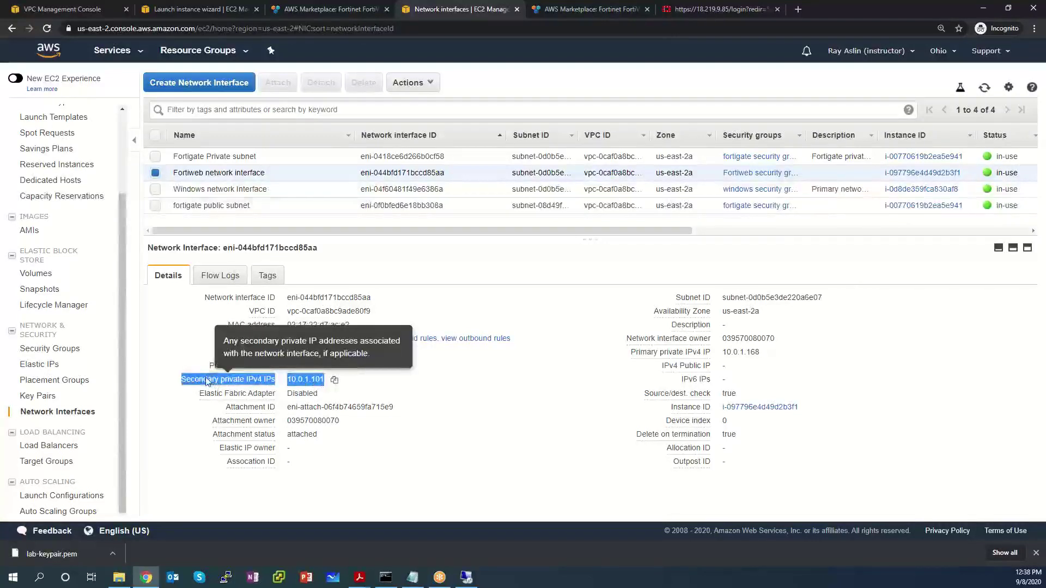
left_click_drag(765, 354, 639, 354)
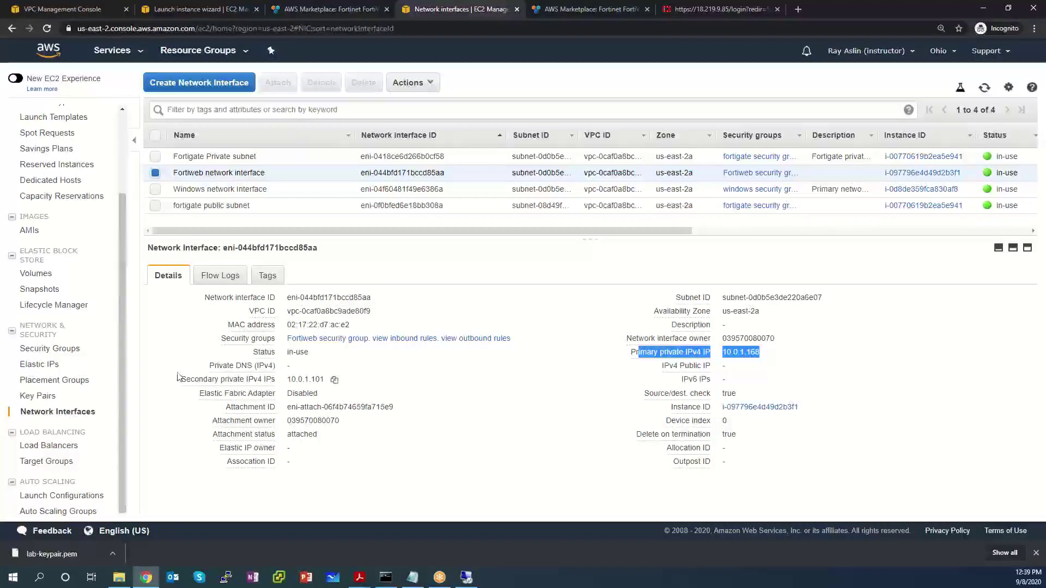
scroll(27, 245, "up", 2)
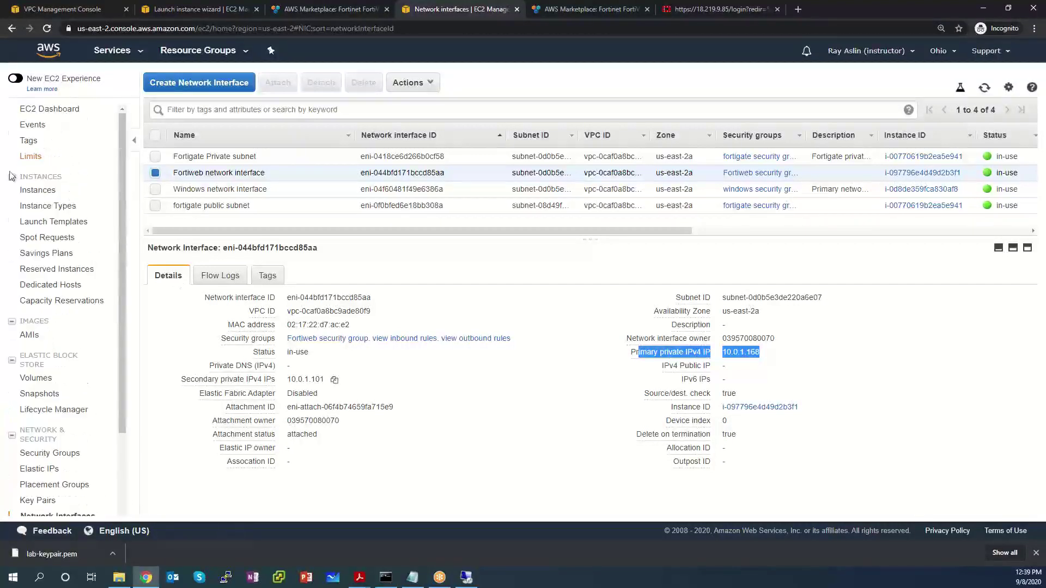
Step: Select Fortiweb Lab 3 and verify its private IPs, security group and eth0 interface summary
left_click(36, 190)
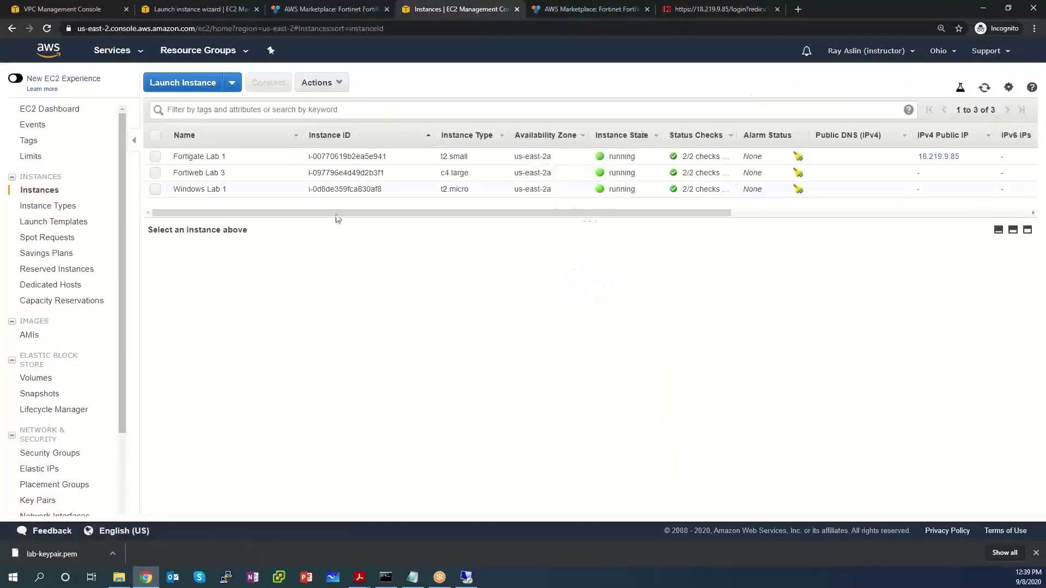
left_click(254, 175)
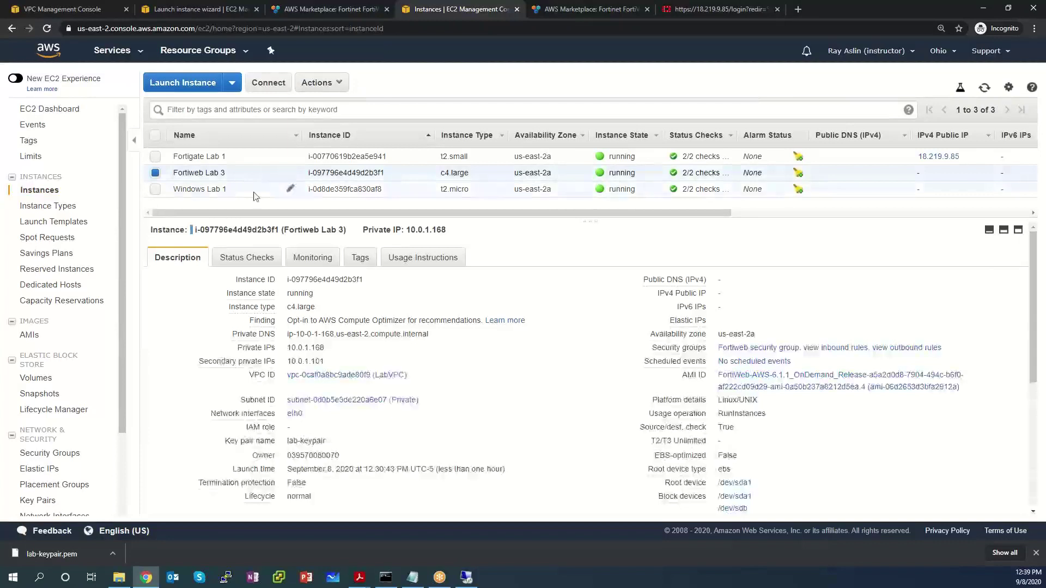
scroll(536, 407, "down", 1)
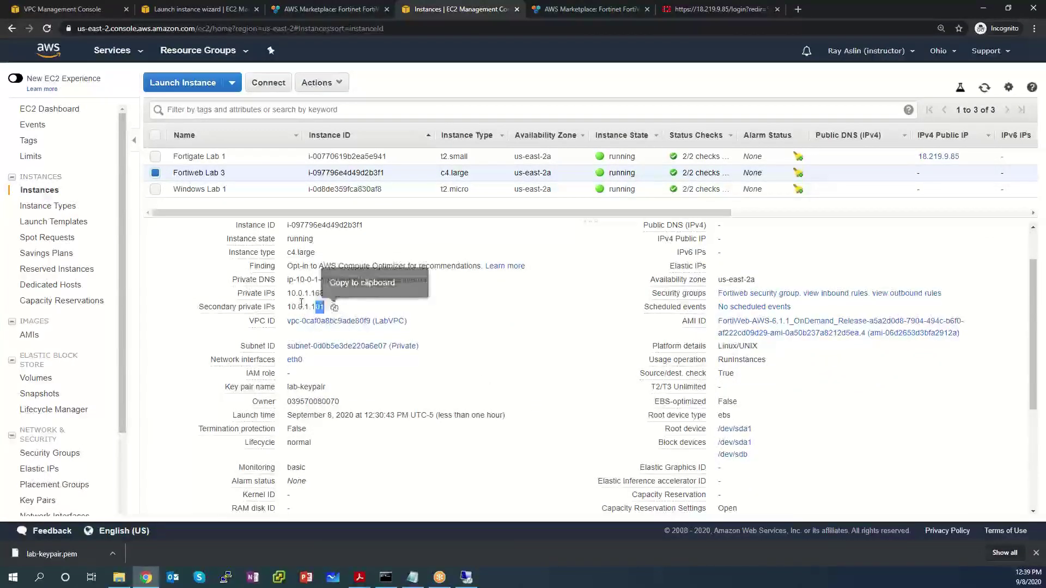
left_click_drag(326, 308, 239, 299)
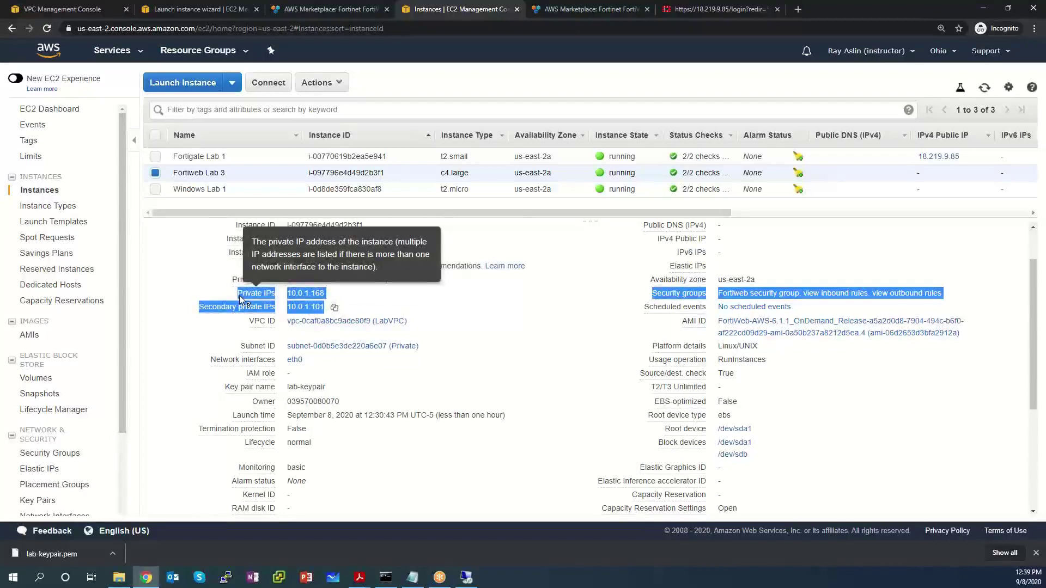
left_click(295, 361)
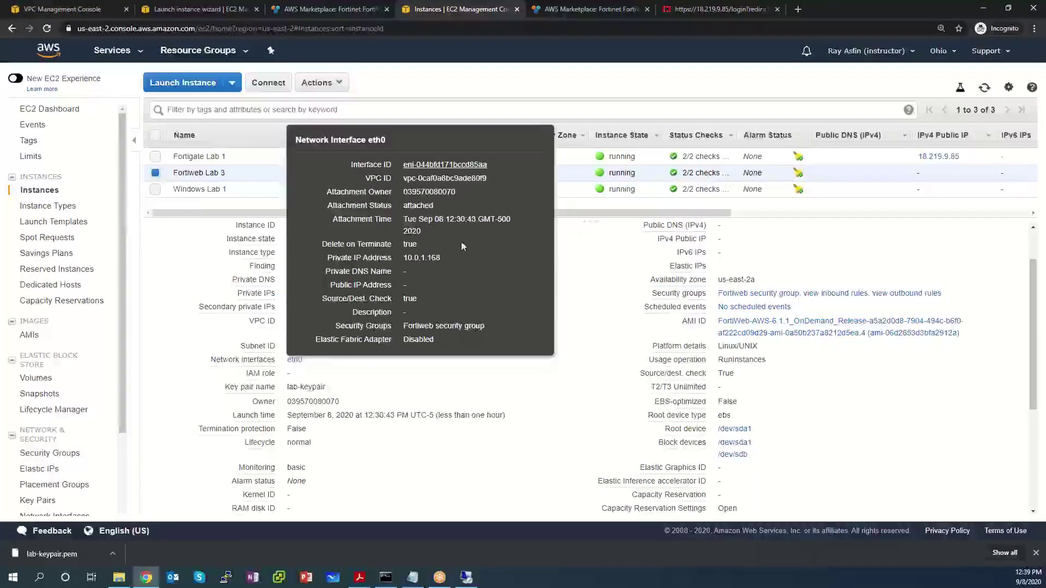
mouse_move(449, 271)
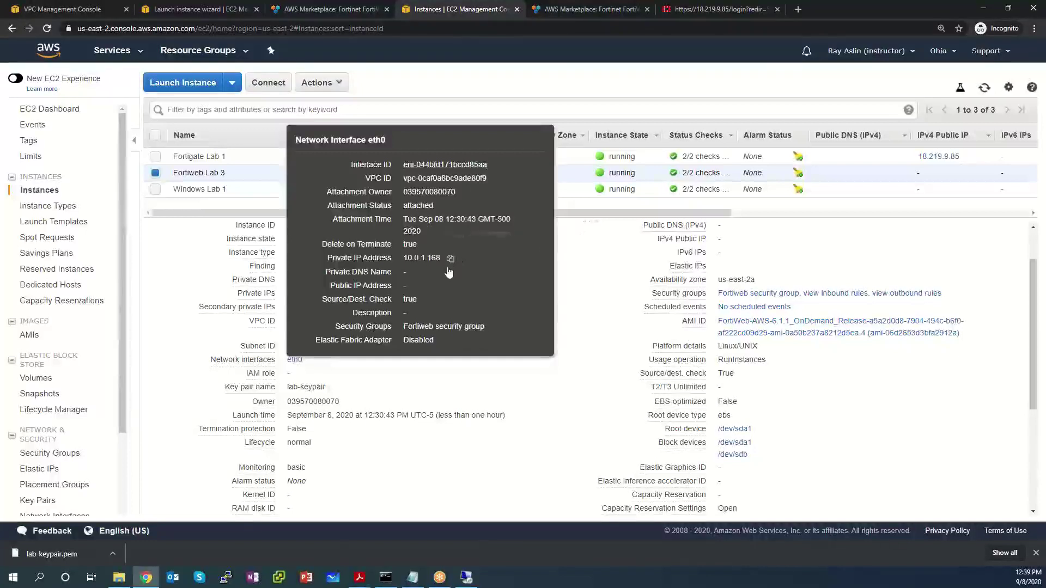
left_click(445, 262)
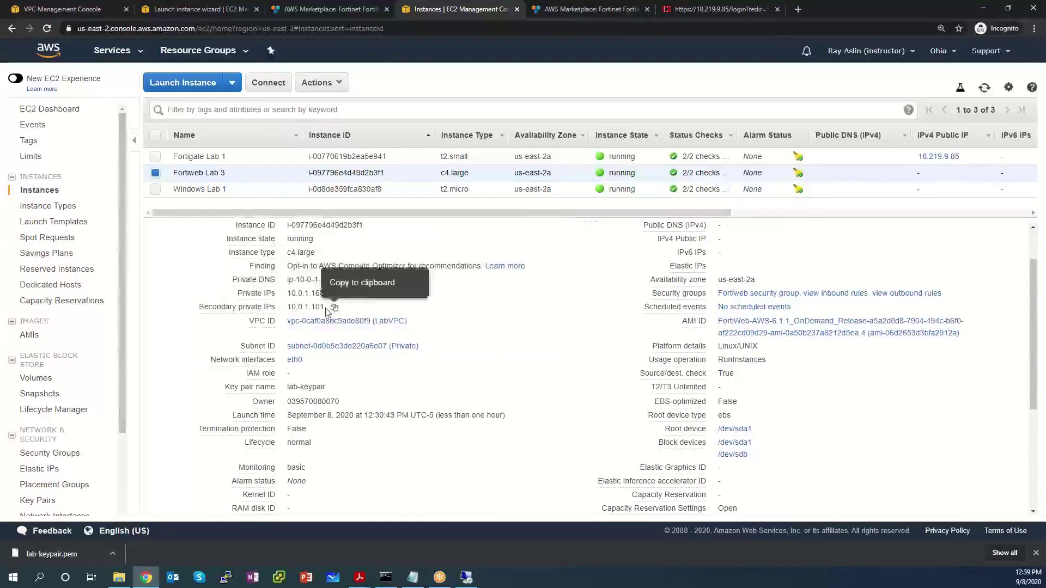
left_click_drag(326, 308, 238, 297)
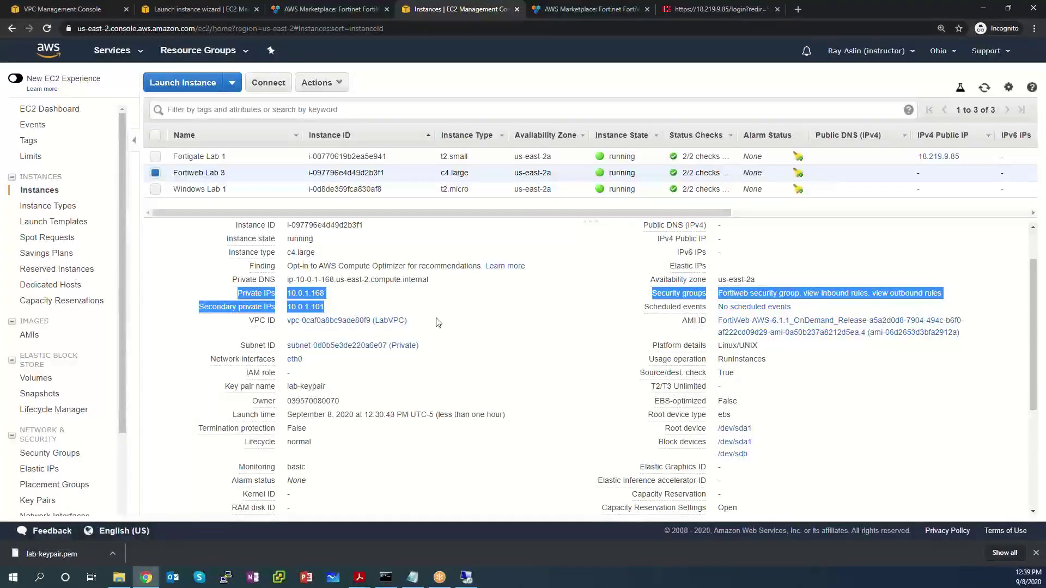
Step: Confirm the Fortiweb security group allows inbound port 80, then switch to the Remote Desktop session
left_click(859, 434)
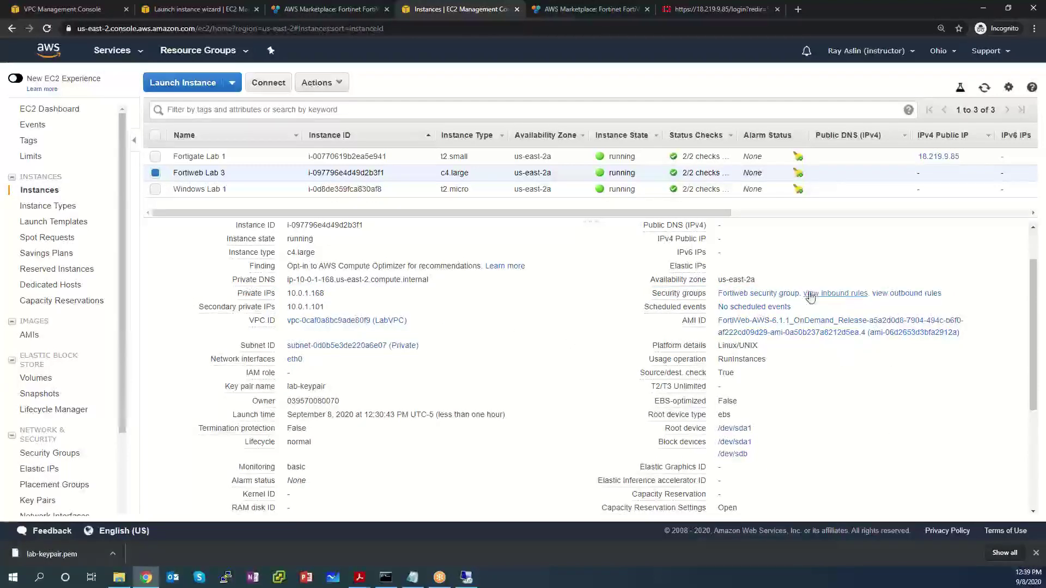
mouse_move(676, 299)
left_click_drag(706, 294, 657, 299)
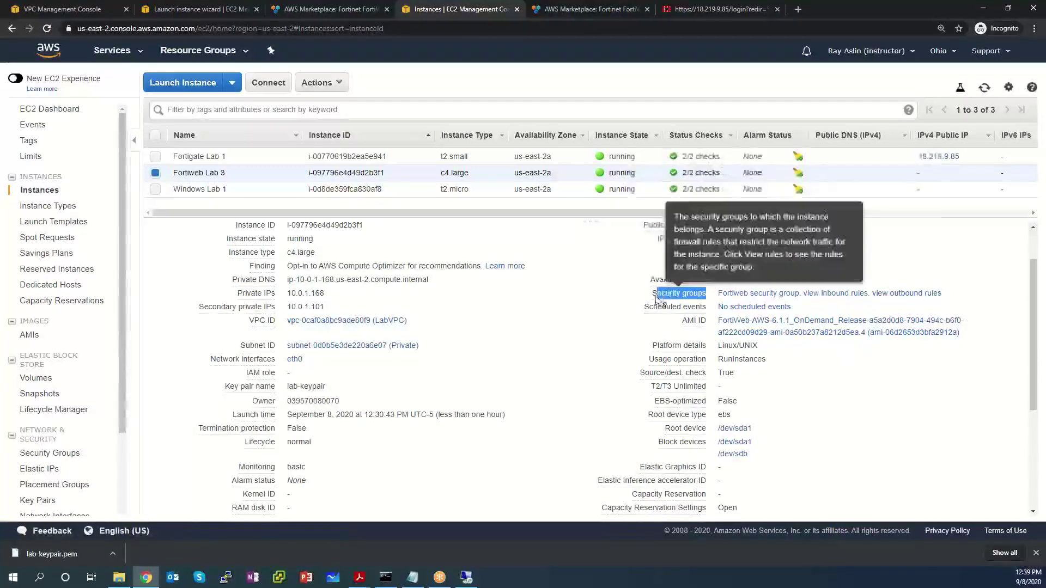
left_click(834, 293)
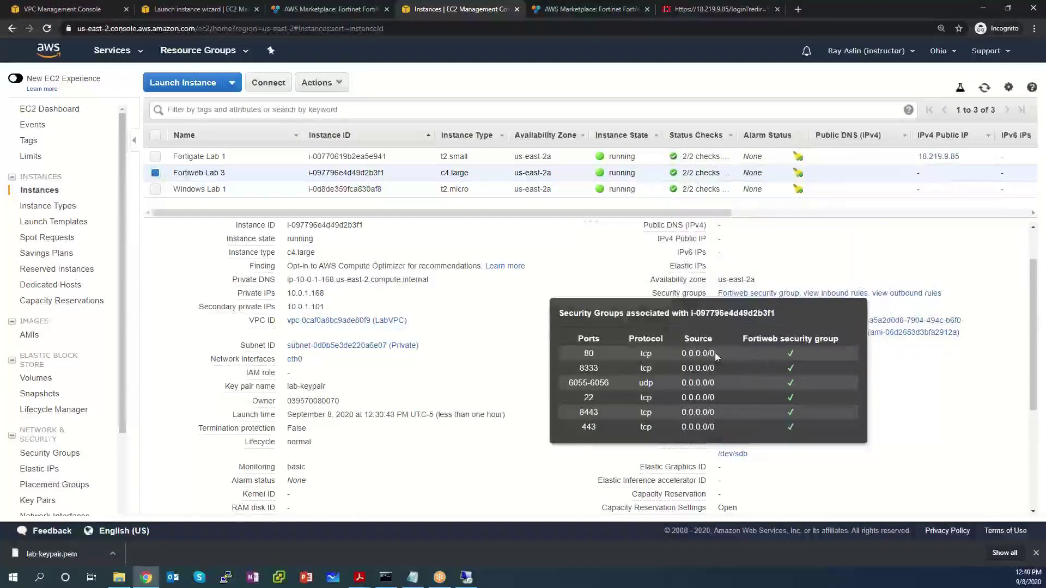
left_click_drag(606, 353, 554, 350)
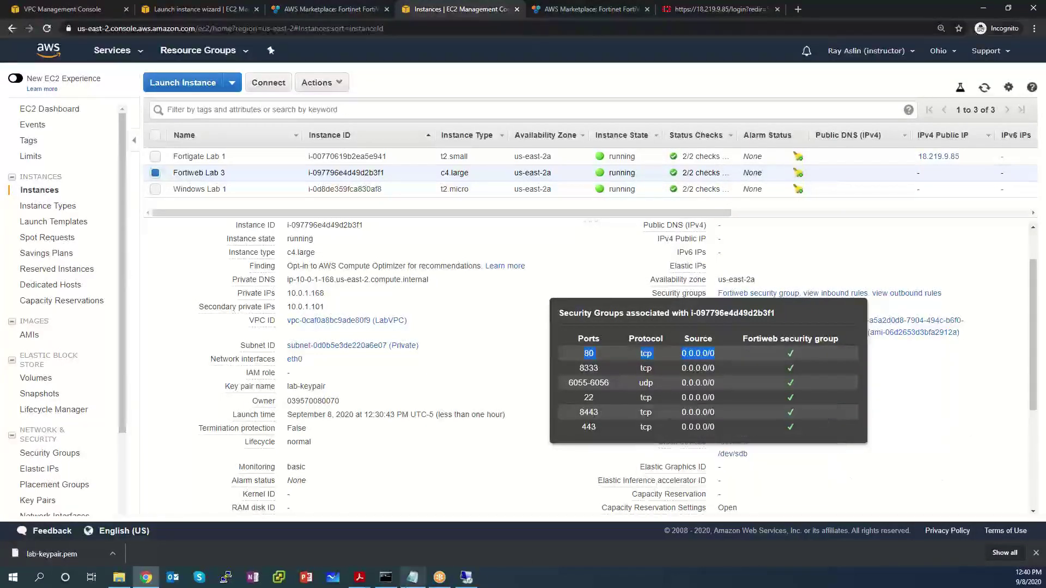
left_click(465, 578)
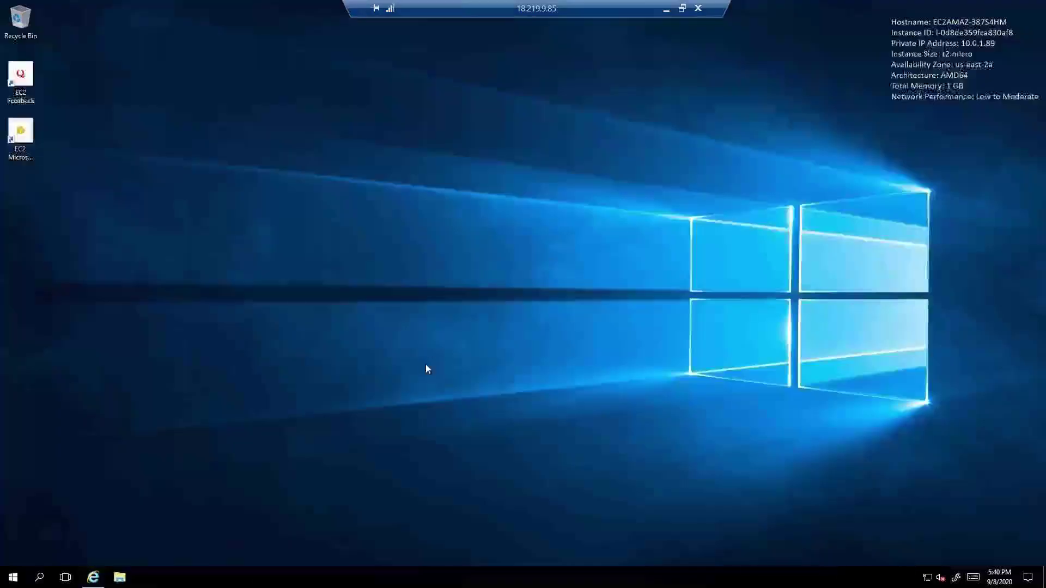
Step: Launch PowerShell and run Install-WindowsFeature -name Web-Server -IncludeManagementTools
left_click(14, 580)
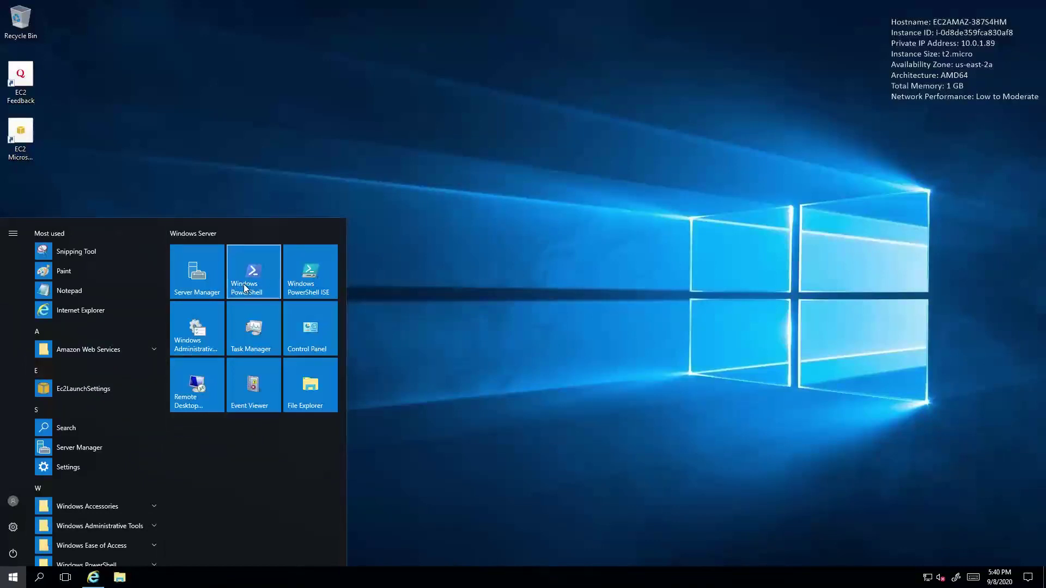
left_click(244, 283)
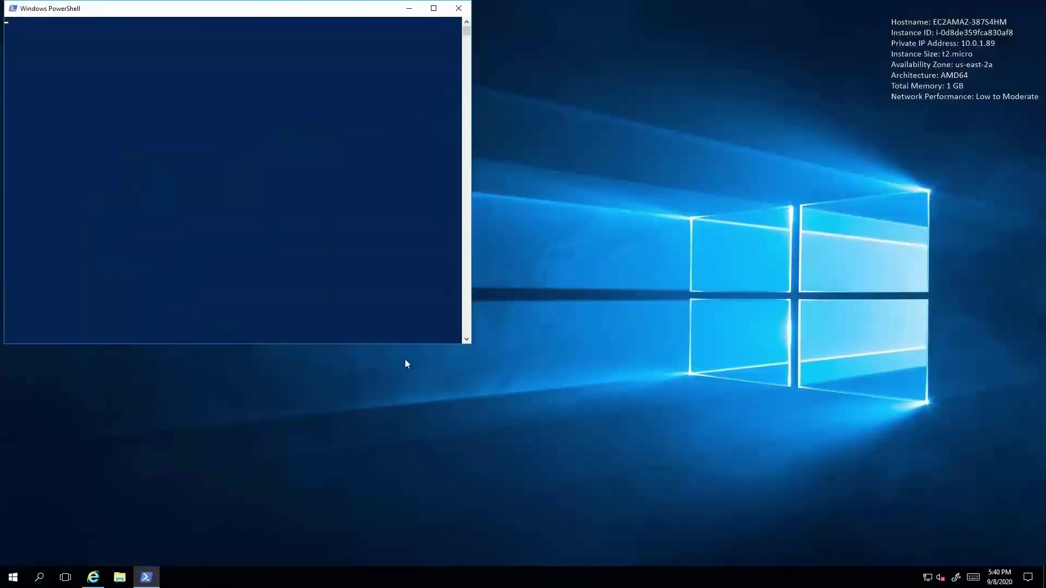
left_click(220, 205)
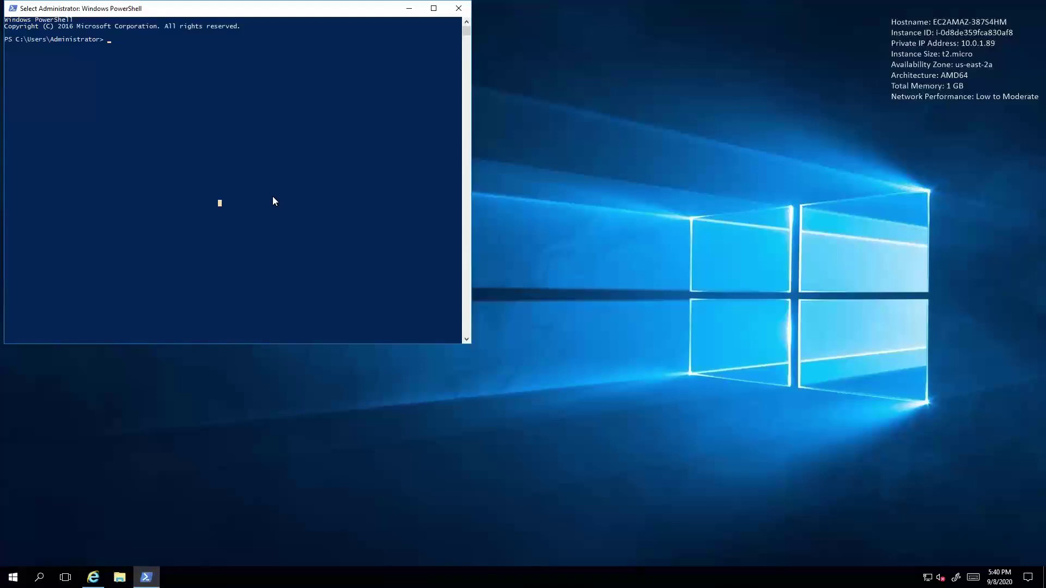
key("Escape")
type("In")
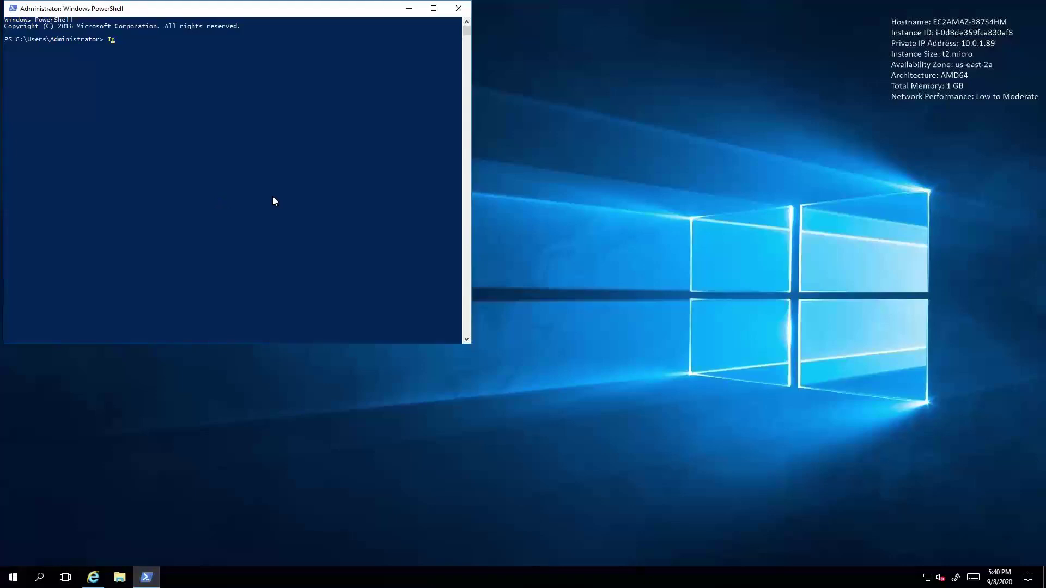
type("stall-WindowsFeature -name Web-Server -")
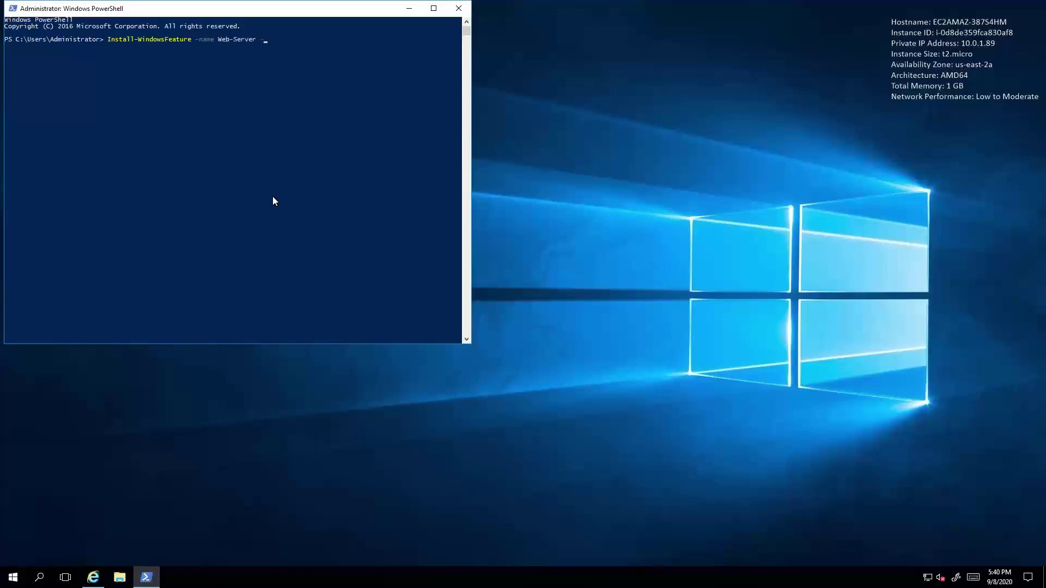
type("IncludeManagementTools")
key("Return")
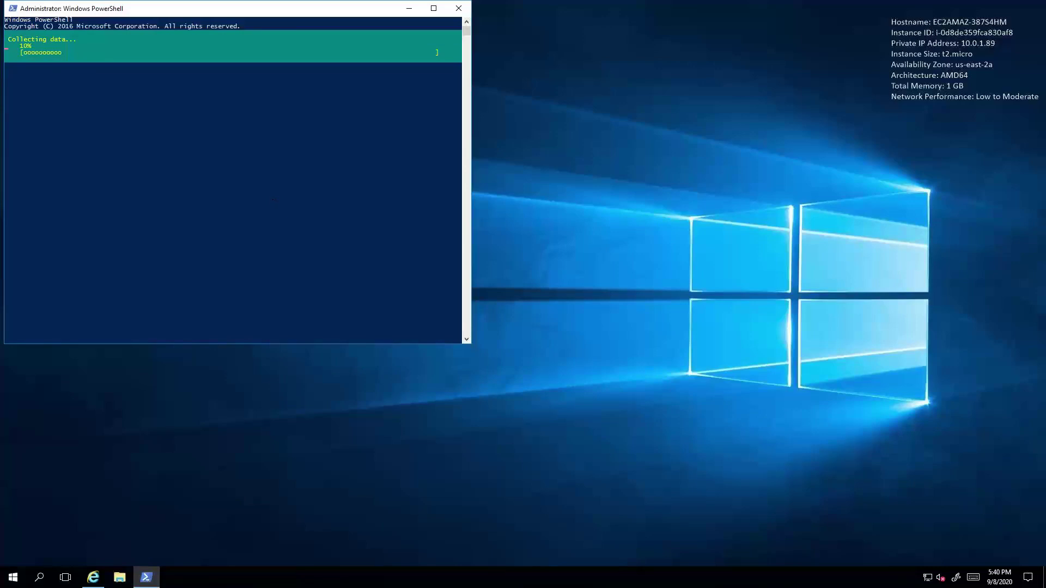
left_click(93, 577)
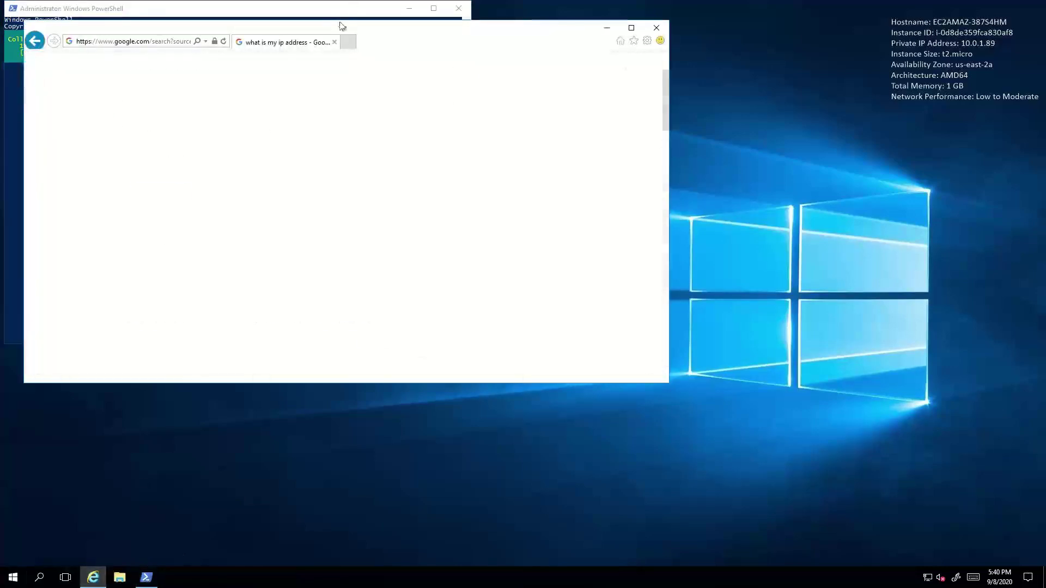
left_click_drag(340, 27, 768, 257)
left_click(556, 266)
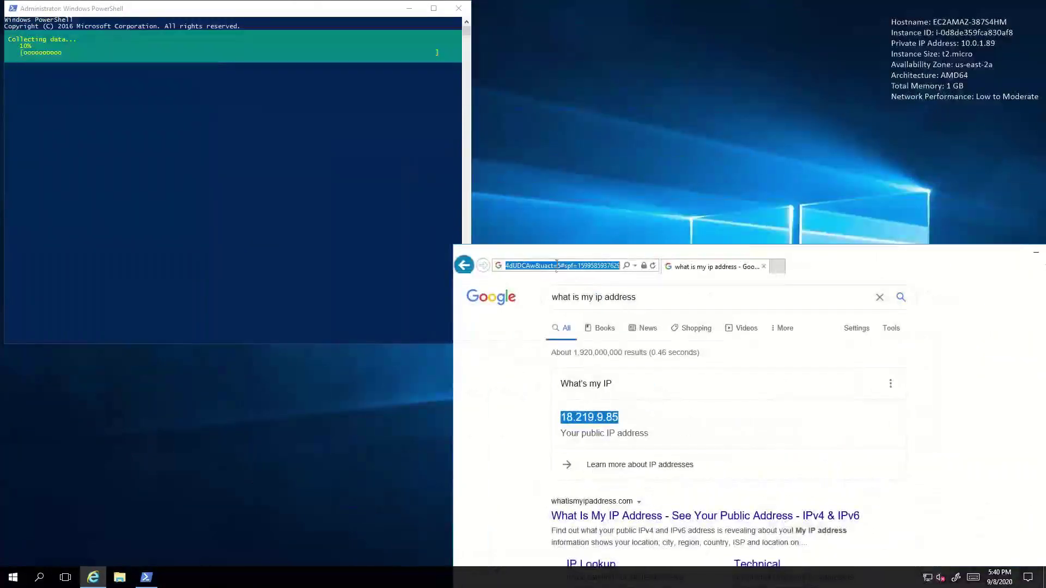
type("12")
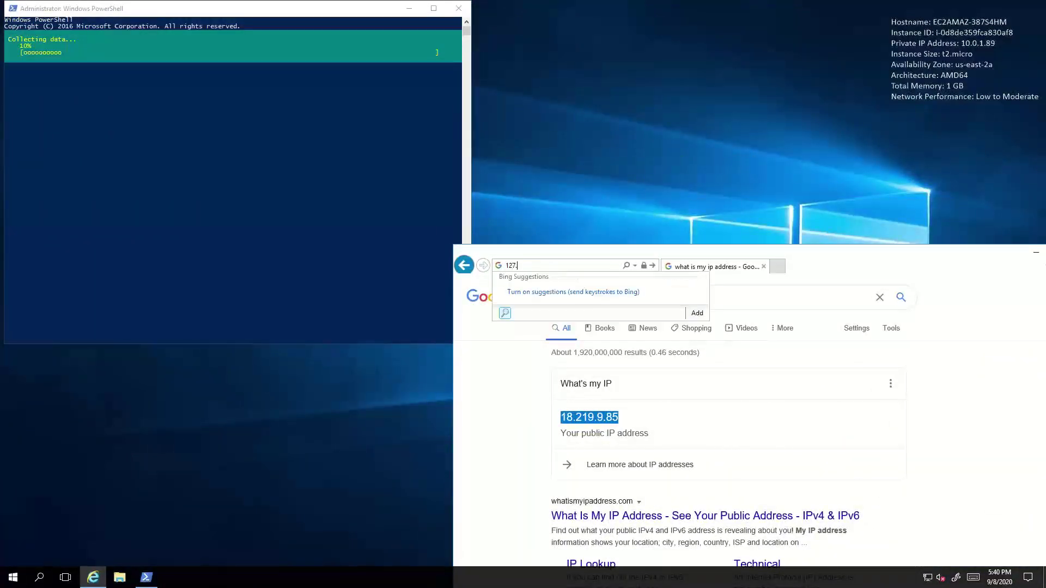
key("Escape")
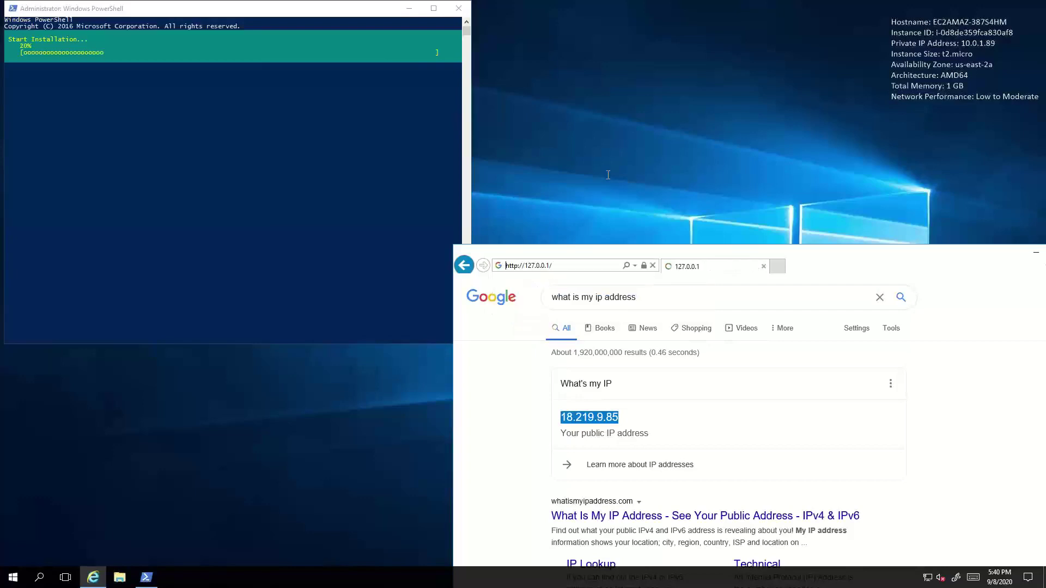
left_click(570, 266)
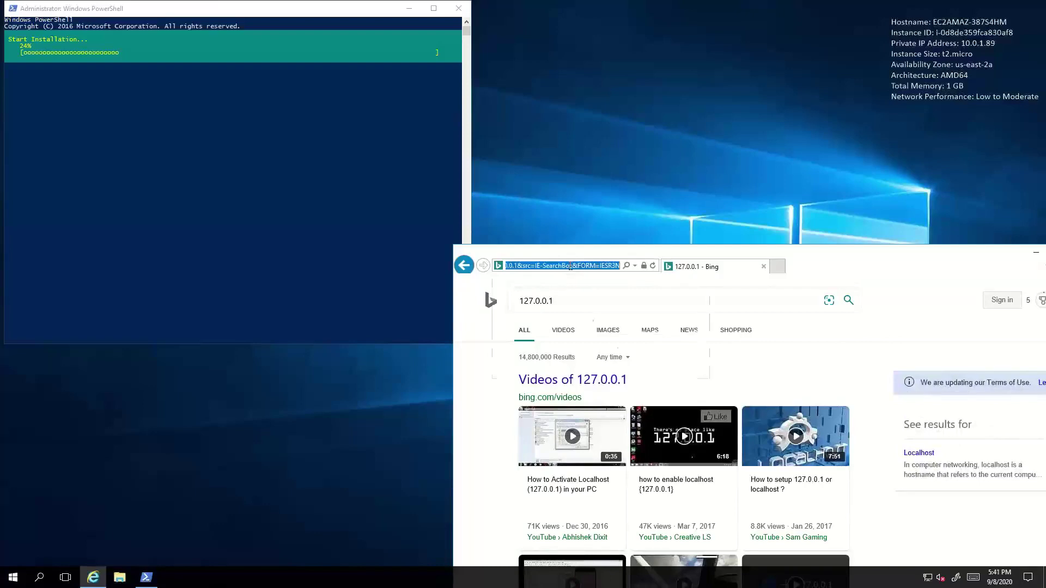
type("https://")
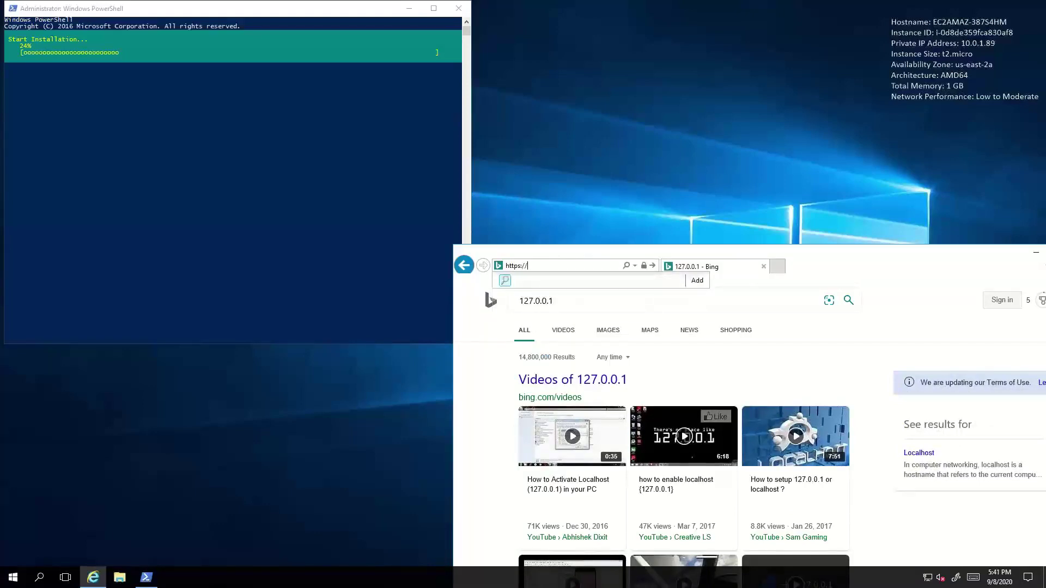
type("localhost")
key("Return")
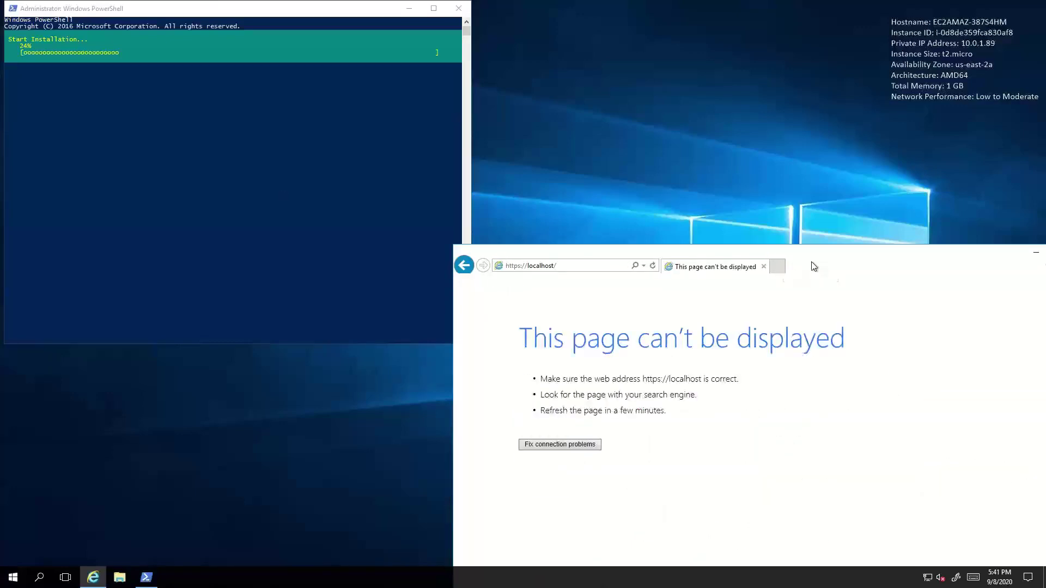
left_click_drag(814, 266, 733, 137)
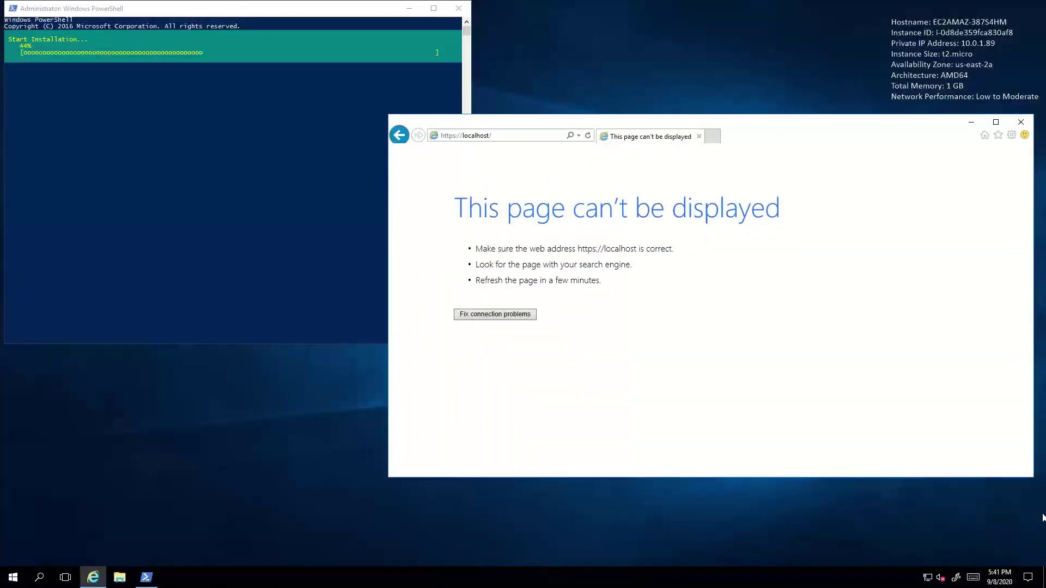
left_click(94, 582)
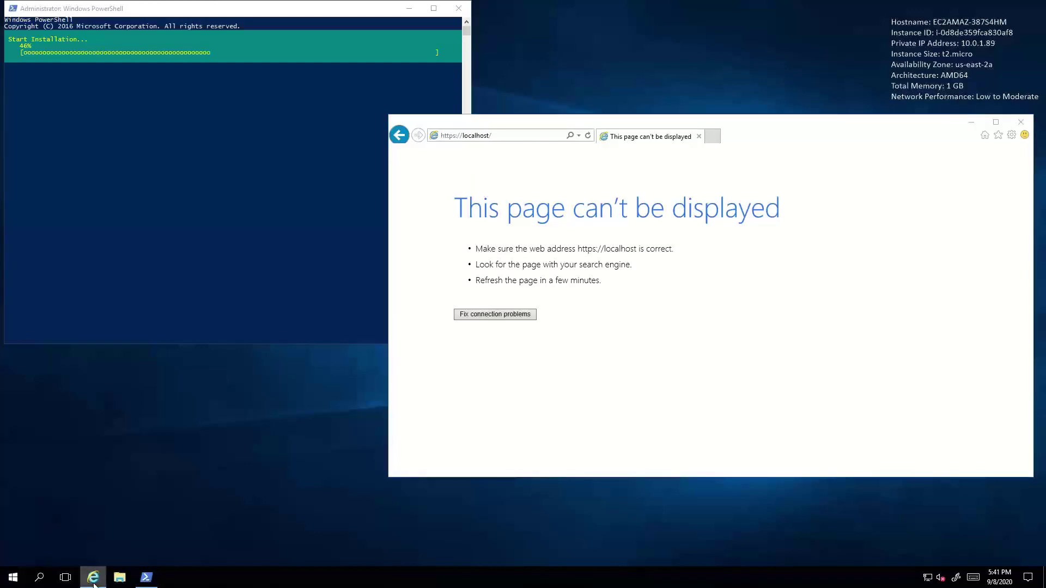
right_click(93, 578)
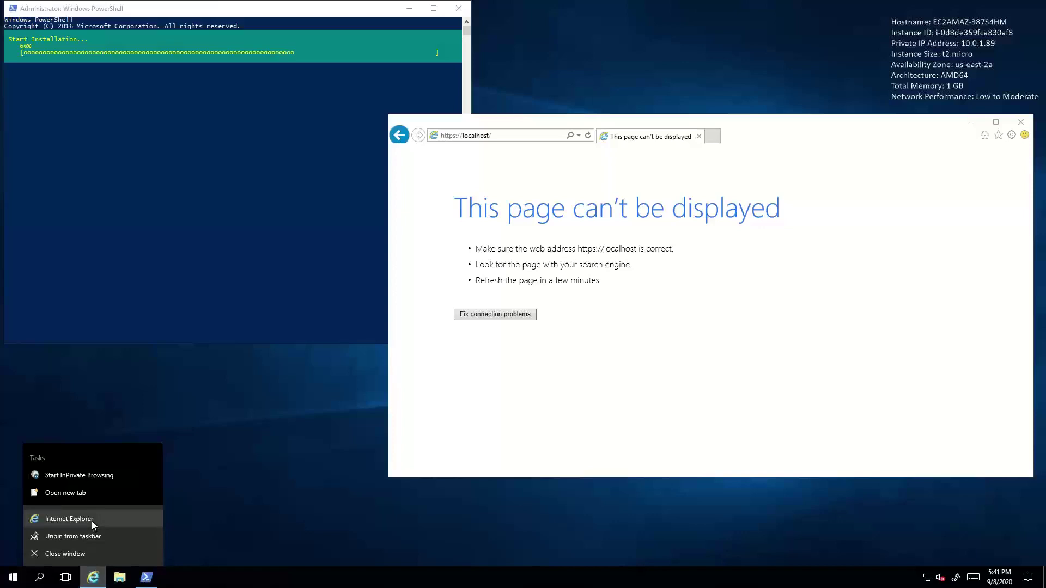
left_click(69, 520)
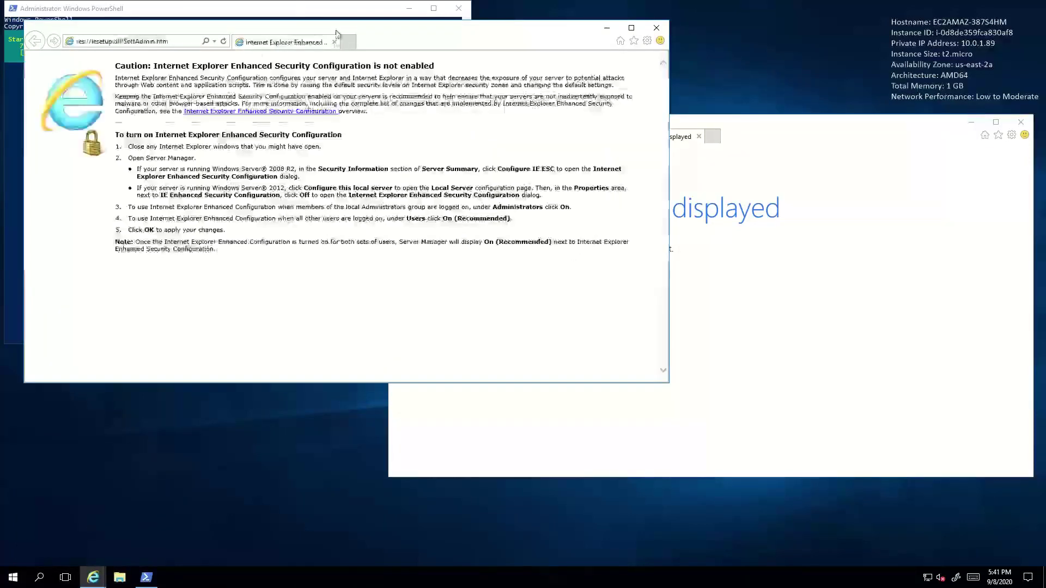
left_click_drag(234, 25, 229, 237)
left_click(156, 254)
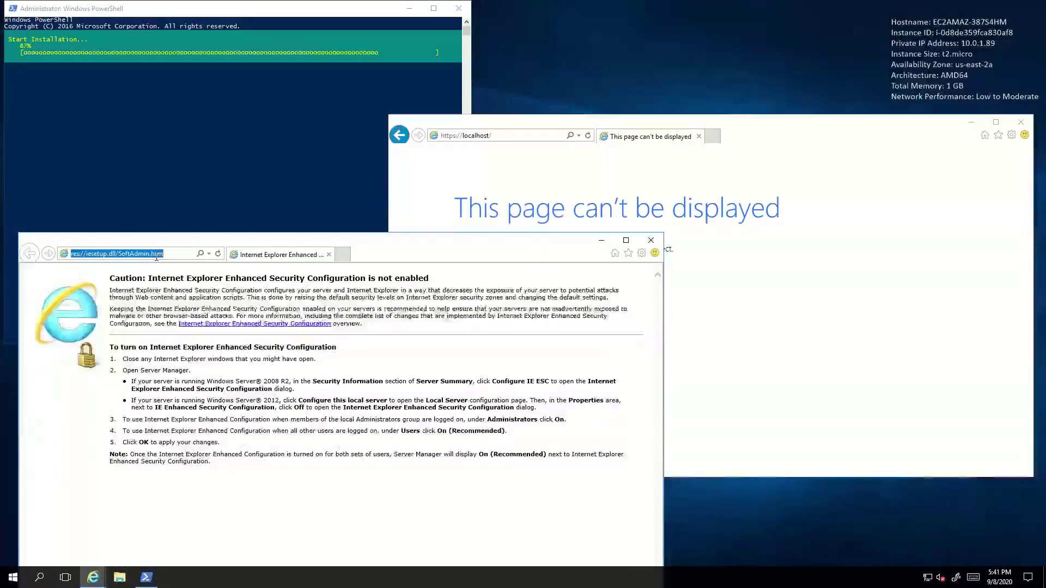
type("ht")
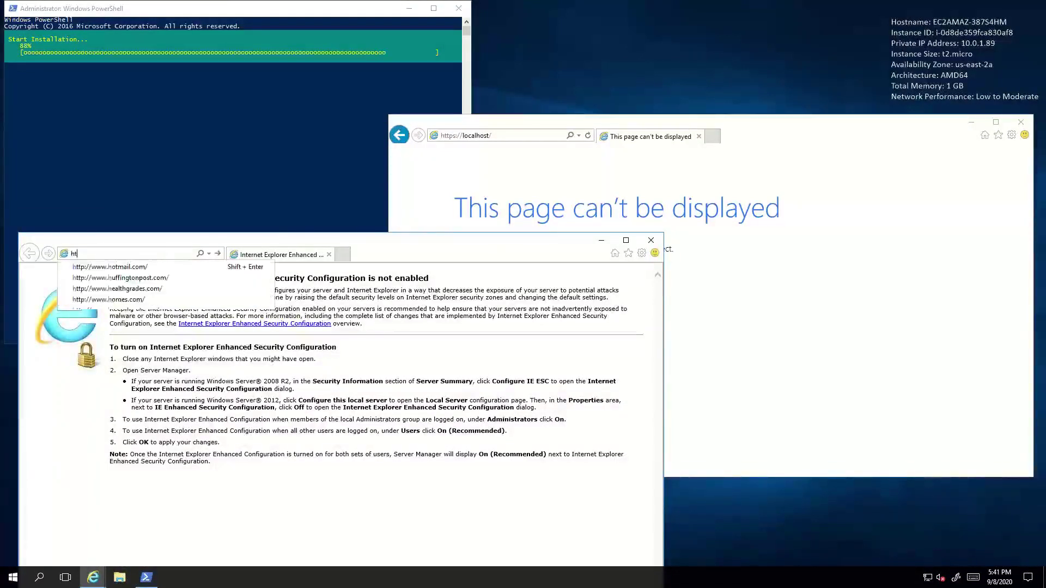
type("tps:/")
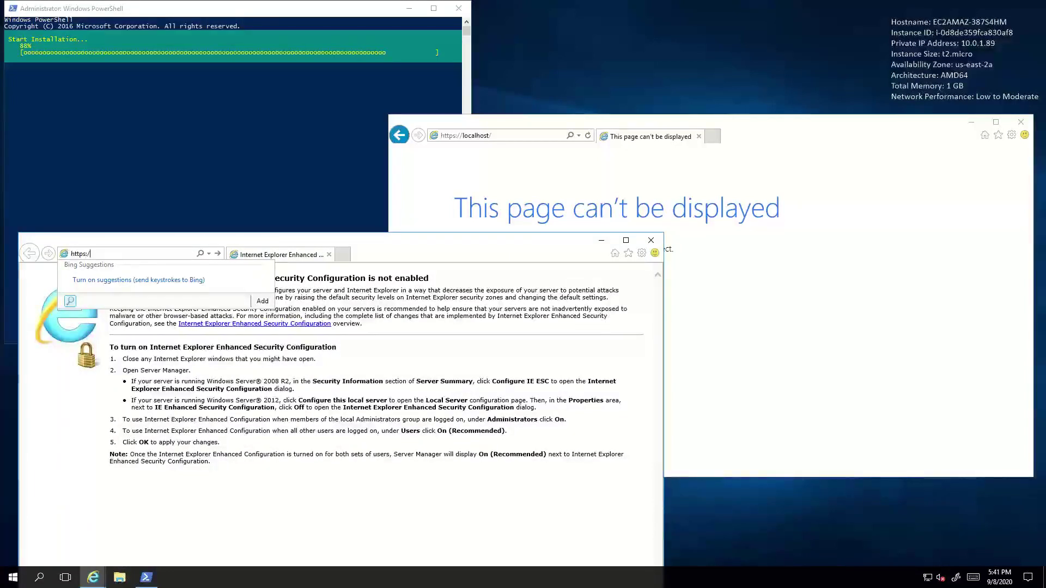
type("/10.")
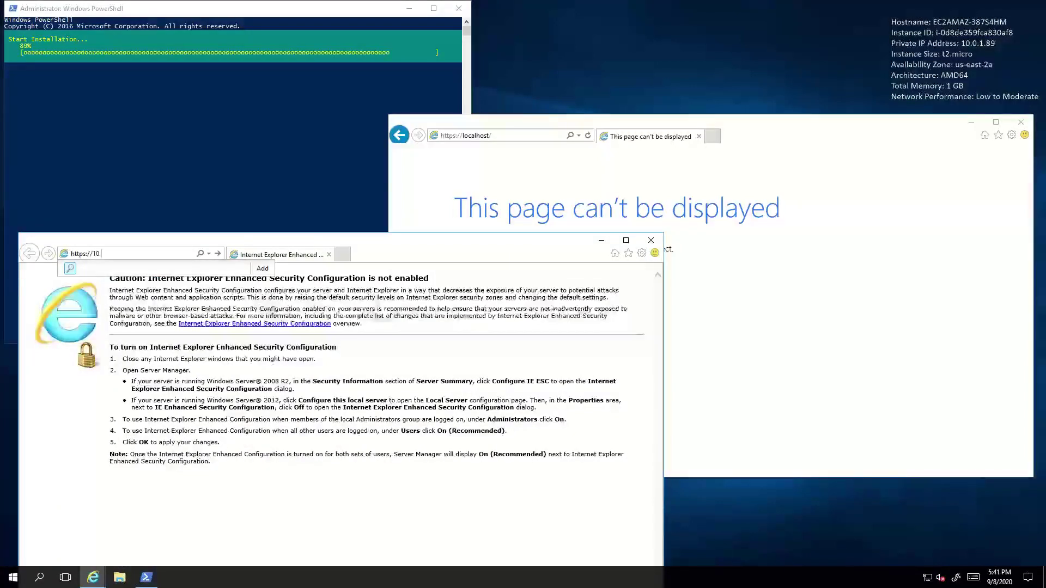
type("0.1.168")
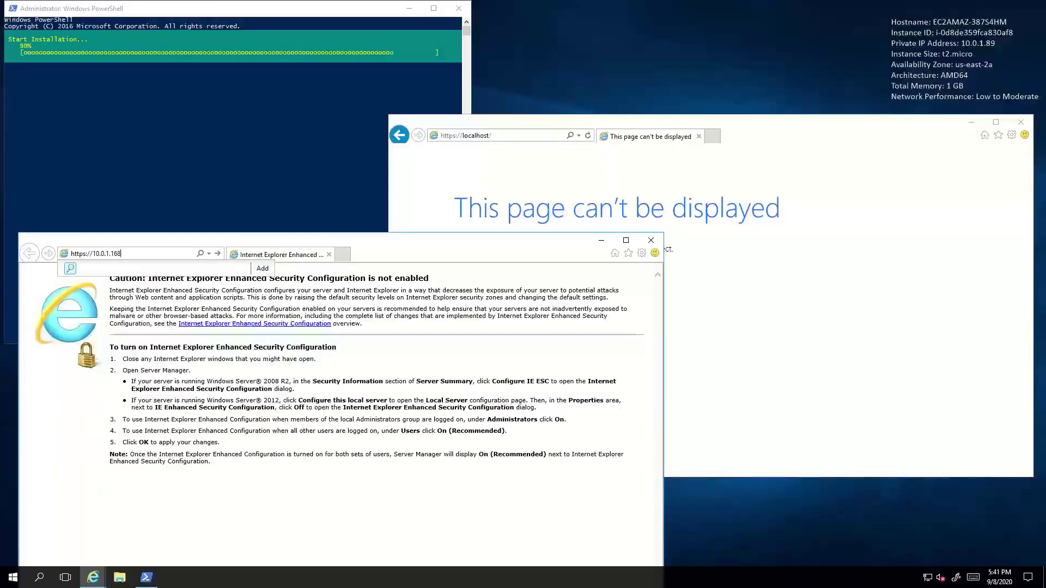
type(":8443")
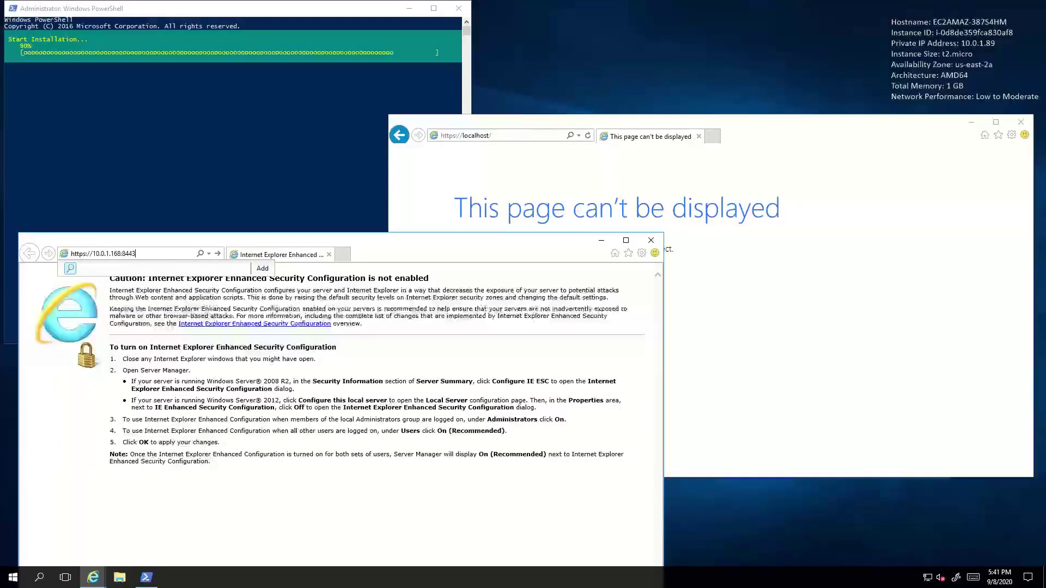
key("Return")
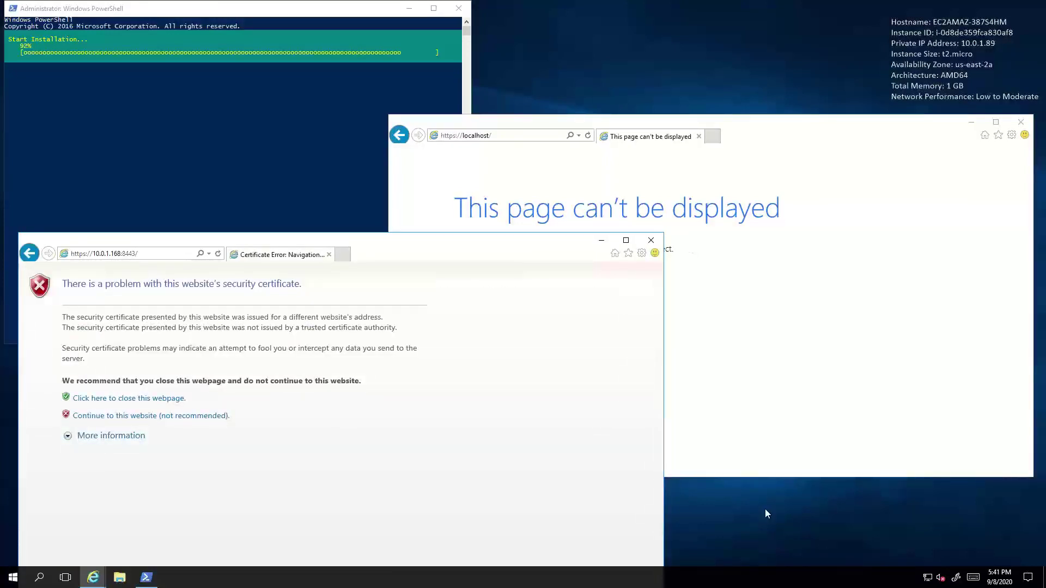
left_click(170, 417)
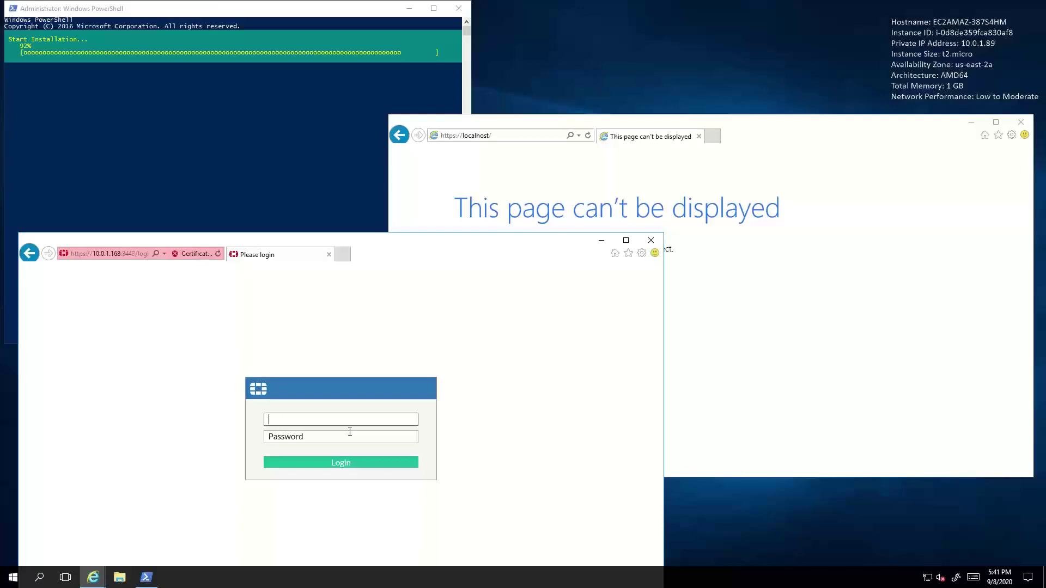
type("admin")
Step: Copy the Fortiweb Lab 3 instance ID from its AWS details and return to the remote desktop
left_click(93, 579)
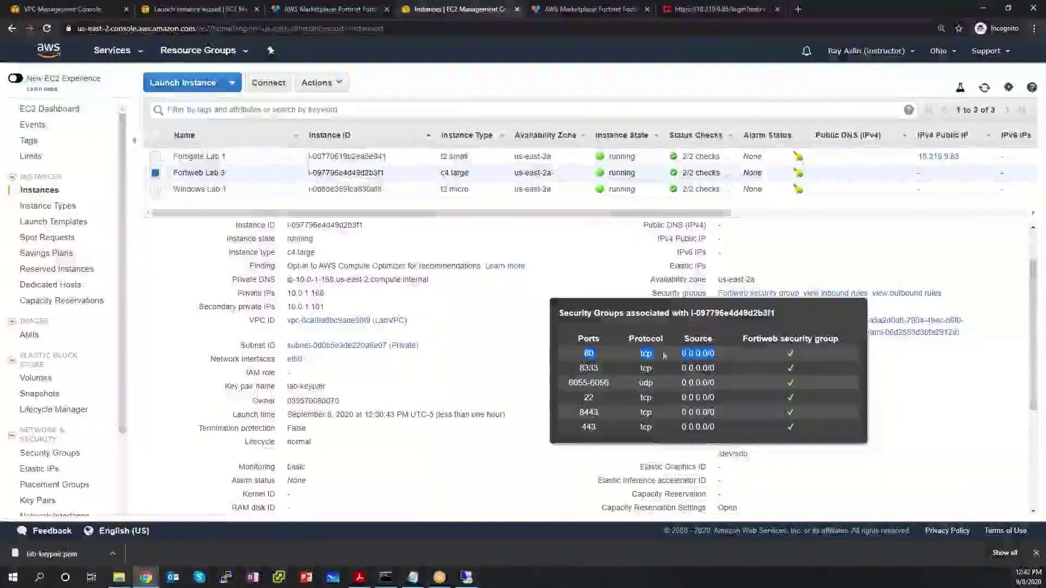
scroll(491, 323, "up", 2)
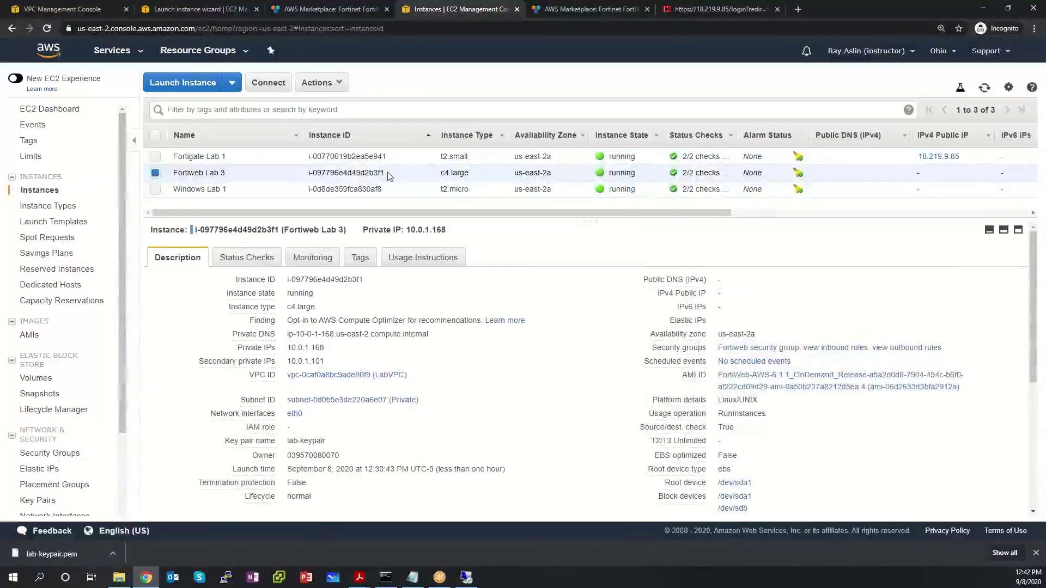
left_click_drag(388, 172, 307, 173)
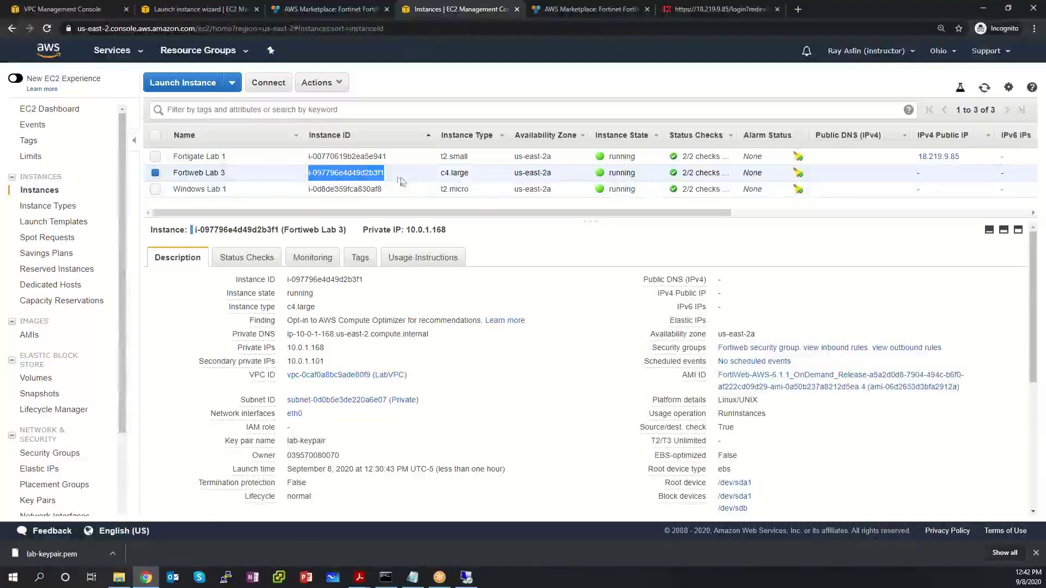
left_click(485, 411)
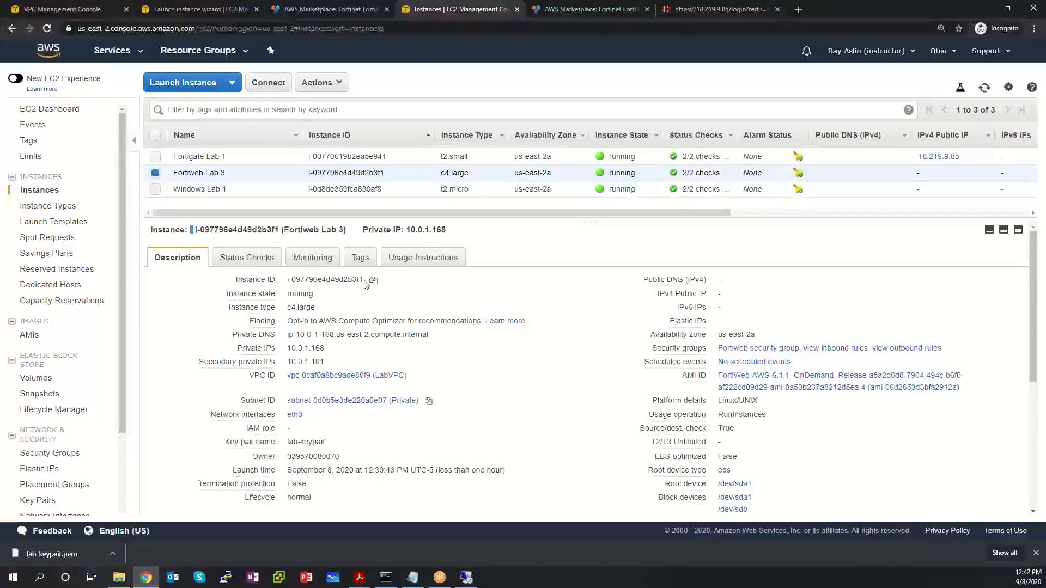
left_click_drag(364, 281, 284, 282)
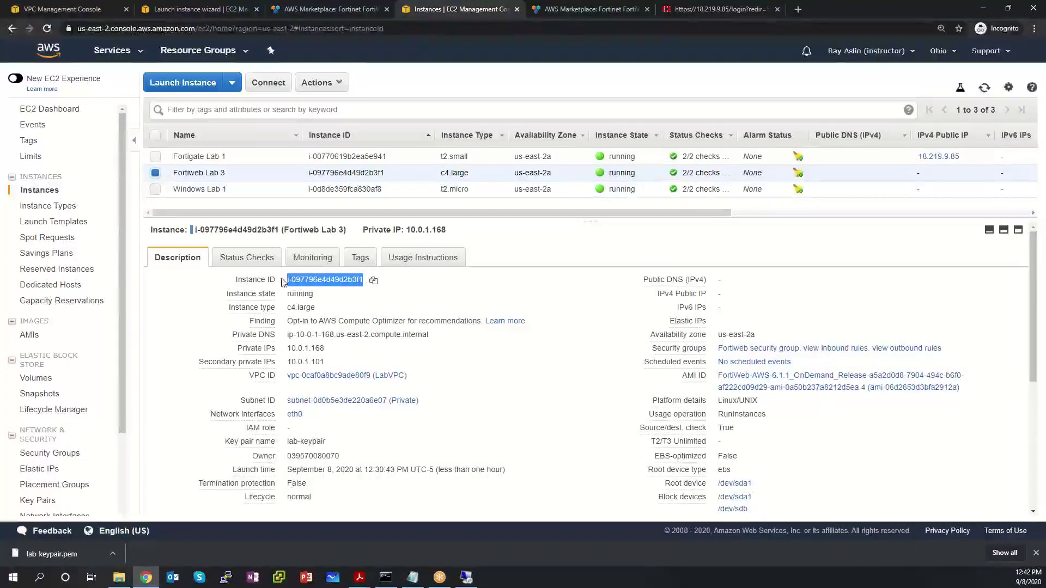
left_click(373, 280)
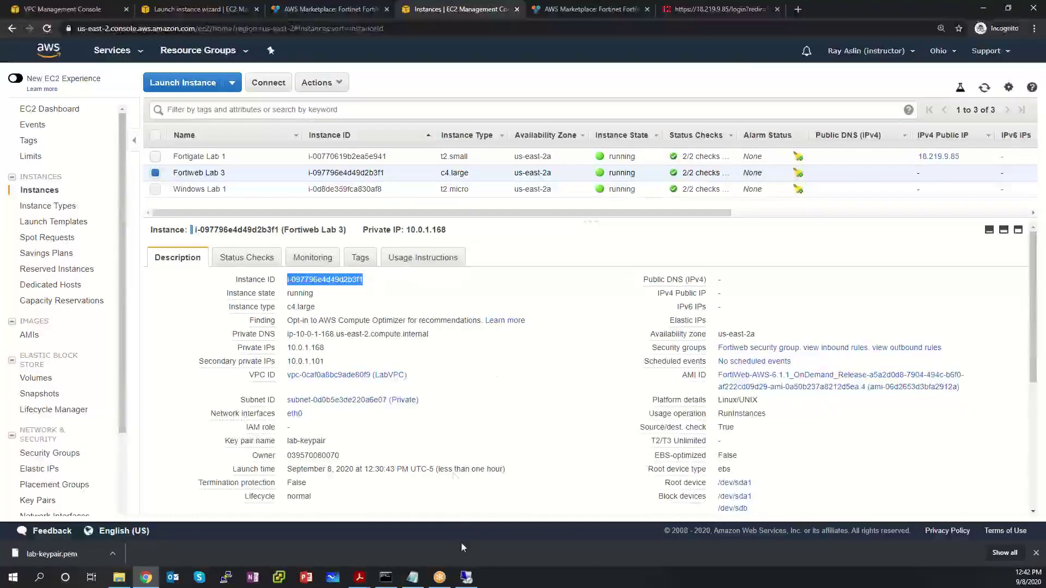
left_click(466, 578)
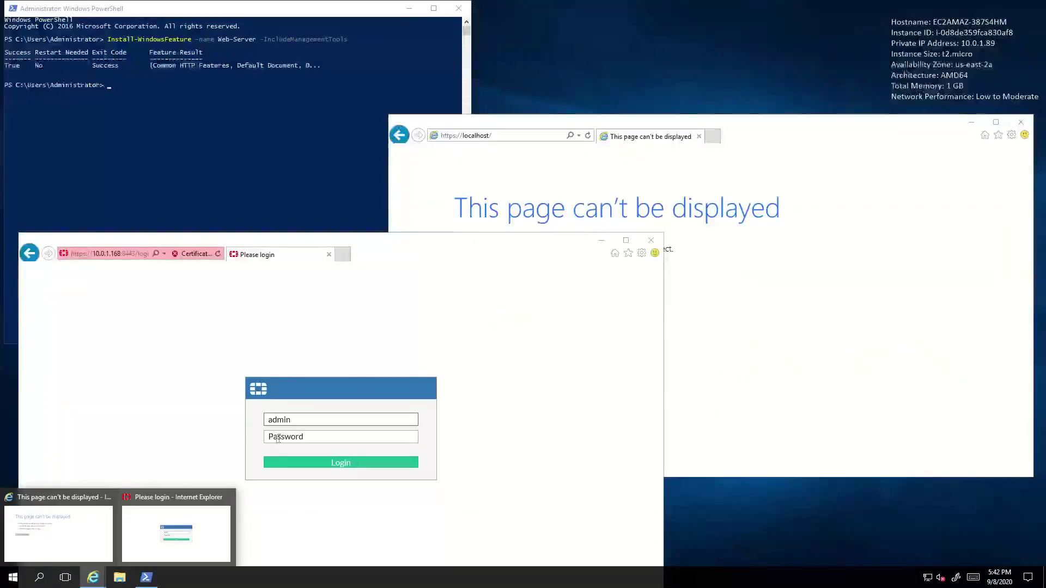
Step: Sign in as admin using the pasted instance ID, then set and confirm a new admin password
left_click(280, 437)
key("ctrl+v")
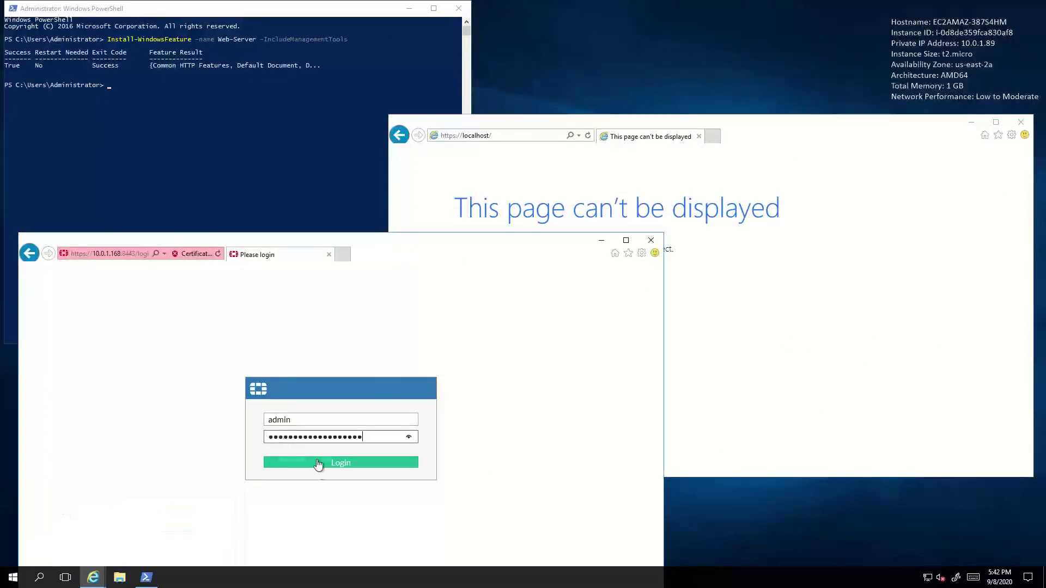
left_click(319, 464)
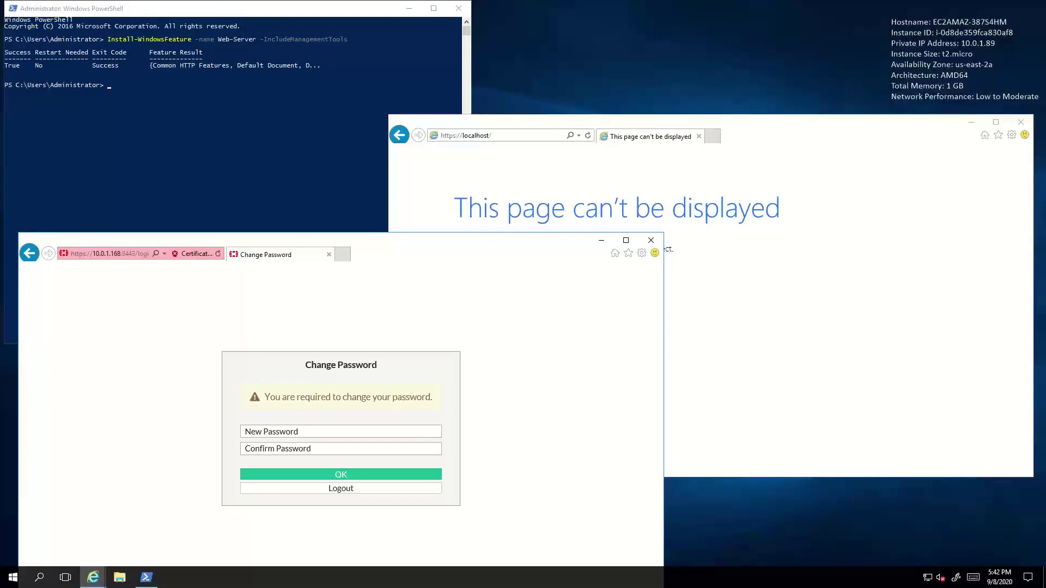
left_click(391, 430)
type("Password123!")
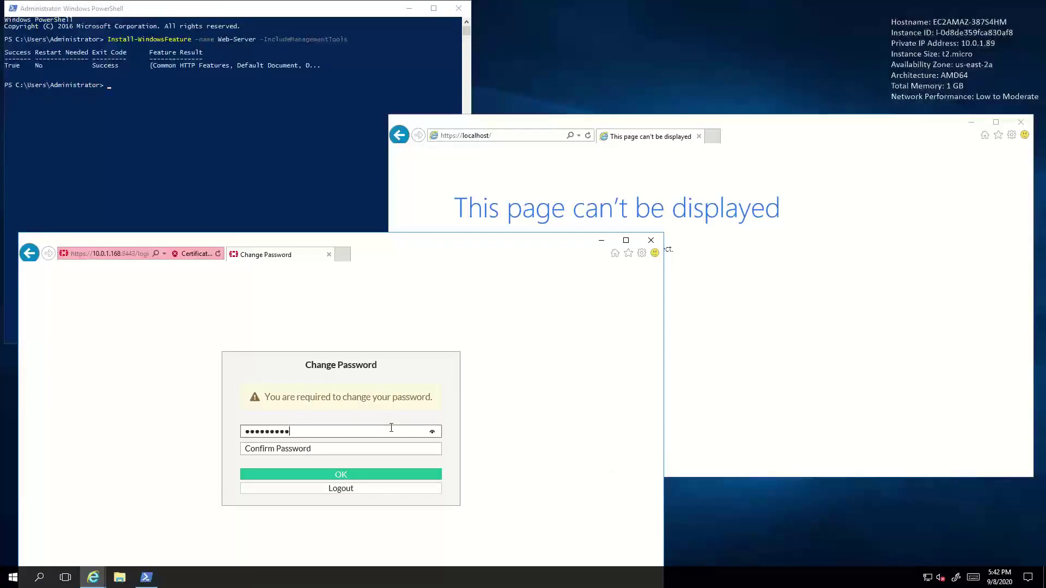
key("Tab")
type("Password123!")
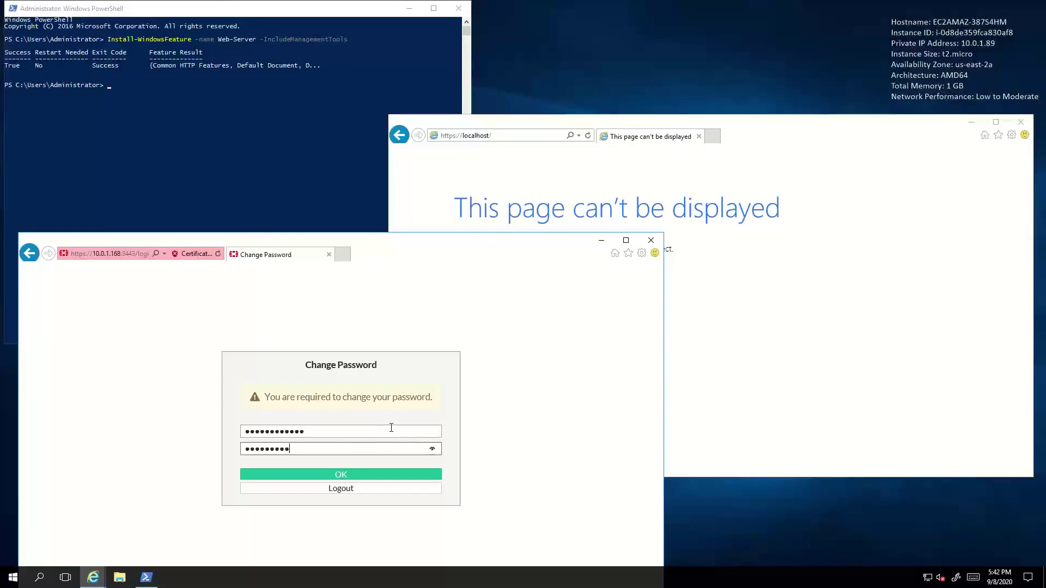
left_click(362, 473)
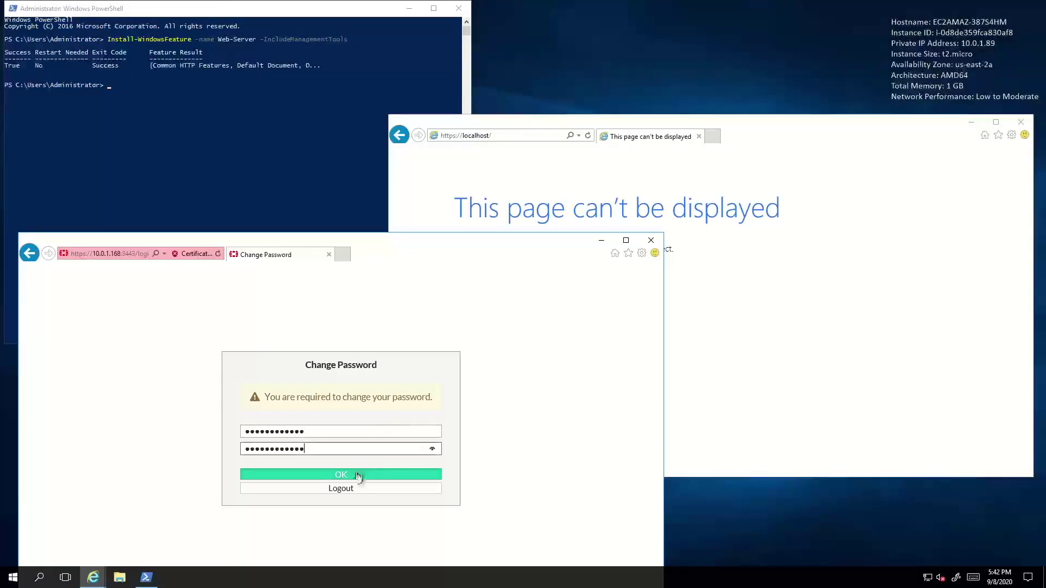
Step: Log back in as admin with the new password to reach the System Status dashboard
type("a")
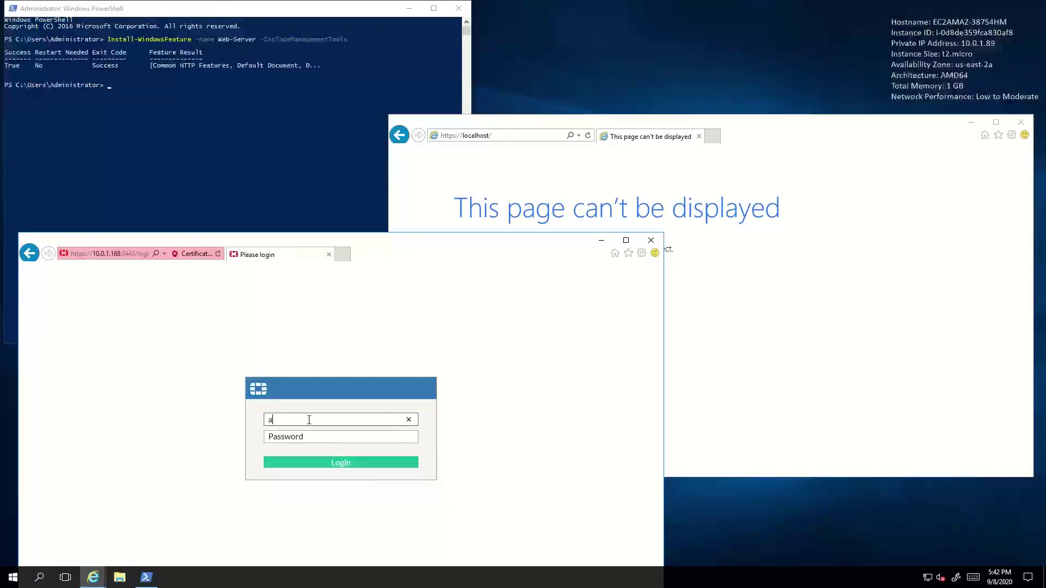
type("dmin")
key("Tab")
type("Password123!")
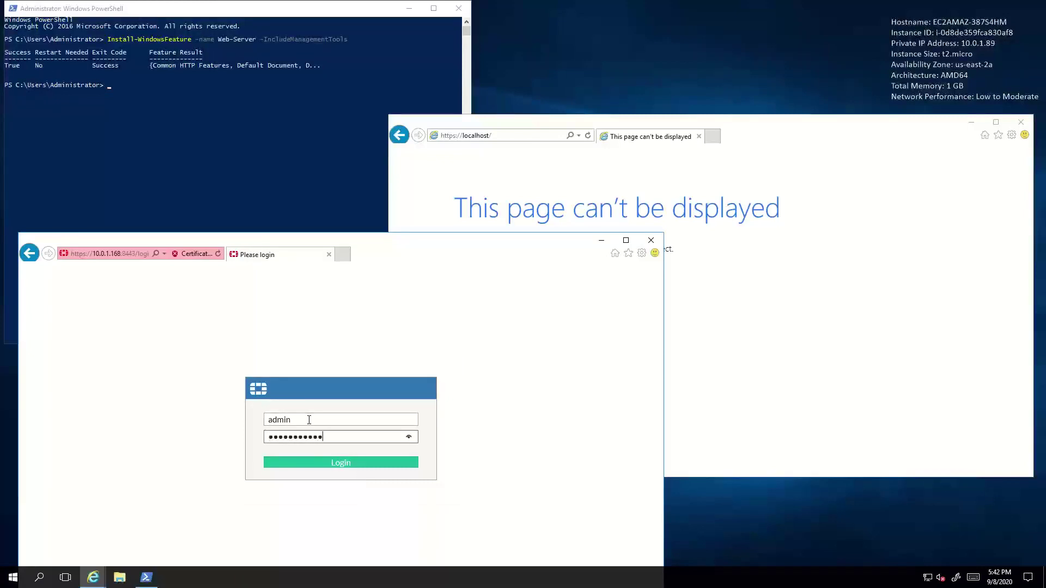
key("Return")
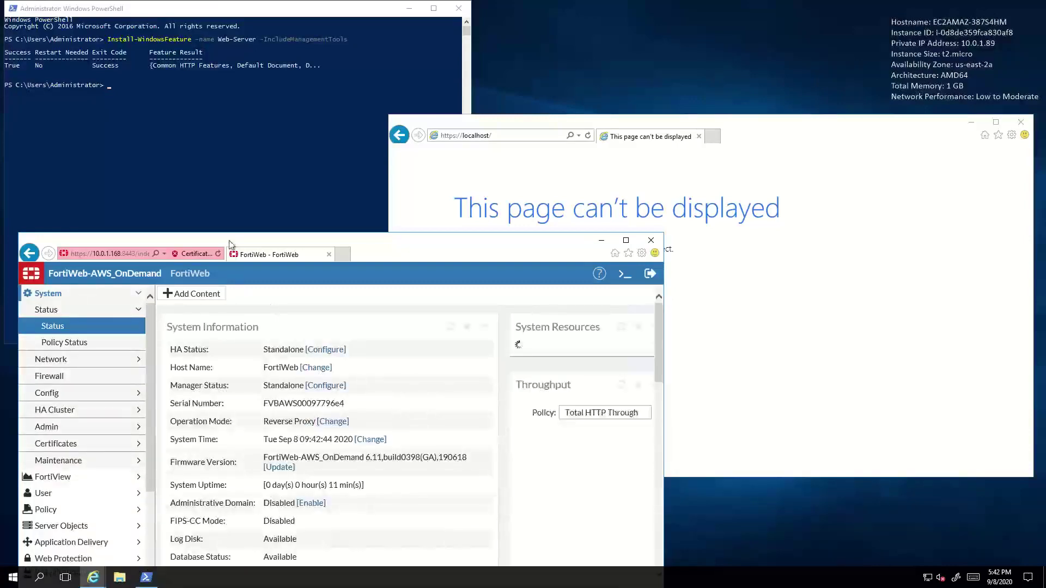
left_click(230, 141)
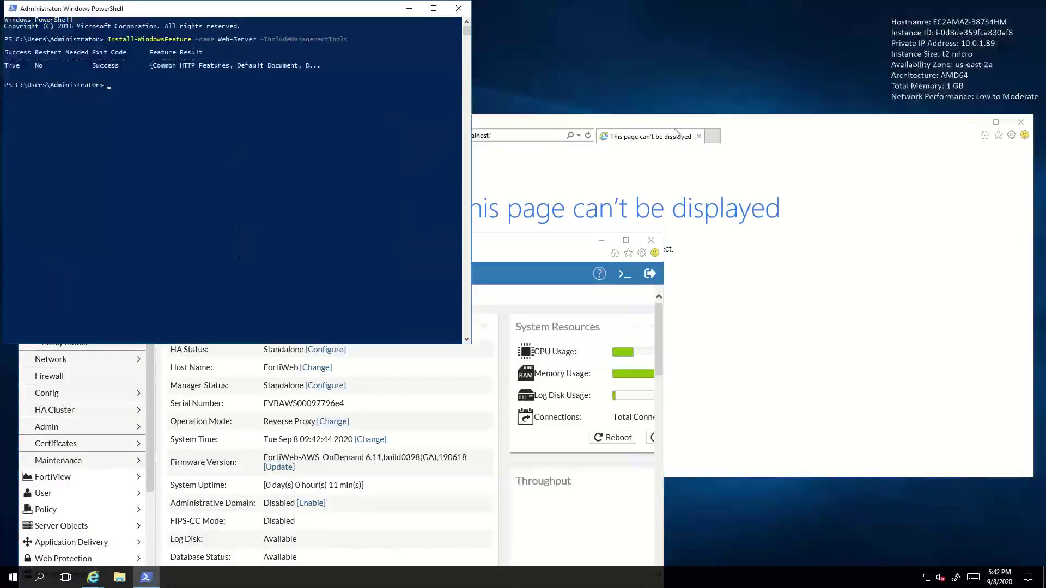
left_click(812, 175)
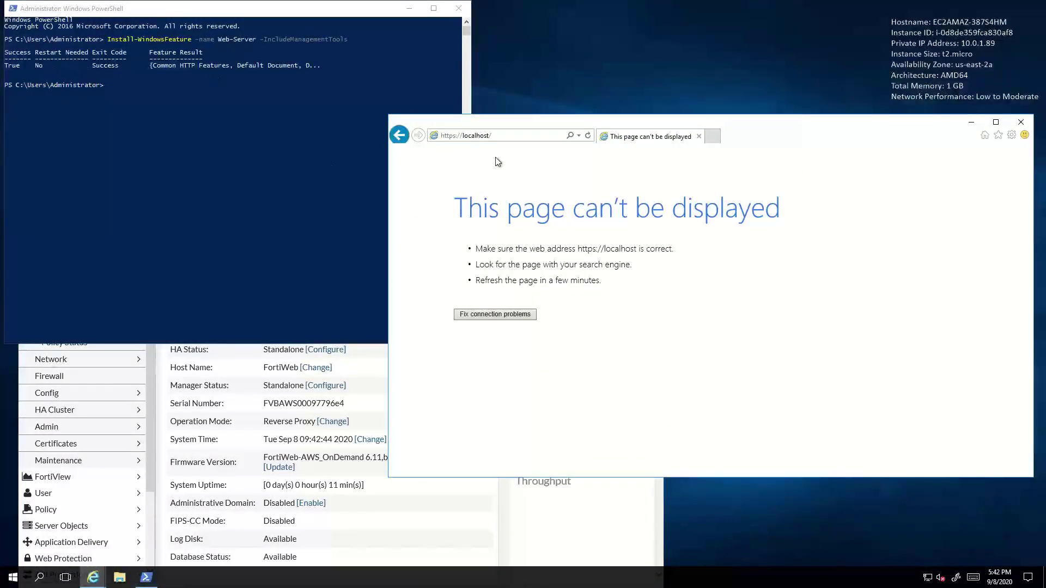
left_click(458, 136)
left_click(457, 136)
key("BackSpace")
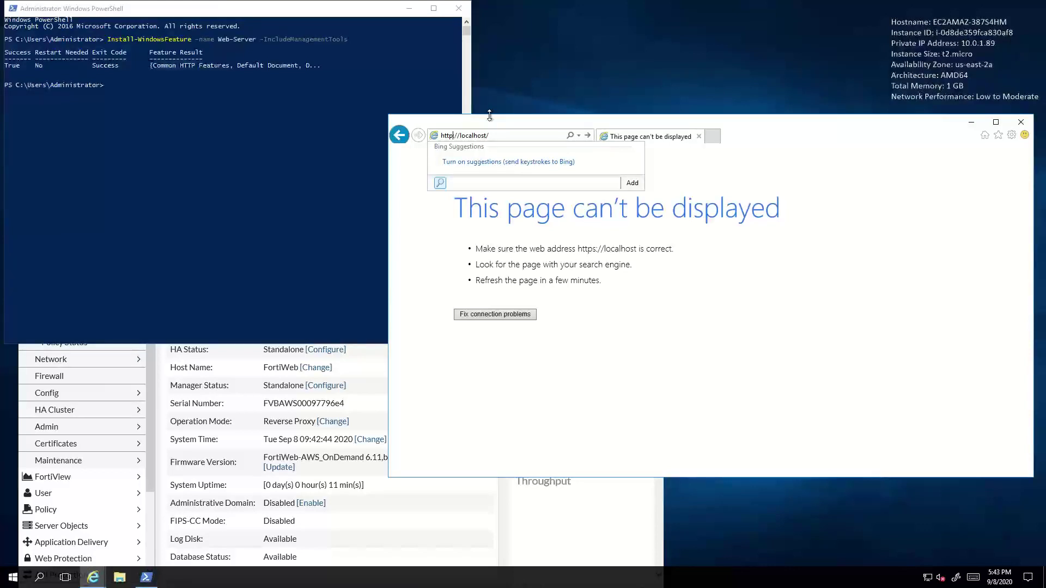
key("Return")
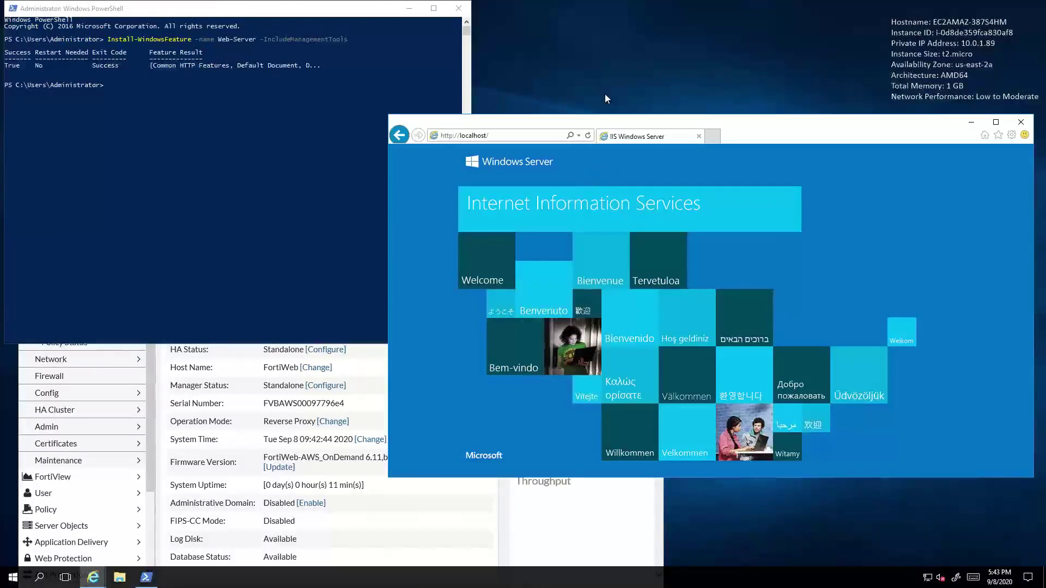
Step: Maximize FortiWeb and open Server Objects > Server > Server Pool
left_click(581, 509)
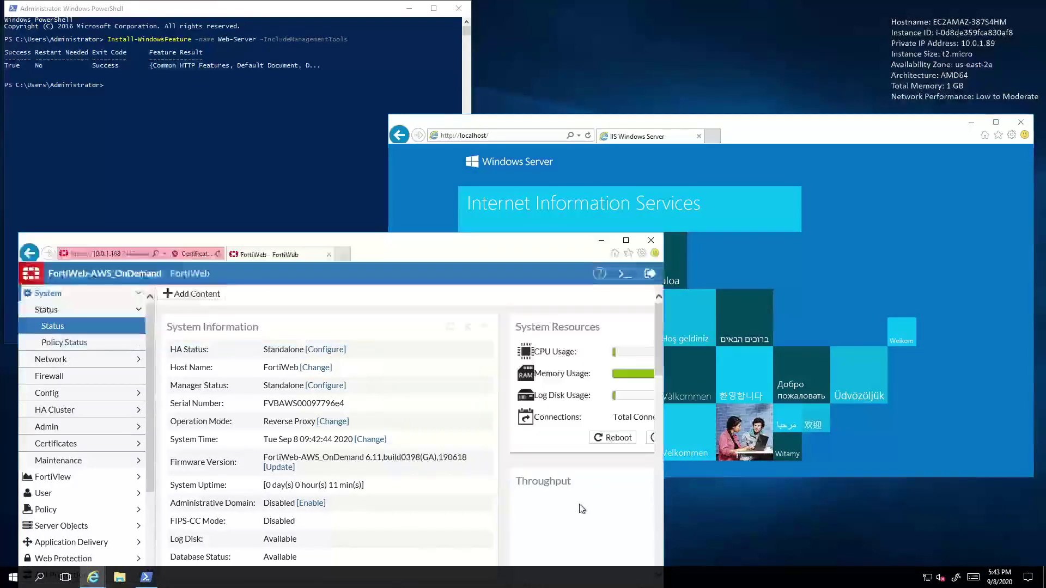
double_click(480, 245)
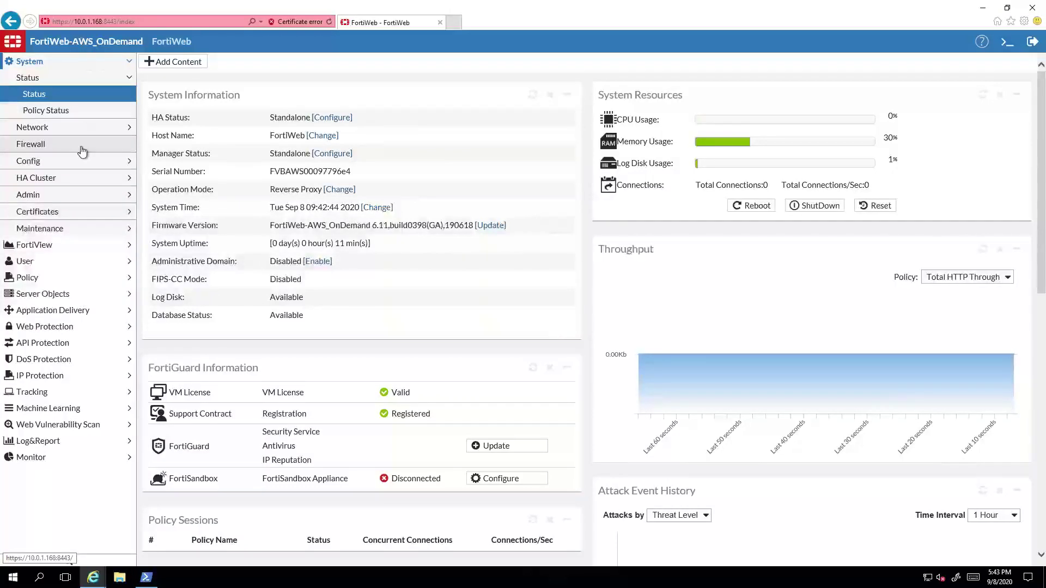
left_click(47, 292)
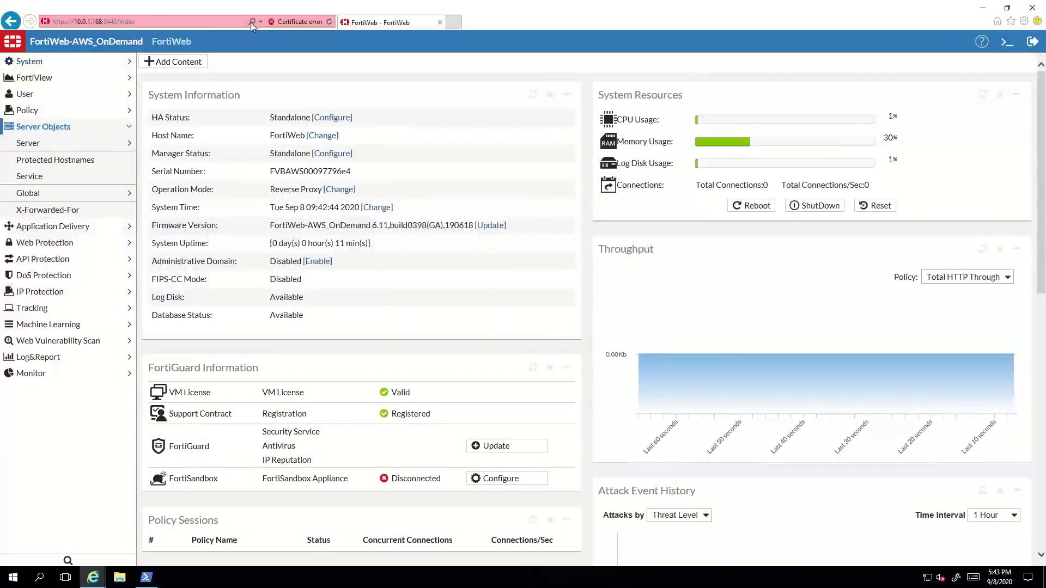
left_click(42, 145)
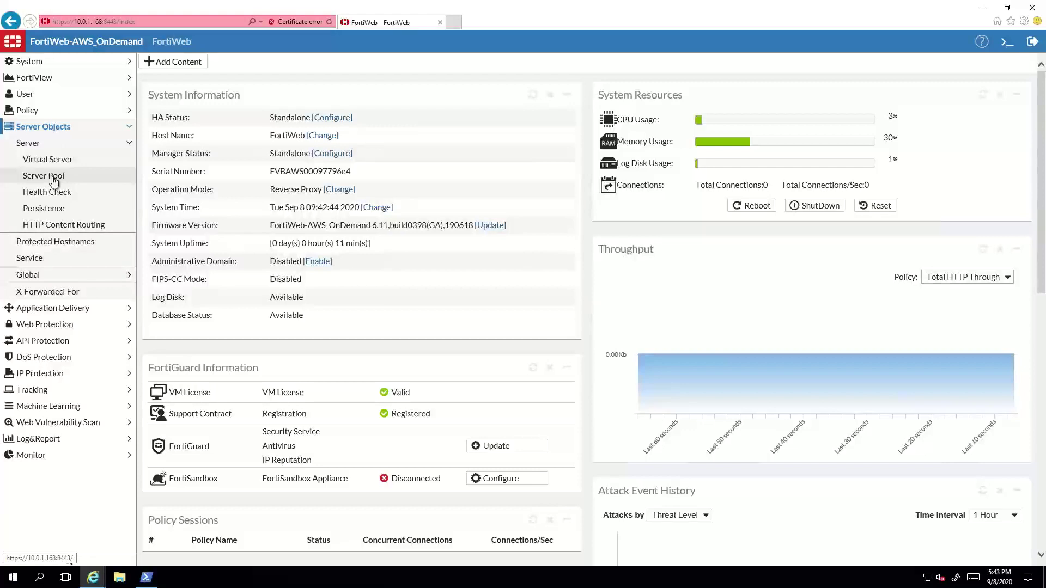
left_click(54, 179)
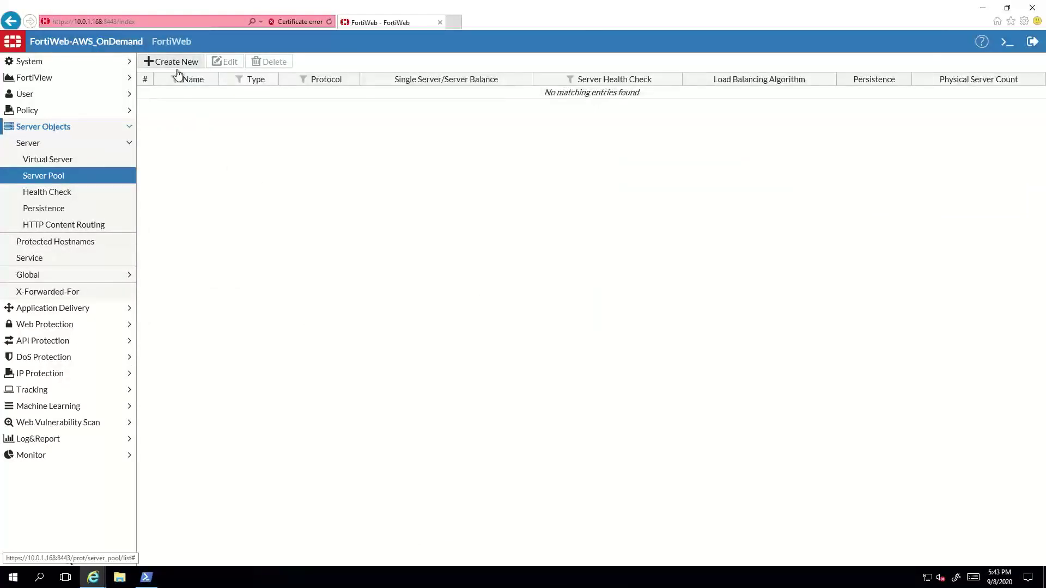
Step: Create a new server pool named WebServerPool and save it
left_click(178, 61)
left_click(298, 89)
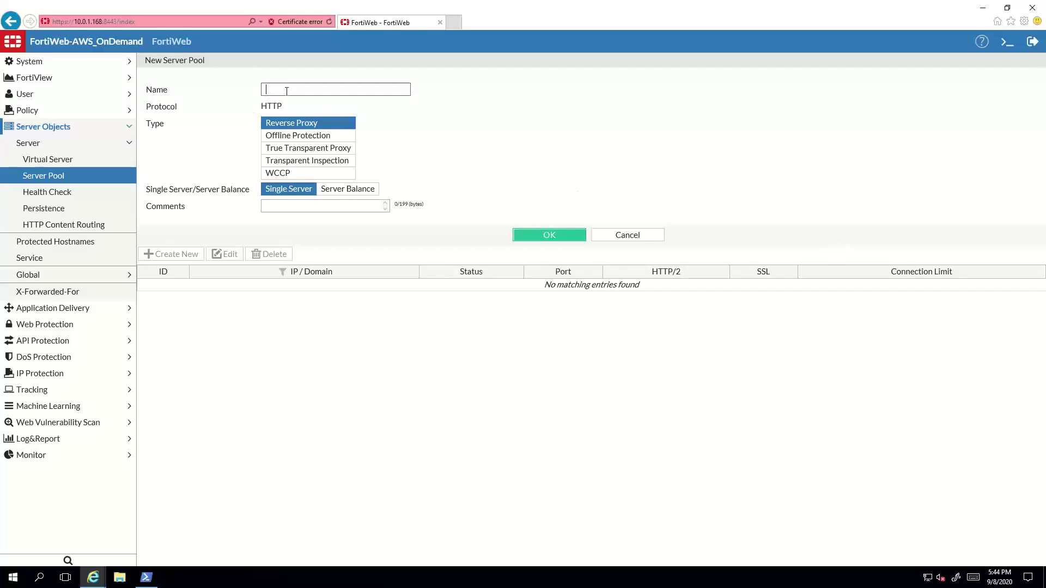
type("WebServerPool")
left_click(553, 238)
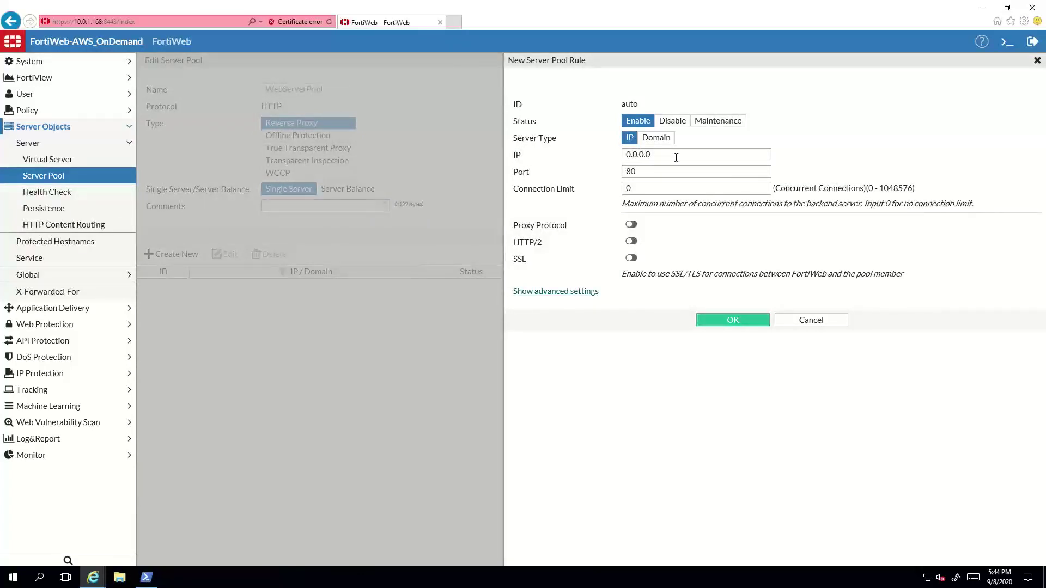
Step: Add pool member 10.0.1.89 on port 80, confirming the private IP from the desktop BGInfo
left_click(677, 158)
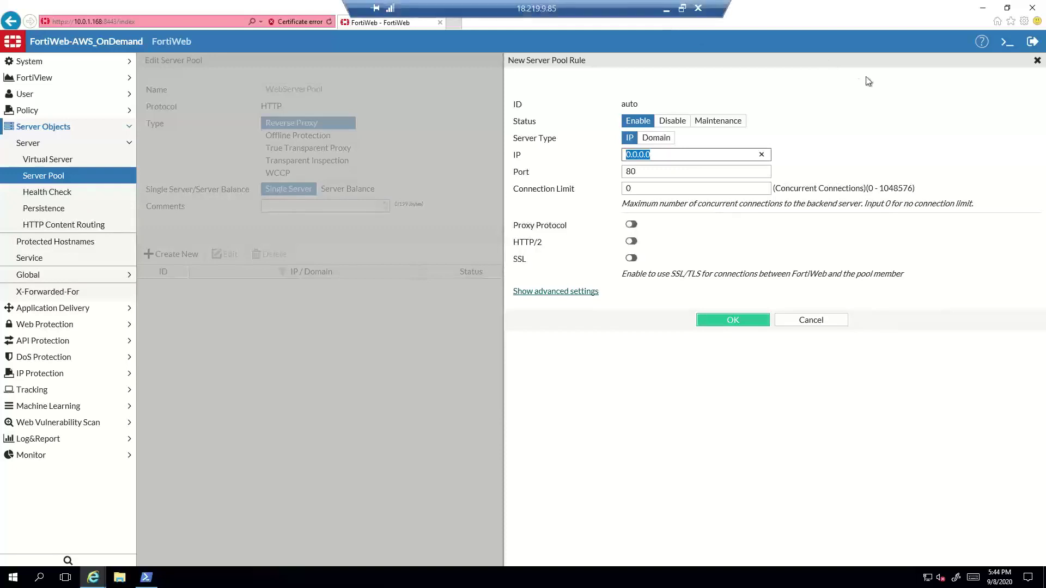
type("10.0.1.")
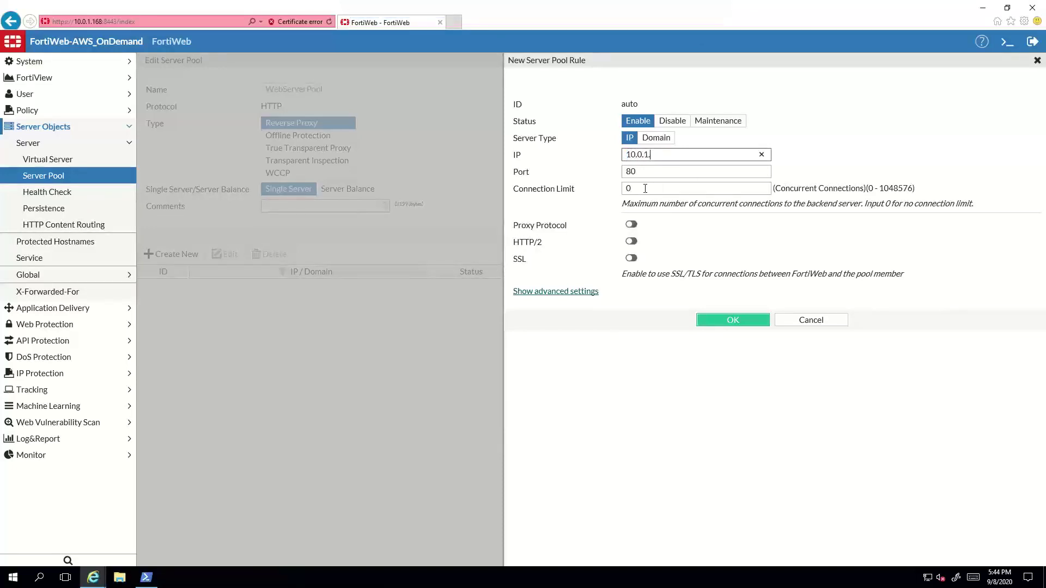
right_click(373, 579)
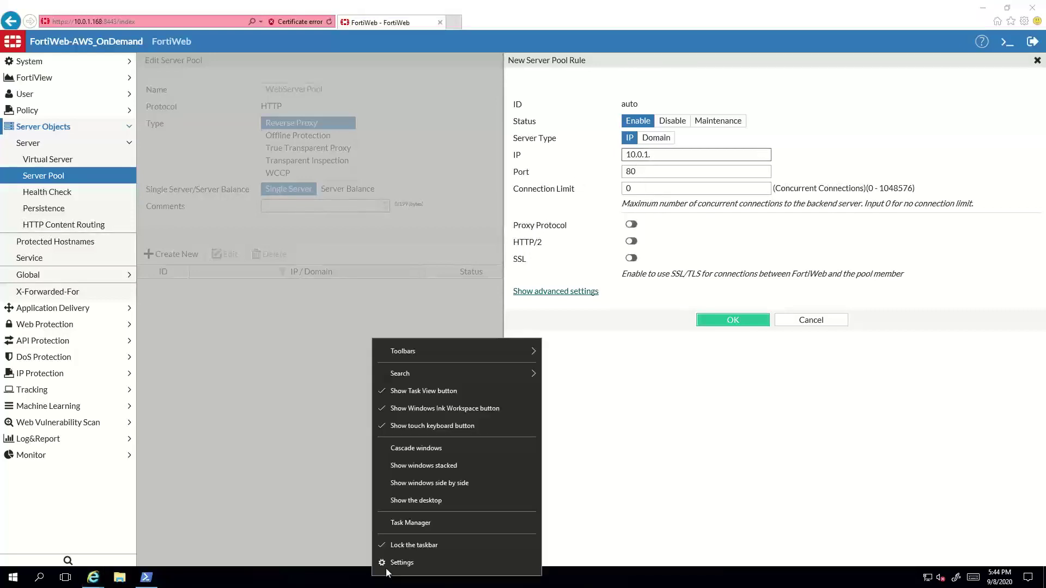
left_click(402, 499)
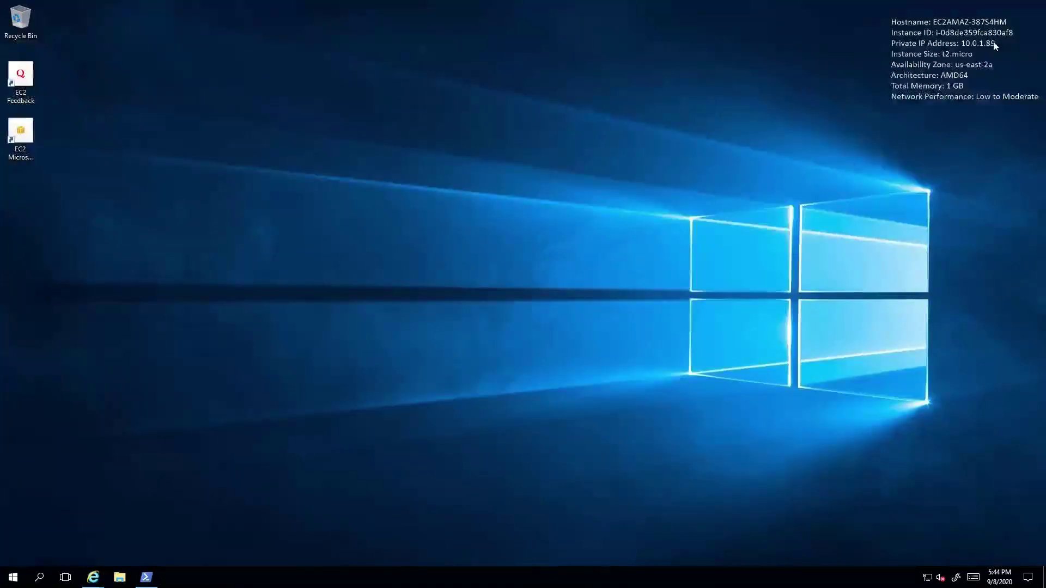
left_click_drag(1000, 41, 903, 58)
left_click_drag(1012, 116, 860, 16)
mouse_move(94, 582)
left_click(165, 534)
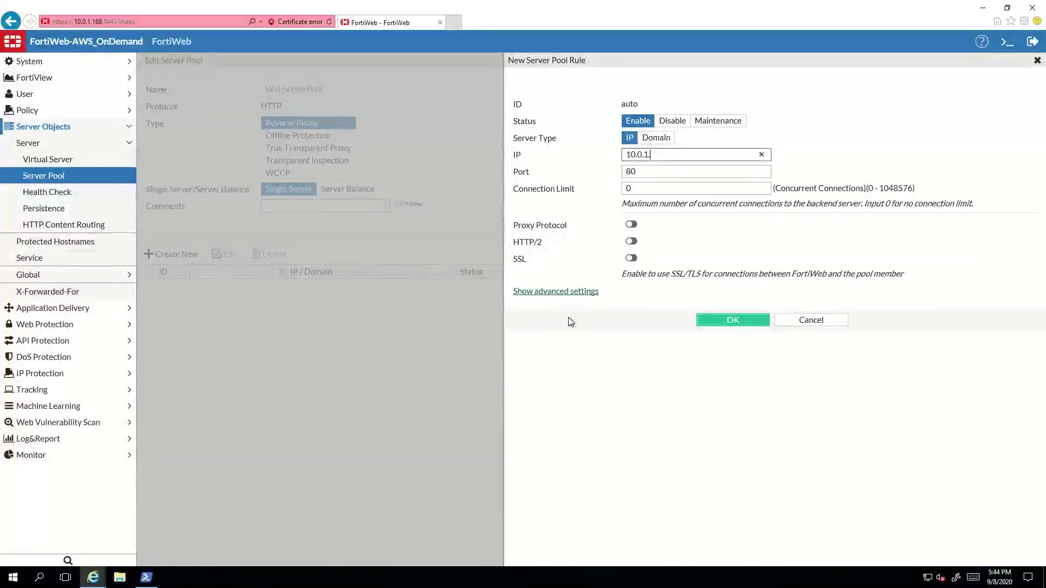
type("89")
left_click(734, 321)
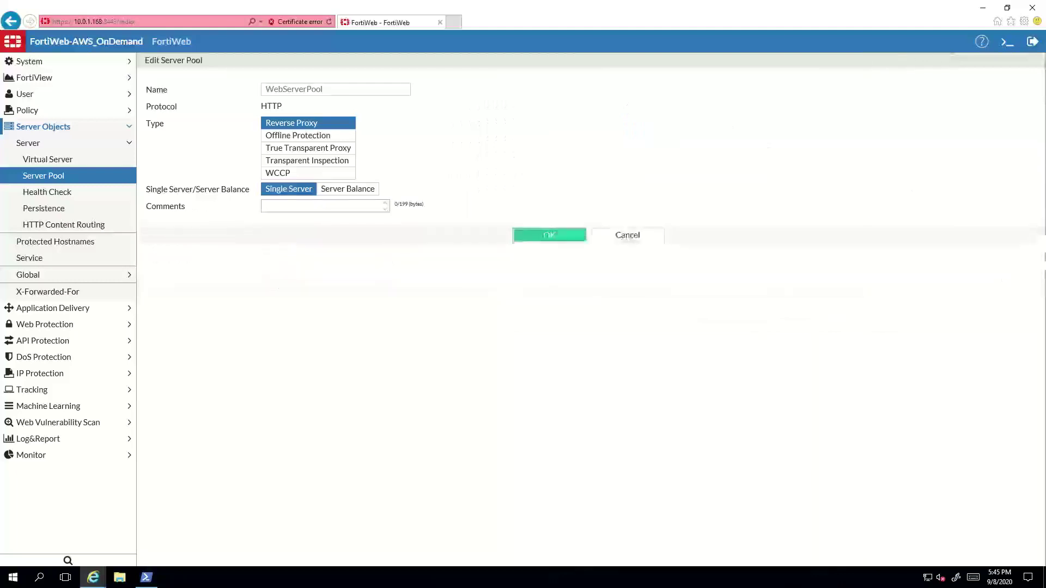
Step: Start a new virtual server named Webservice on interface port1
left_click(60, 161)
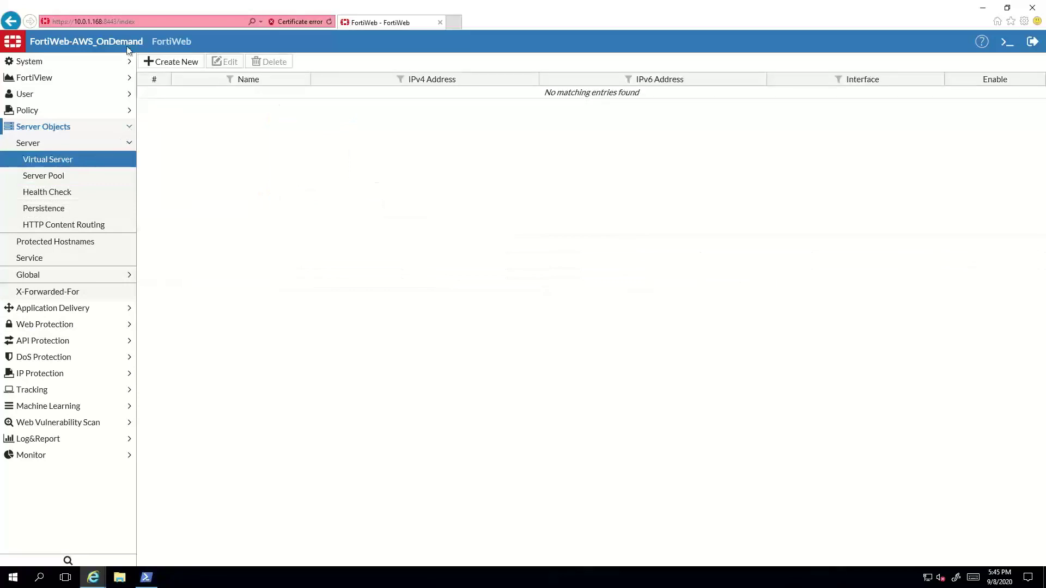
left_click(163, 63)
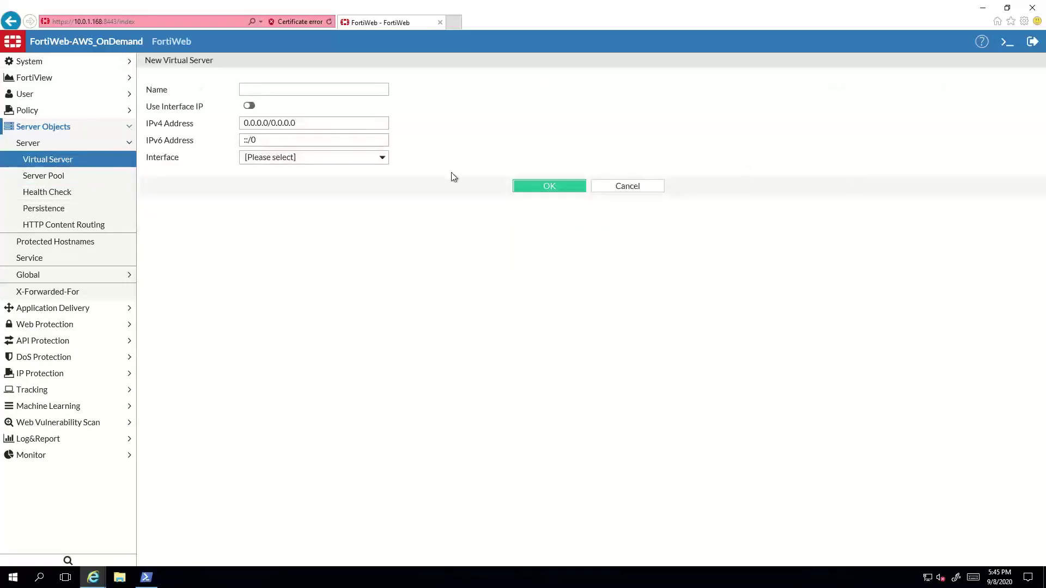
left_click(336, 87)
type("Webservice")
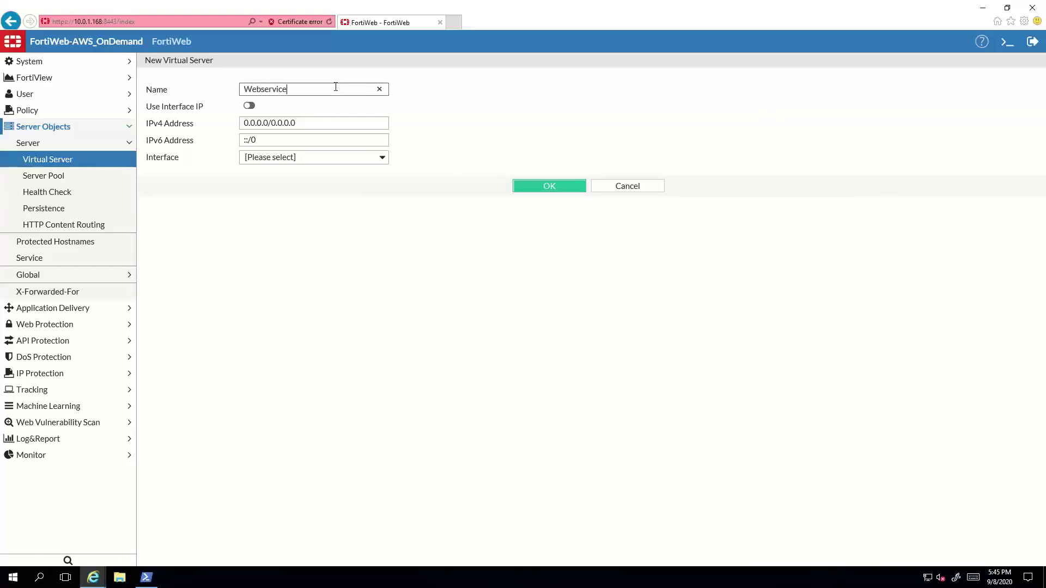
left_click(250, 108)
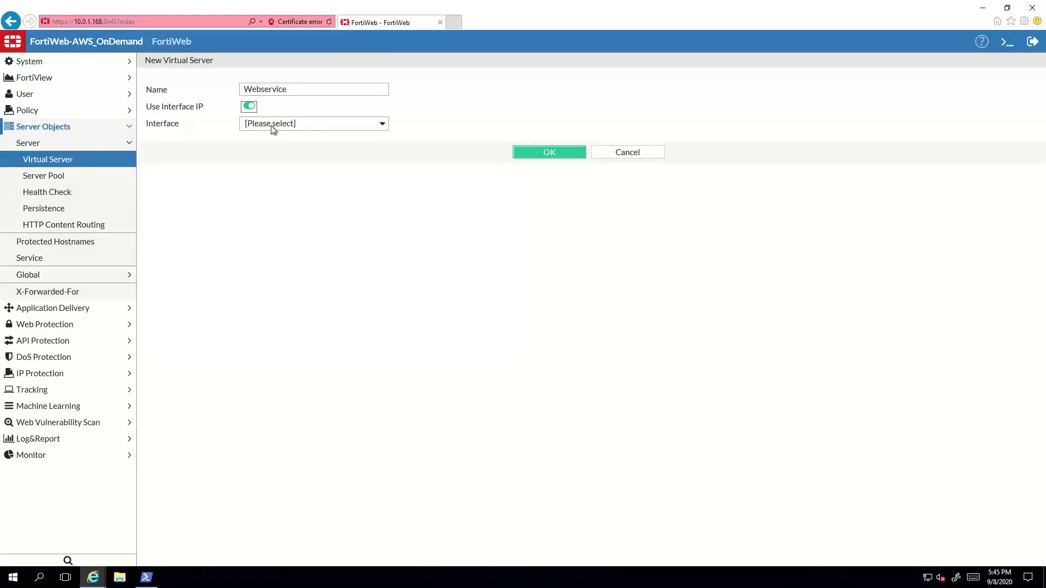
left_click(272, 129)
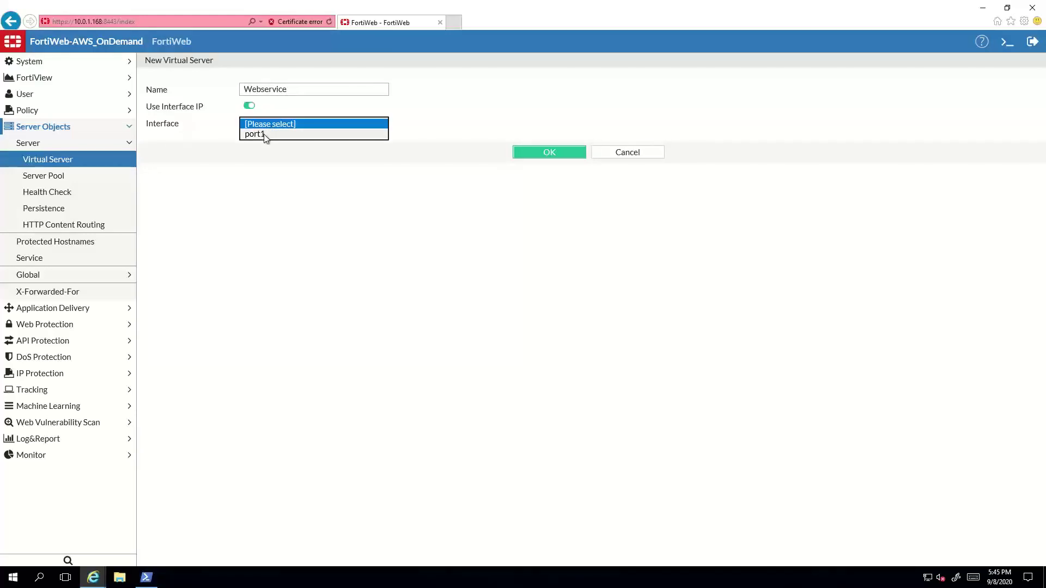
left_click(264, 129)
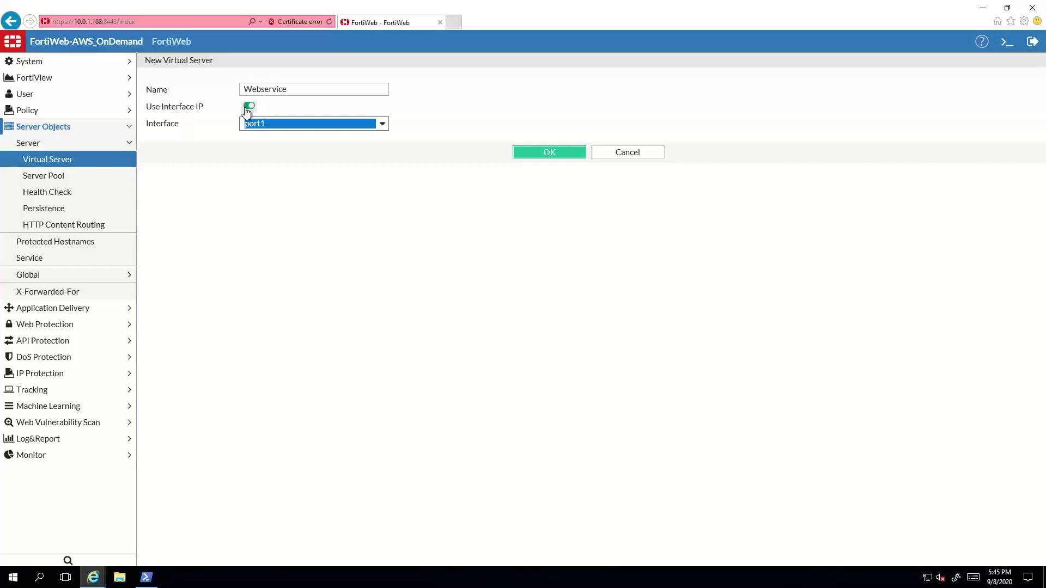
Step: Turn off Use Interface IP, set IPv4 address 10.0.1.101/32, and save
left_click(248, 107)
double_click(313, 125)
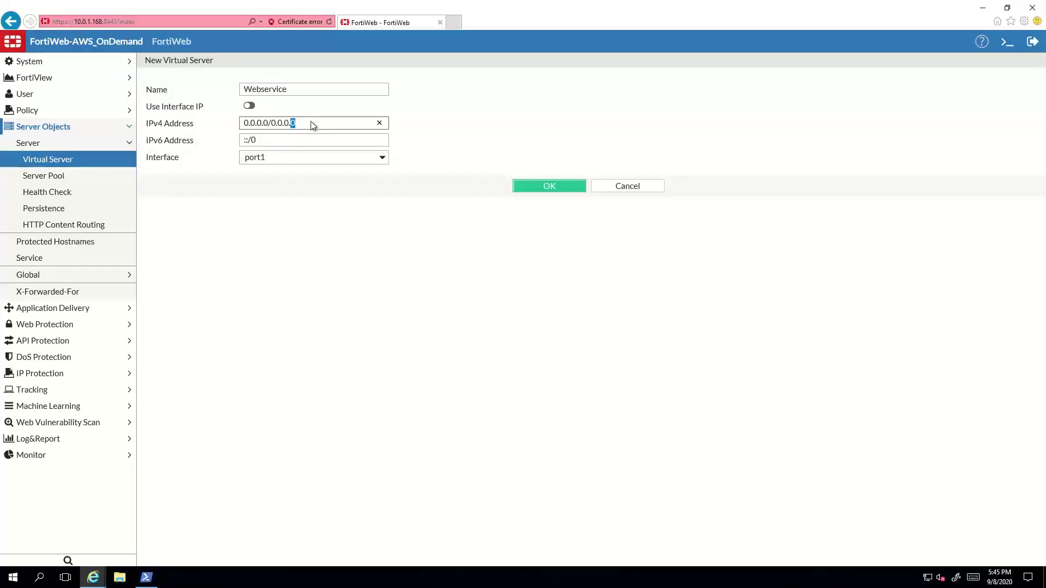
triple_click(312, 124)
type("10.0.1.101/32")
left_click(315, 171)
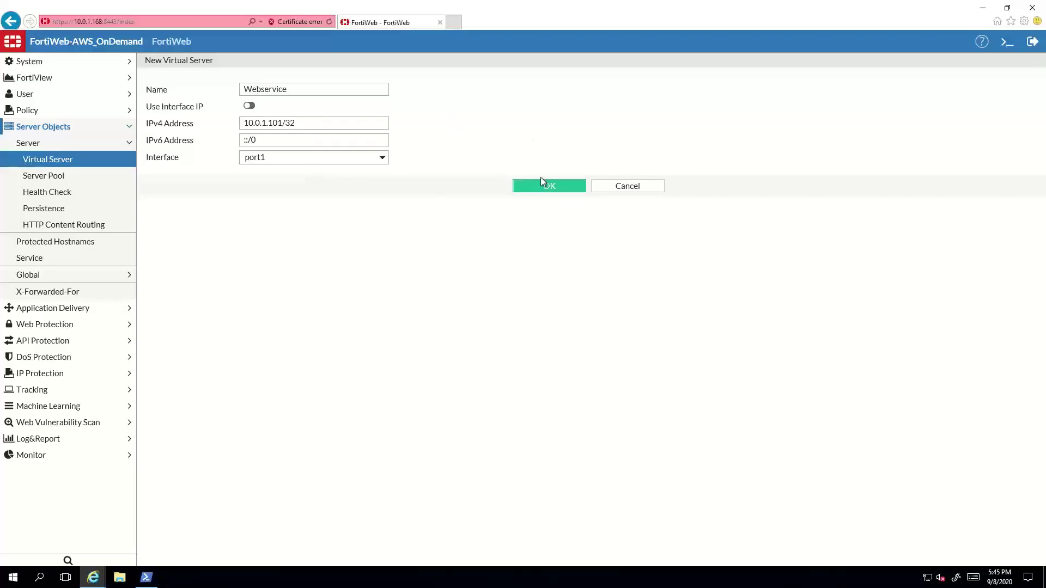
left_click(566, 191)
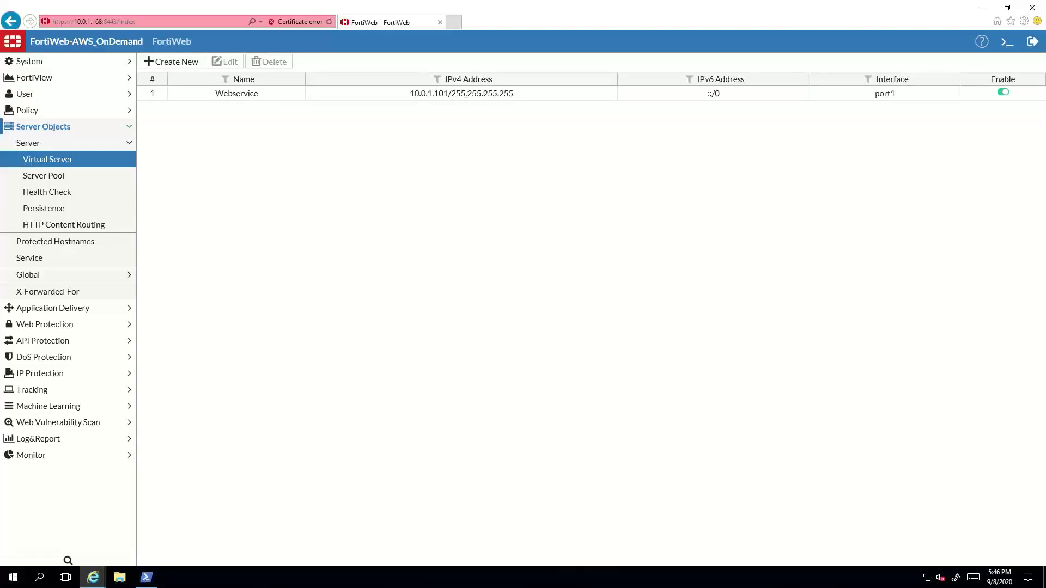
Step: Create server policy WebServicePOlicy using virtual server Webservice and pool WebServerPool
left_click(61, 112)
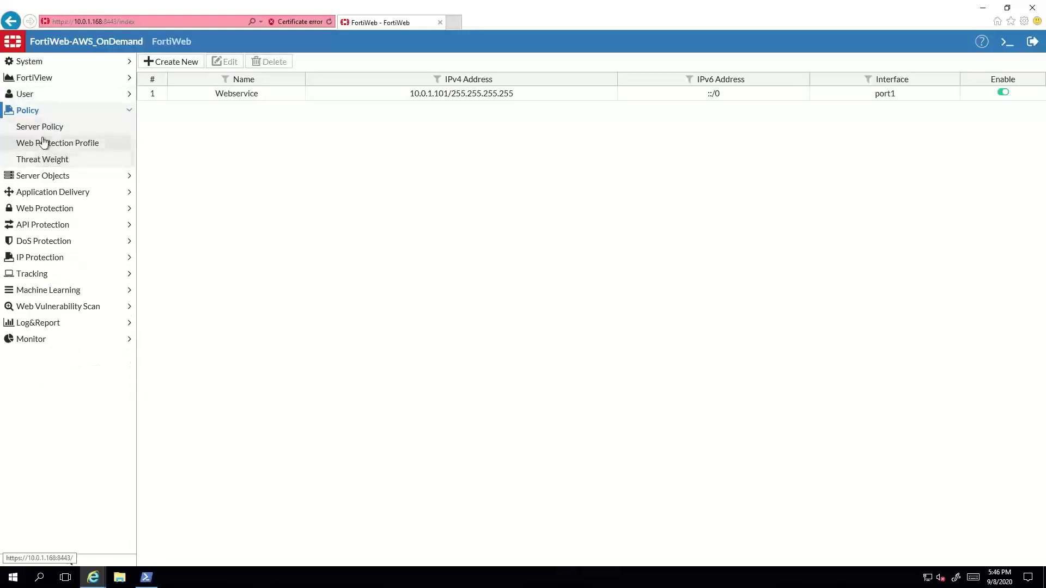
left_click(43, 130)
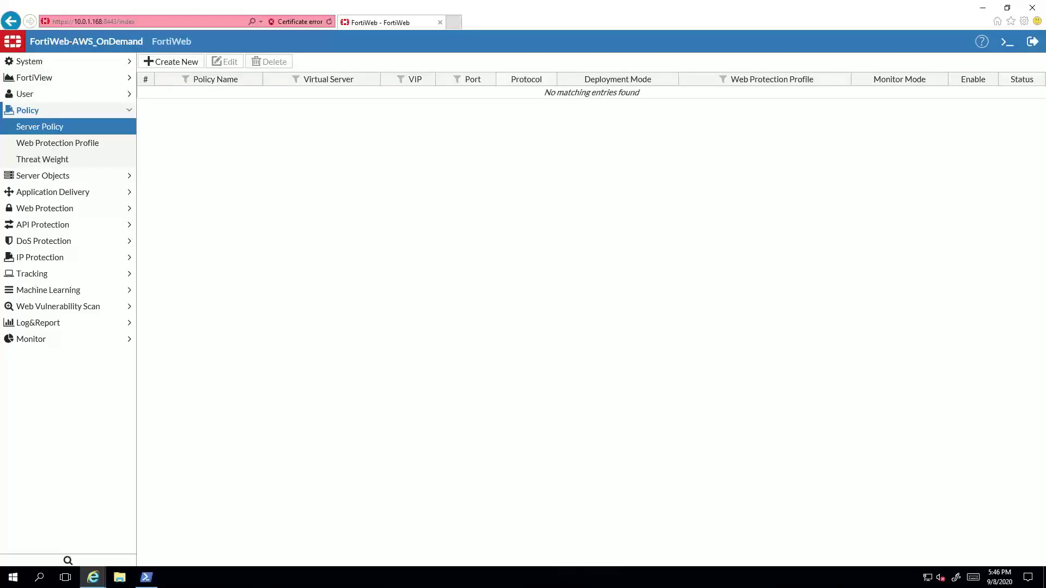
left_click(177, 64)
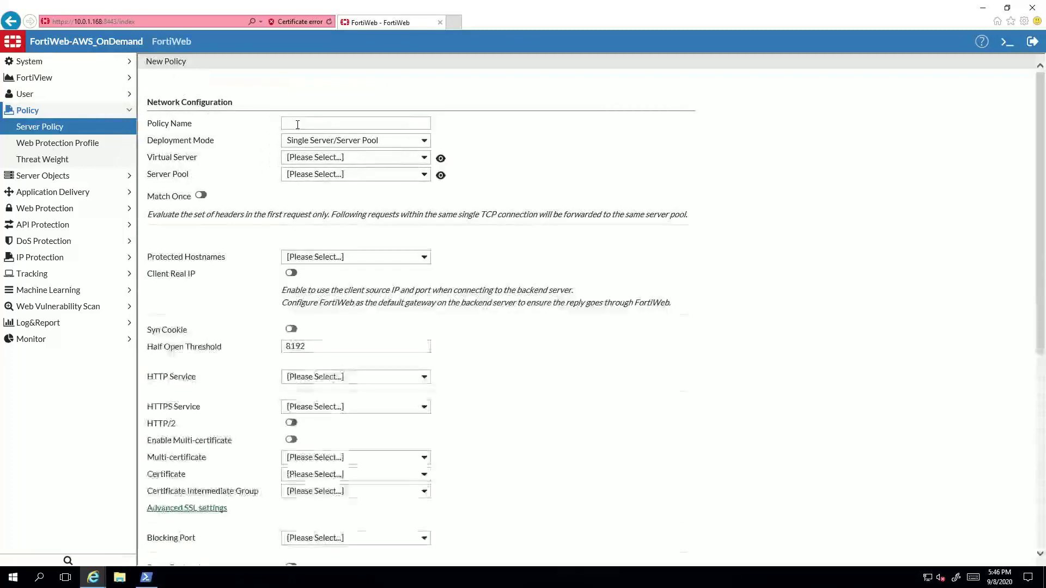
left_click(297, 124)
type("Web")
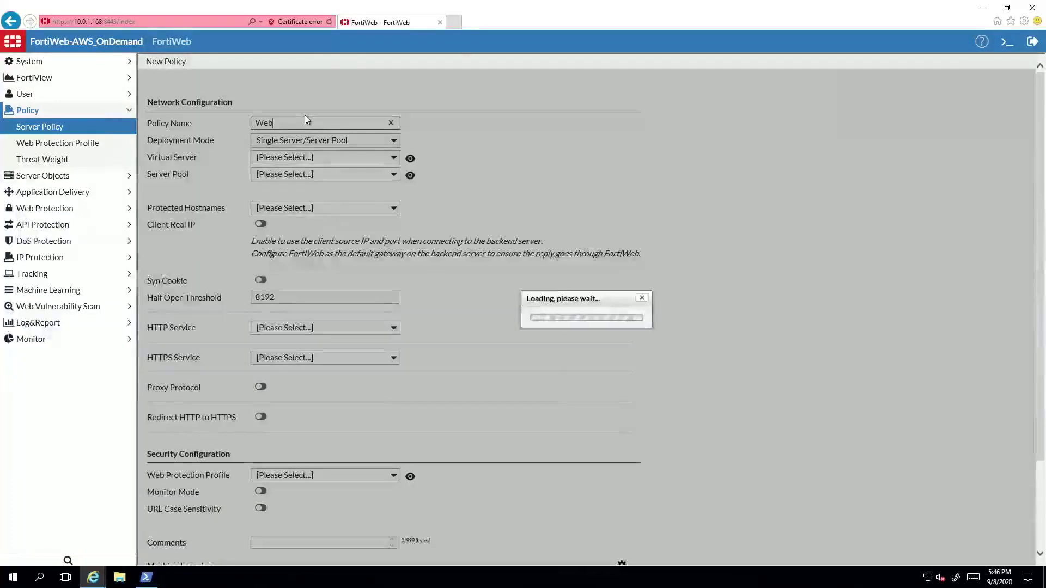
type("Ser")
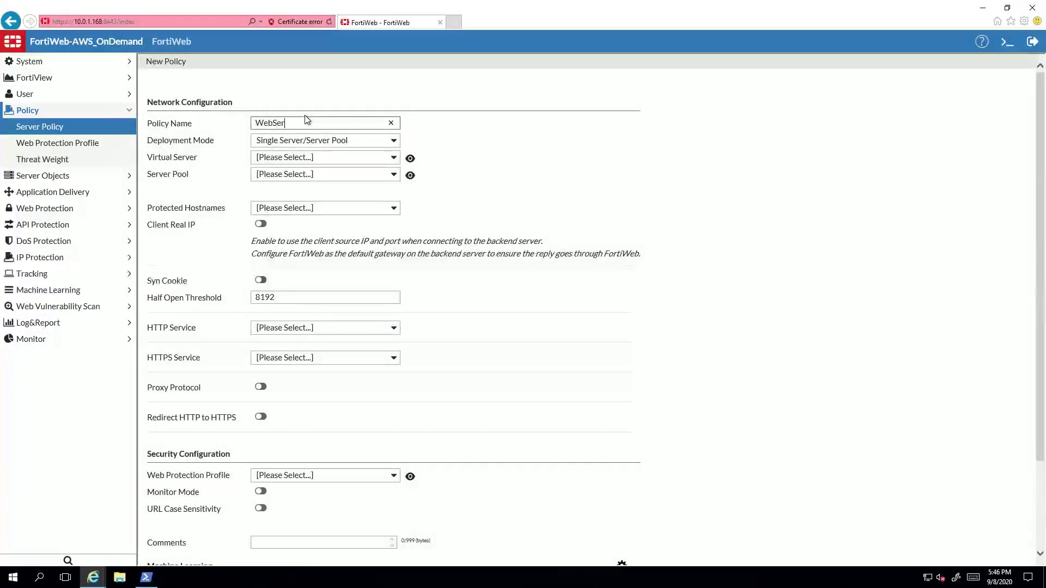
type("vicePol")
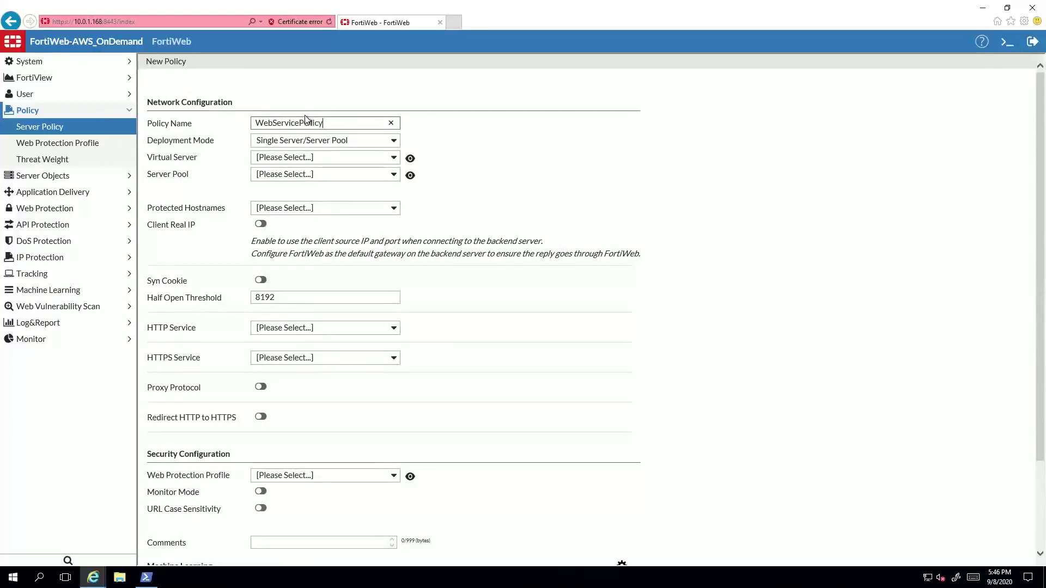
left_click(365, 157)
left_click(319, 180)
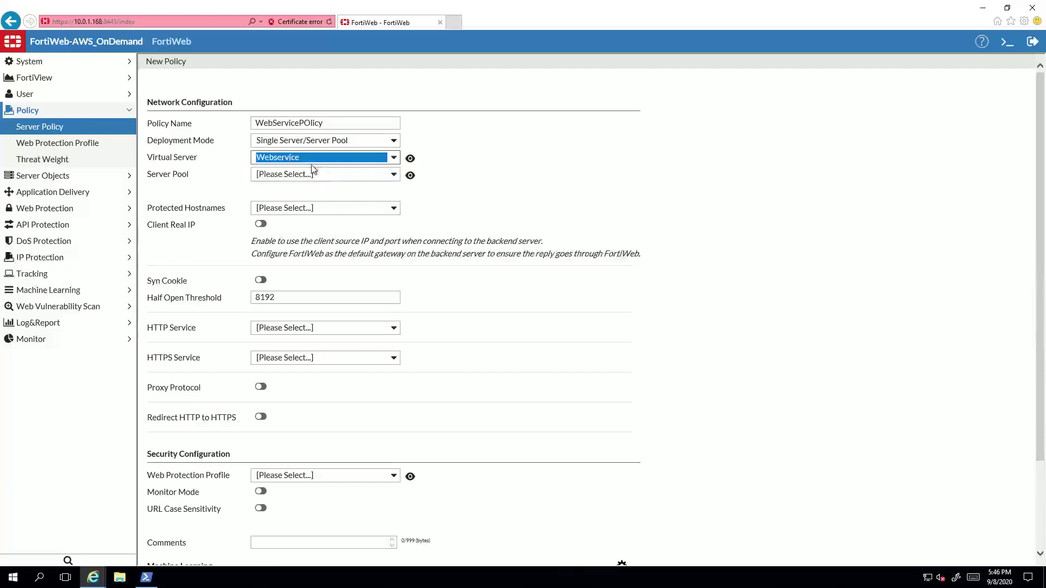
left_click(314, 174)
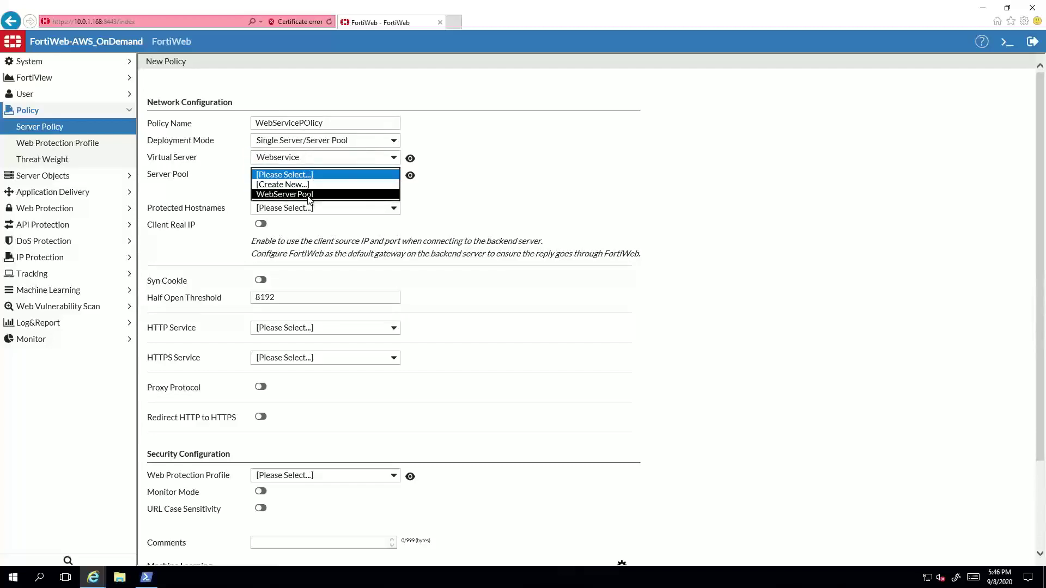
left_click(309, 194)
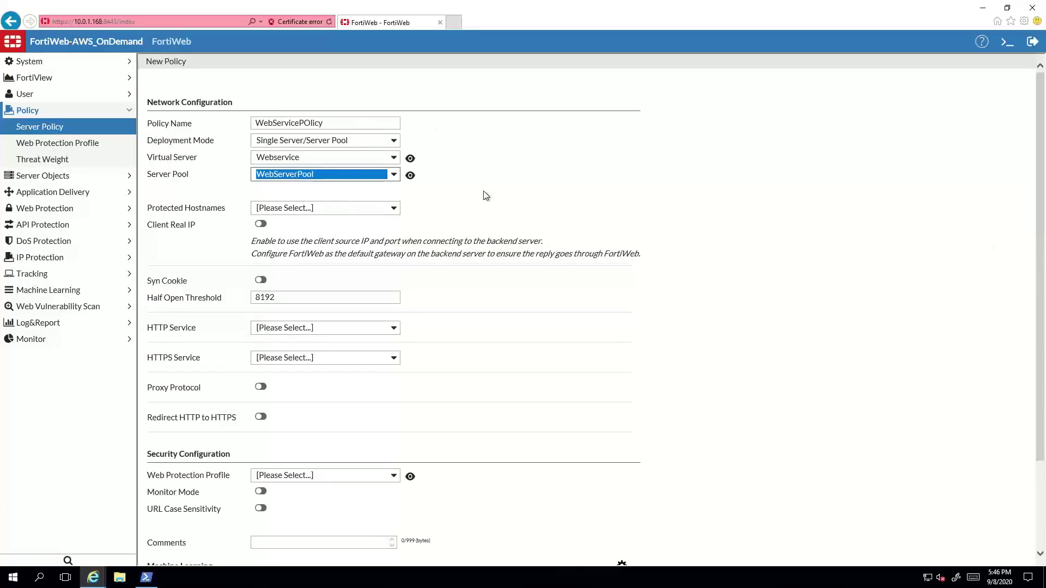
Step: Set the HTTP service and the Inline Medium Level Security profile, then save the policy
left_click(315, 328)
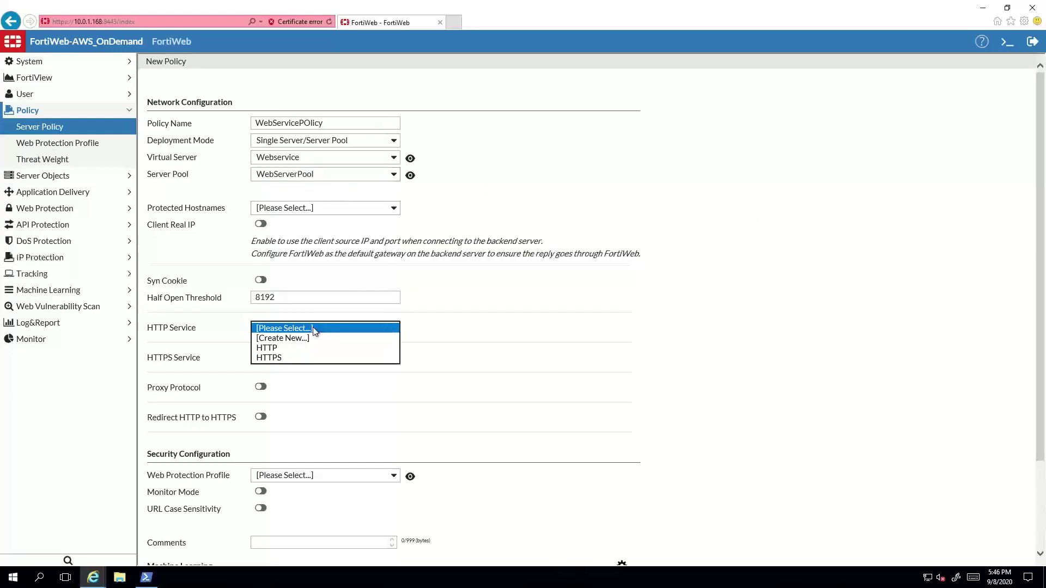
left_click(289, 348)
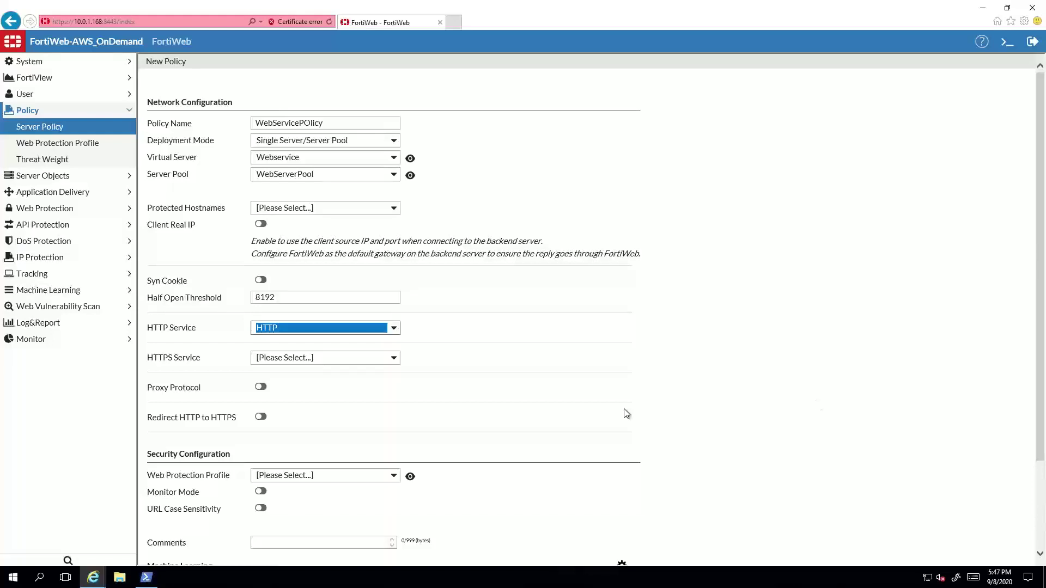
scroll(485, 400, "down", 2)
left_click(319, 364)
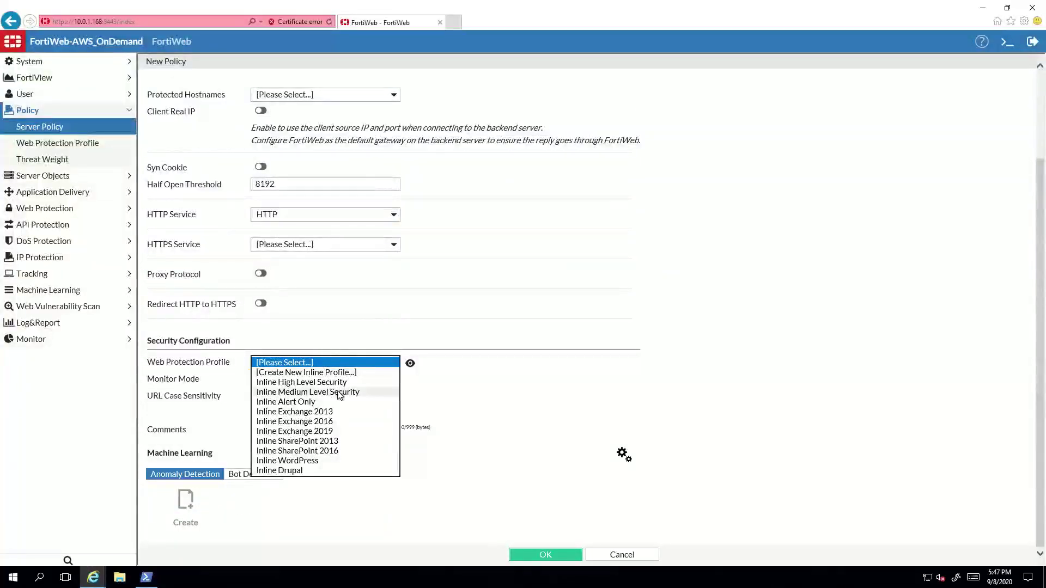
left_click(340, 393)
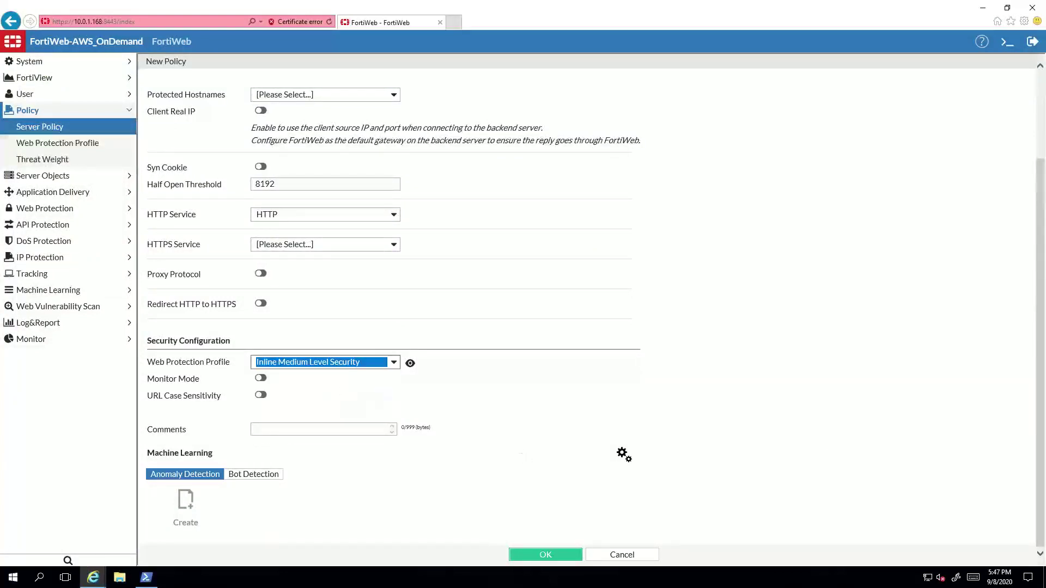
left_click(570, 556)
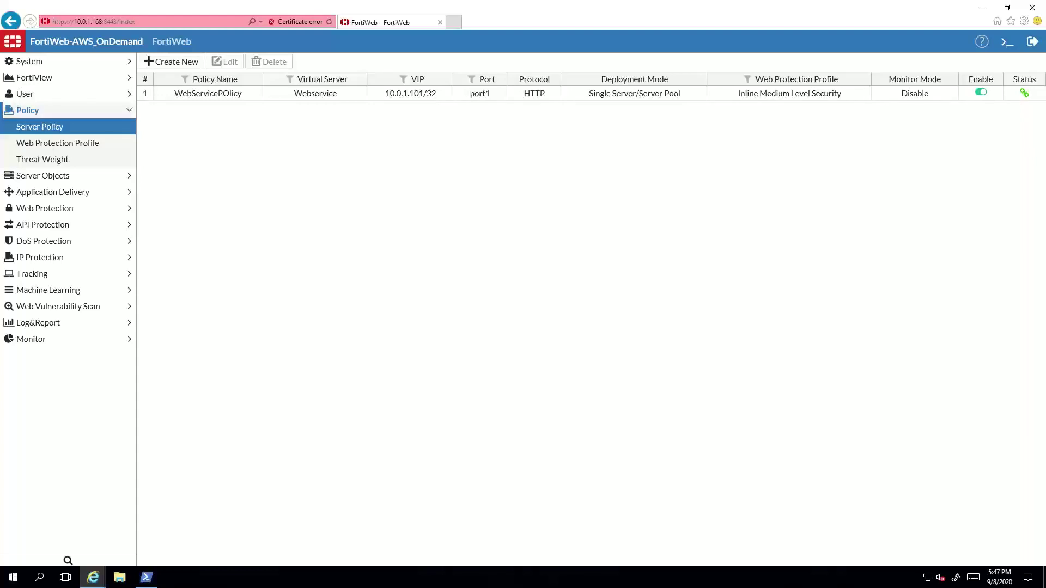
left_click(70, 325)
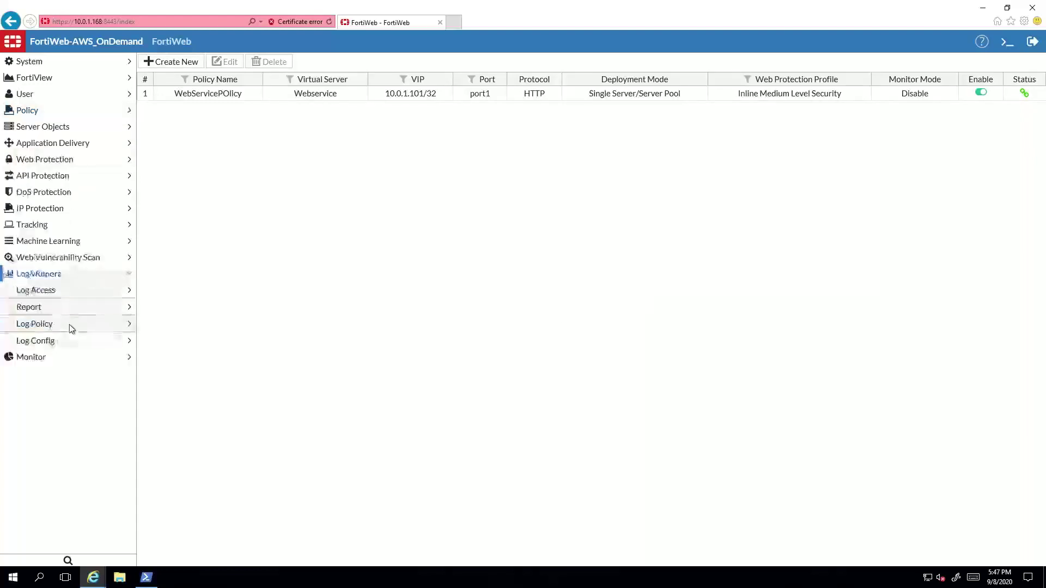
Step: Switch on Enable Traffic Log in Log Config > Other Log Settings and apply
left_click(48, 343)
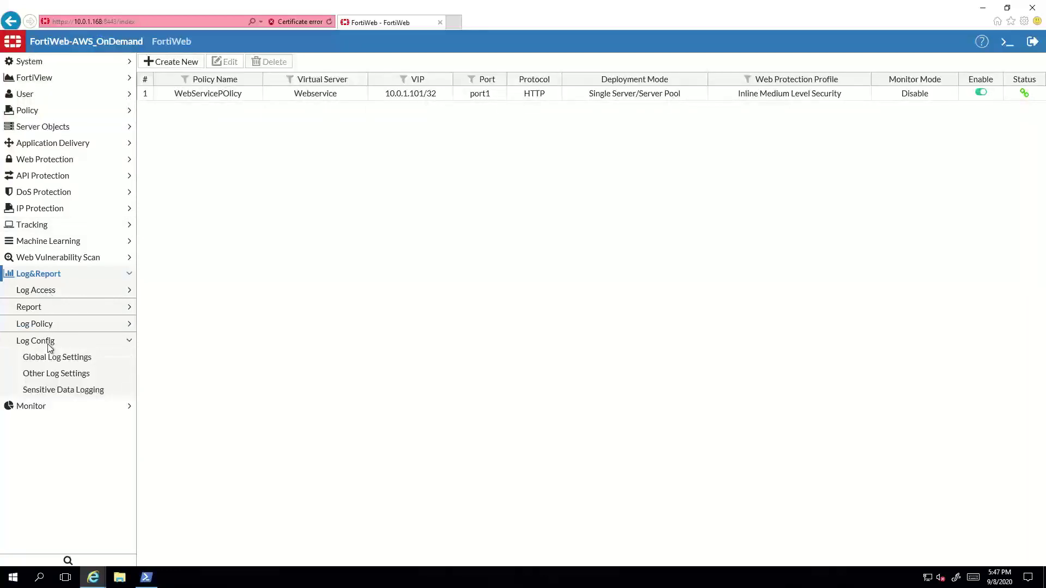
left_click(55, 381)
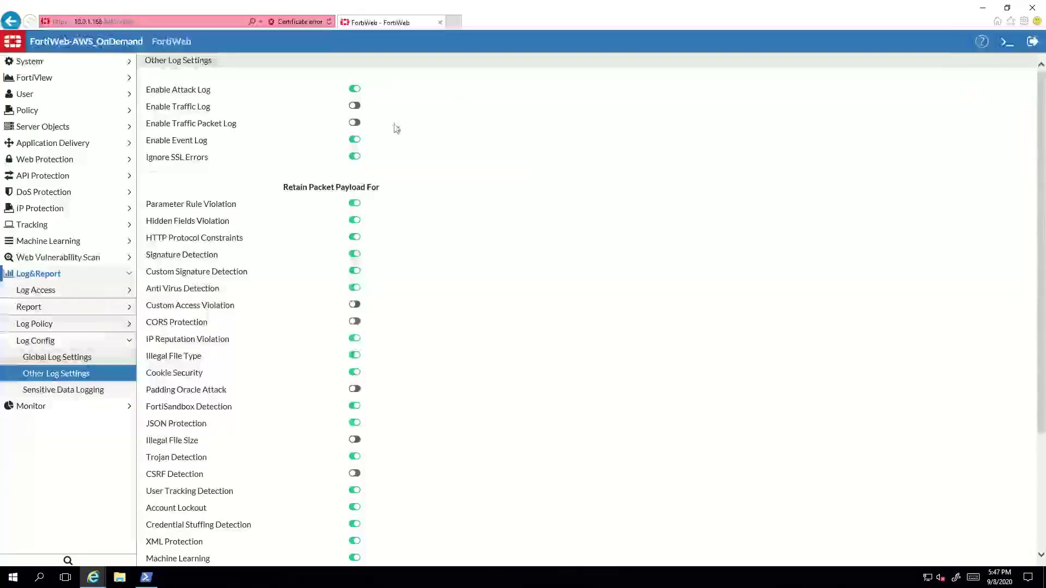
left_click(355, 107)
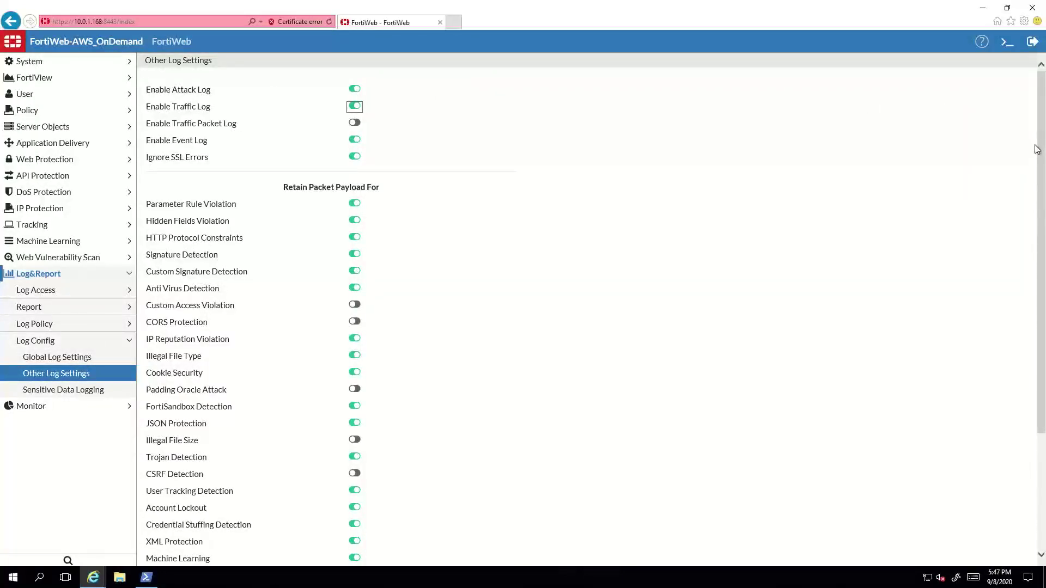
scroll(1042, 147, "down", 2)
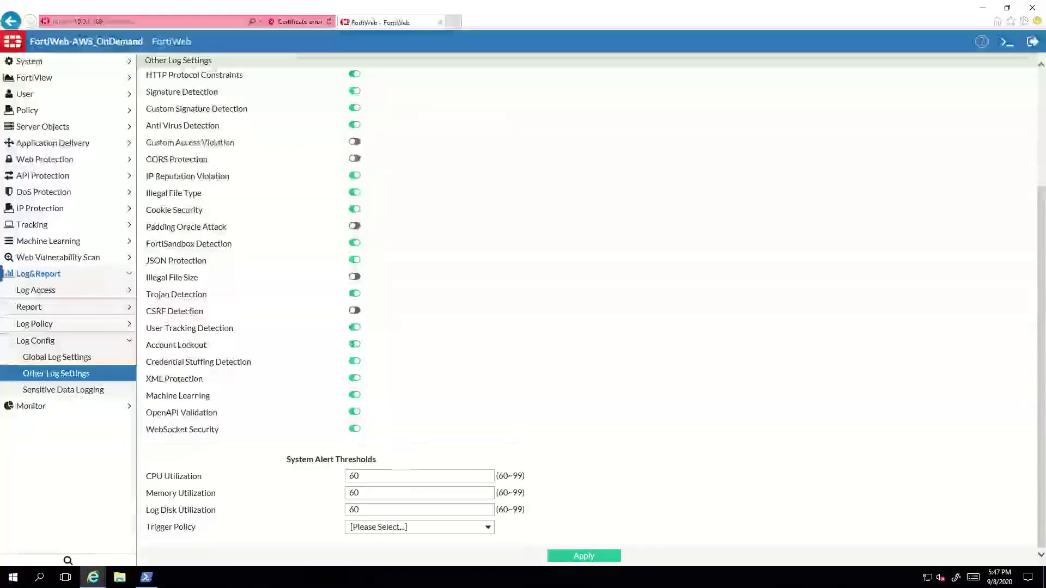
left_click(615, 553)
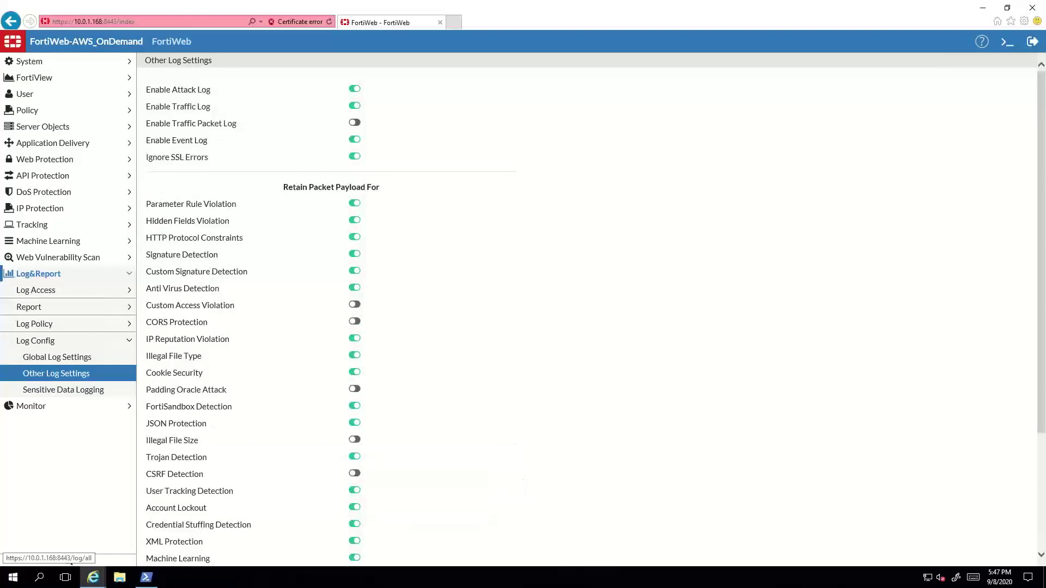
left_click(456, 23)
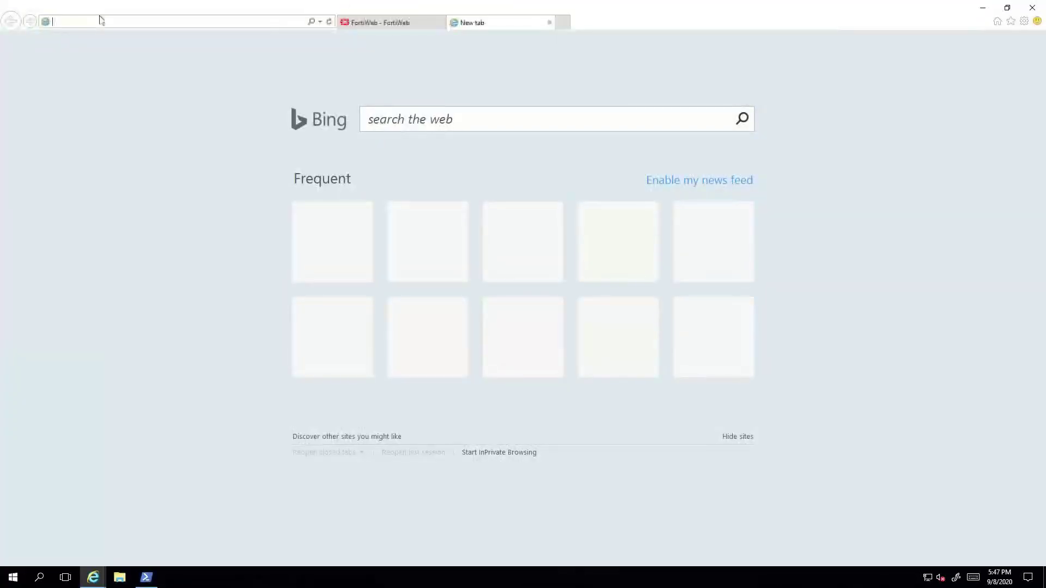
type("http")
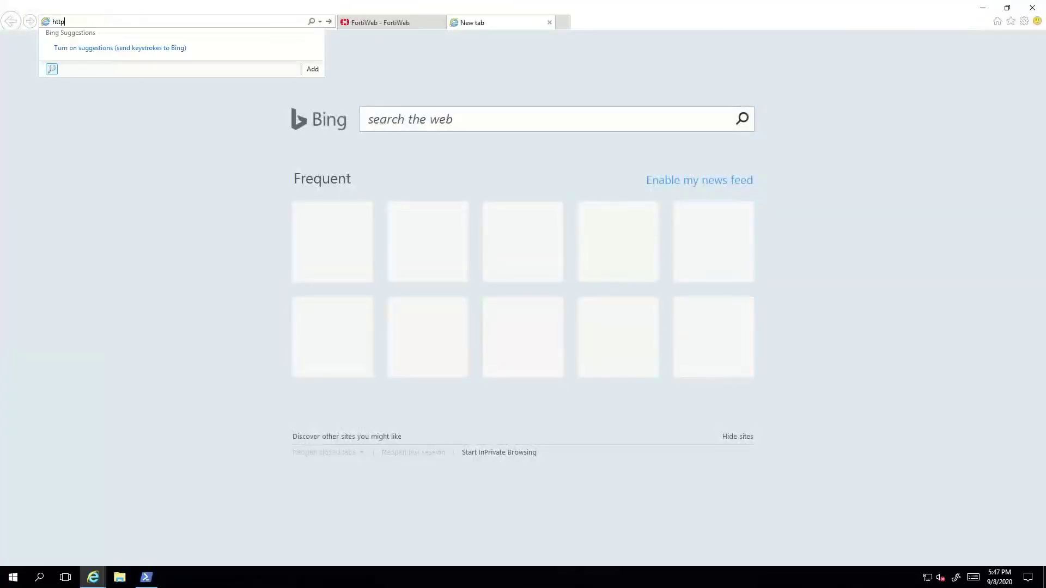
type("://10.0.1.101")
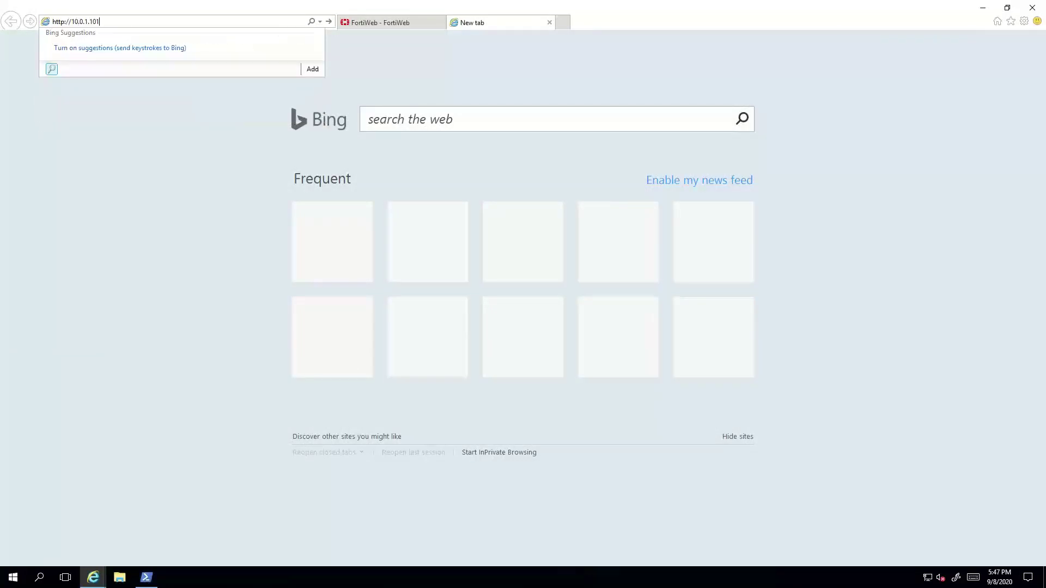
key("Return")
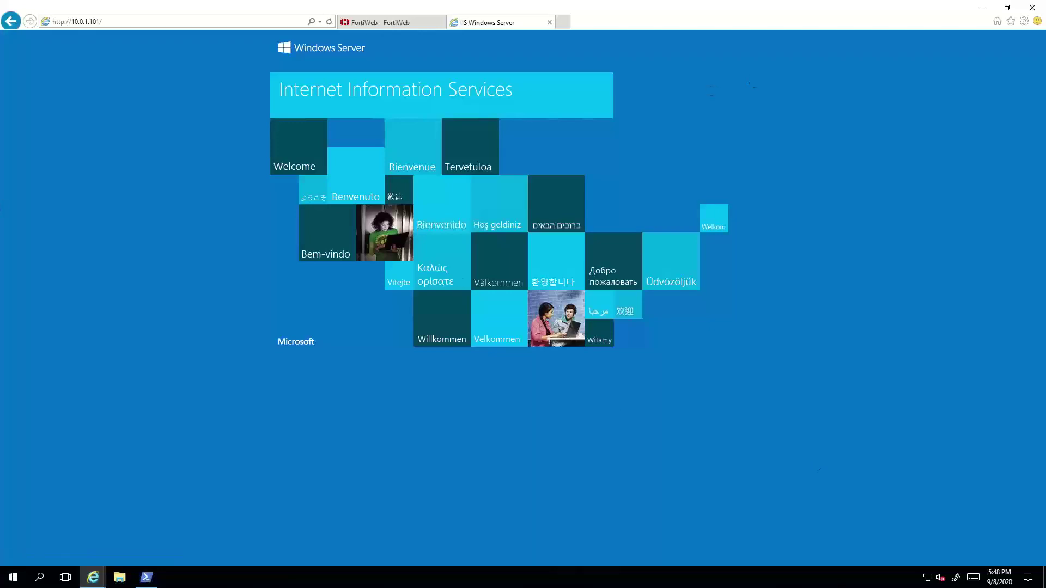
Step: Leave the remote desktop and bring up the FortiGate login page in a maximized browser
left_click(666, 12)
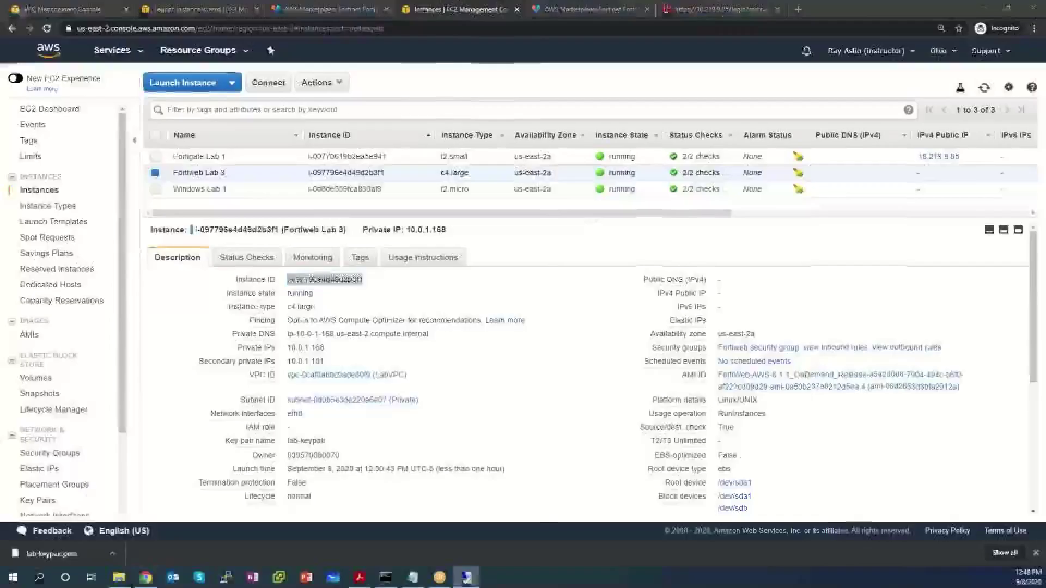
left_click(737, 8)
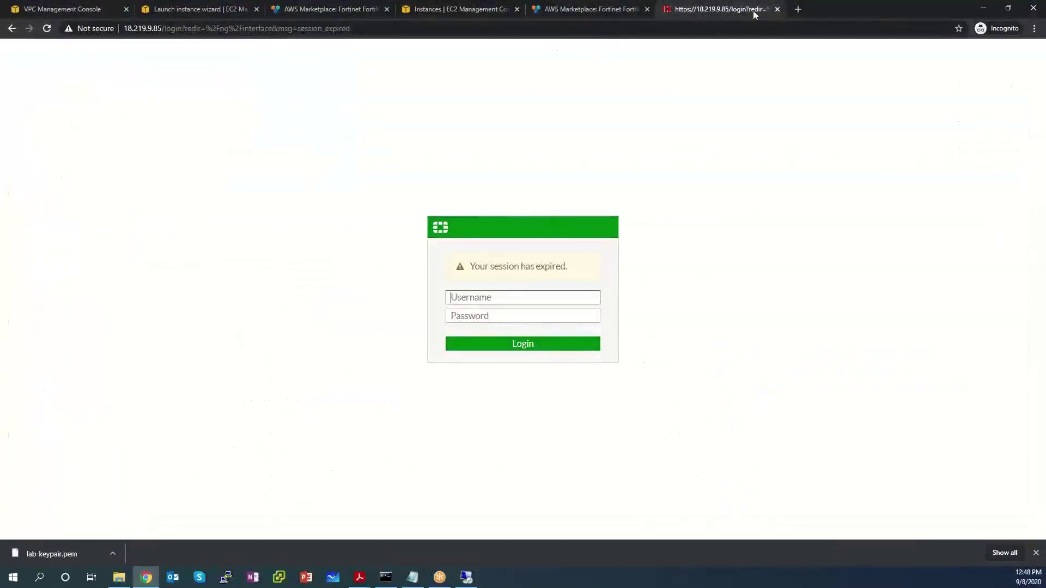
left_click_drag(846, 8, 685, 56)
left_click(747, 61)
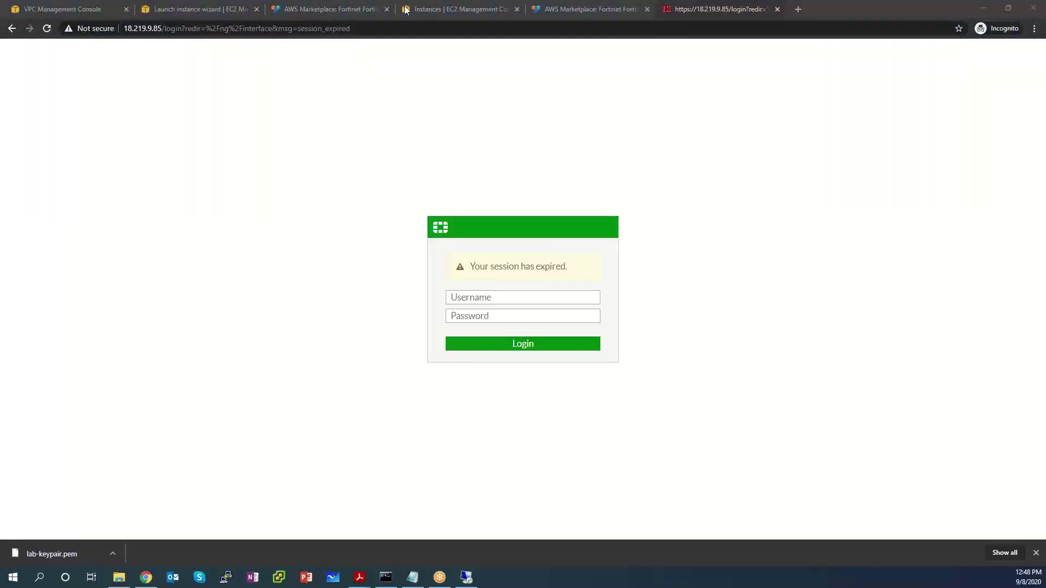
left_click(770, 91)
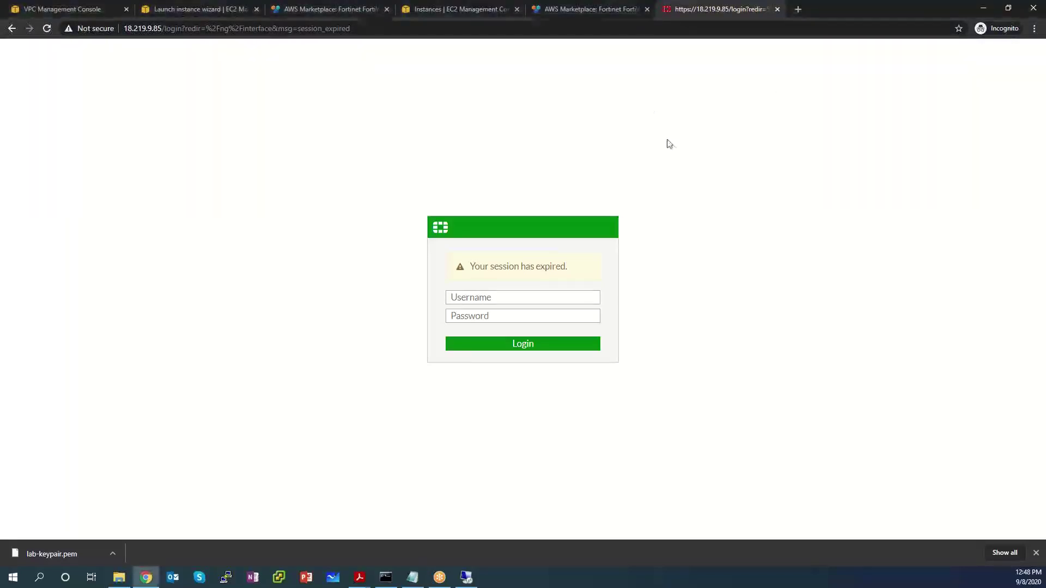
Step: Log in as admin with the password, postpone setup, and open Policy & Objects > Virtual IPs
left_click(469, 299)
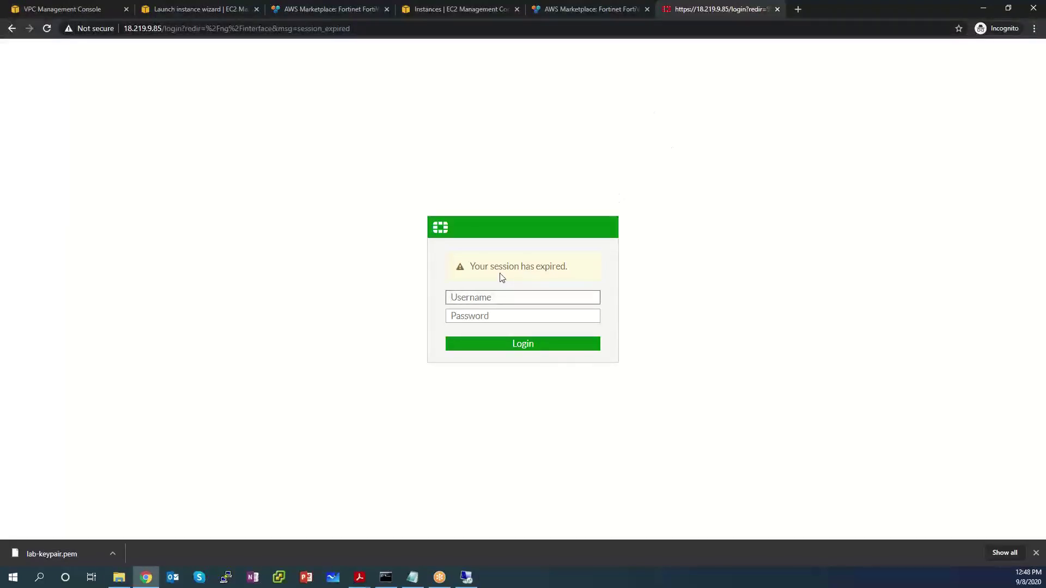
type("admin")
key("Tab")
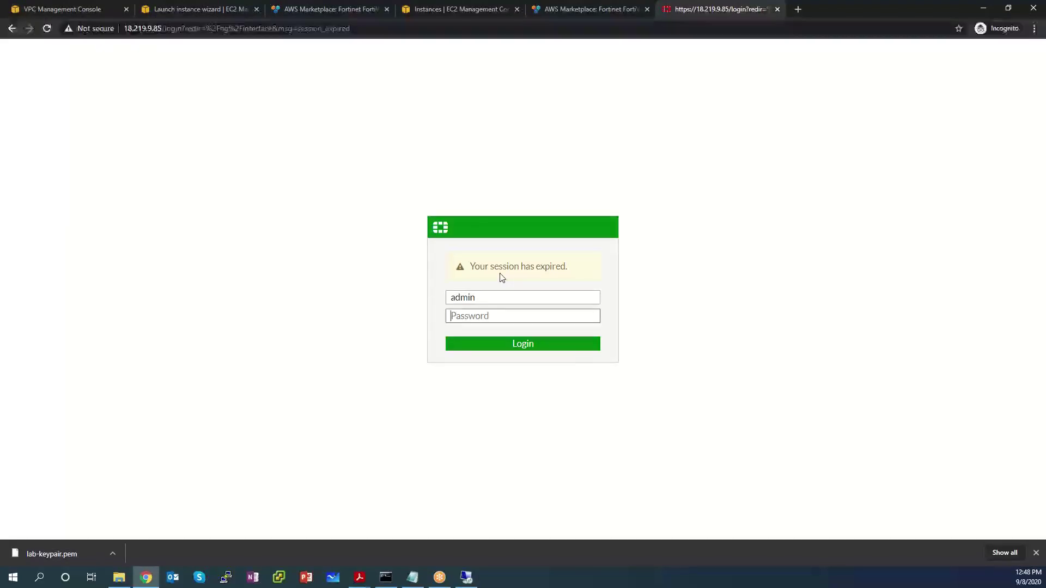
type("••••••••••••")
key("Return")
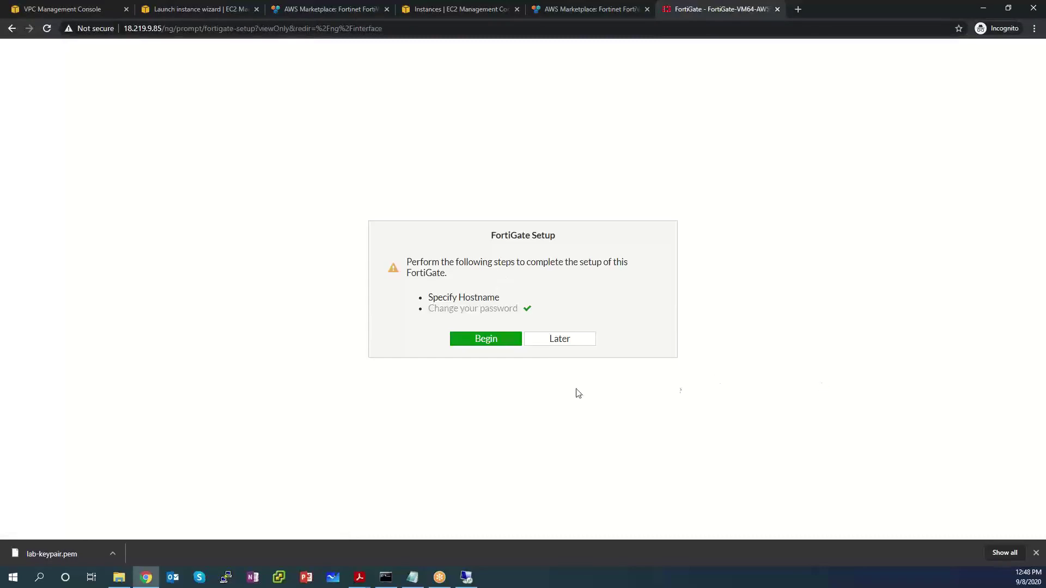
left_click(554, 342)
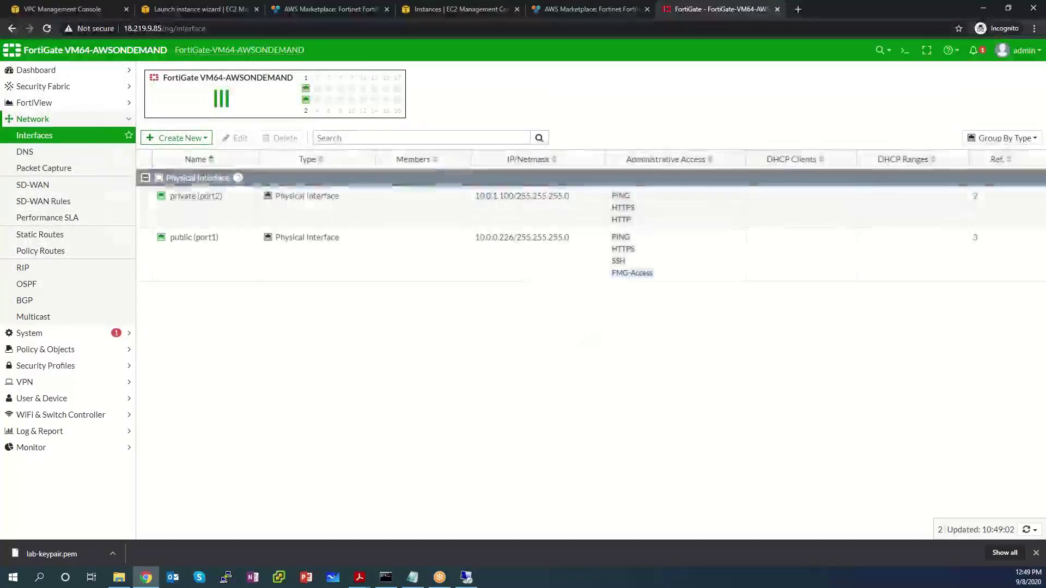
left_click(75, 353)
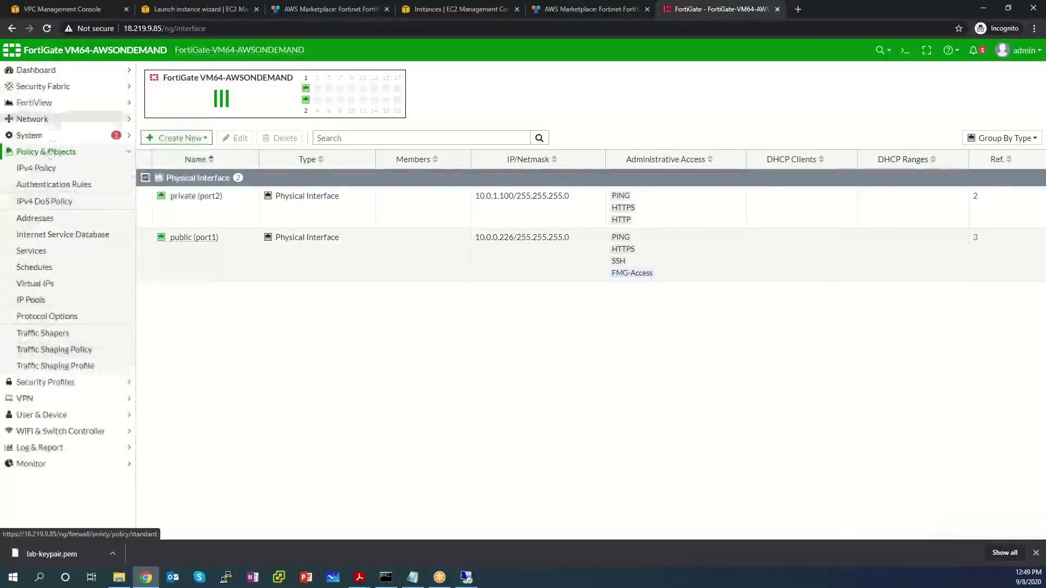
left_click(40, 288)
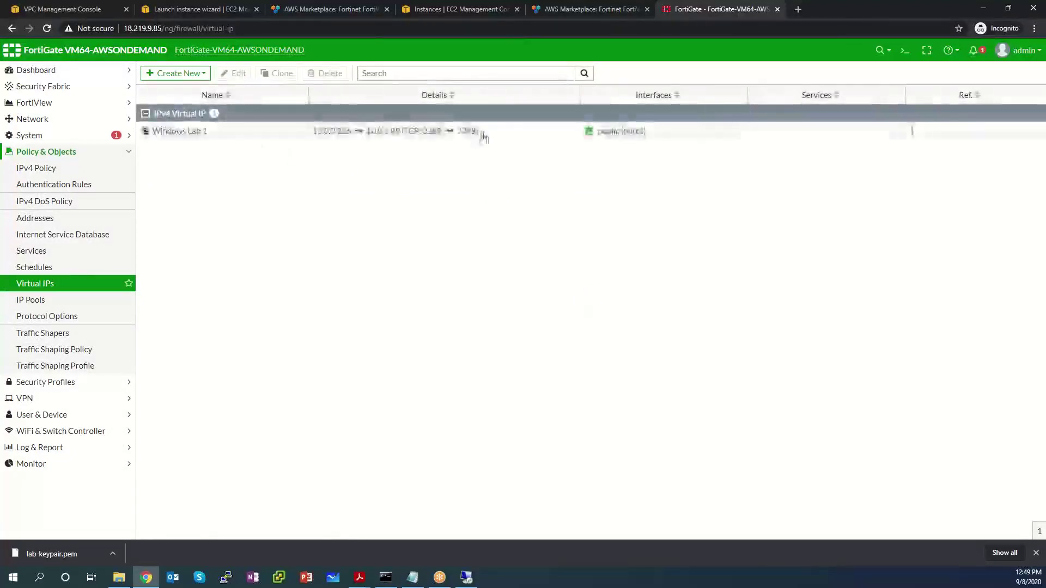
Step: Start a new virtual IP named Windows Lab 3
left_click(478, 132)
left_click(176, 73)
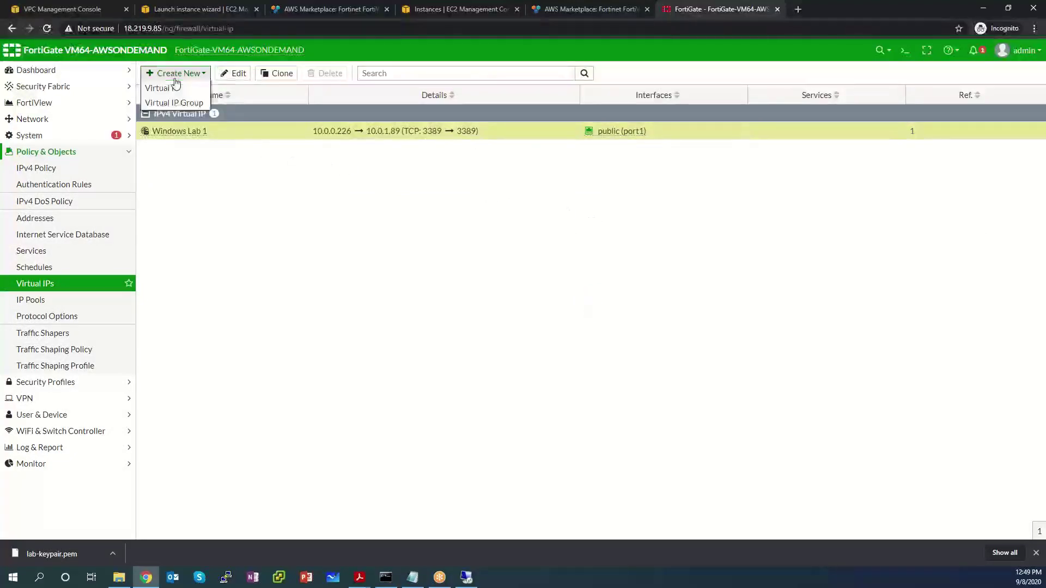
left_click(176, 90)
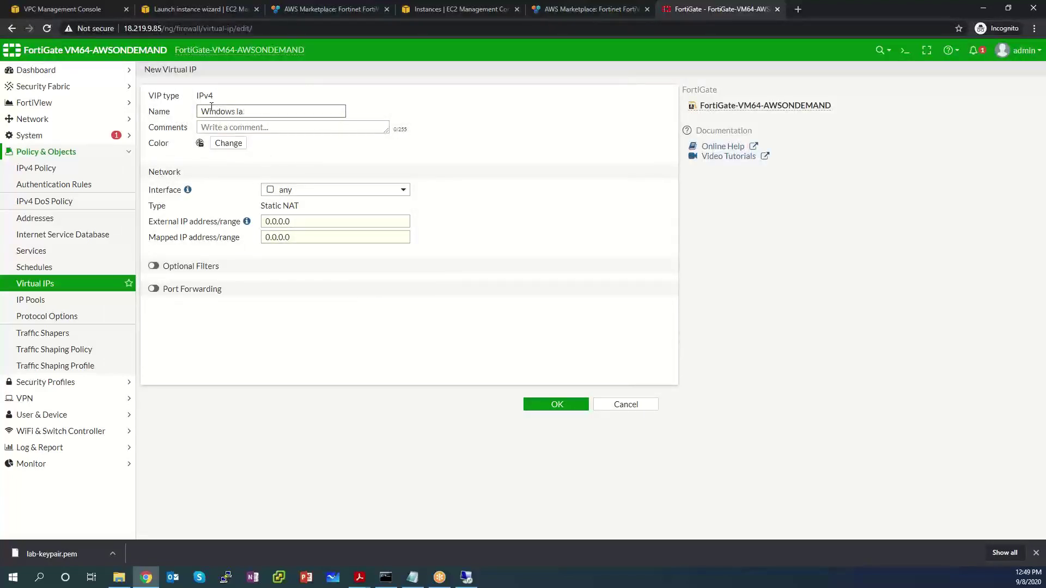
key("BackSpace")
key("BackSpace")
type("Lab")
Step: Set interface public (port1), external IP 10.0.0.226 and mapped IP 10.0.1.101
left_click(329, 189)
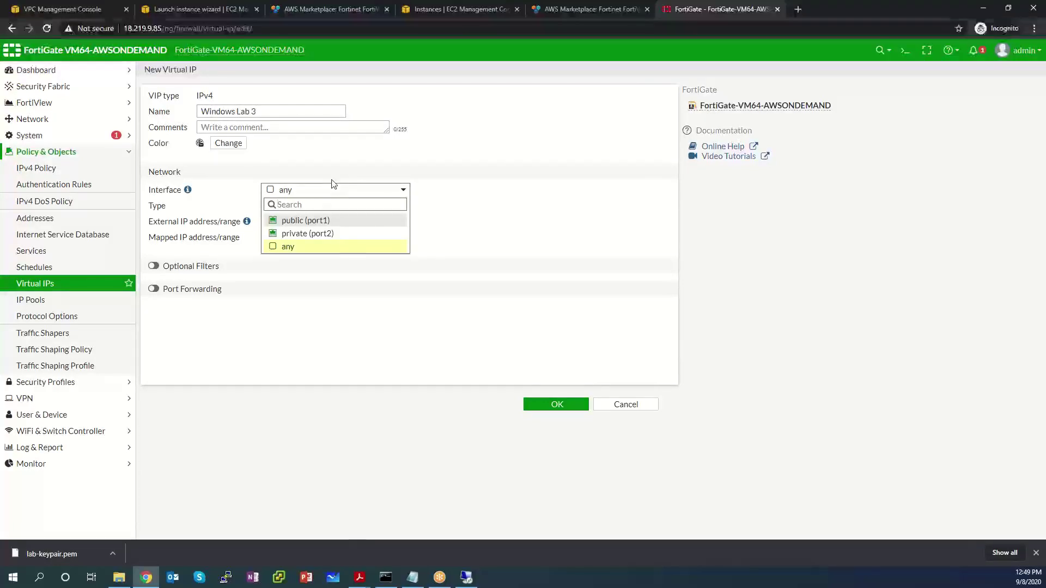
mouse_move(319, 226)
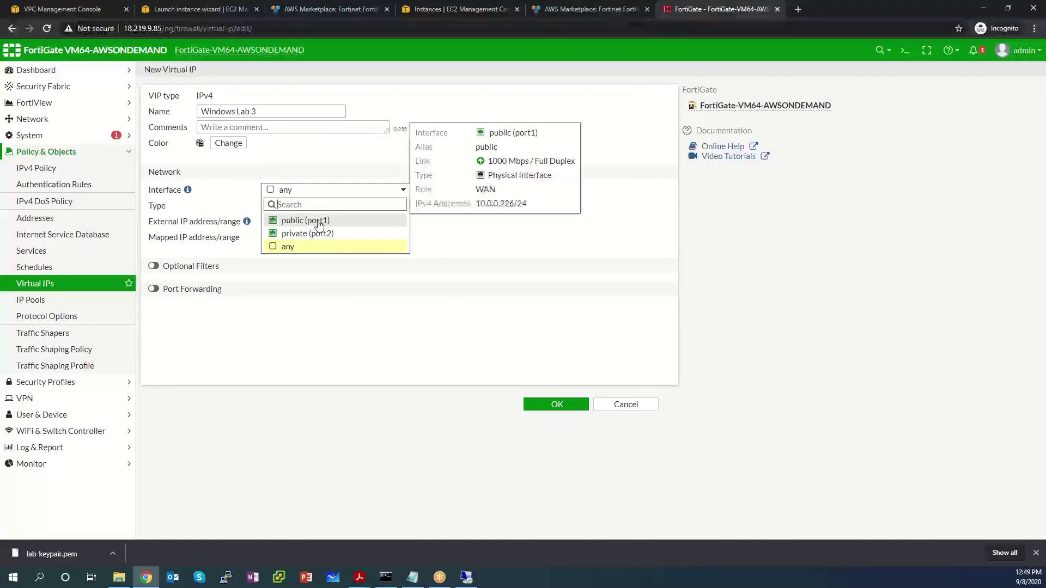
left_click(319, 221)
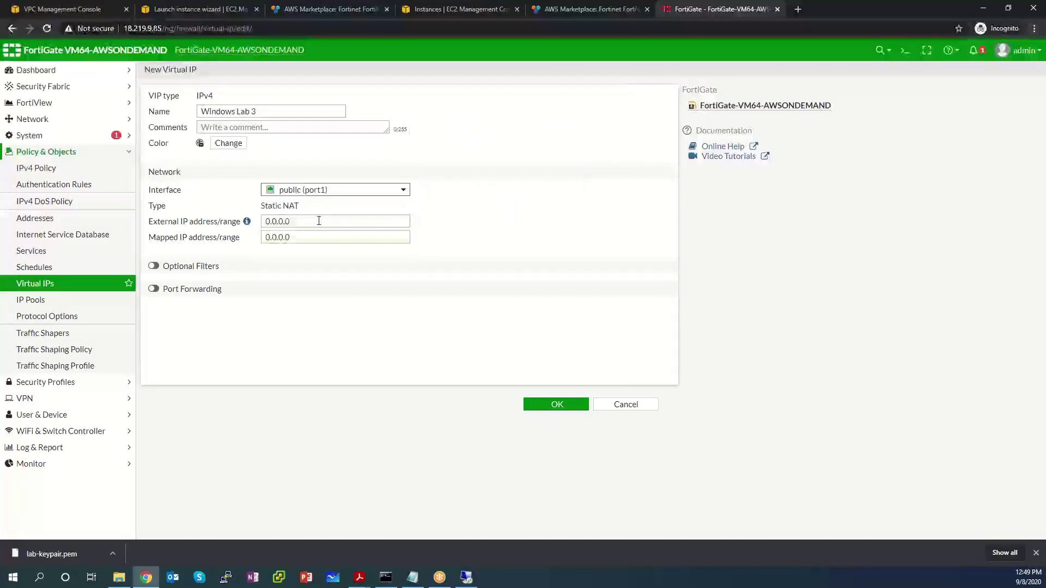
left_click(318, 221)
type("1")
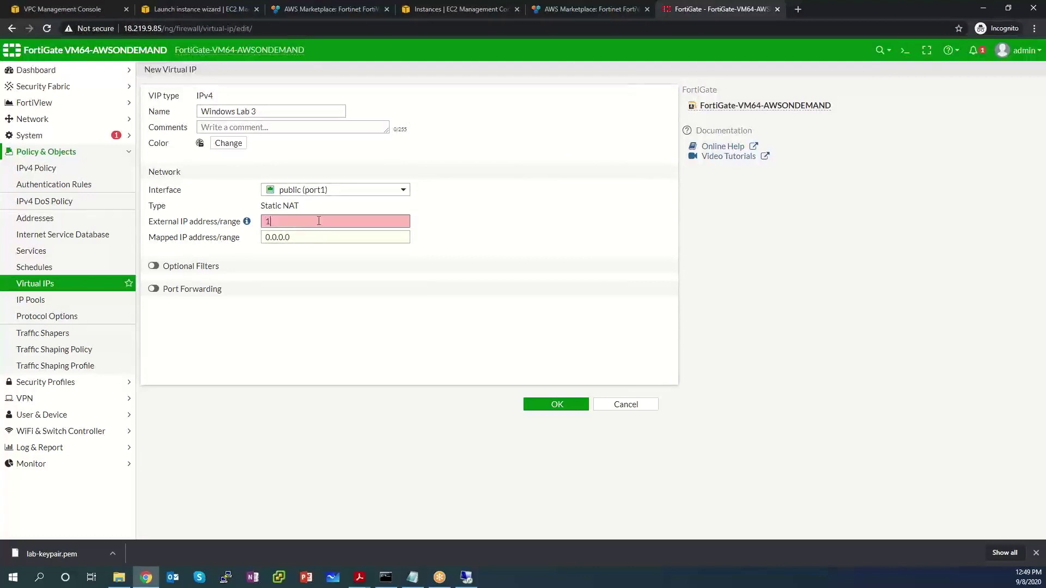
type("0.0.0.226")
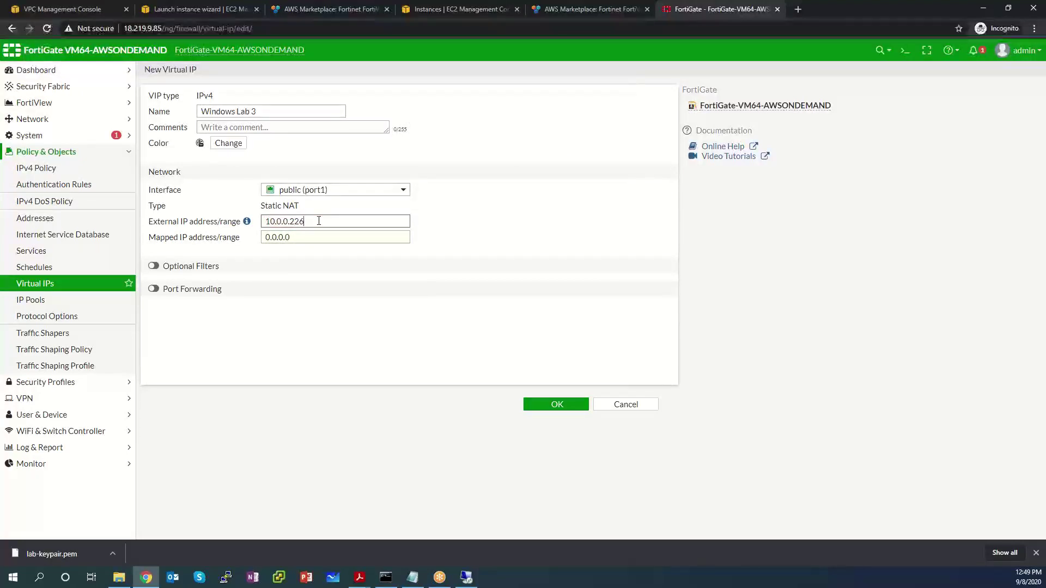
key("Tab")
type("10.0.1.")
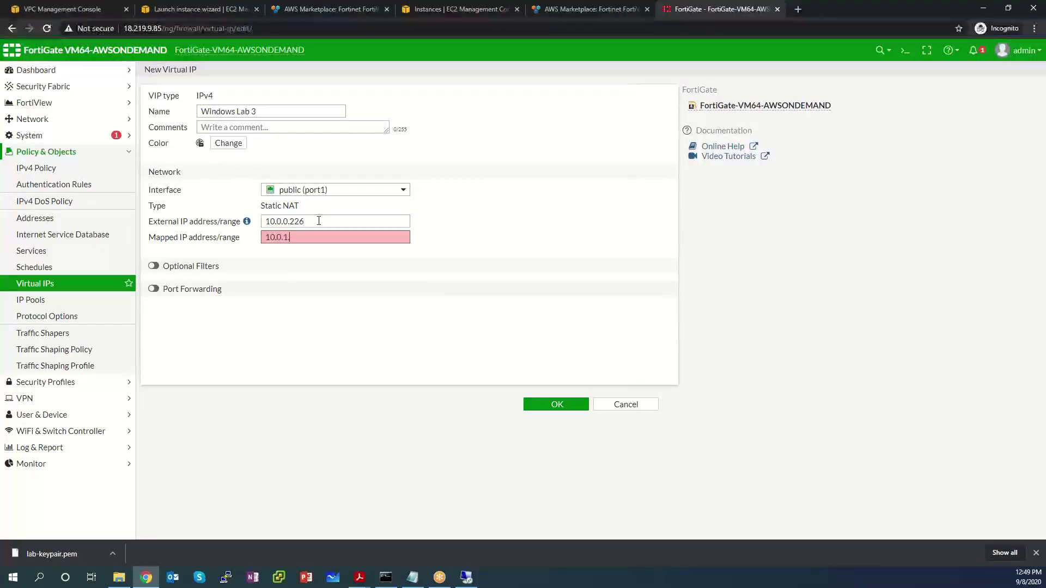
type("101")
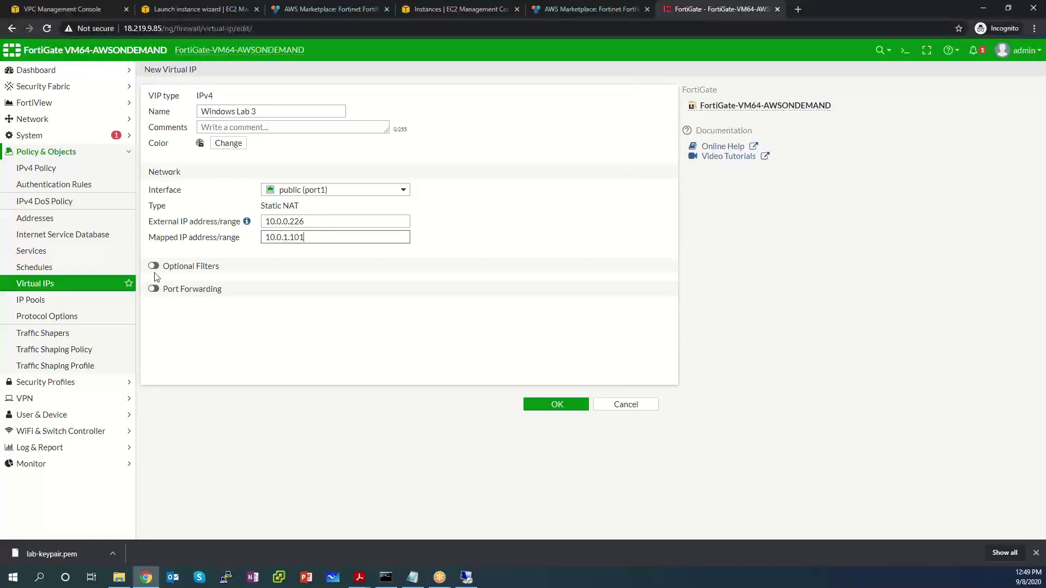
left_click(156, 278)
Step: Add an HTTP service filter under optional filters and try to save
left_click(156, 278)
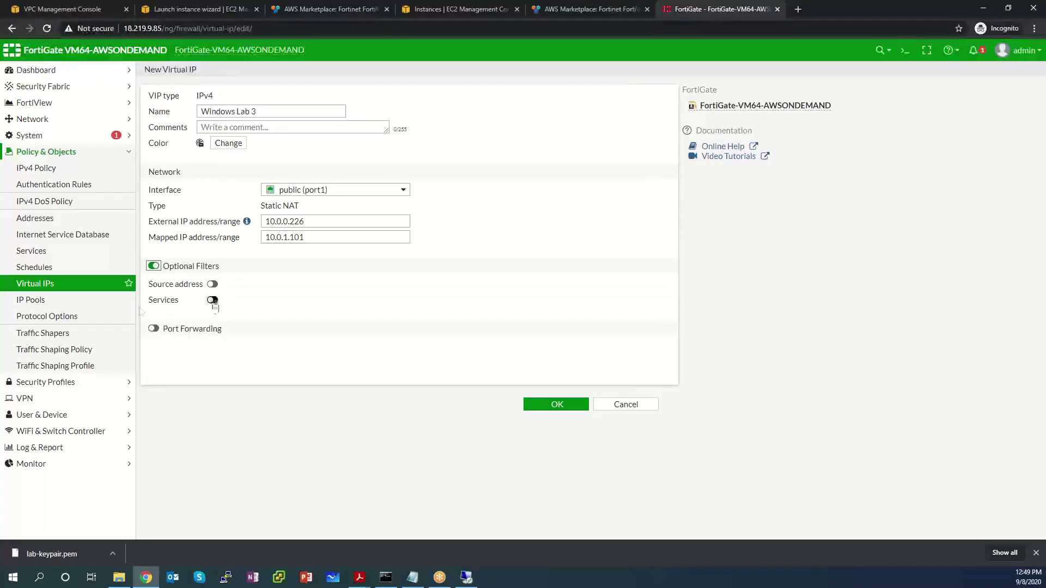
left_click(155, 267)
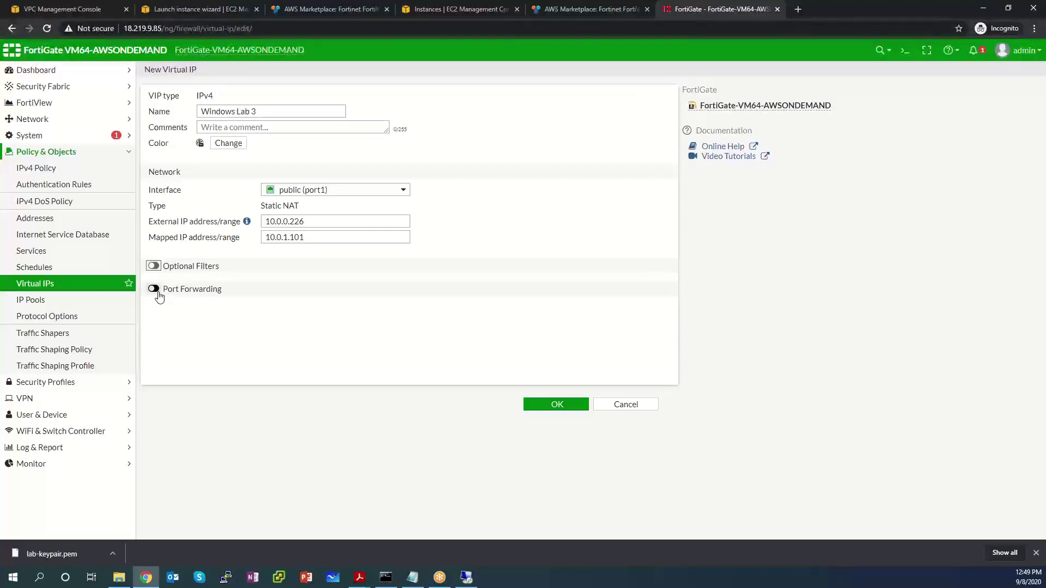
left_click(154, 266)
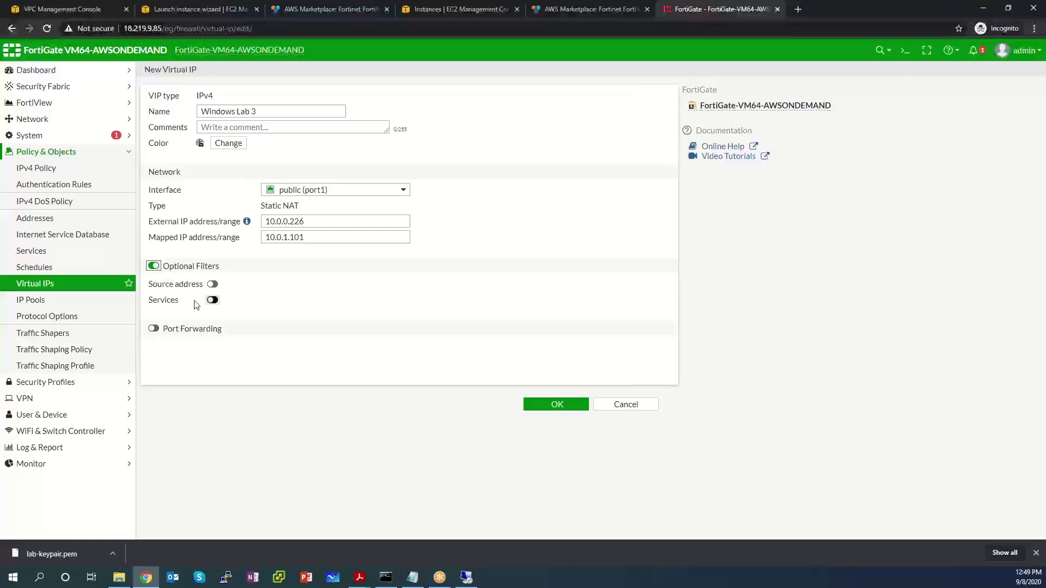
left_click(214, 299)
left_click(271, 299)
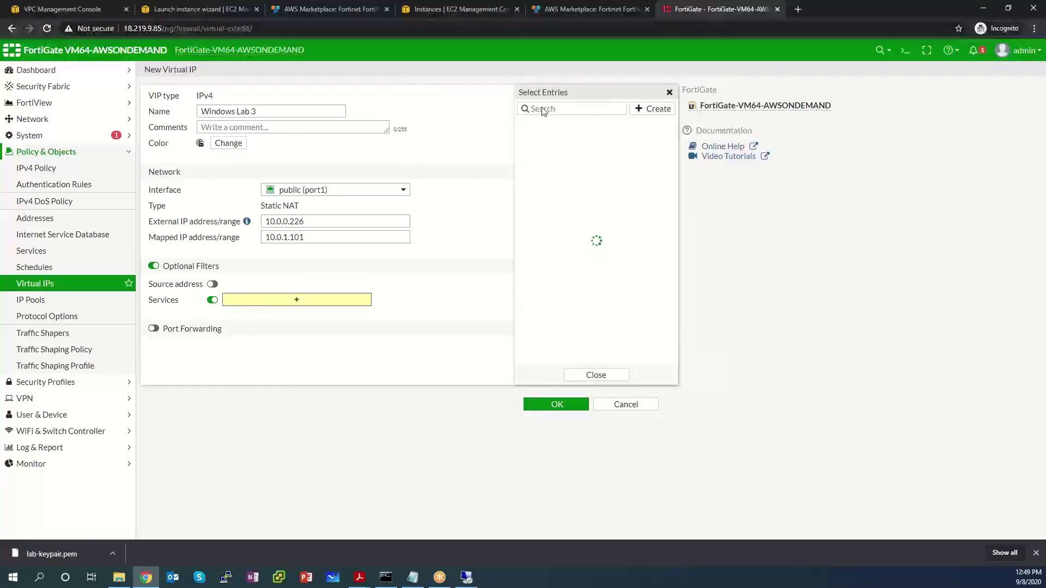
type("HTTP")
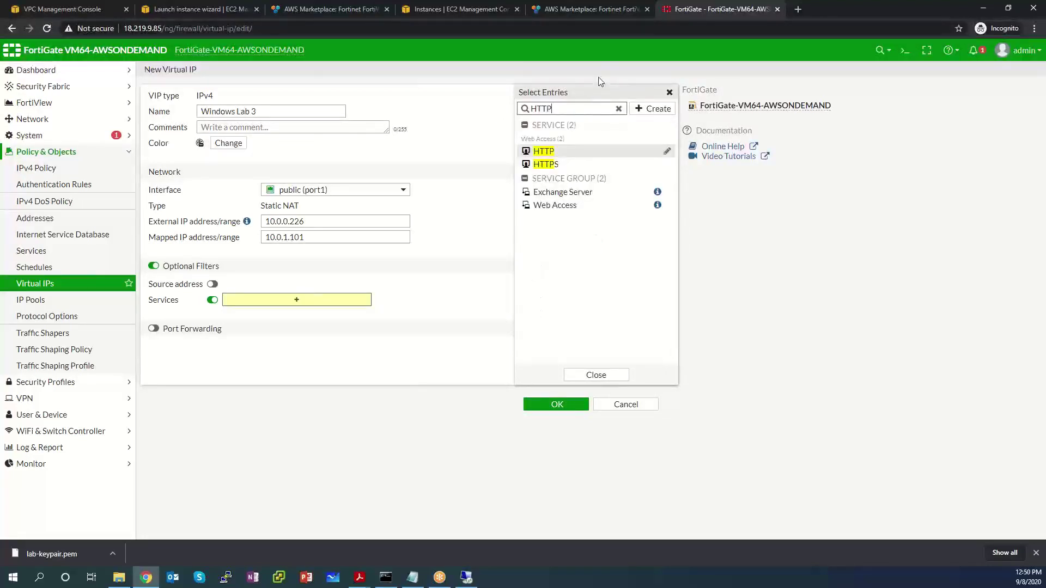
left_click(546, 152)
left_click(595, 375)
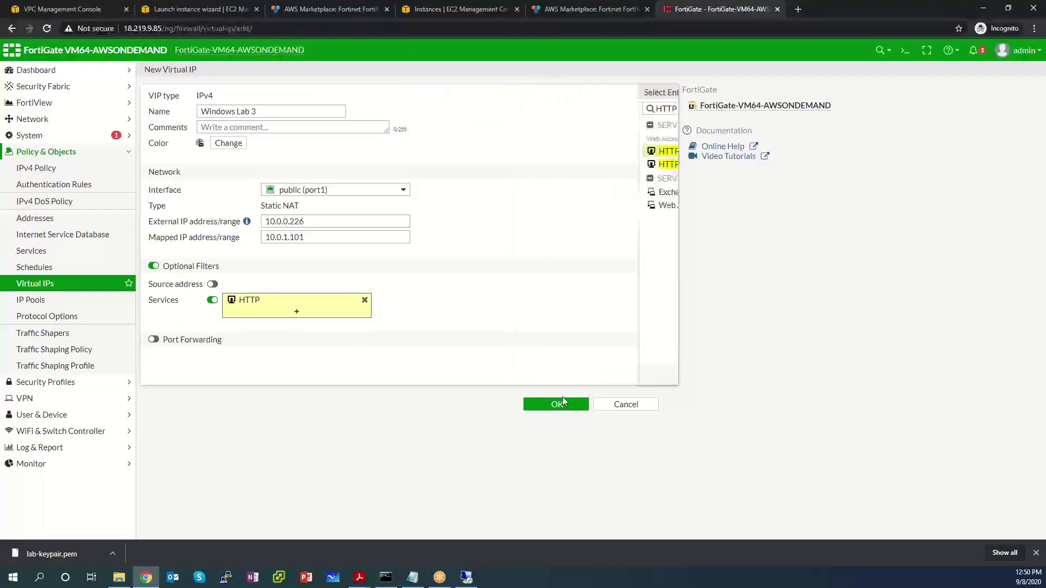
left_click(565, 404)
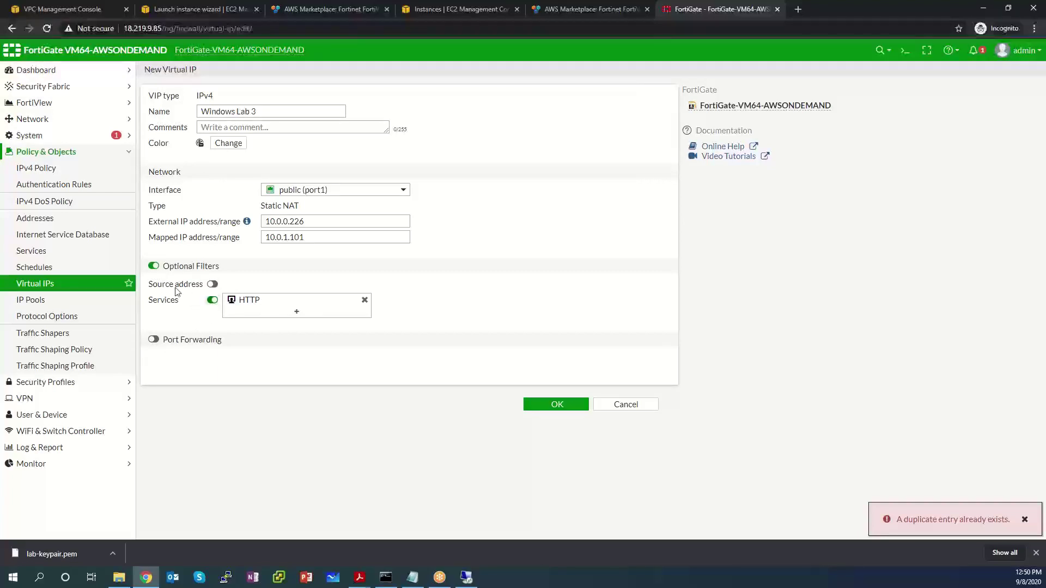
Step: Replace the filter with port forwarding, external port 80 to mapped port 80, and save
left_click(153, 266)
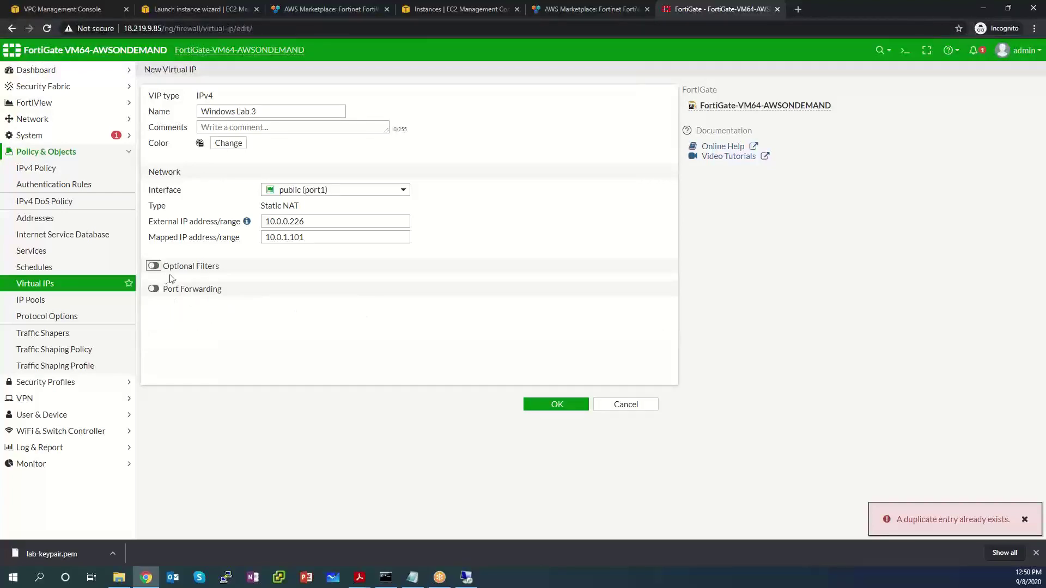
left_click(154, 290)
left_click(282, 321)
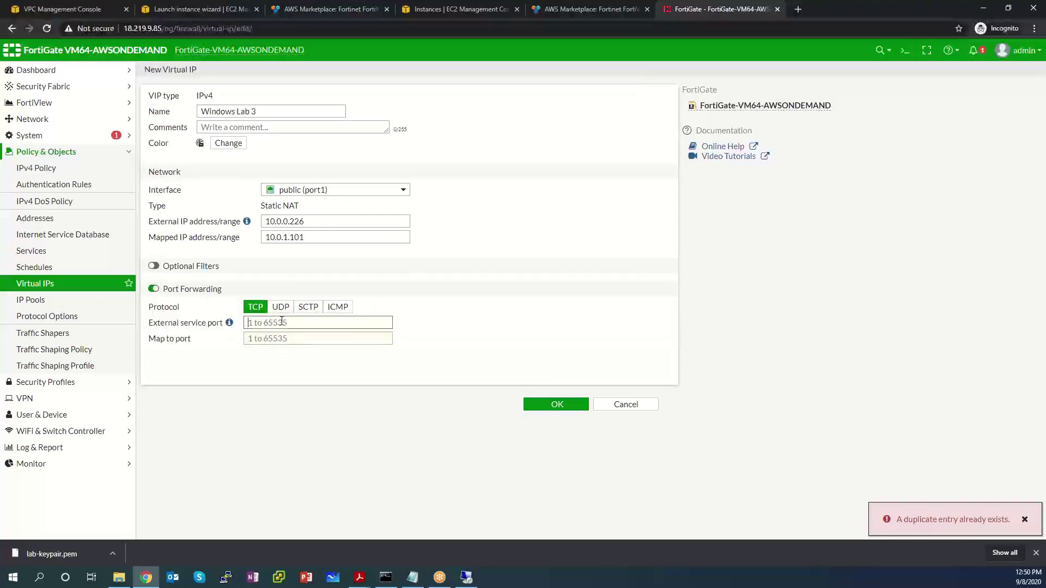
type("80")
key("Tab")
type("8")
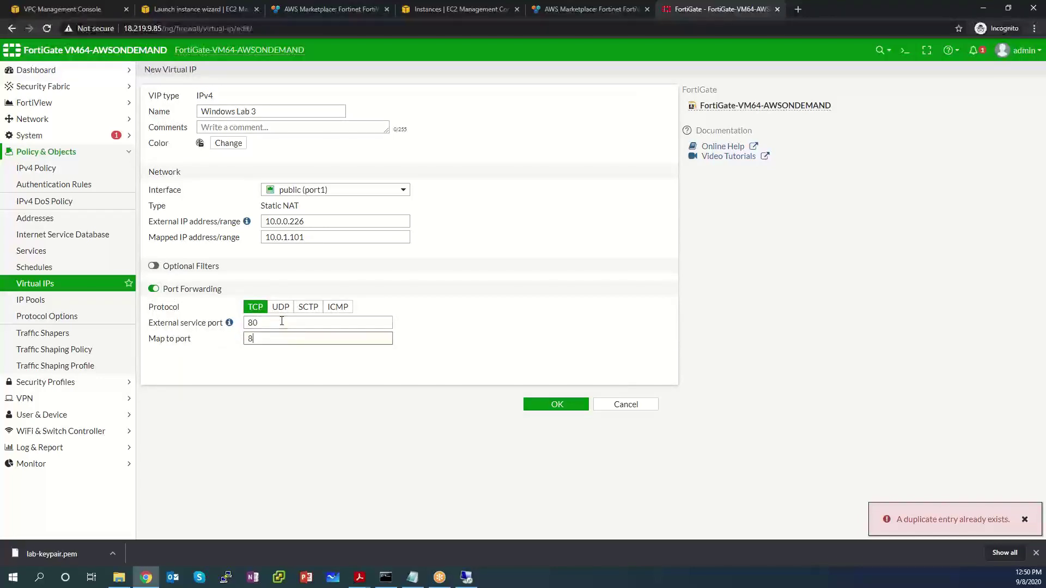
left_click(559, 404)
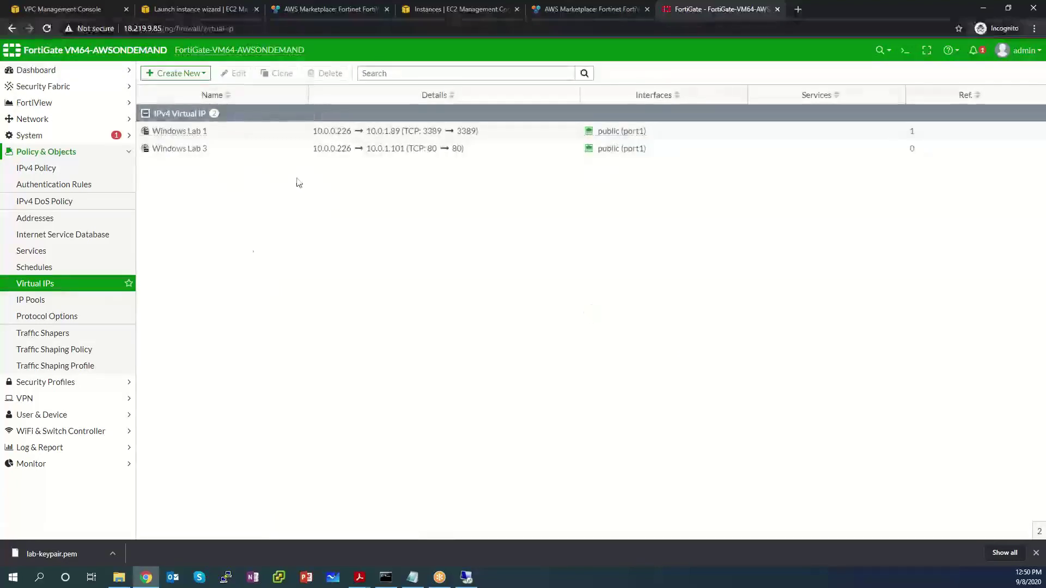
Step: Check the Windows Lab virtual IPs, then start a new IPv4 policy named 'web to fortiweb'
left_click(488, 137)
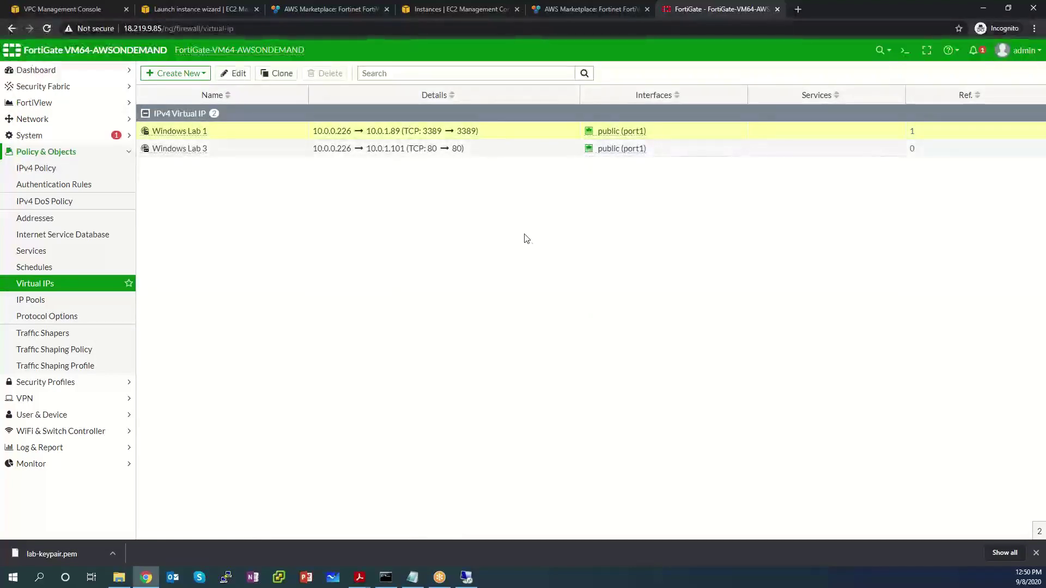
left_click(479, 149)
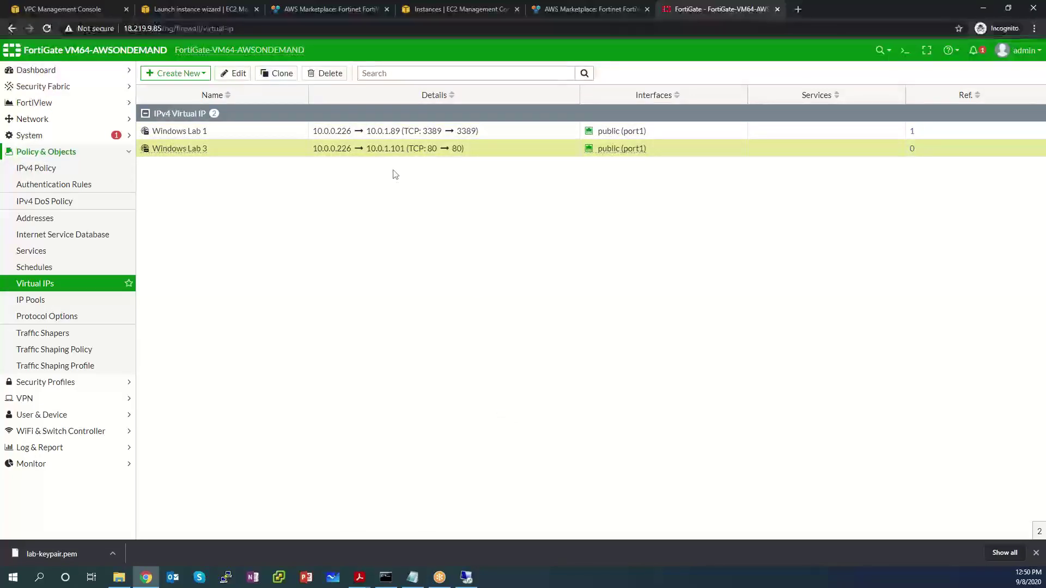
left_click(61, 169)
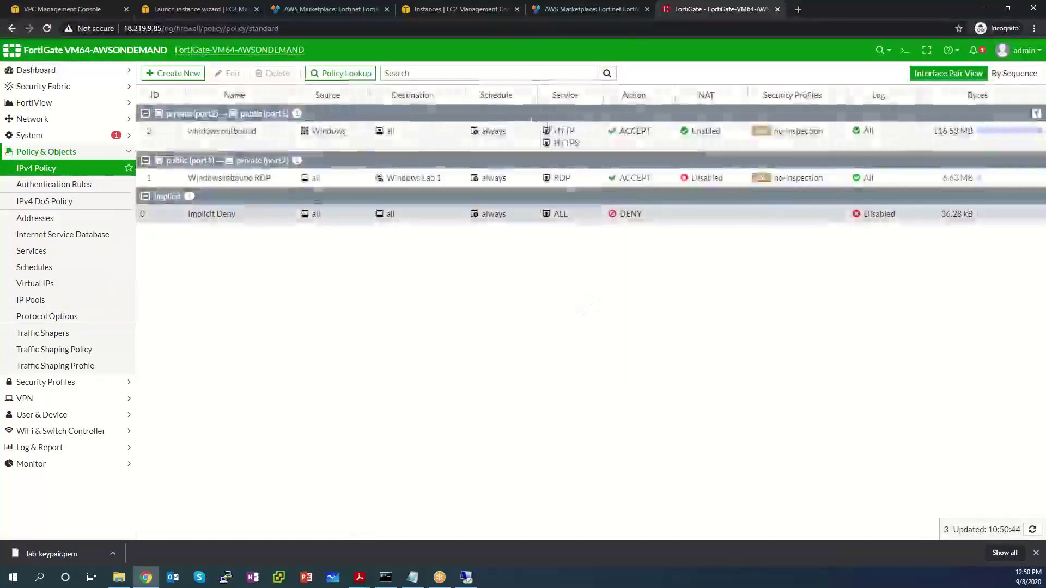
left_click(157, 73)
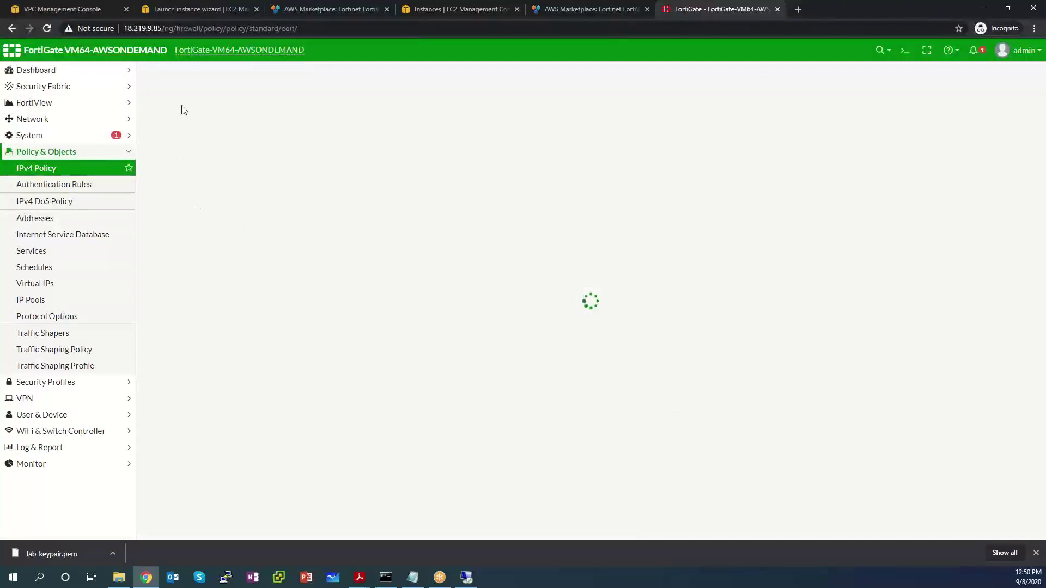
left_click(253, 103)
type("W")
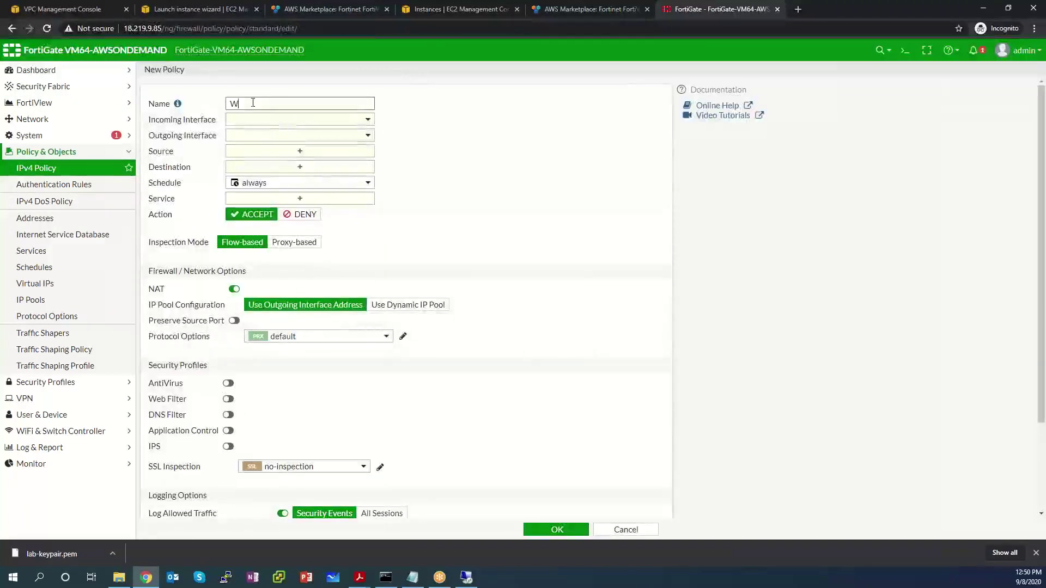
type("indows web")
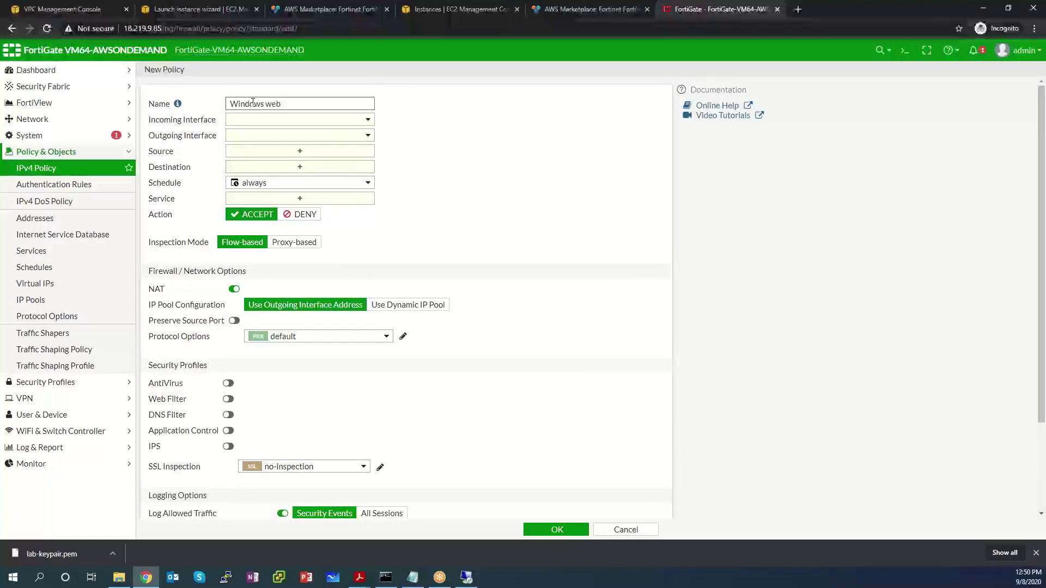
key("BackSpace")
key("BackSpace")
key("BackSpace")
key("BackSpace")
key("BackSpace")
key("BackSpace")
key("BackSpace")
type("web to fortiweb")
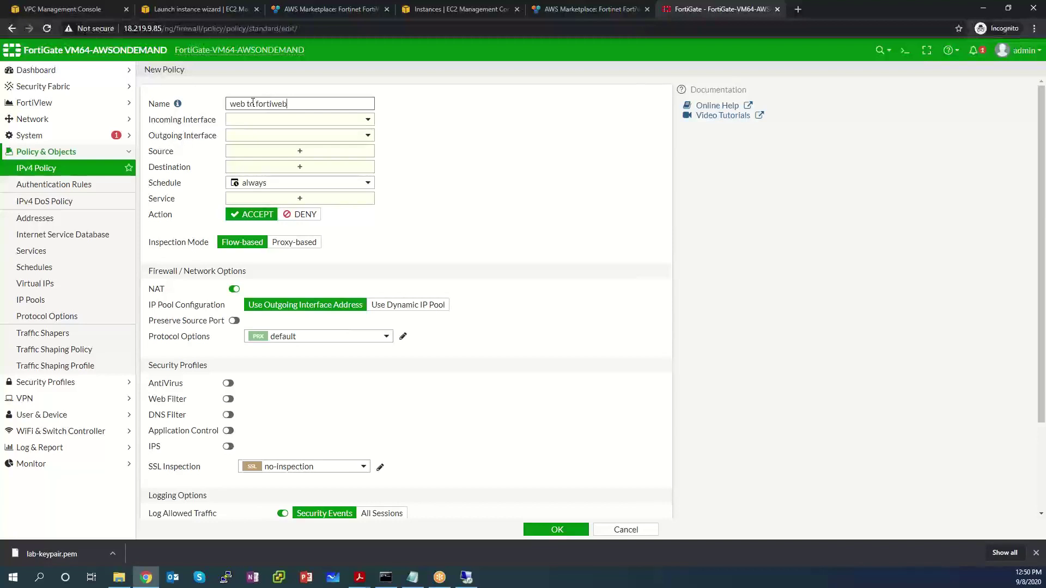
Step: Route the policy from public (port1) to private (port2) with source all and destination Windows Lab 3
left_click(291, 120)
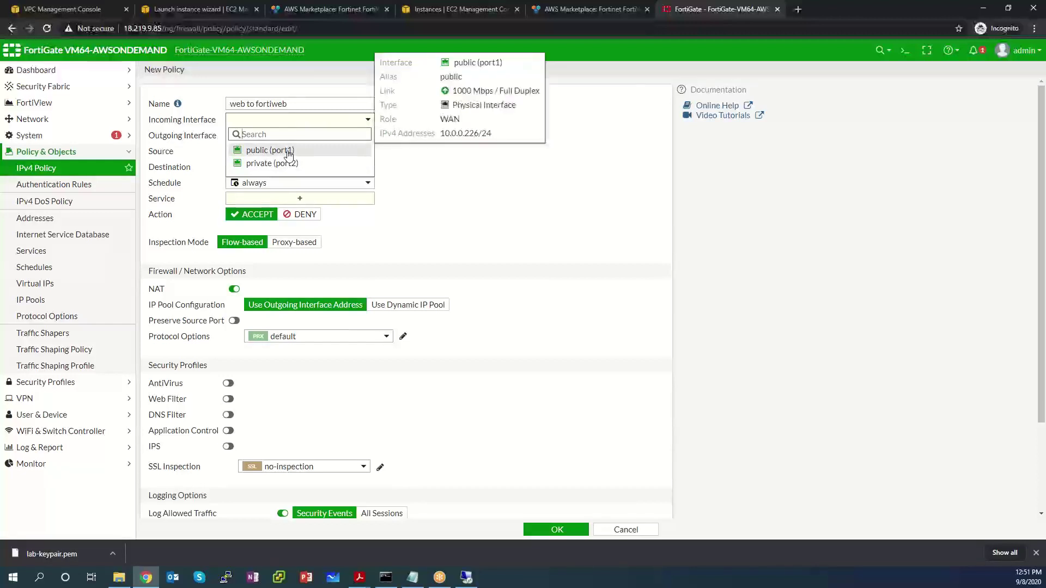
left_click(289, 154)
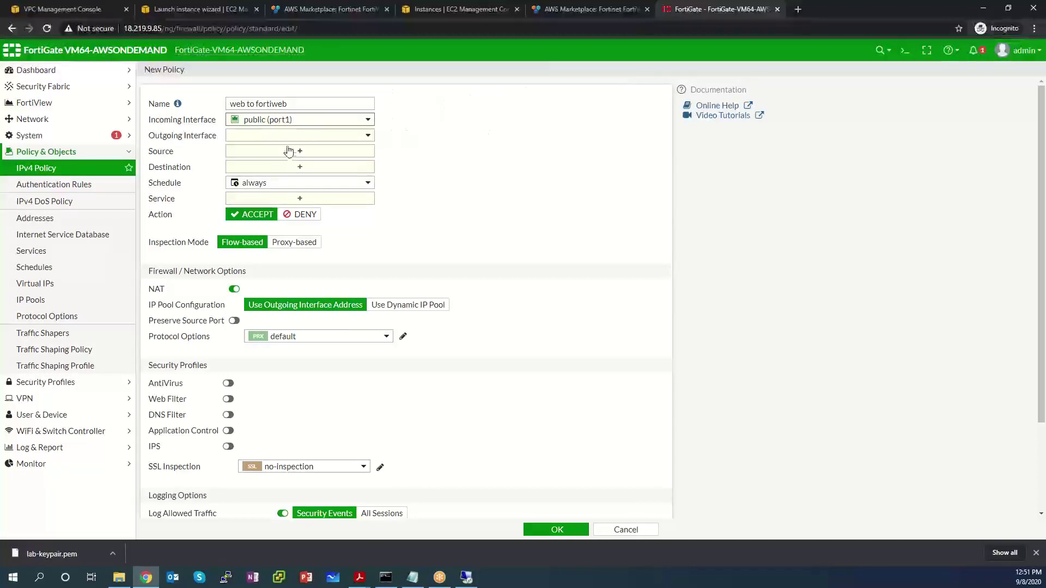
left_click(297, 178)
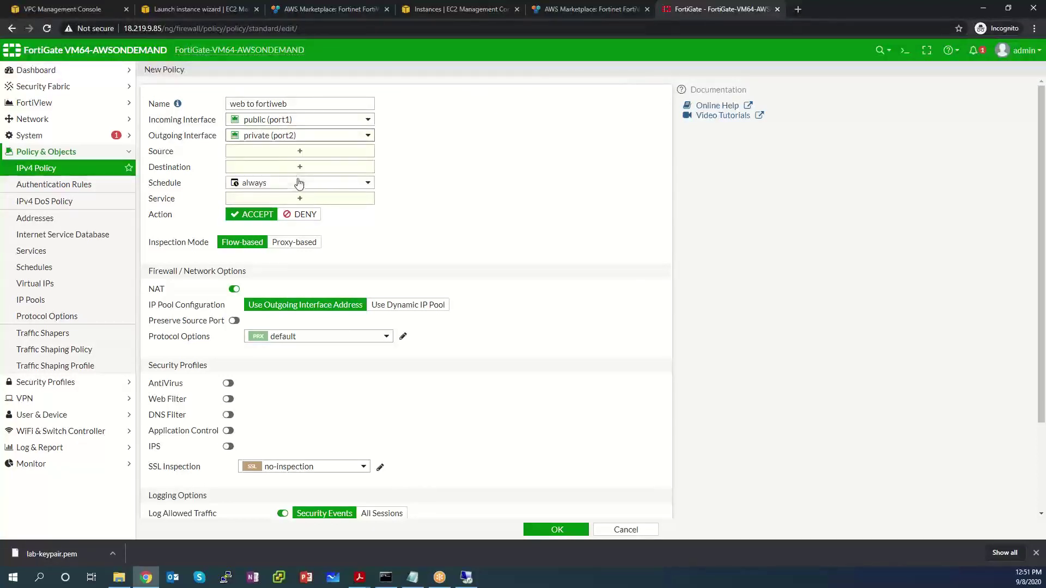
left_click(273, 152)
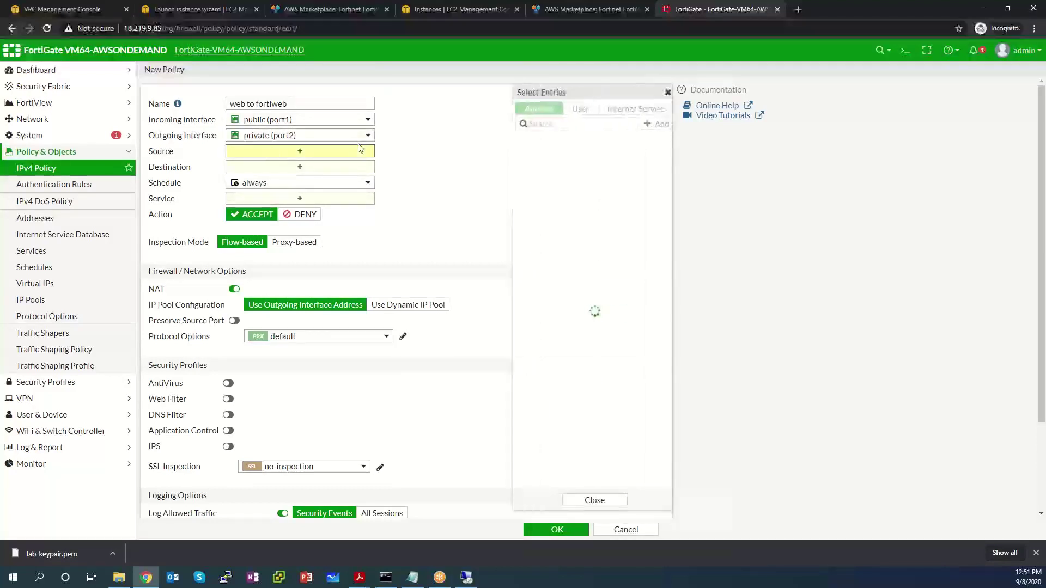
left_click(535, 155)
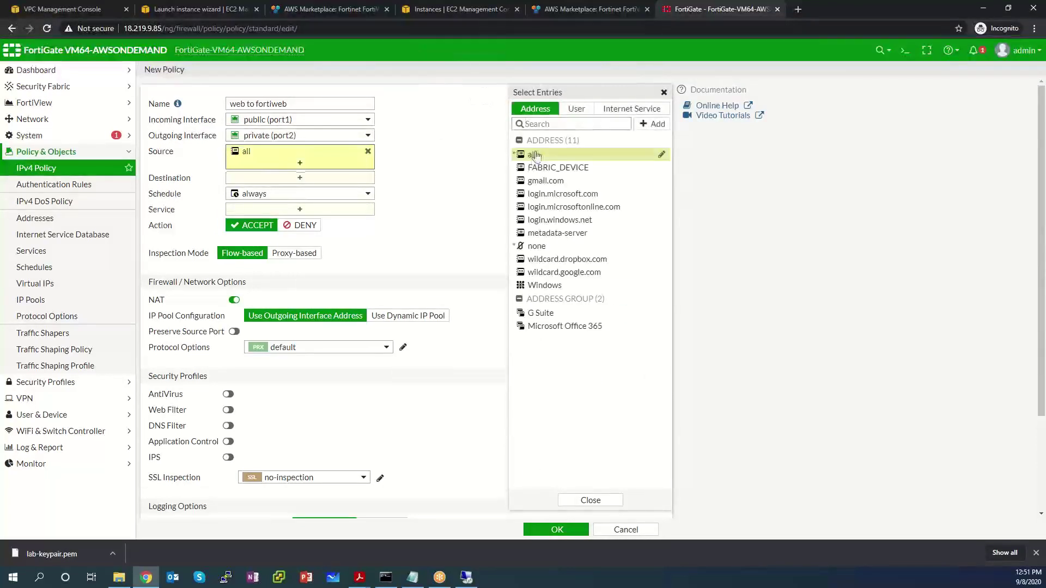
left_click(330, 183)
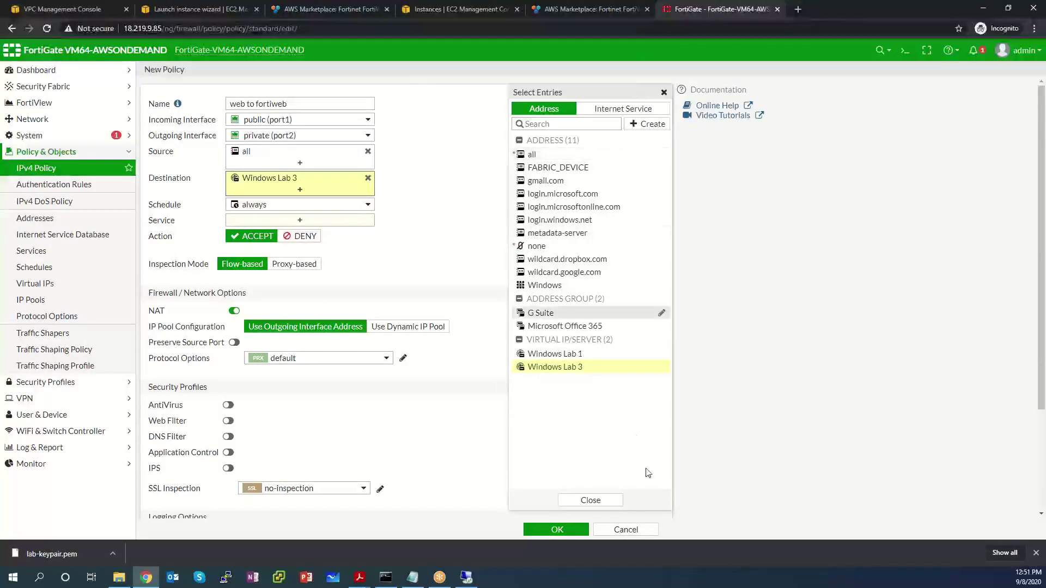
left_click(590, 500)
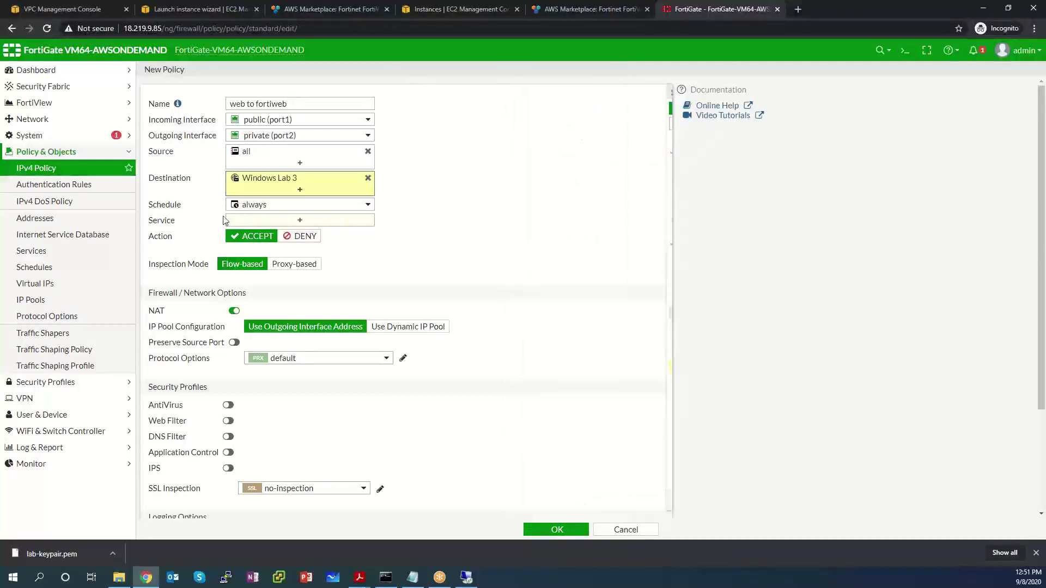
Step: Allow HTTP as the policy's service
left_click(353, 224)
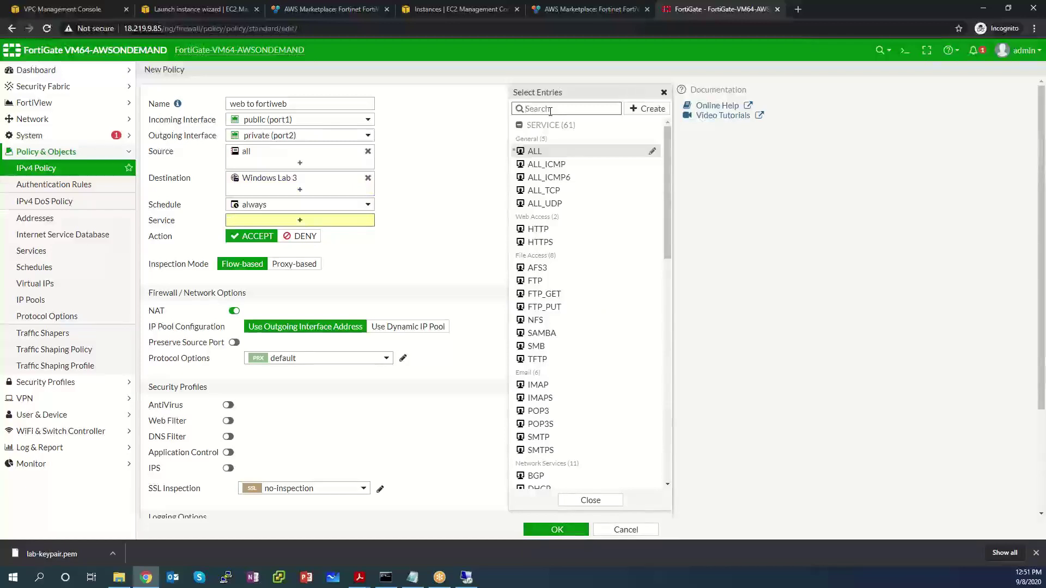
type("http")
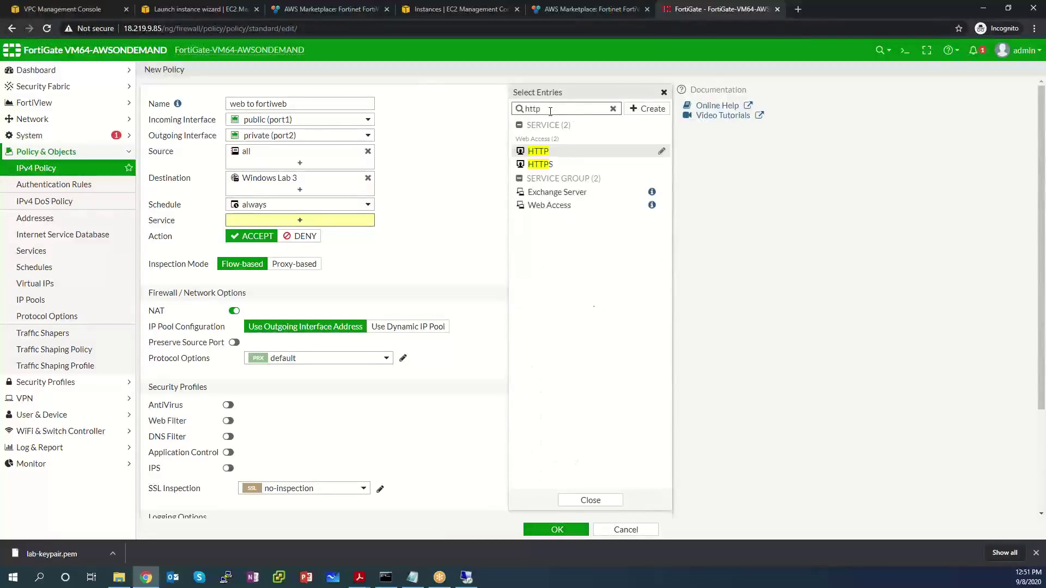
left_click(564, 153)
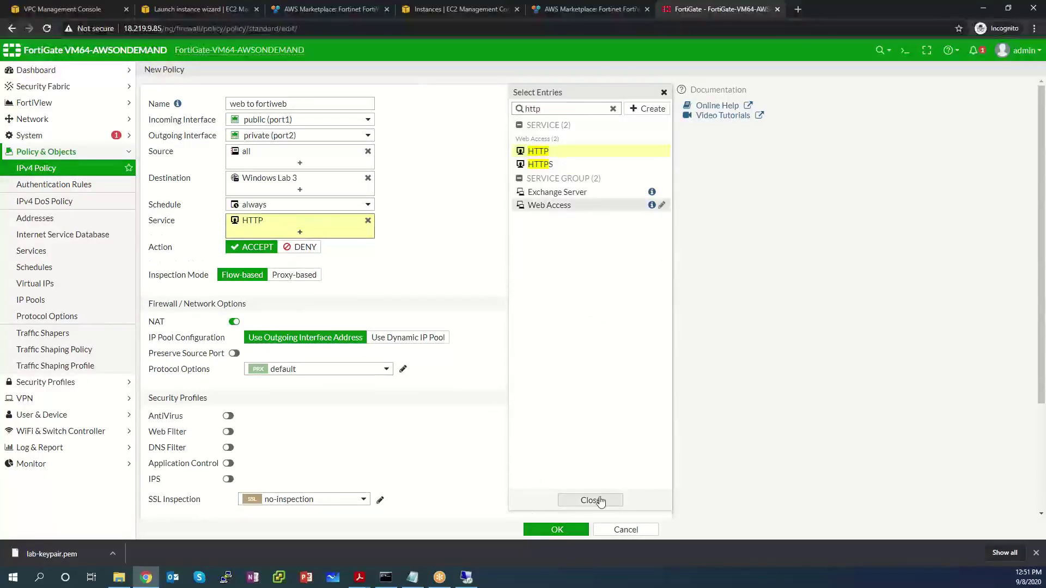
left_click(600, 502)
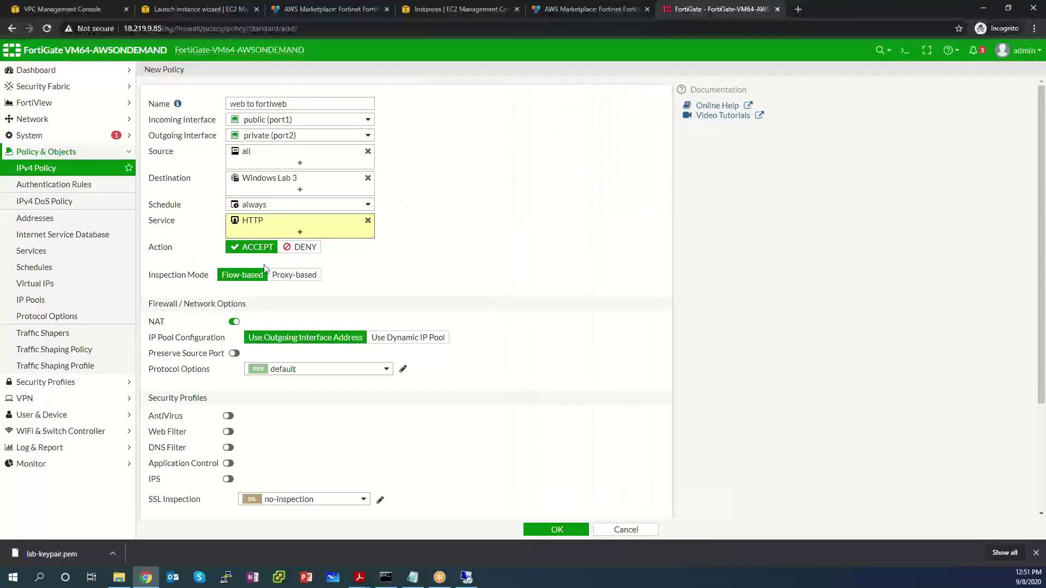
Step: Disable NAT, log all sessions including session start, and save the policy
scroll(533, 251, "down", 3)
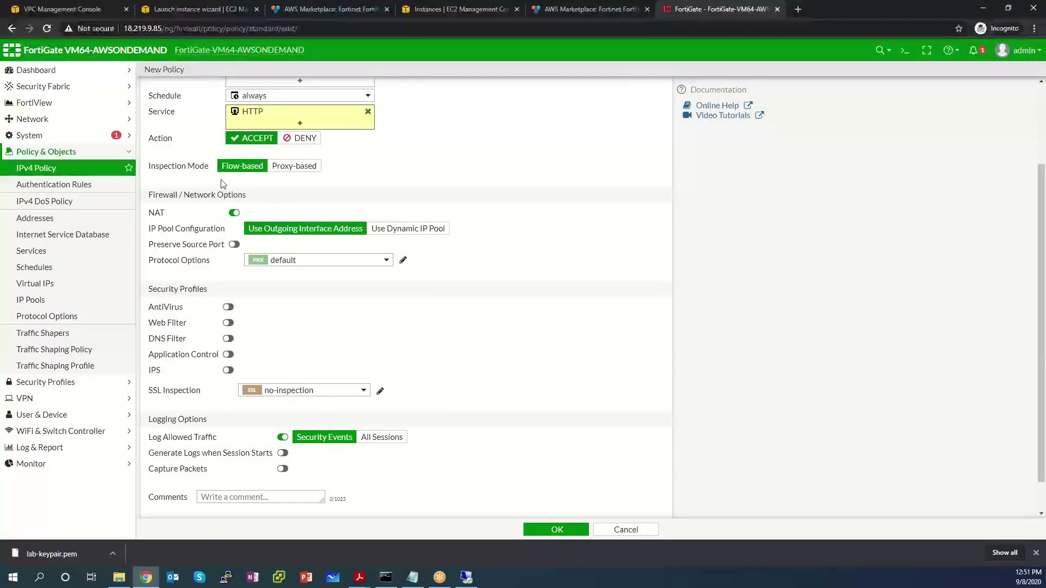
left_click(233, 213)
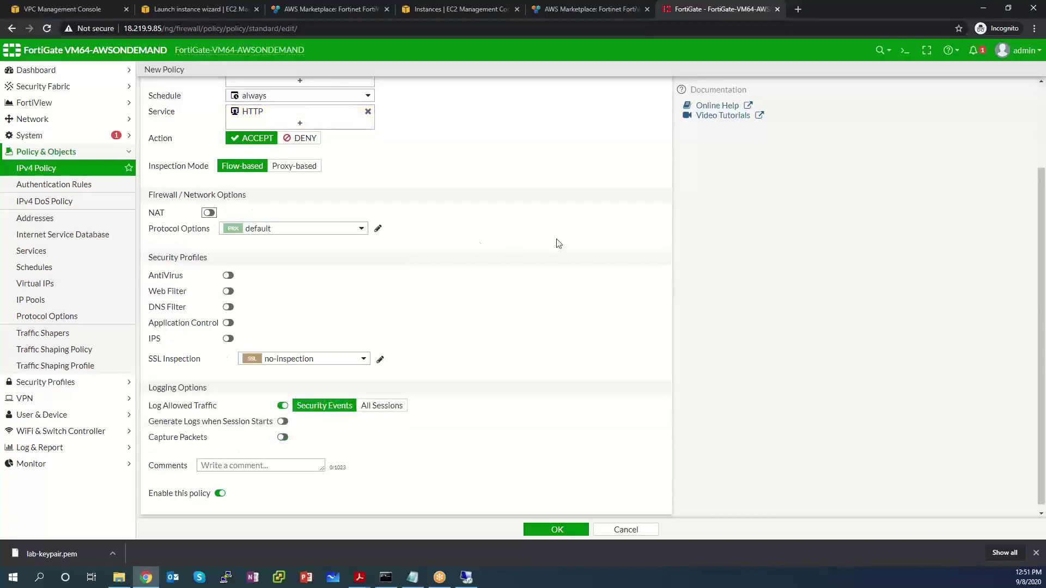
scroll(370, 326, "down", 1)
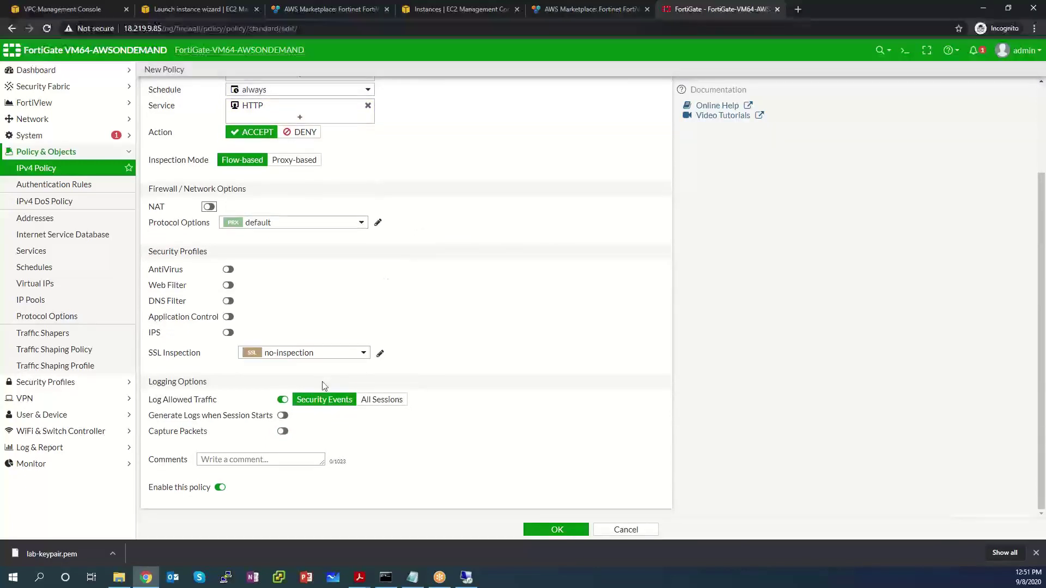
left_click(383, 400)
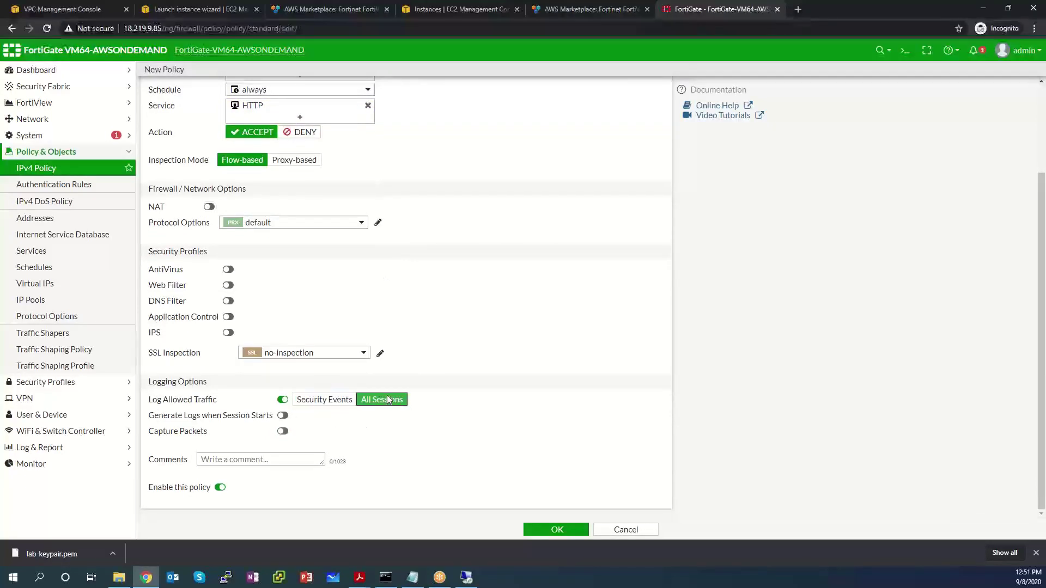
left_click(282, 415)
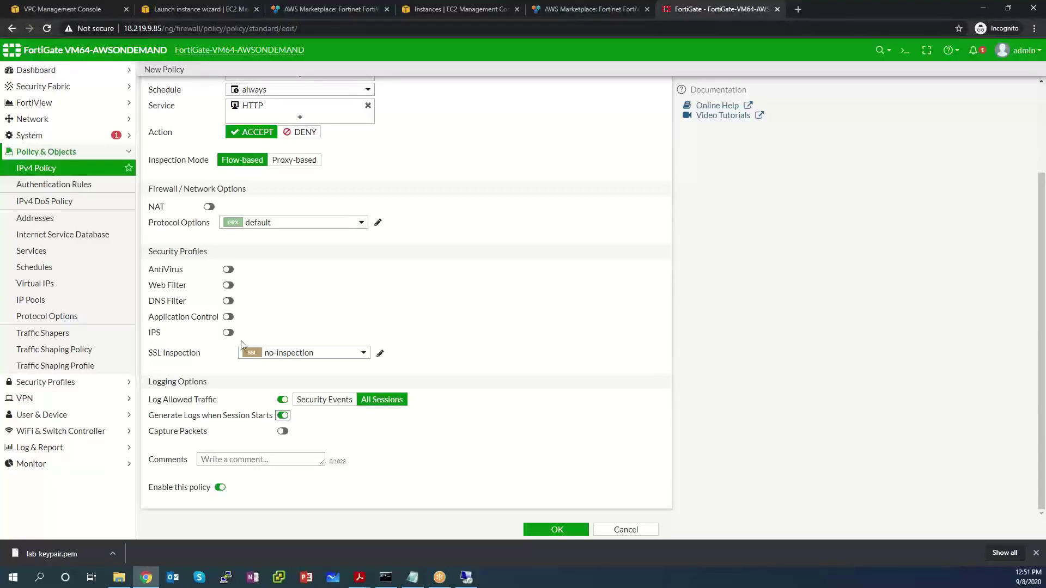
left_click(559, 530)
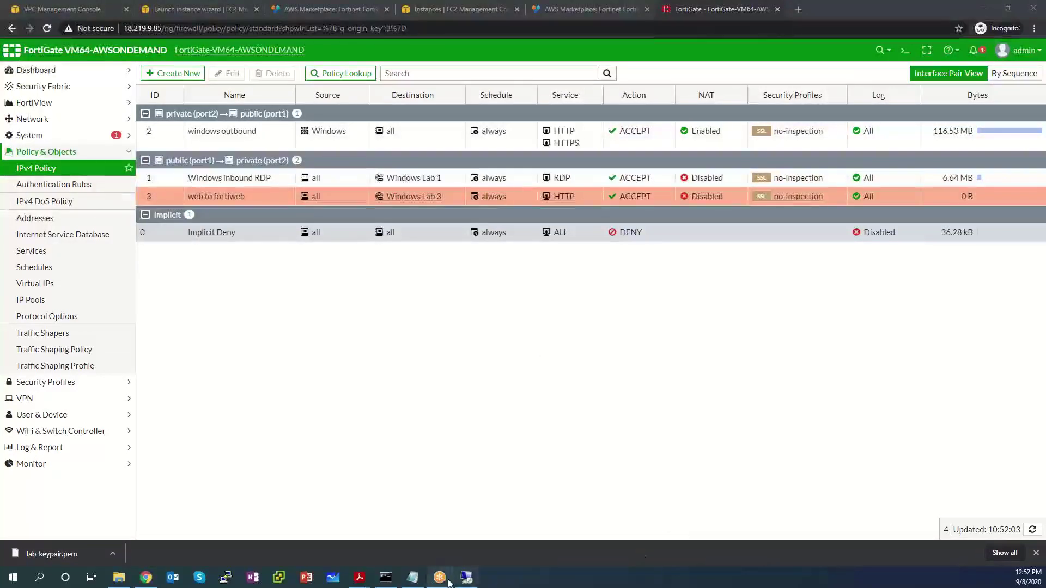
Step: Restore the IIS browser and RDP window, and place it below the FortiGate policy table
left_click(466, 578)
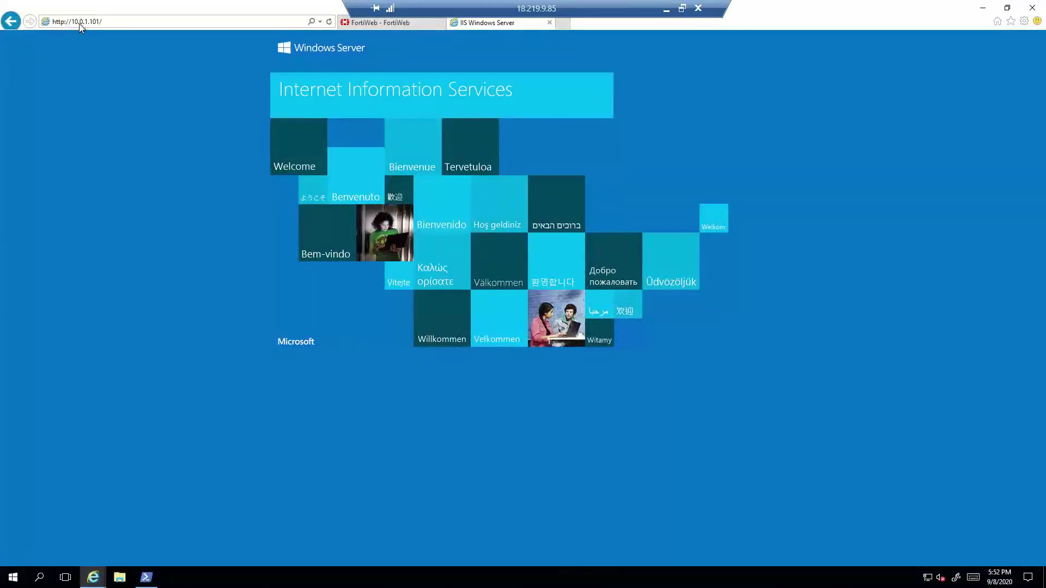
double_click(801, 11)
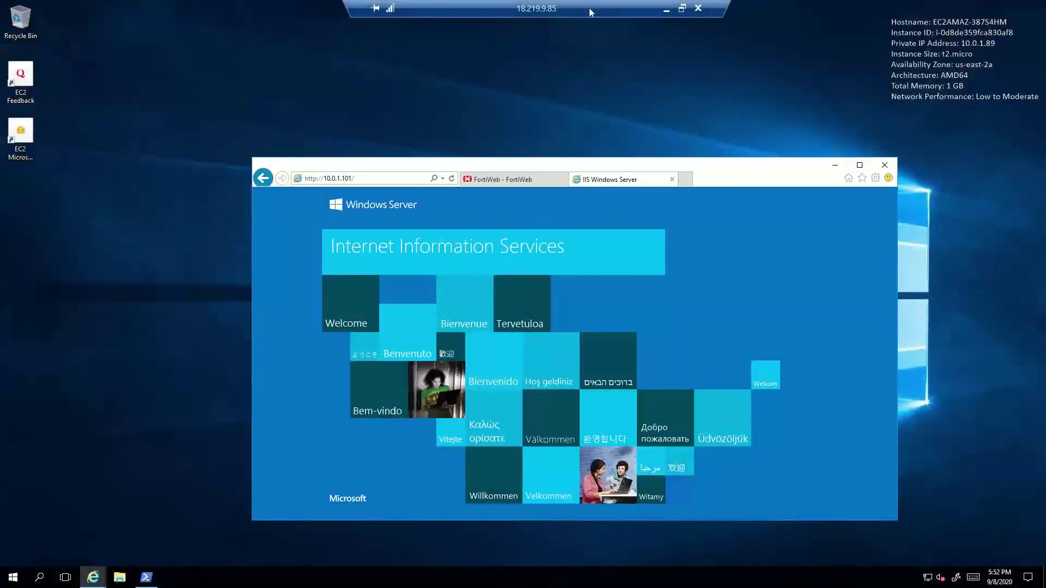
left_click(682, 9)
left_click_drag(658, 46, 547, 223)
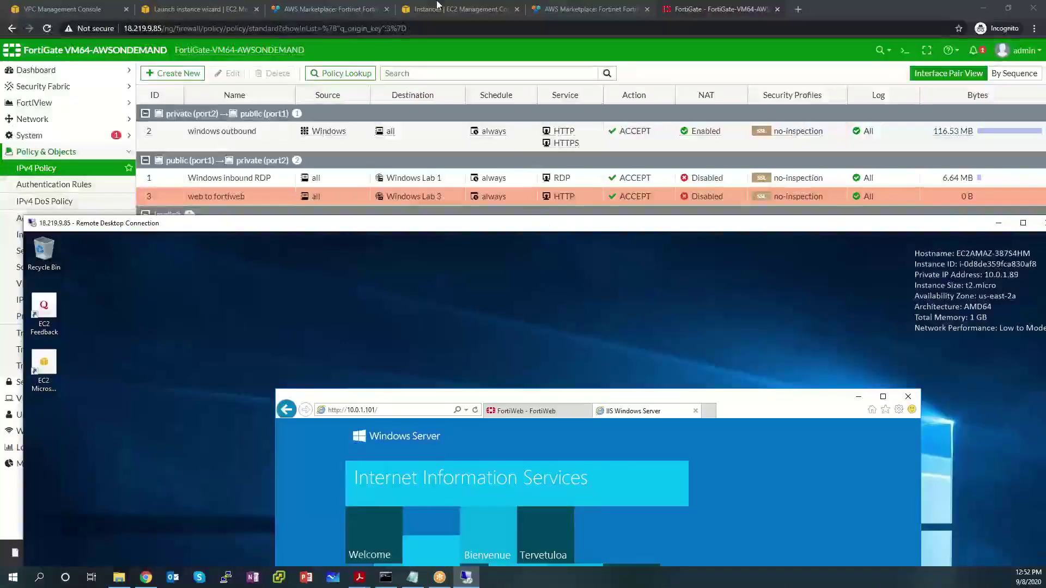
left_click(799, 9)
type("http")
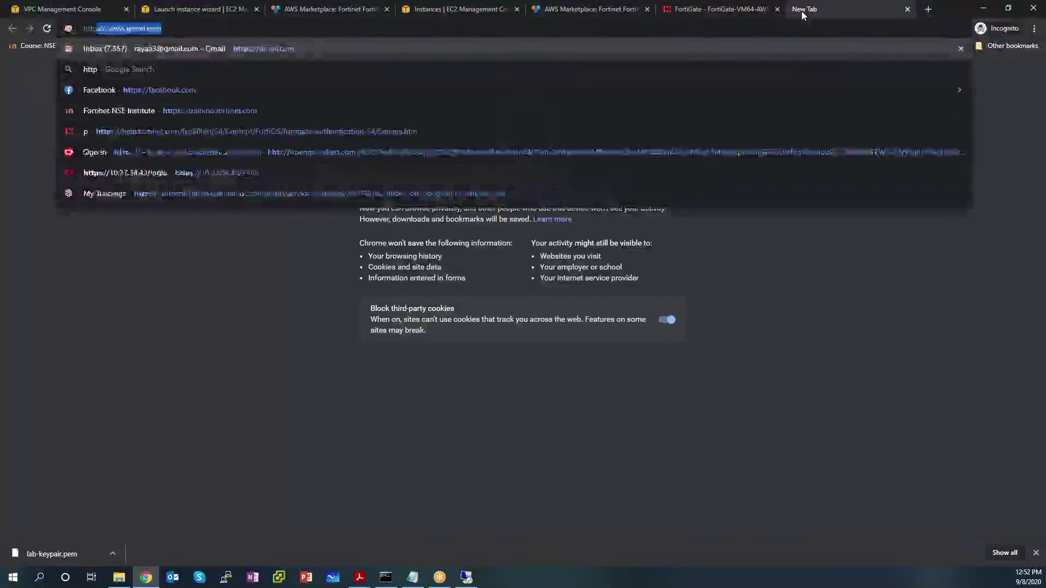
type("://18.219.")
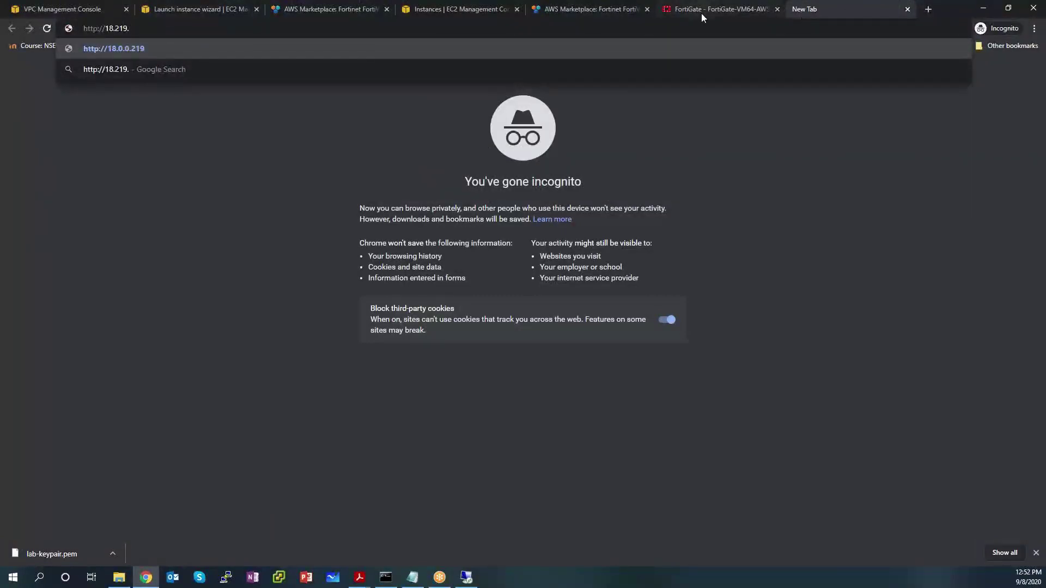
left_click(821, 9)
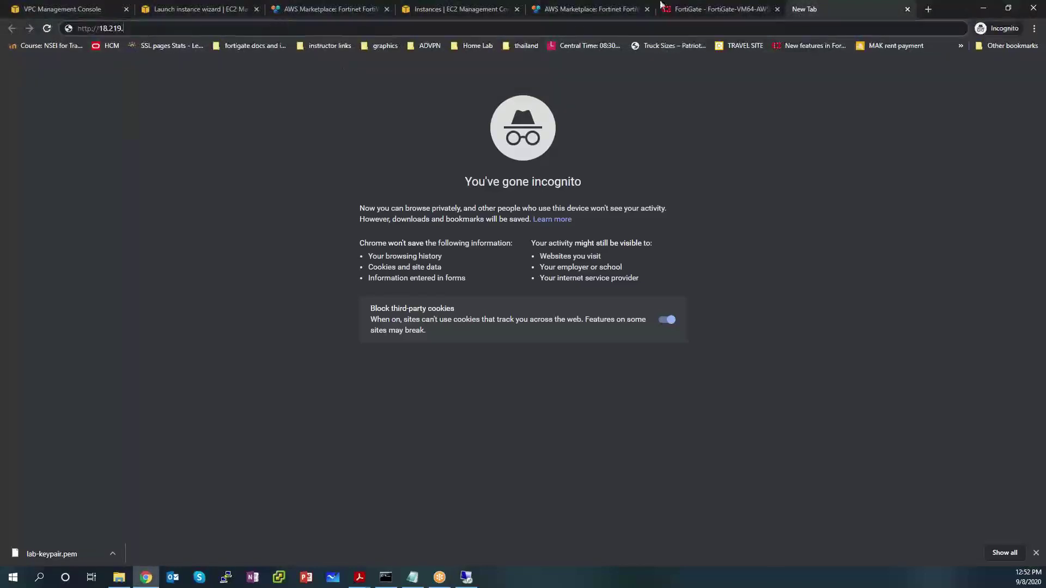
left_click(680, 12)
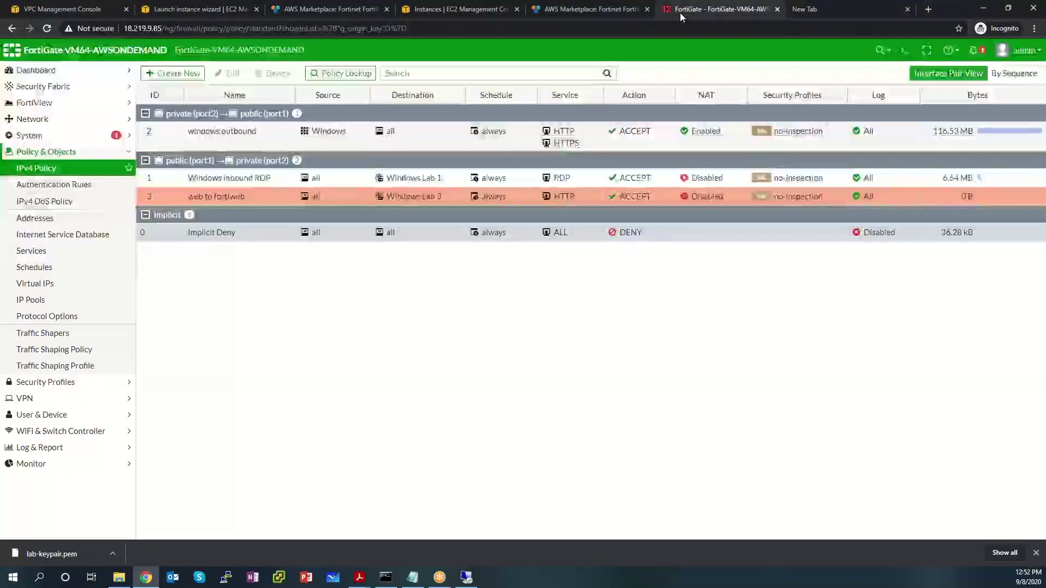
left_click(864, 16)
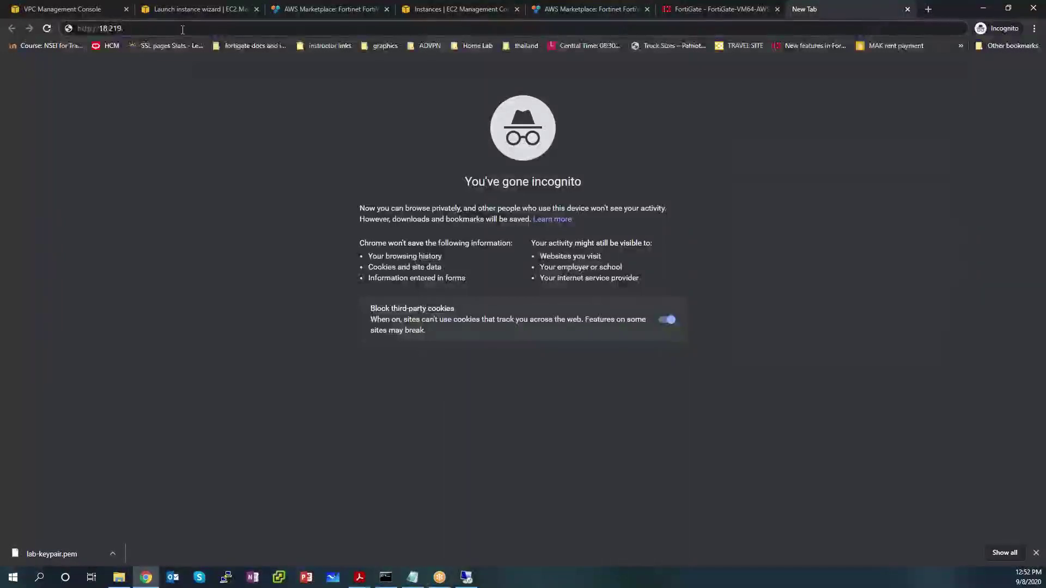
type("9.85")
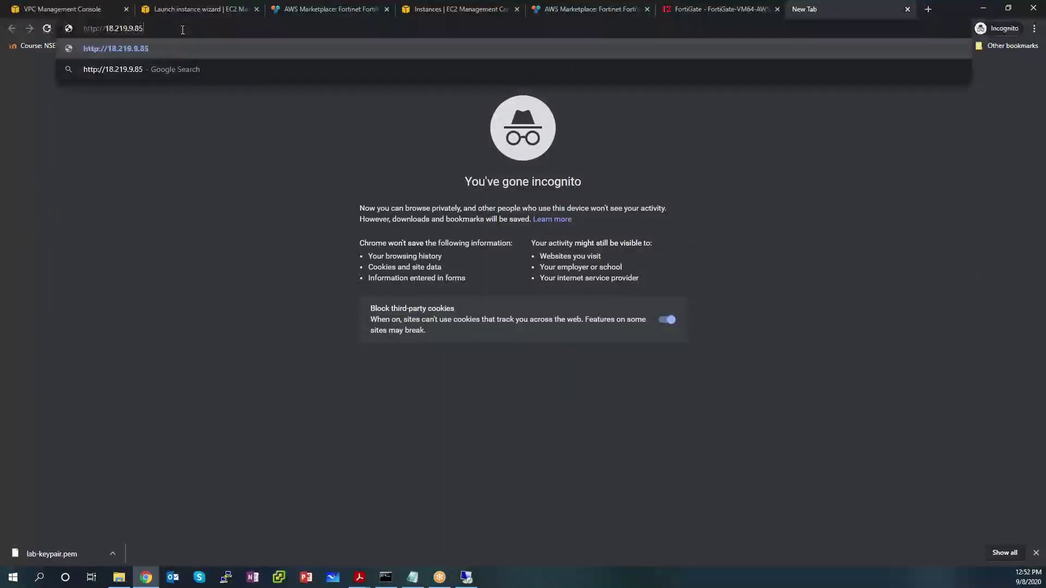
key("Return")
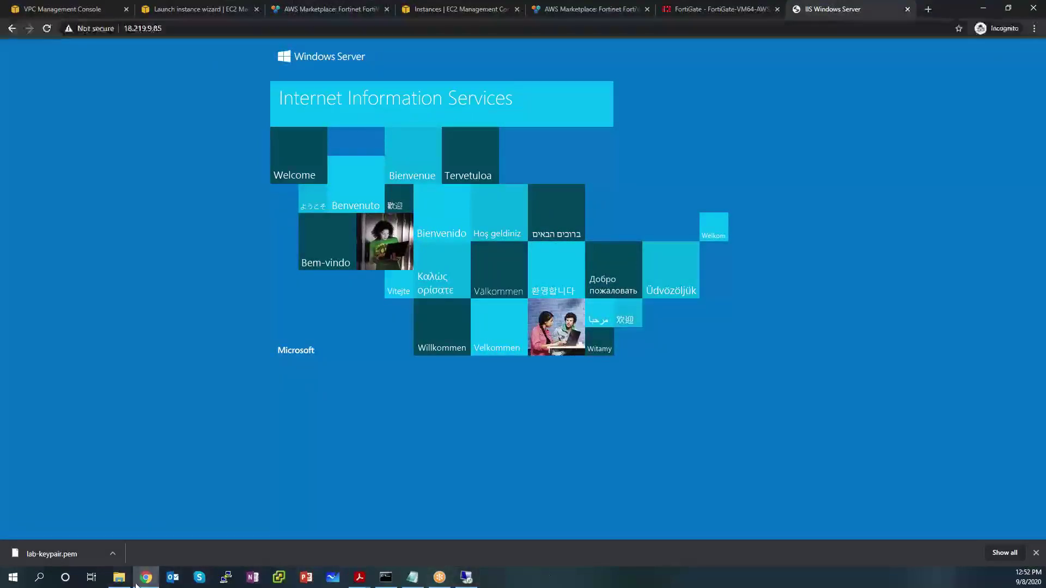
Step: Show matching logs for policy 'web to fortiweb' and select the accepted session to 10.0.0.226
mouse_move(141, 586)
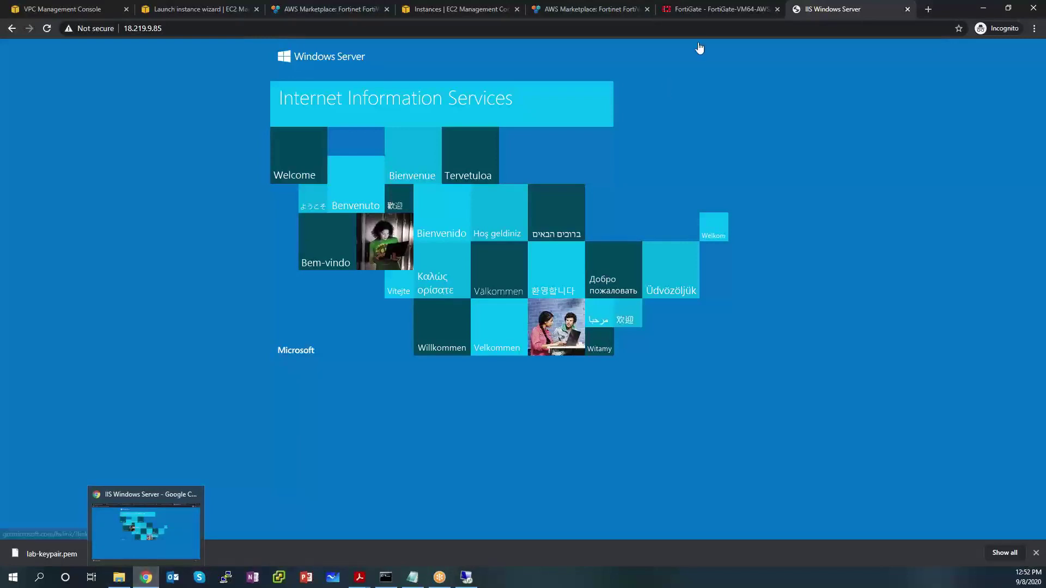
left_click(672, 12)
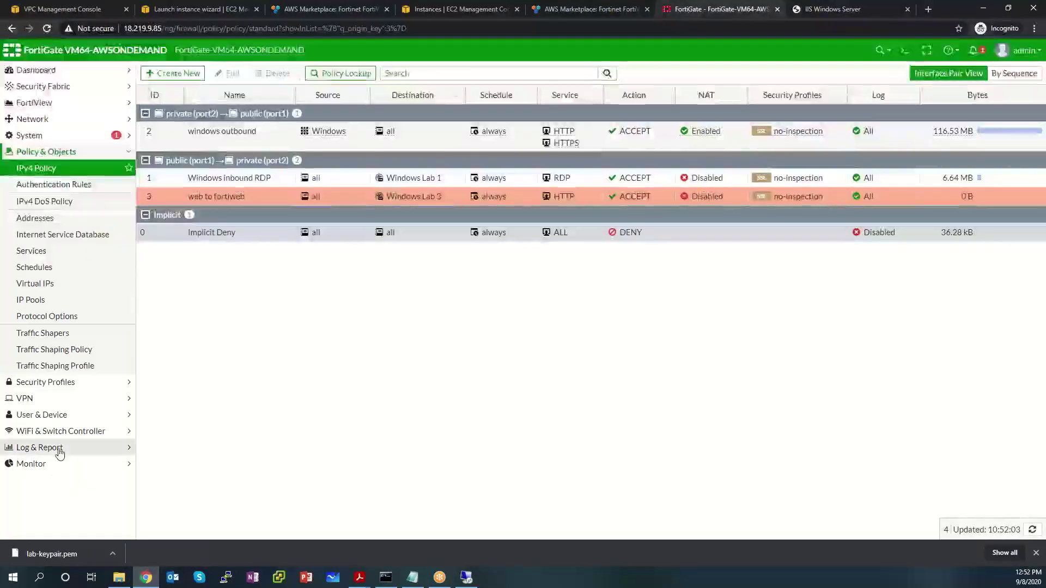
left_click(33, 449)
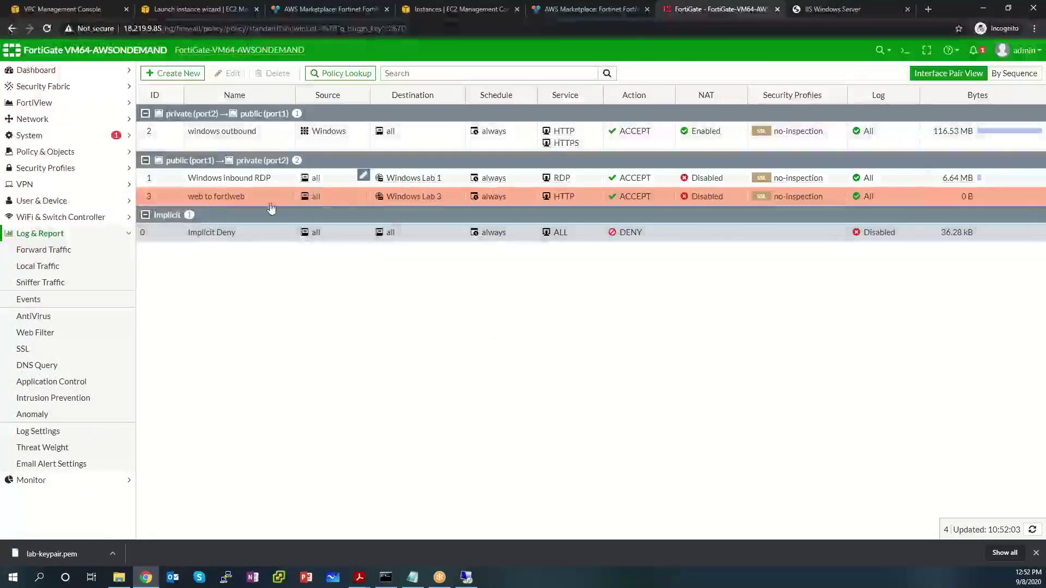
left_click(287, 197)
right_click(229, 200)
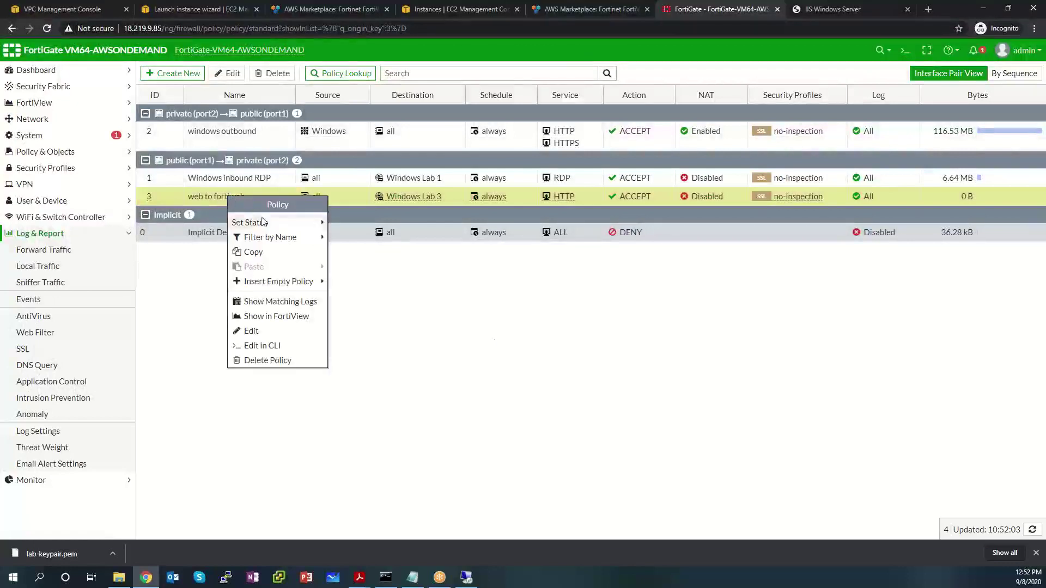
left_click(279, 302)
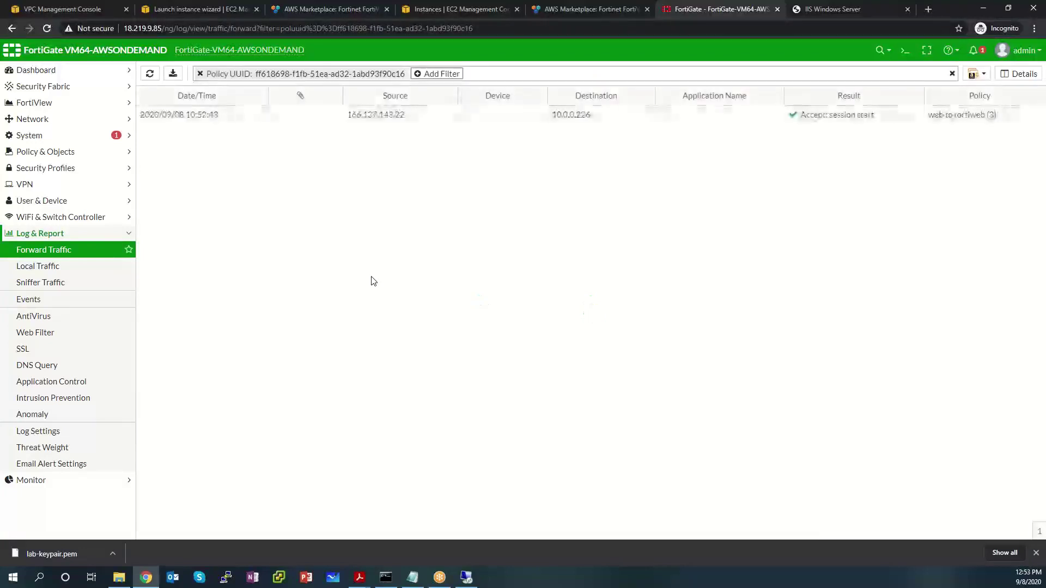
left_click(361, 124)
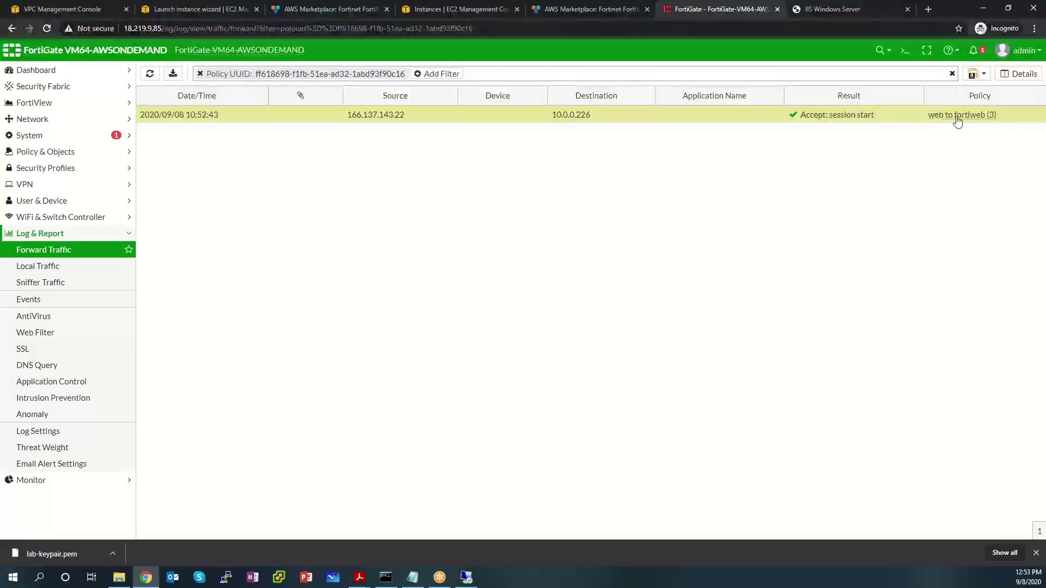
left_click(467, 577)
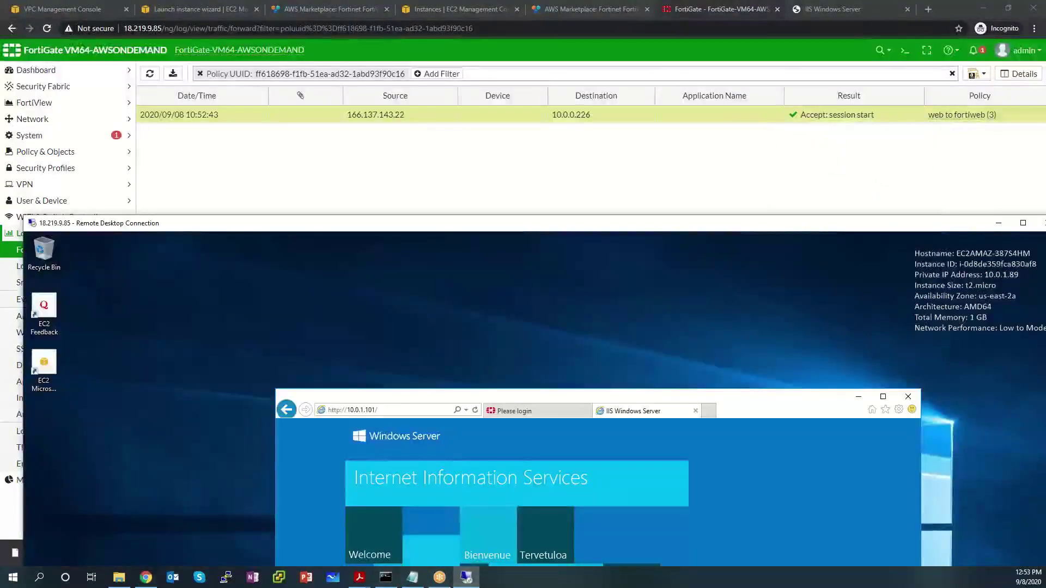
Step: Sign in to FortiWeb as admin in the full-screen remote session and expand Log&Report
double_click(533, 228)
left_click(492, 180)
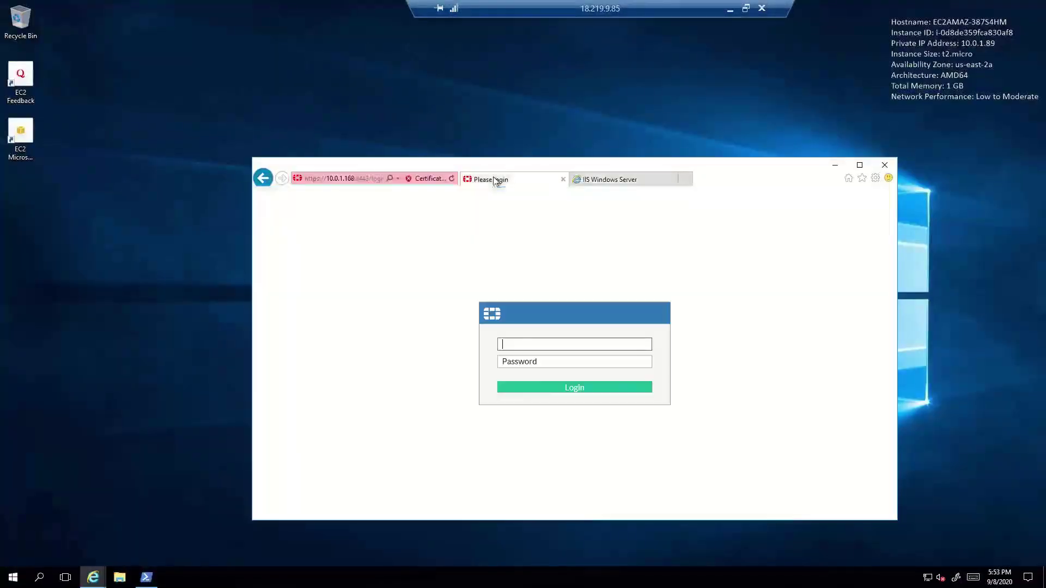
type("admin")
key("Tab")
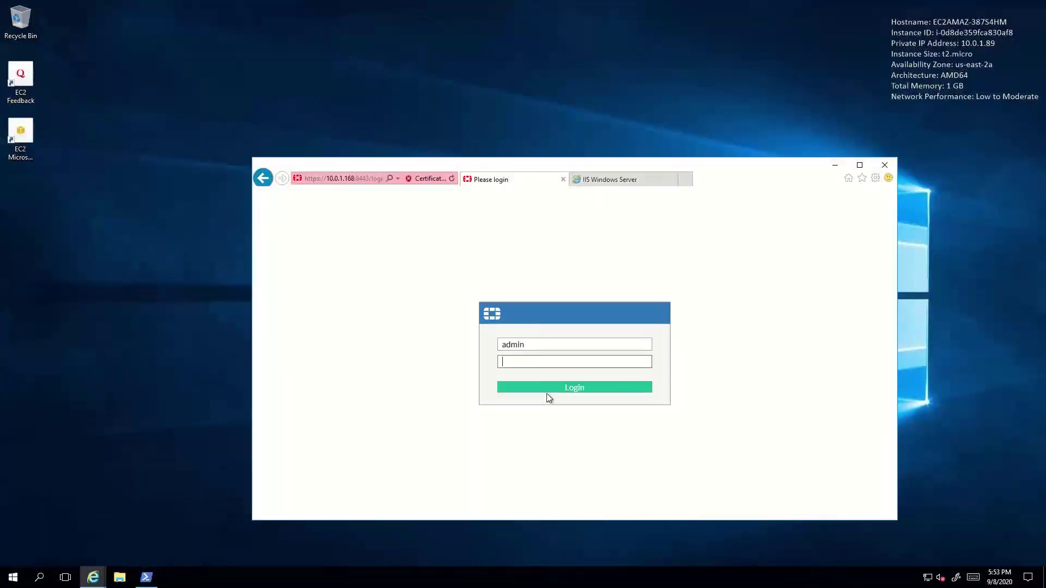
type("*********")
left_click(603, 389)
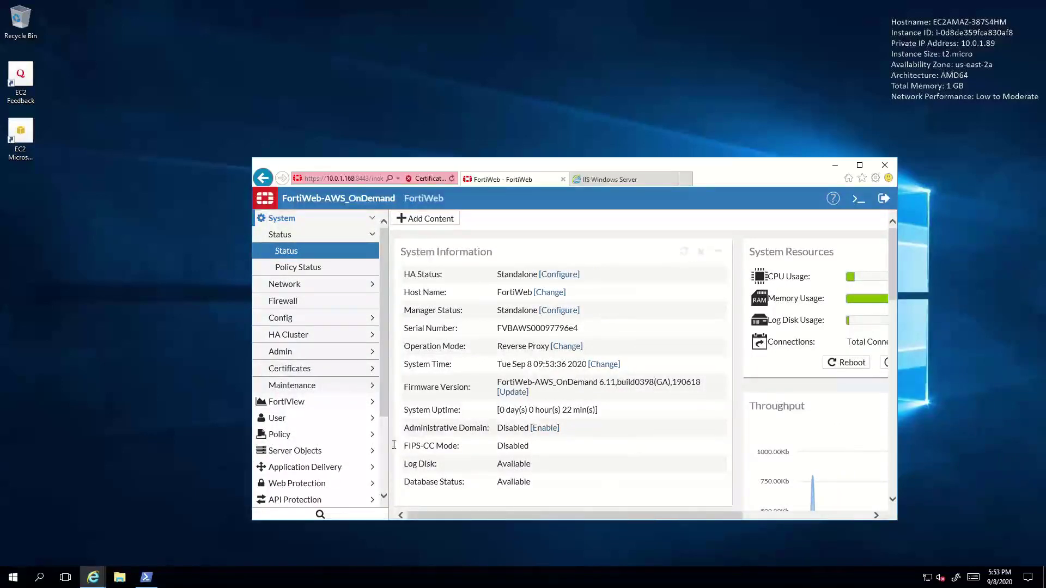
scroll(327, 414, "down", 3)
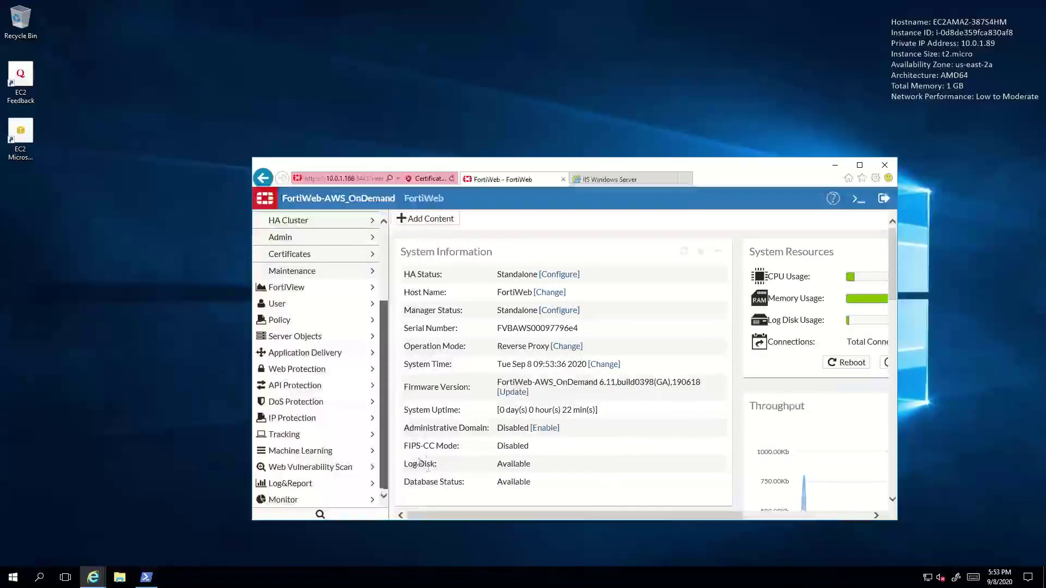
left_click(323, 483)
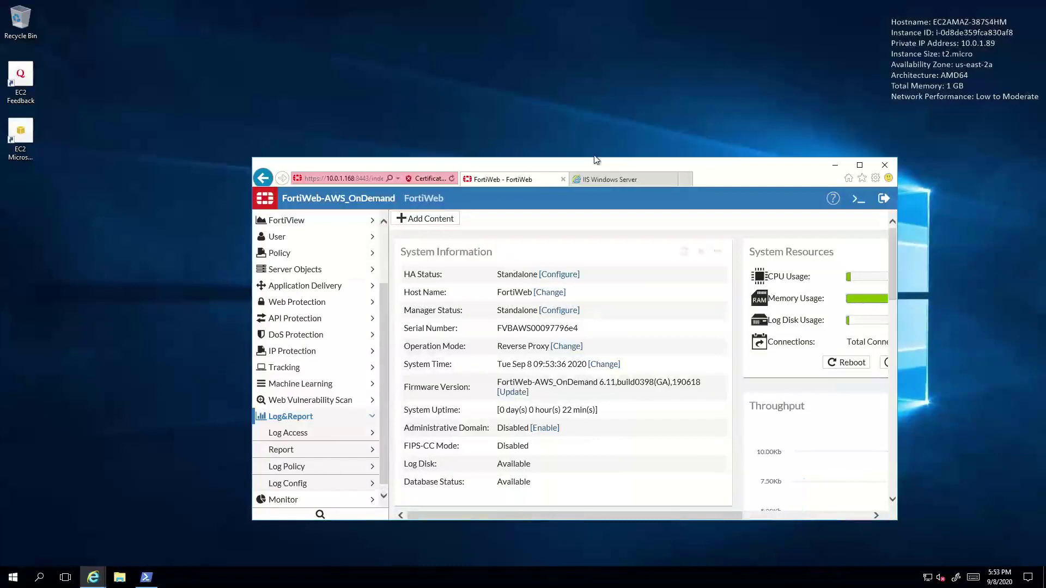
Step: Inspect the Traffic log's 09:52:44 404 and 09:53:28 Brazil requests, then minimise IE
double_click(601, 168)
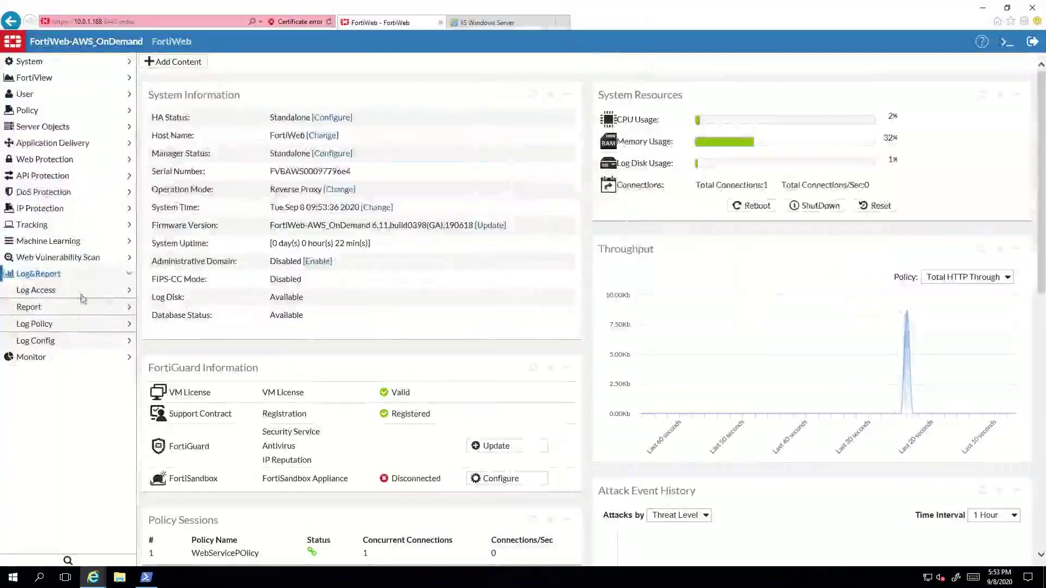
left_click(76, 293)
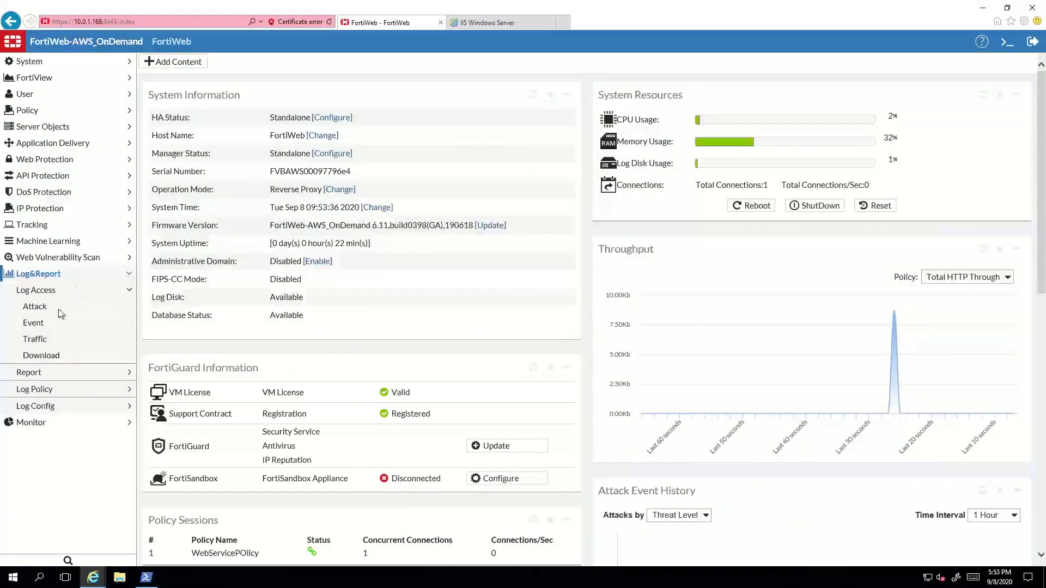
left_click(40, 341)
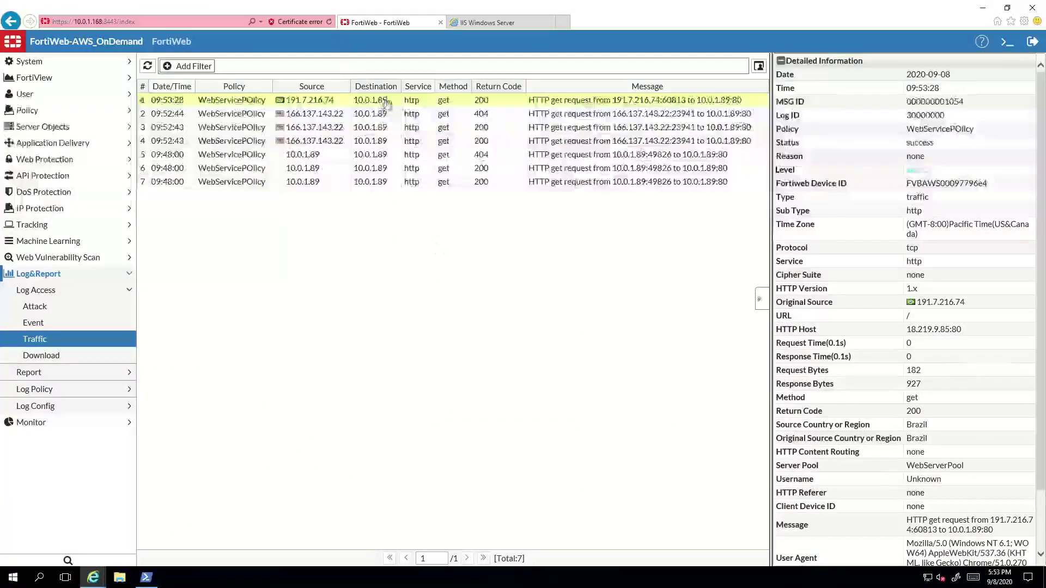
left_click(335, 116)
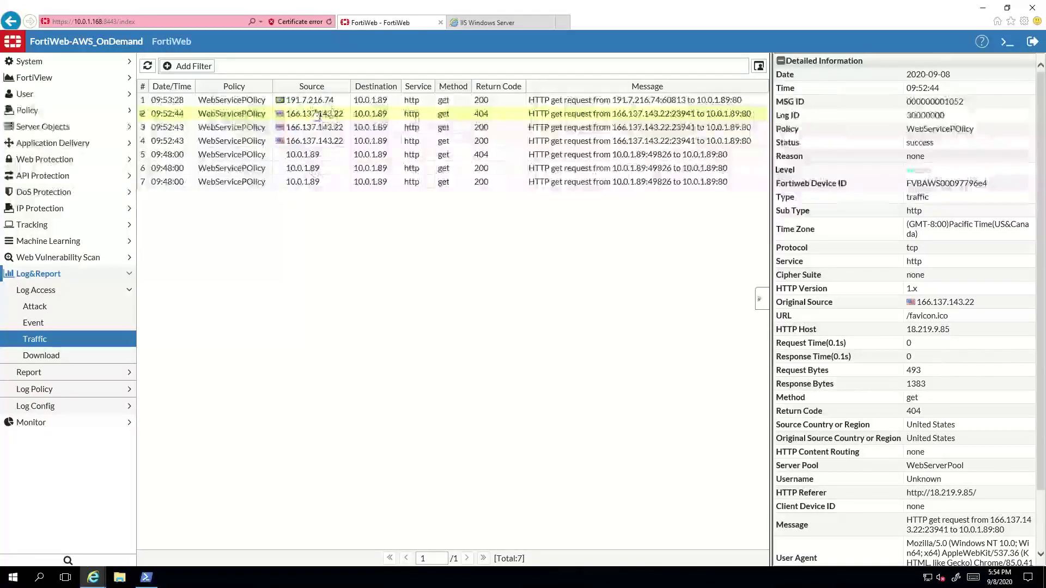
left_click(334, 101)
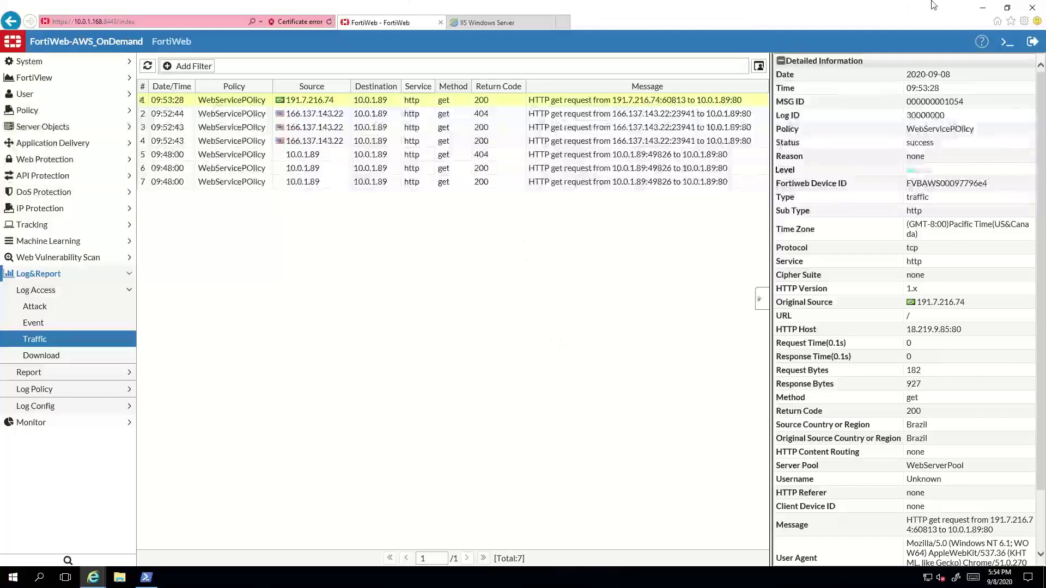
left_click(983, 8)
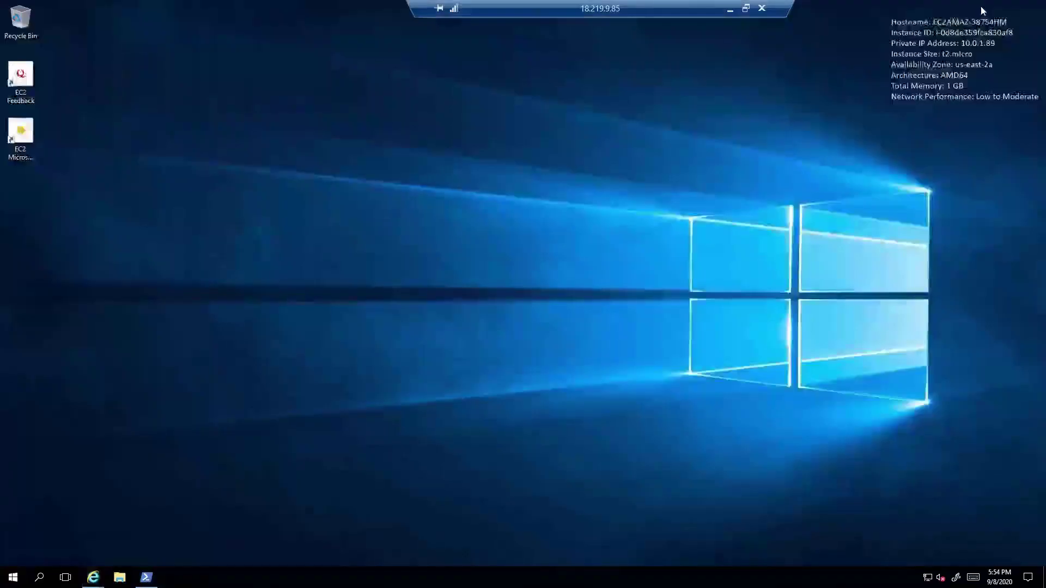
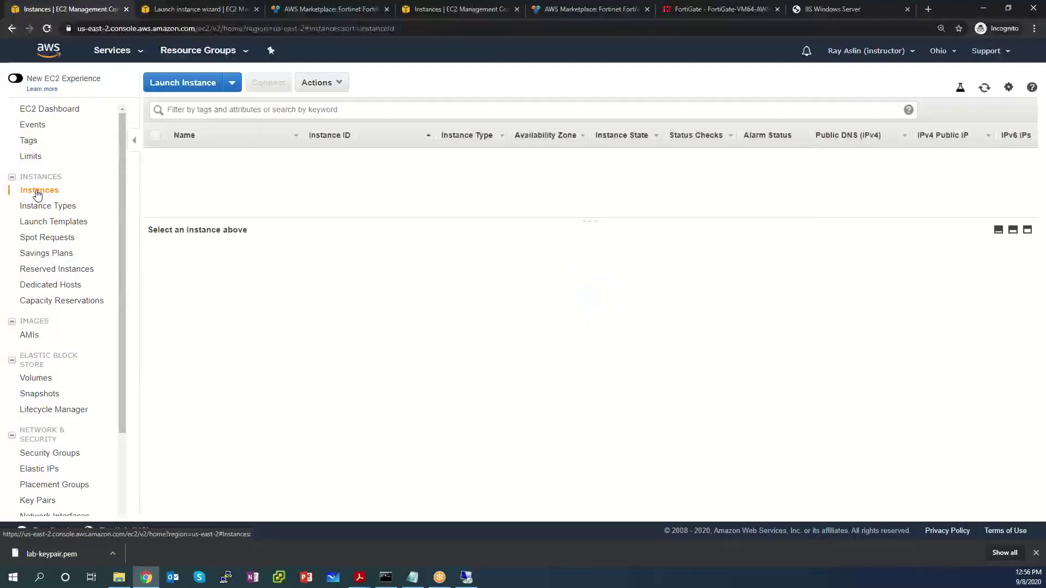
Step: Terminate Fortigate Lab 1, Fortiweb Lab 3 and Windows Lab 1, releasing Elastic IP 18.219.9.85
left_click(155, 138)
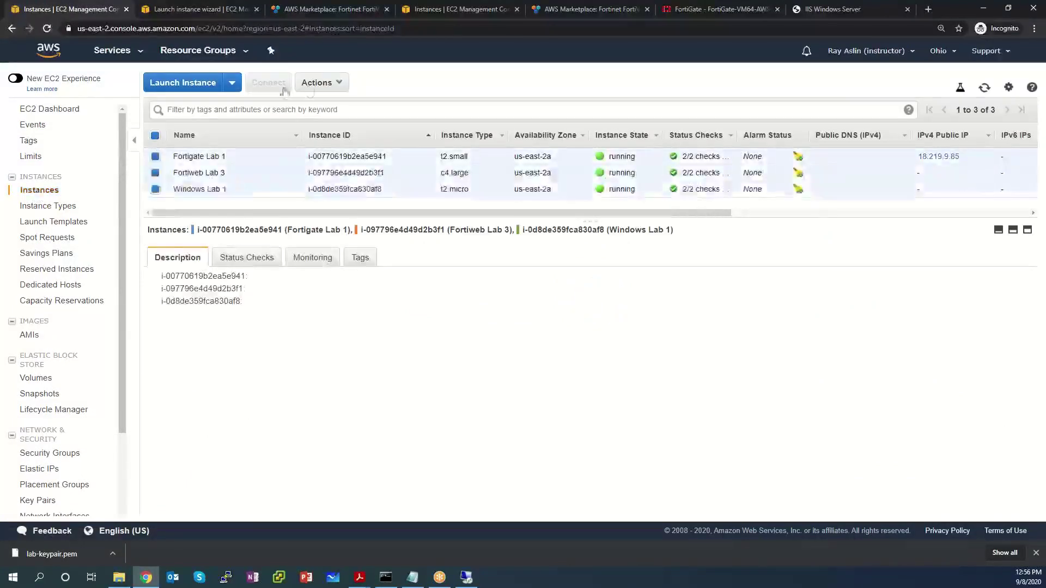
left_click(321, 82)
mouse_move(343, 164)
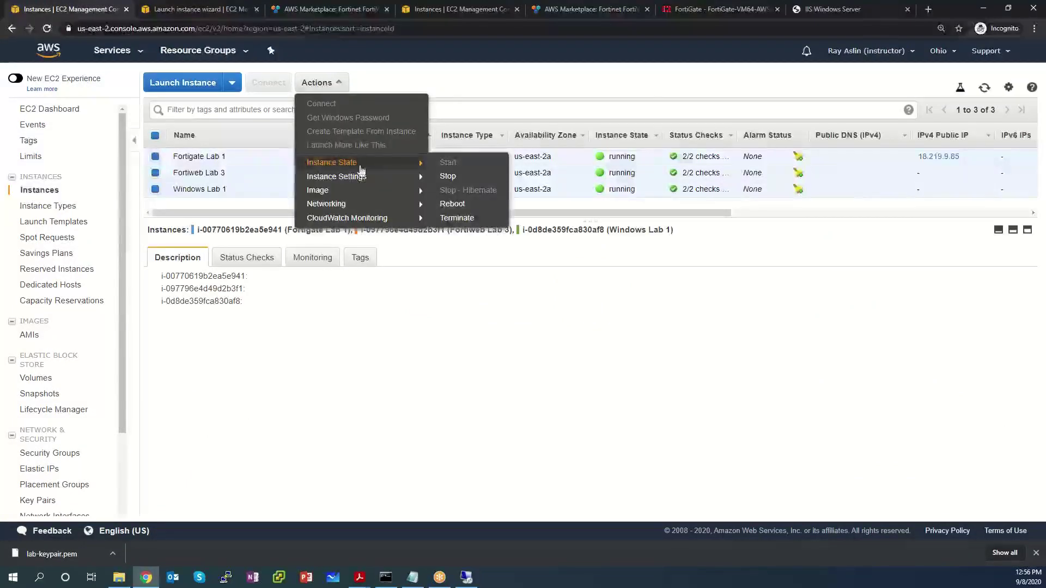
left_click(461, 218)
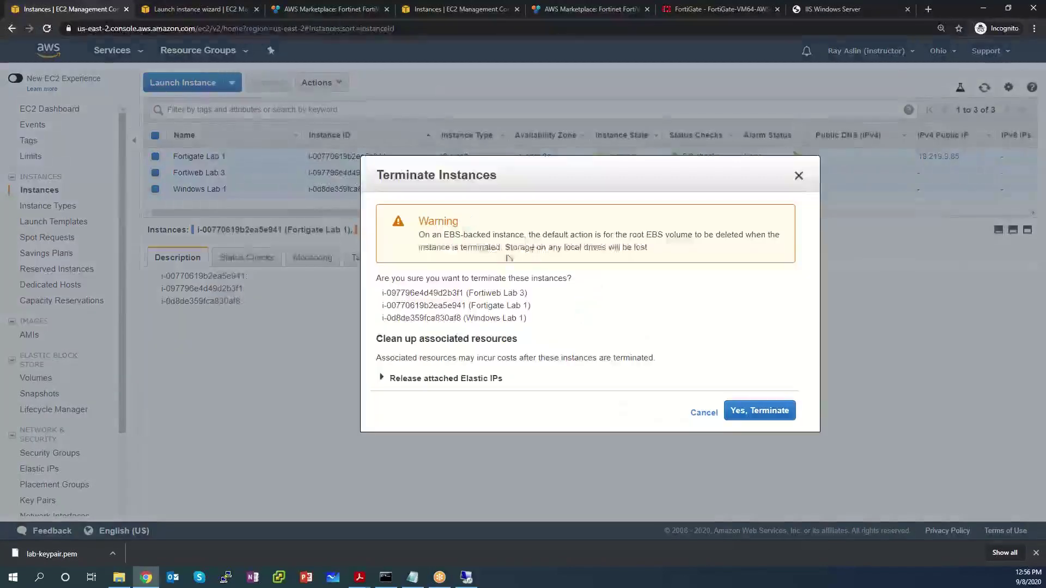
left_click(382, 378)
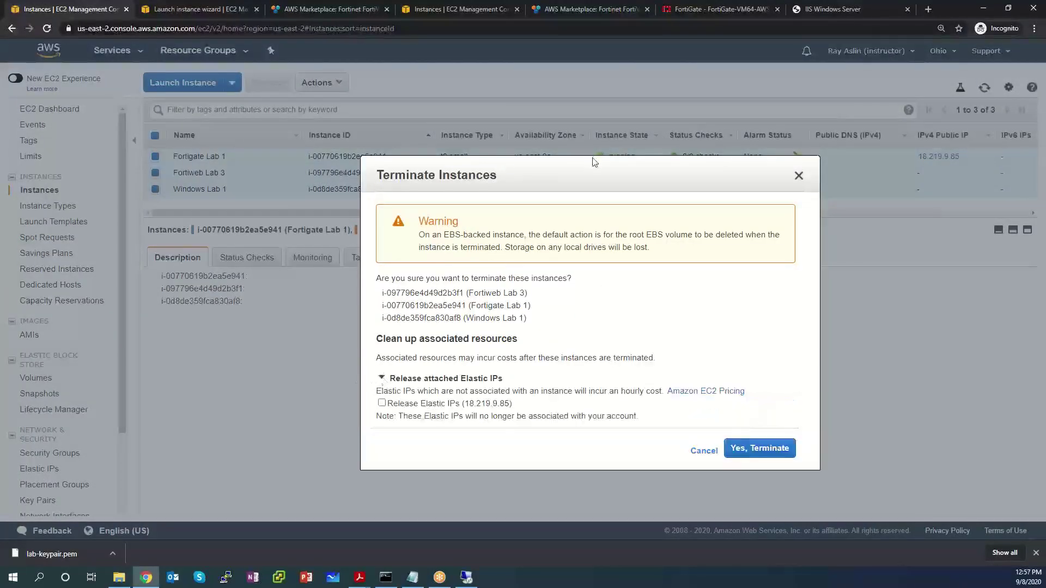
left_click_drag(594, 162, 529, 135)
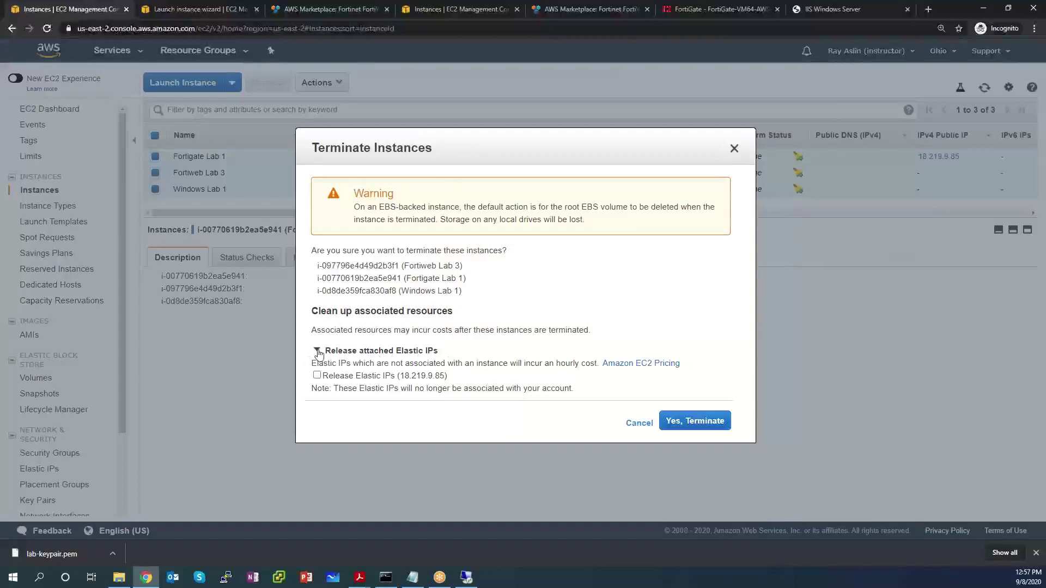
left_click(317, 376)
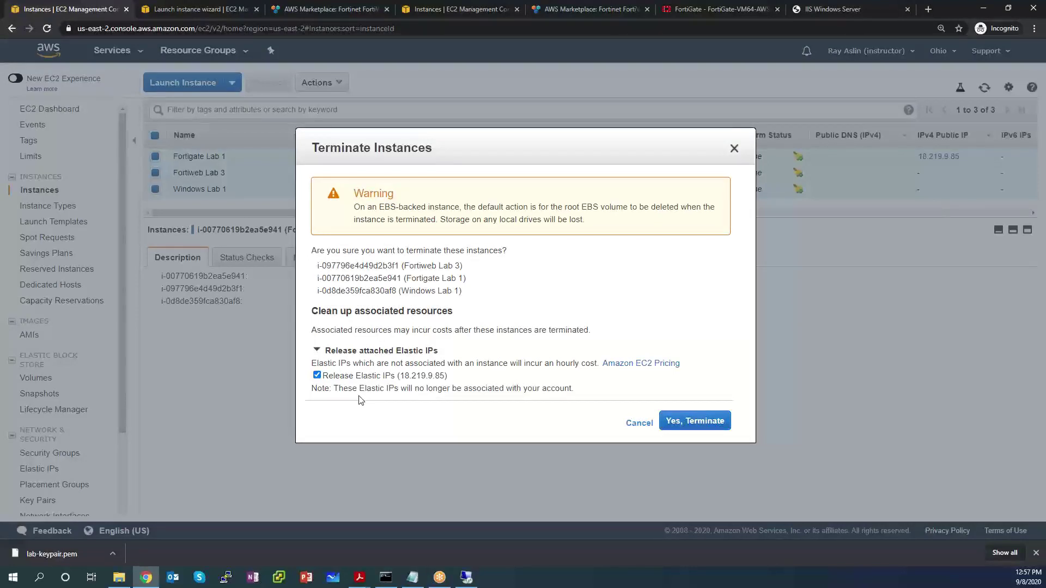
left_click(701, 426)
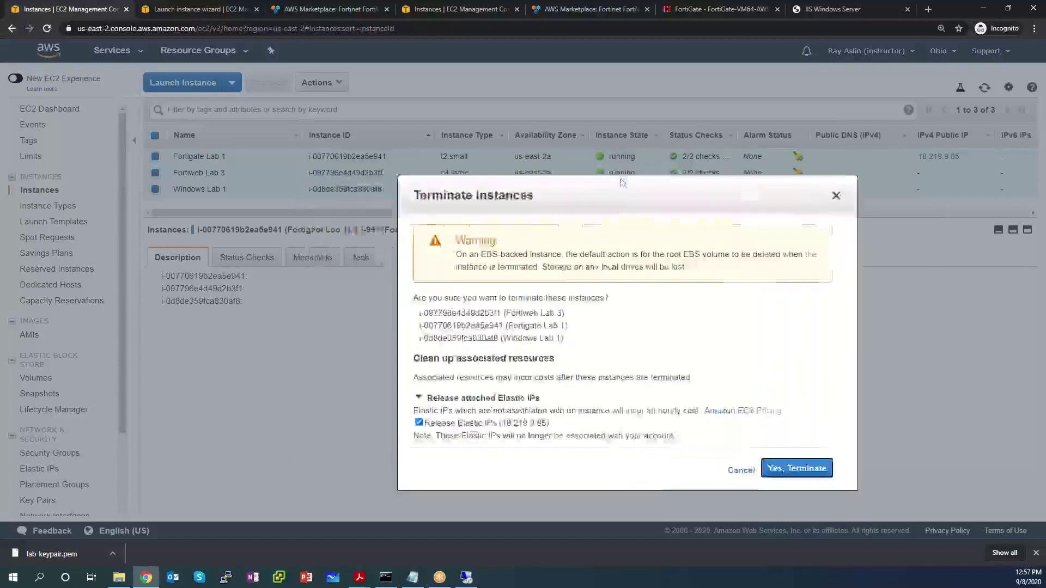
left_click(737, 440)
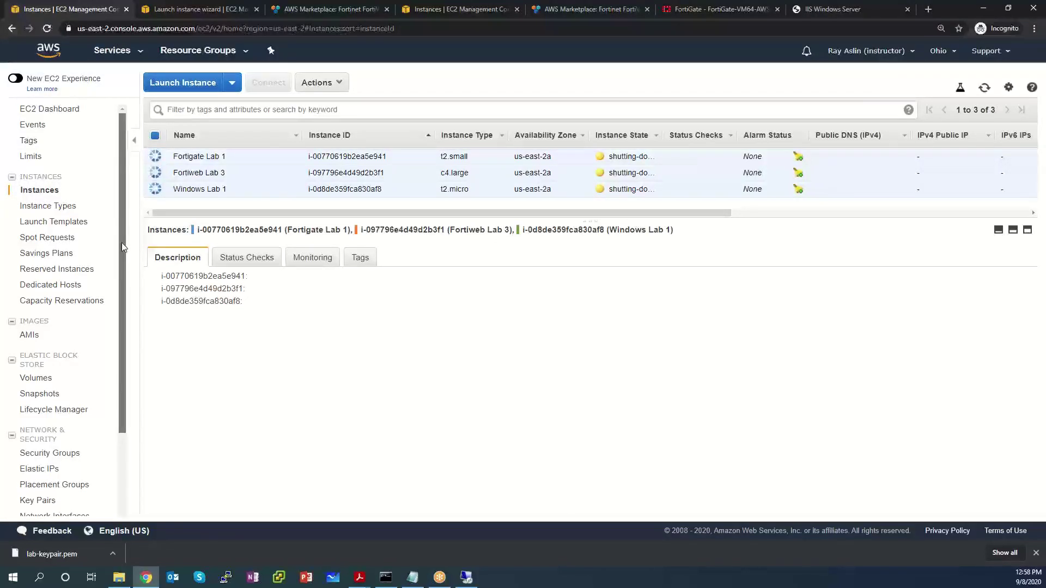
Step: Refresh the Elastic IPs list and confirm no addresses are left to release in Ohio
scroll(122, 243, "down", 1)
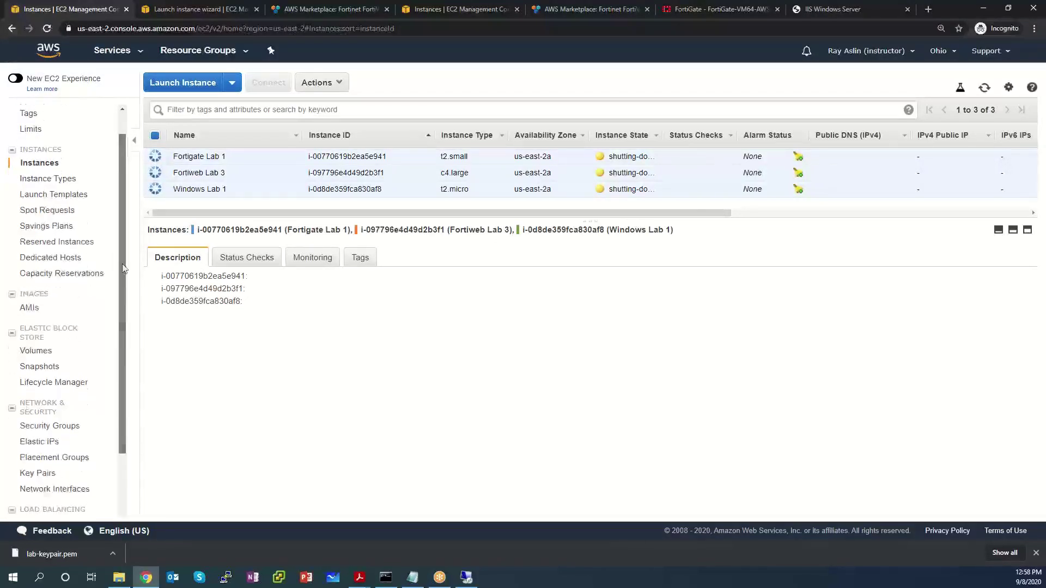
left_click(38, 444)
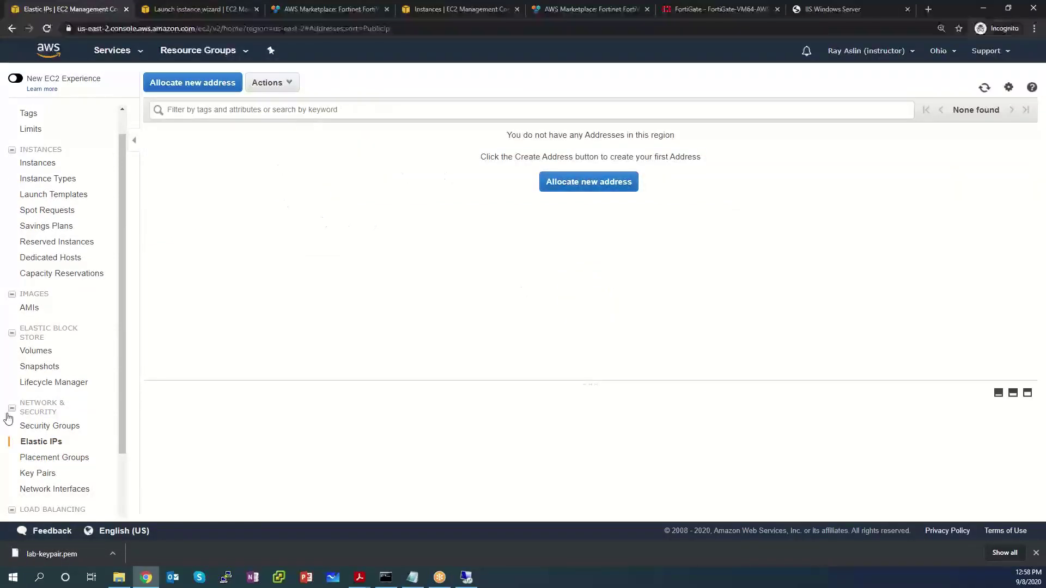
left_click(43, 440)
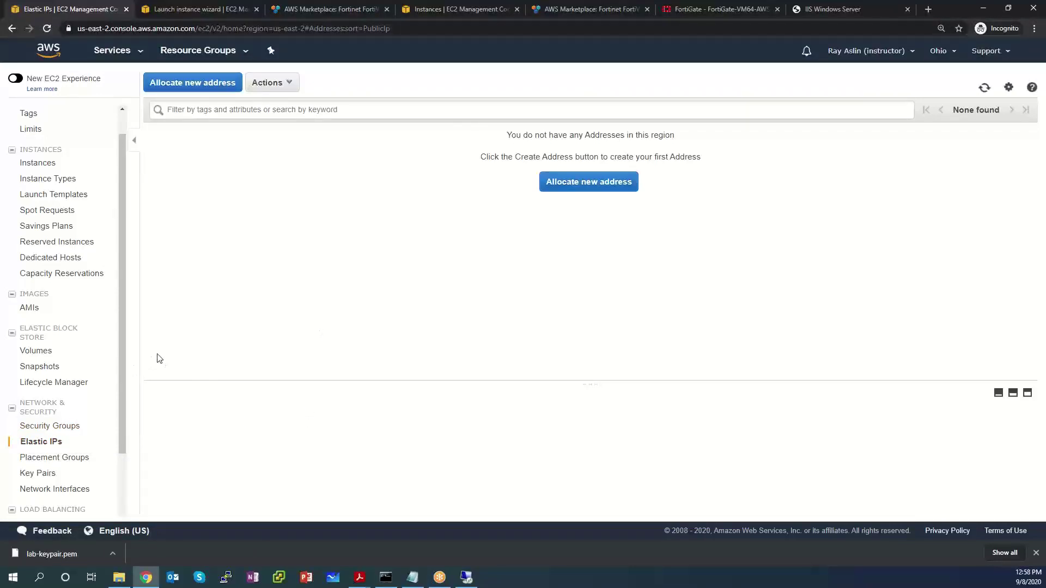
left_click(288, 85)
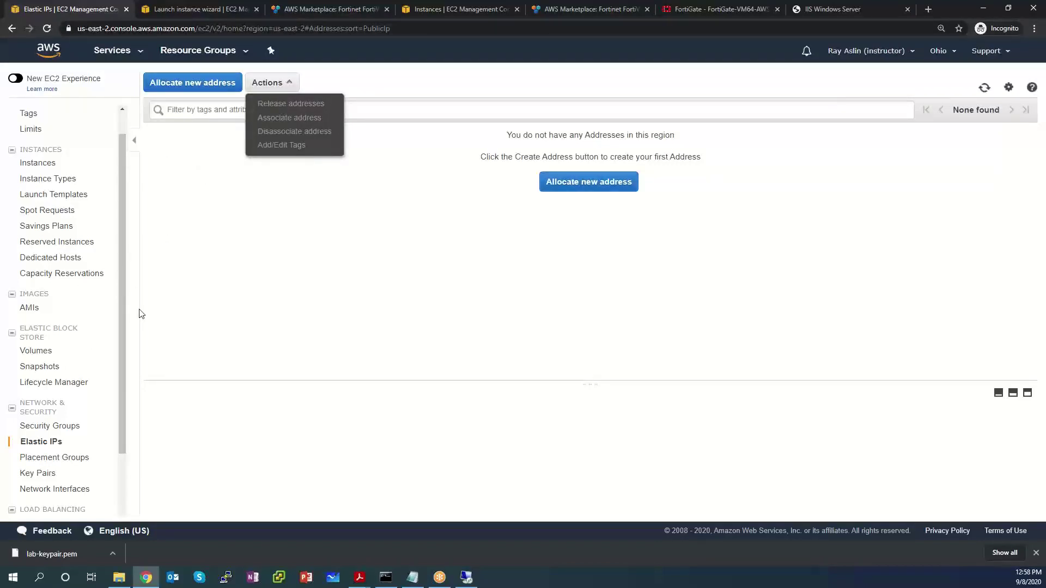
scroll(121, 303, "up", 1)
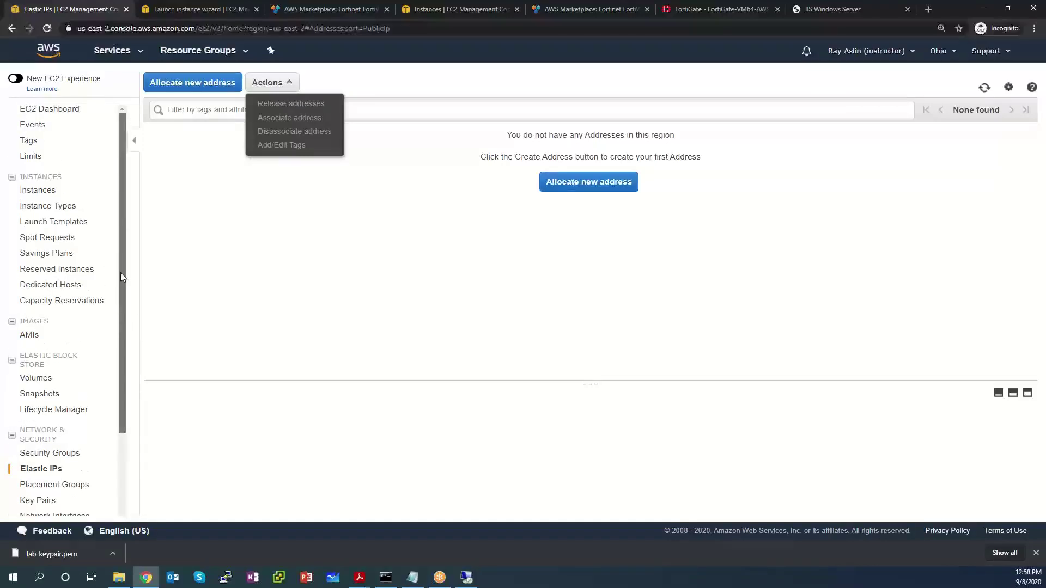
Step: Return to the Instances list, check Windows Lab 1, and widen the Instance State column
left_click(43, 191)
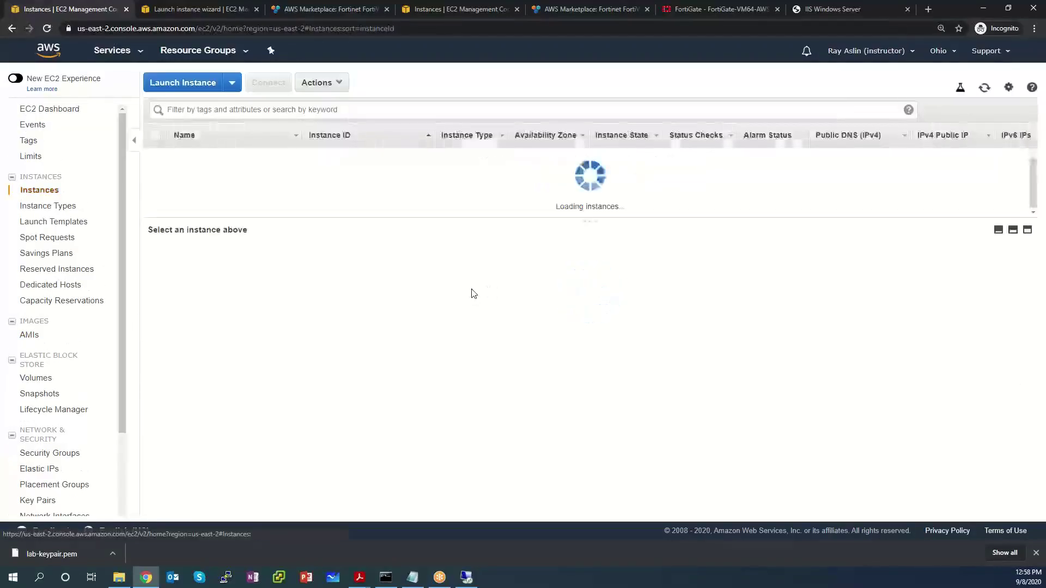
double_click(610, 190)
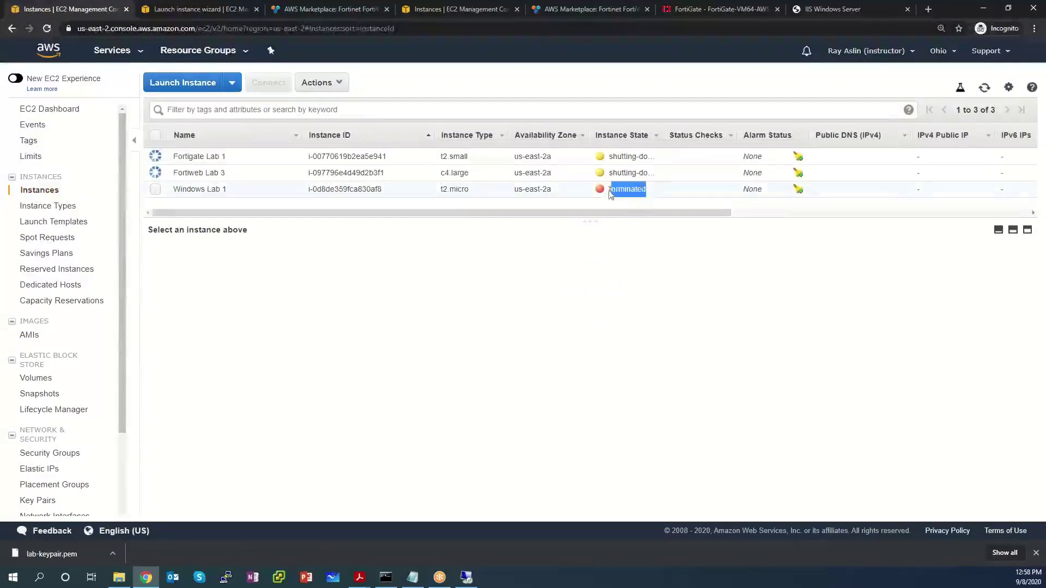
left_click(610, 191)
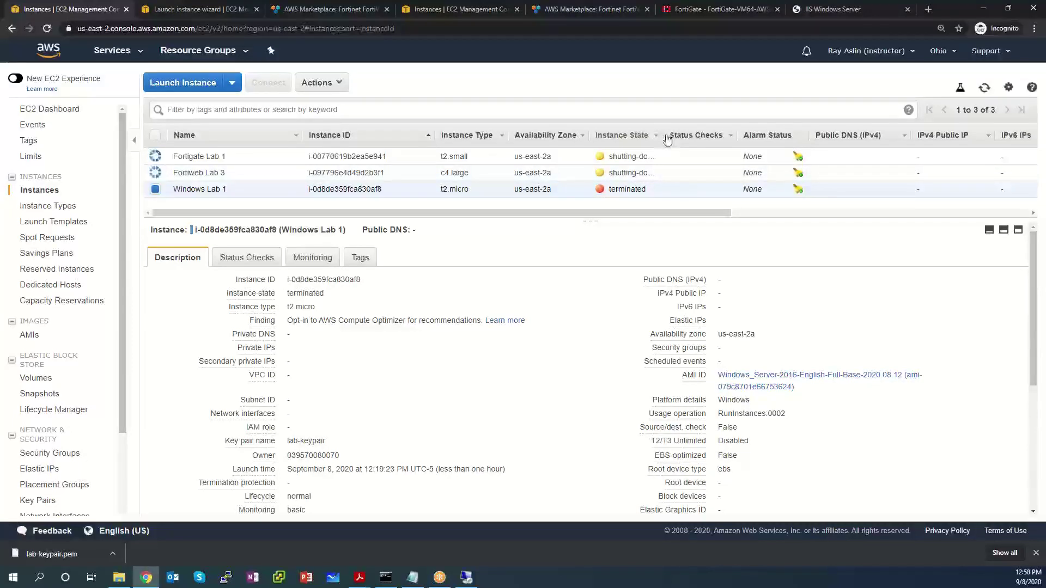
left_click_drag(659, 135, 709, 137)
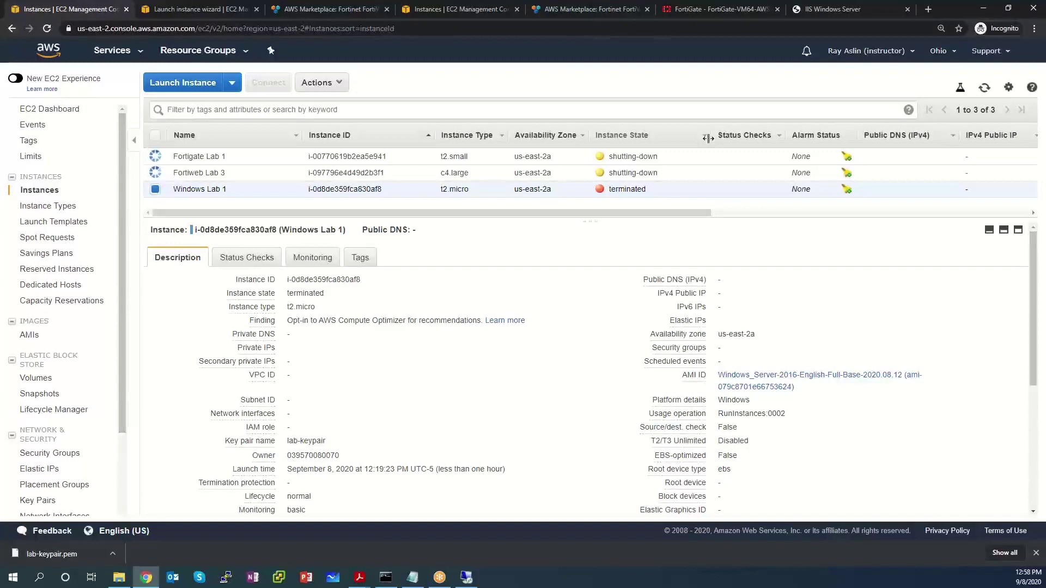
Step: Refresh the instance list repeatedly until only Fortiweb Lab 3 is still shutting down
left_click(984, 88)
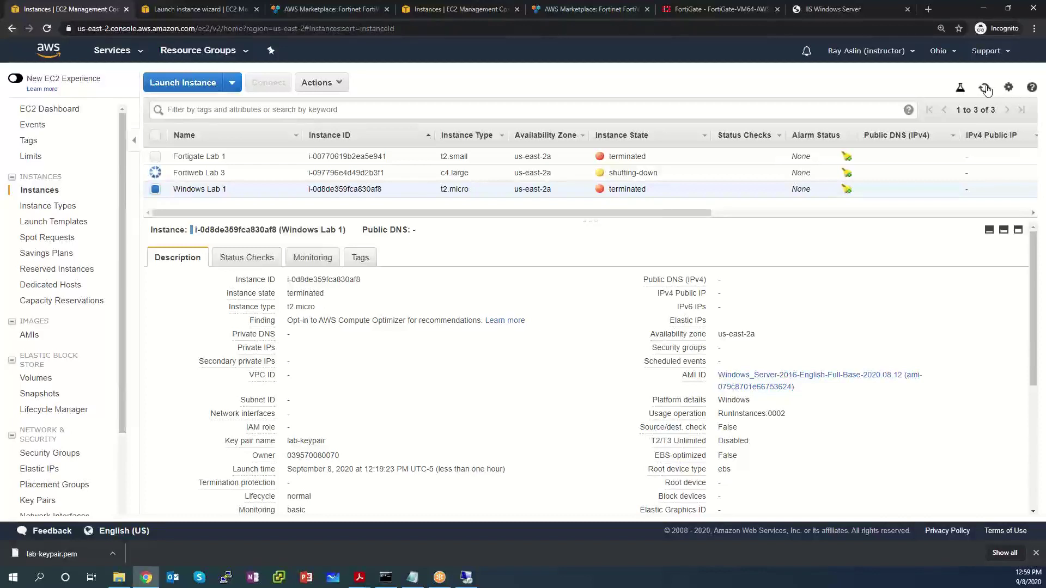
left_click(985, 88)
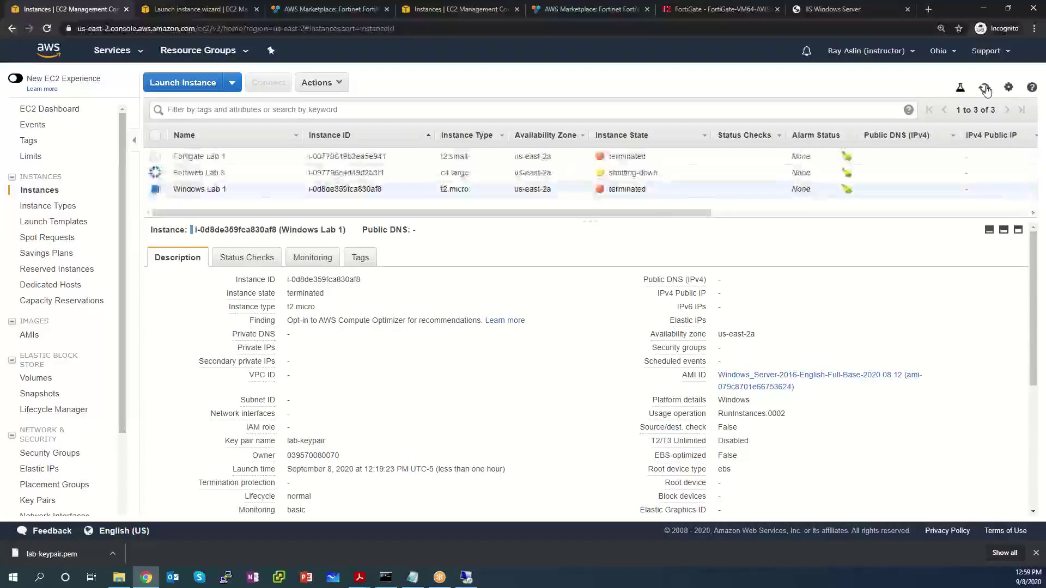
left_click(985, 89)
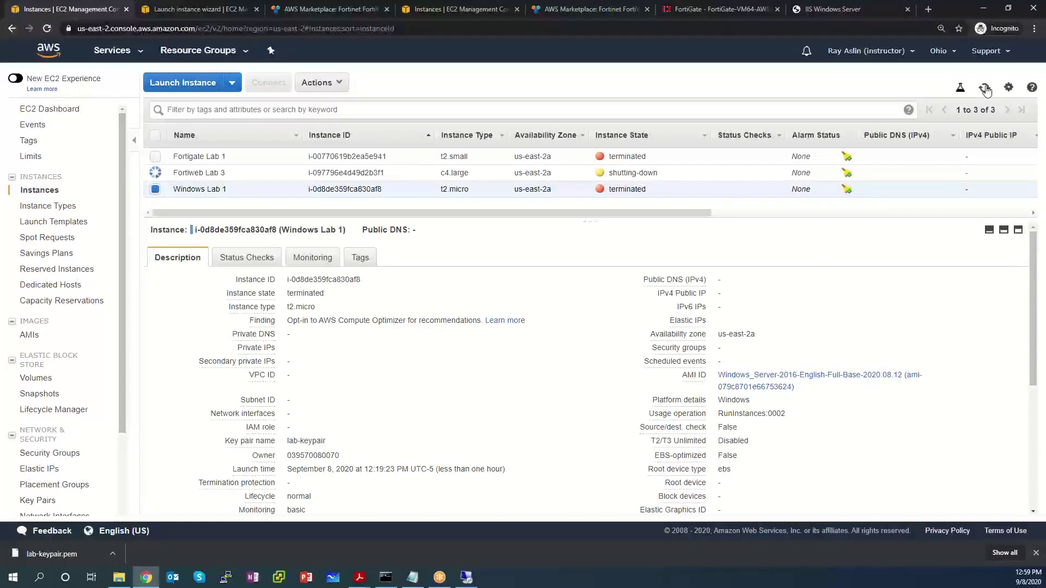
left_click(985, 88)
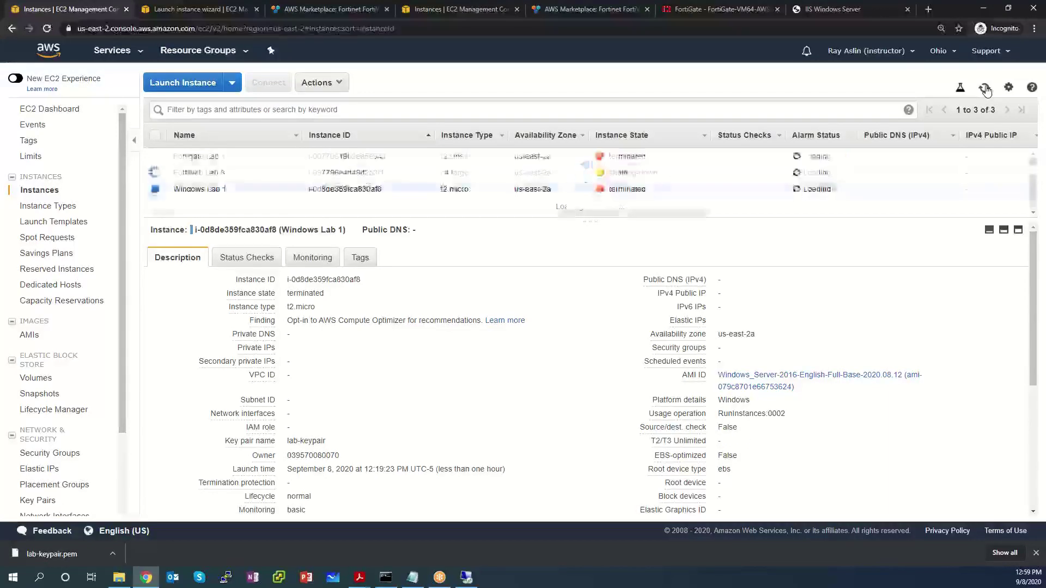
left_click(985, 88)
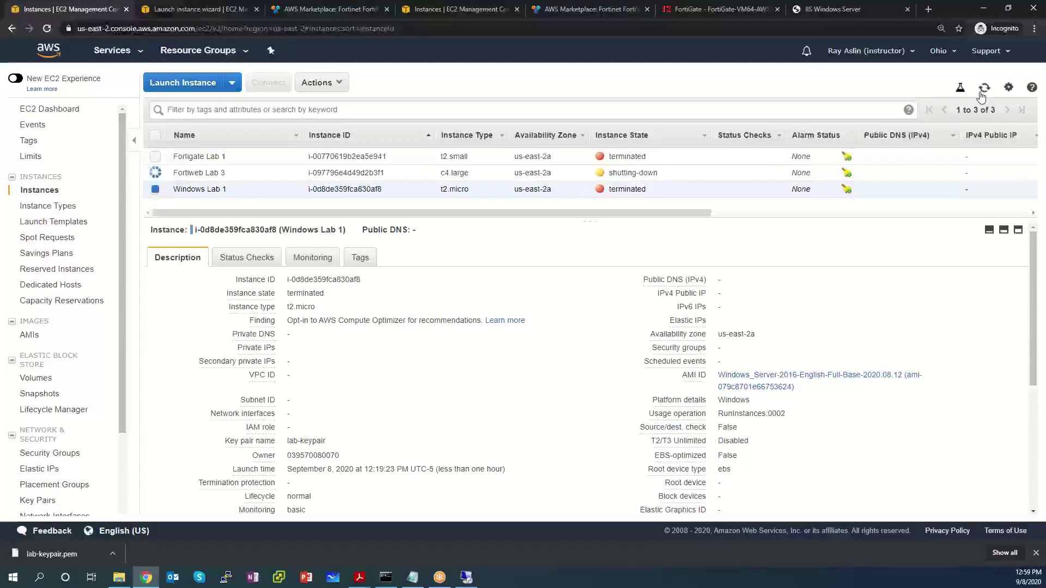
left_click(982, 97)
left_click(985, 90)
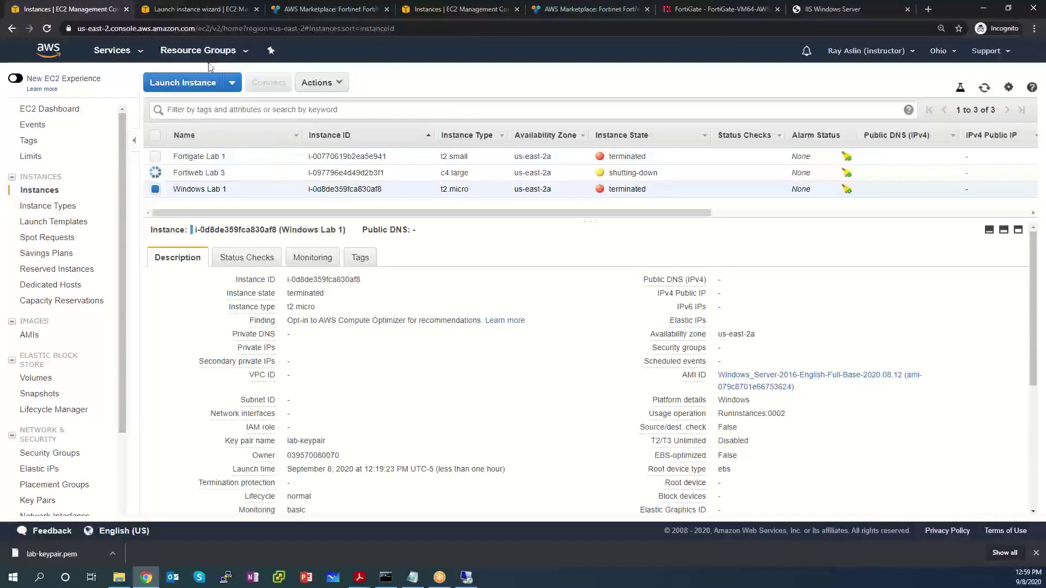
Step: Switch to the IAM console from the Services menu
left_click(128, 58)
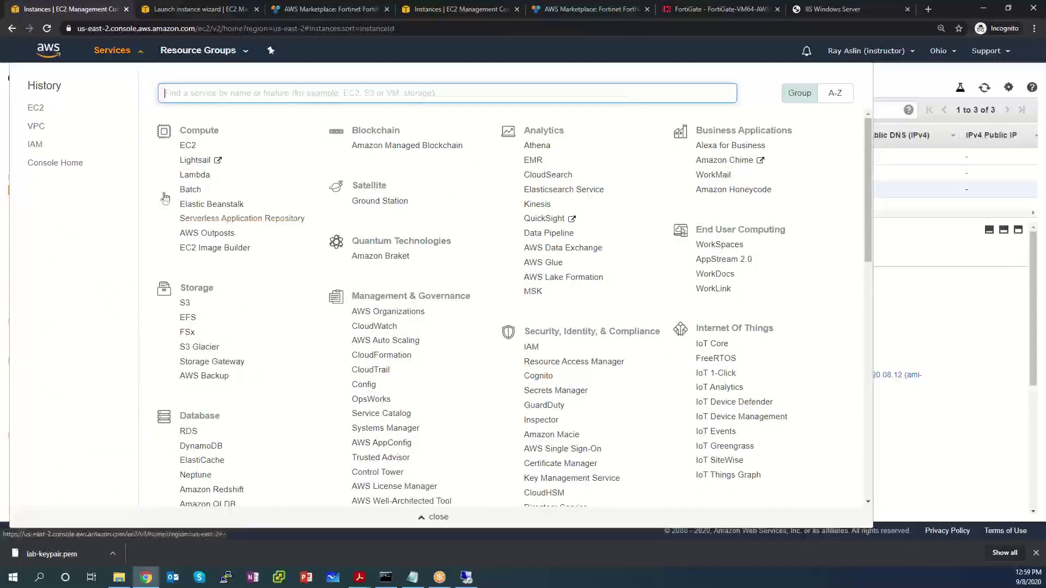
left_click(531, 347)
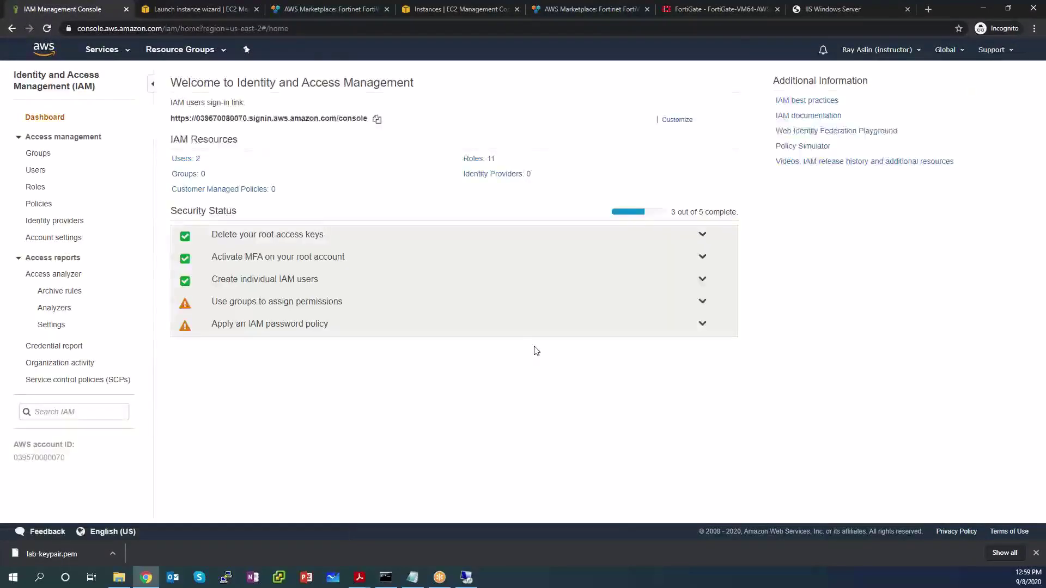
Step: Delete the LabFortigate IAM user, acknowledging the recent-activity warning
left_click(30, 178)
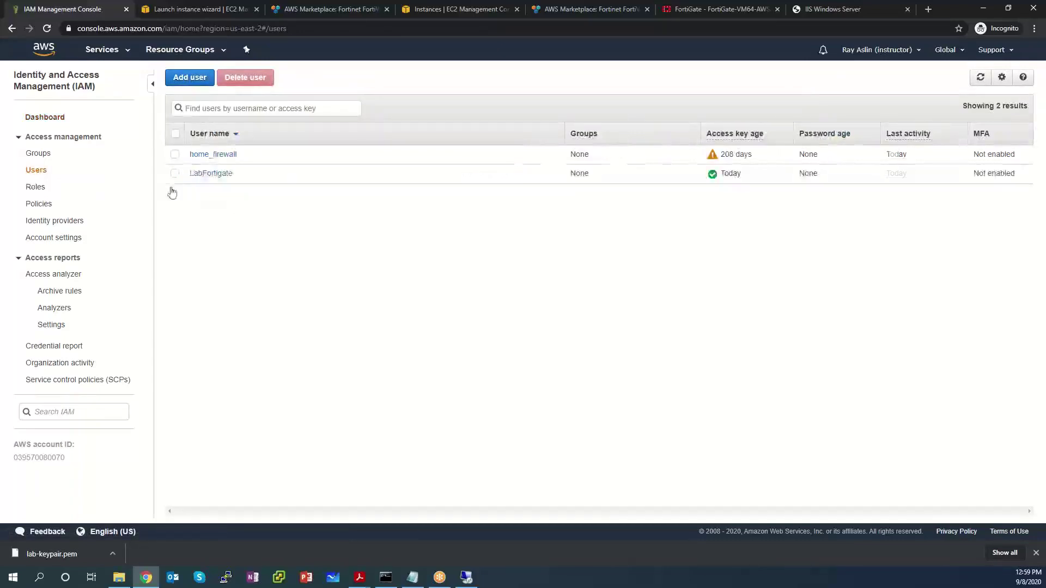
left_click(263, 181)
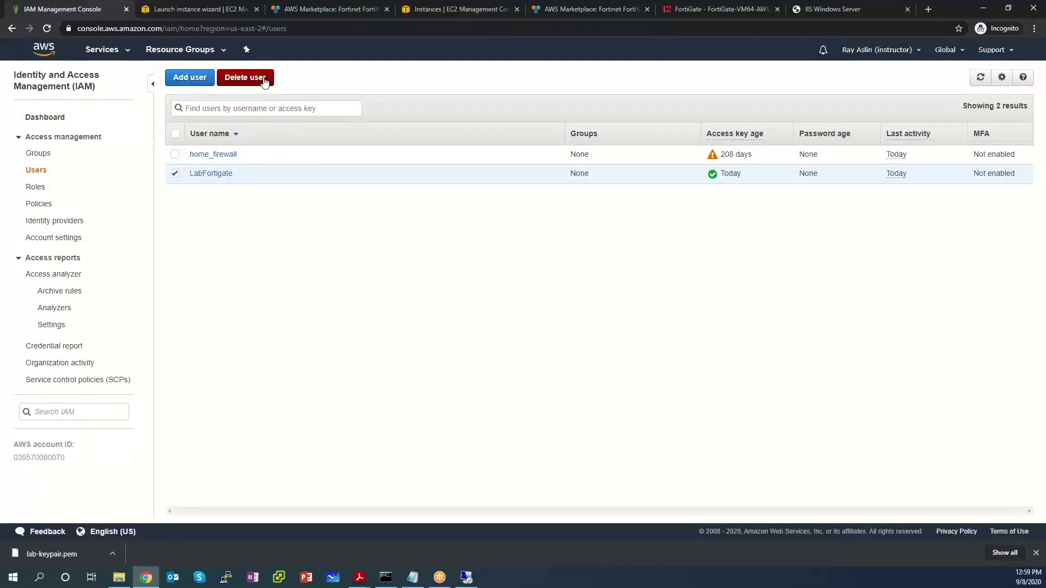
left_click(265, 81)
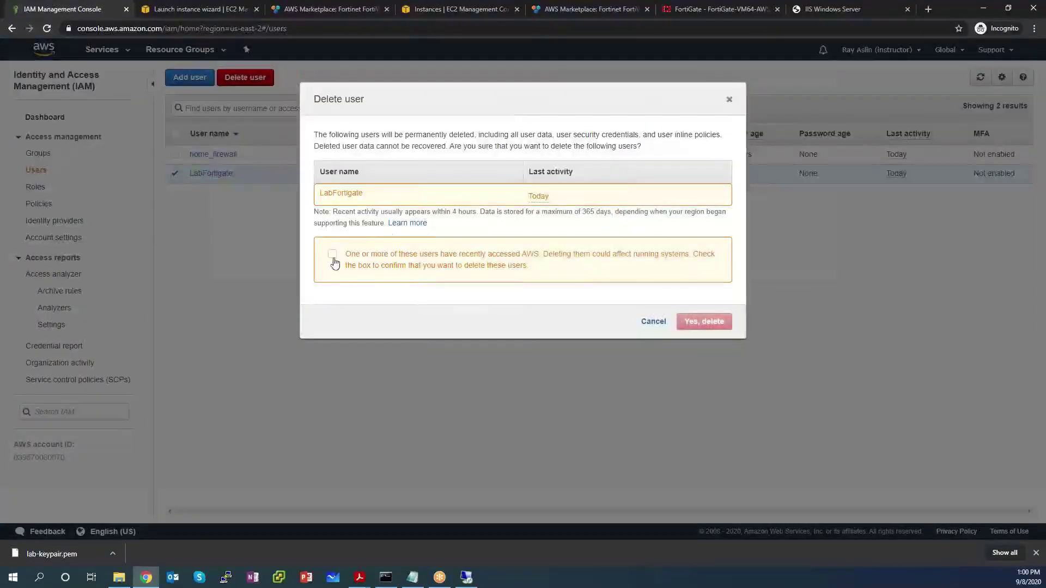
left_click(332, 254)
left_click(700, 323)
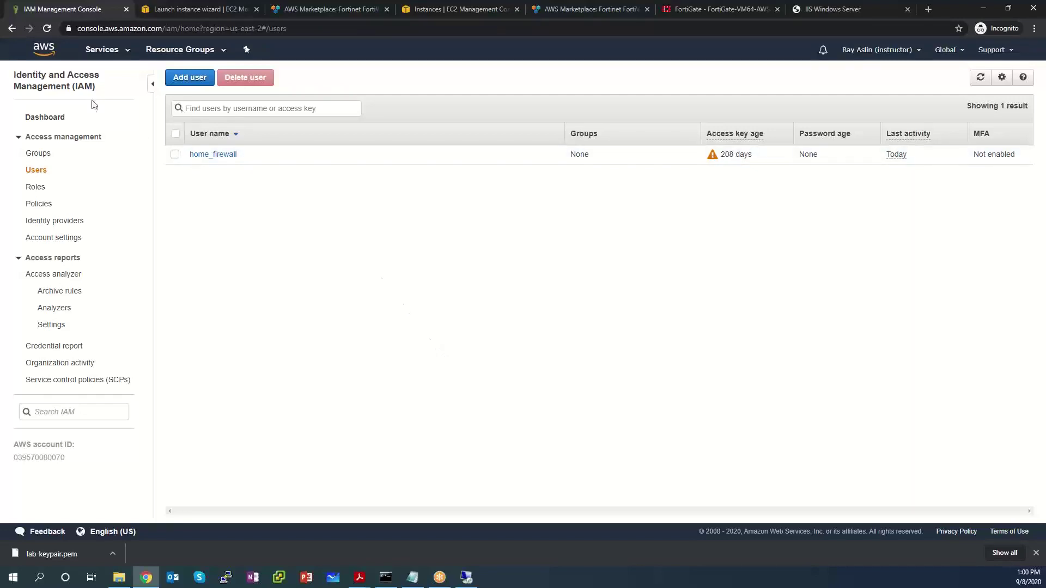
Step: Return to the EC2 Instances list through the Services menu
left_click(116, 54)
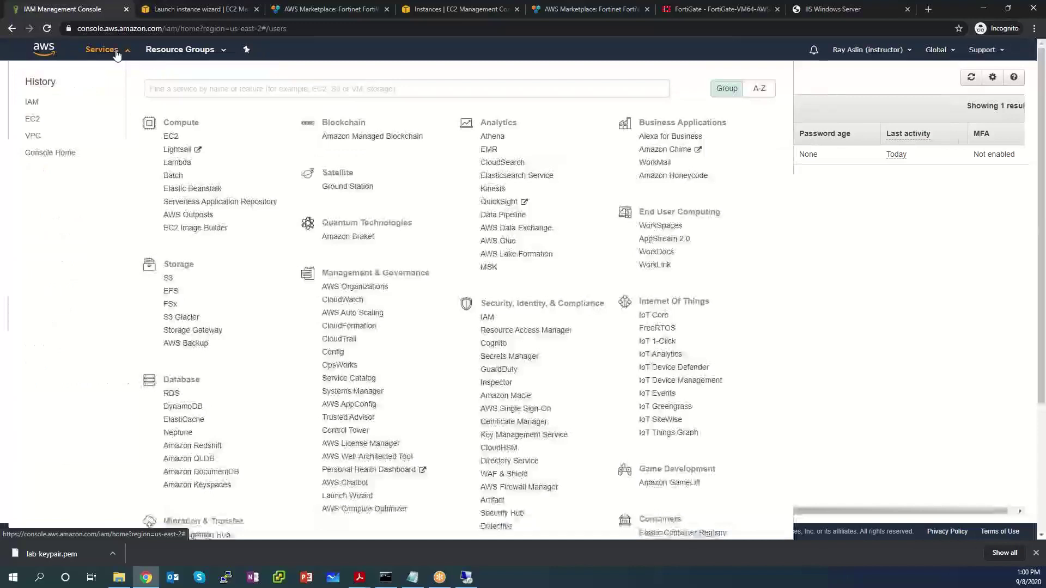
left_click(32, 120)
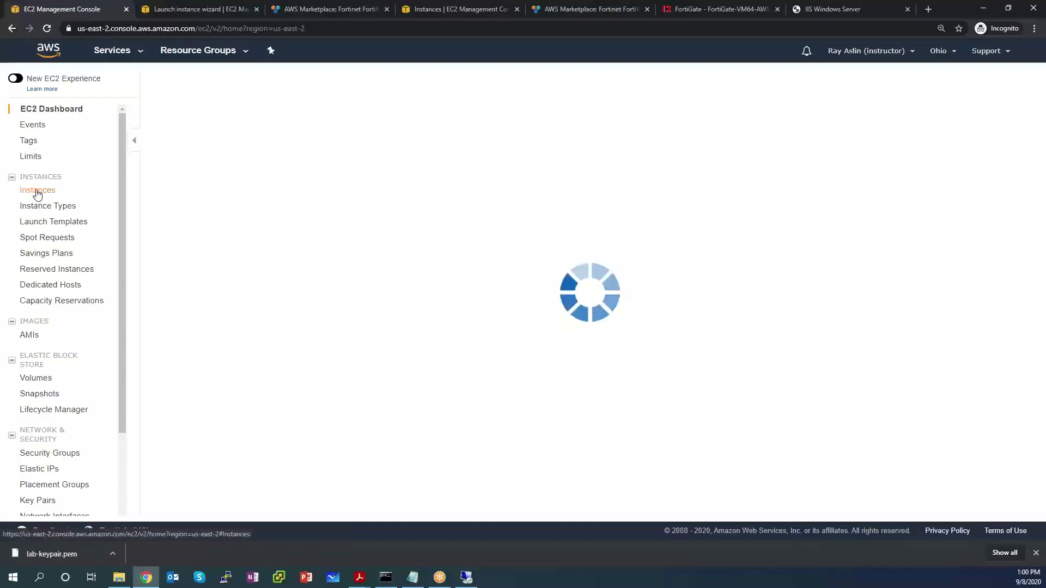
left_click(37, 190)
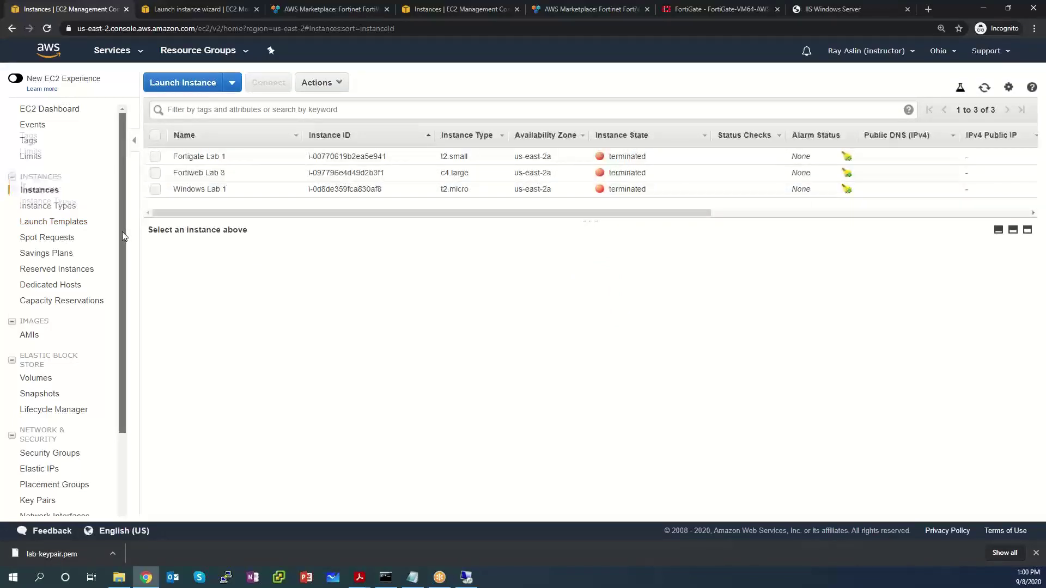
left_click_drag(122, 231, 131, 339)
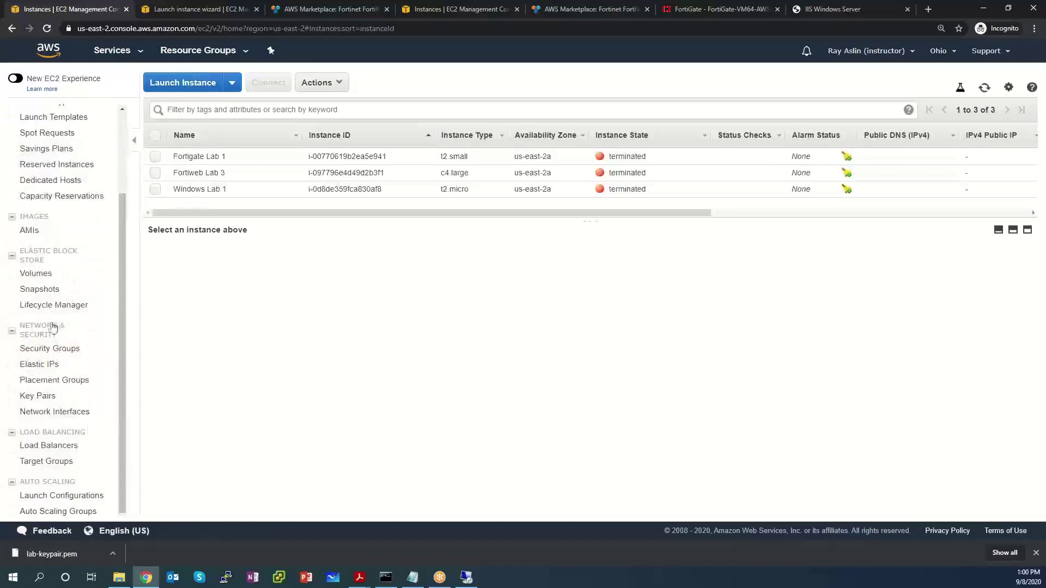
Step: Delete the Fortigate Private subnet network interface from Network Interfaces
left_click(87, 415)
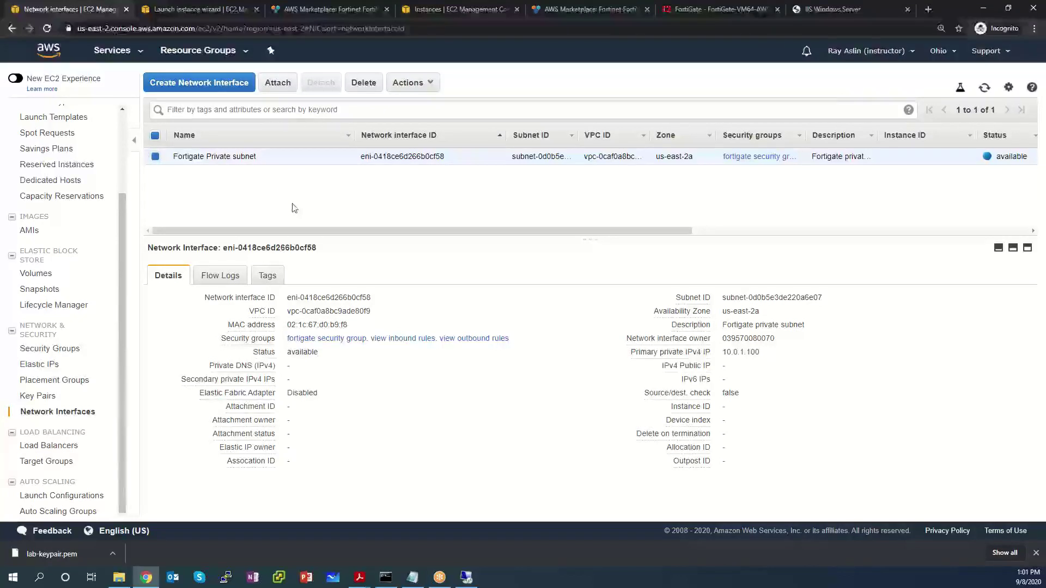
left_click(359, 87)
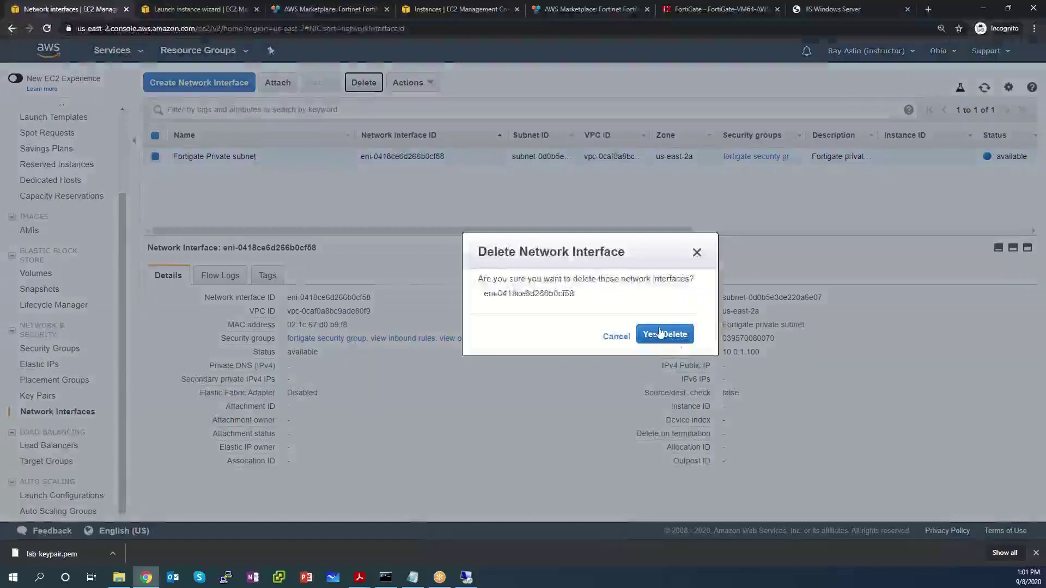
left_click(662, 334)
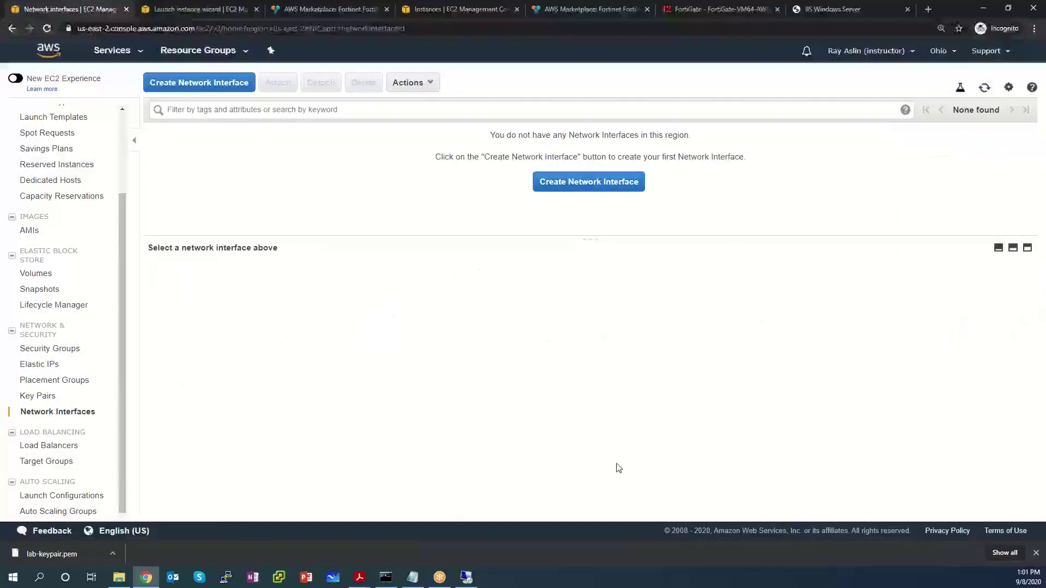
left_click(124, 56)
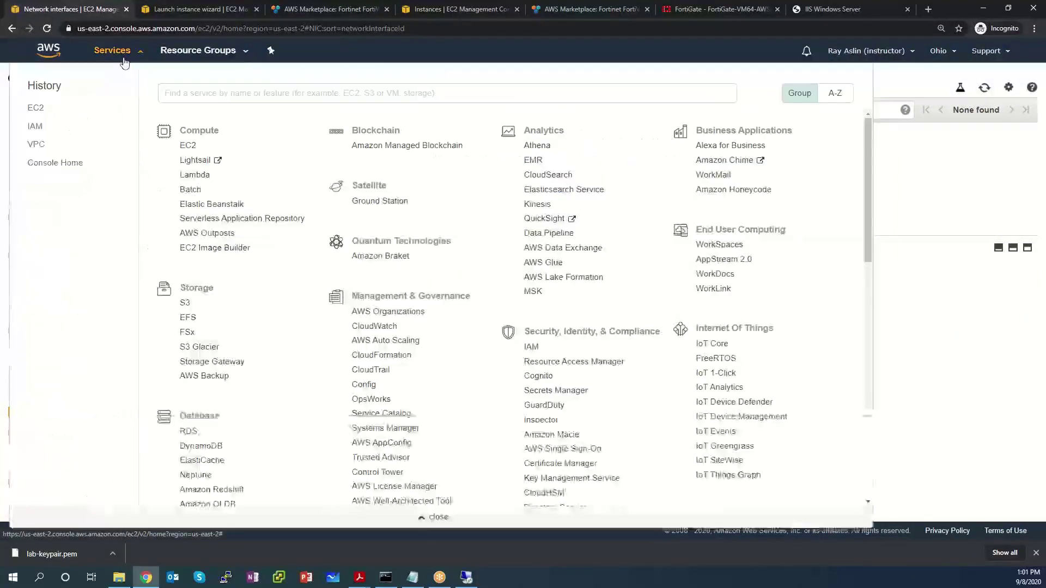
Step: List Your VPCs in the VPC console and view the actions for LabVPC (10.0.0.0/16)
left_click(34, 146)
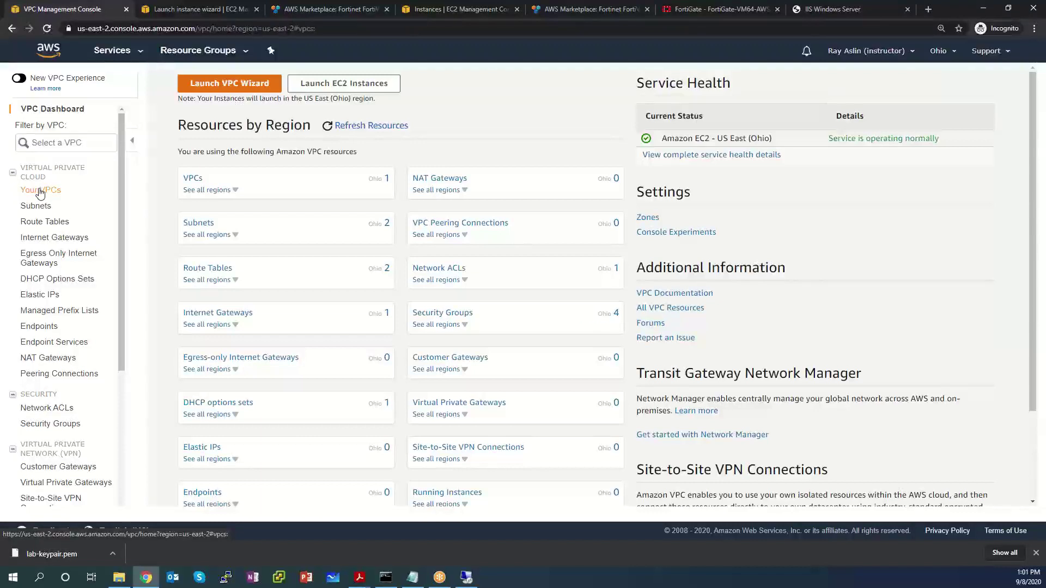
left_click(40, 192)
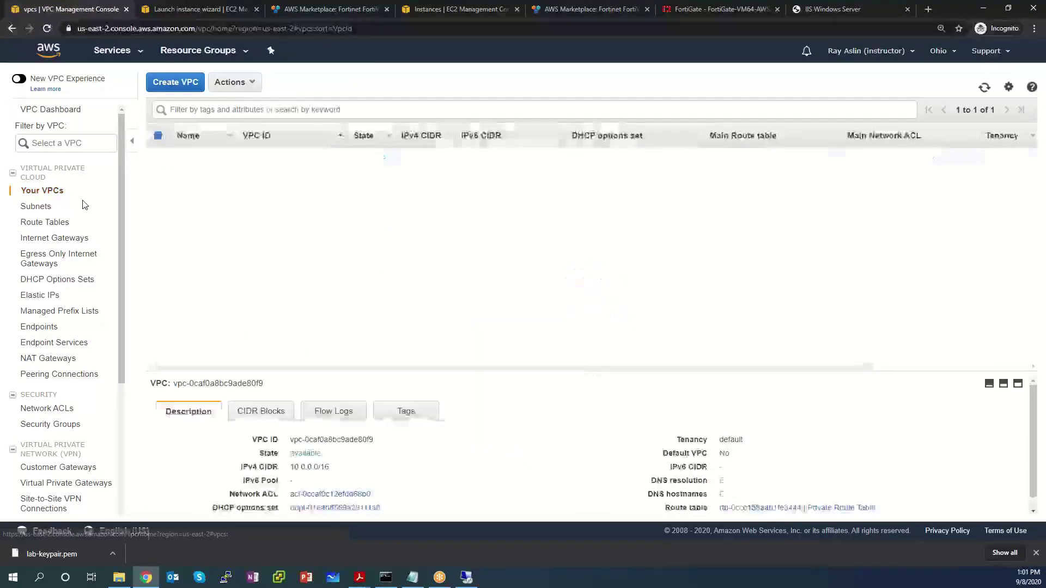
left_click(232, 82)
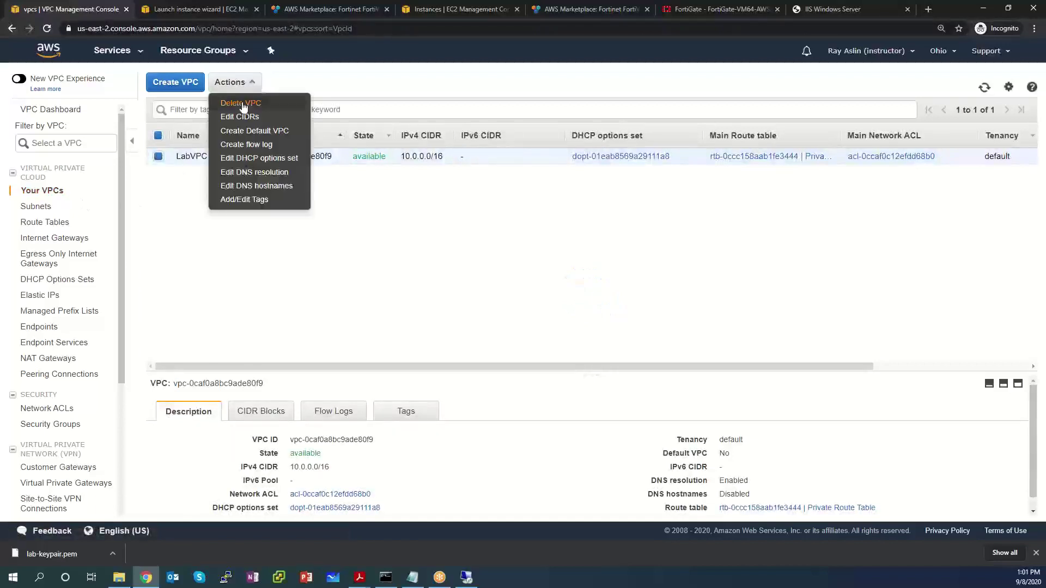
left_click(241, 104)
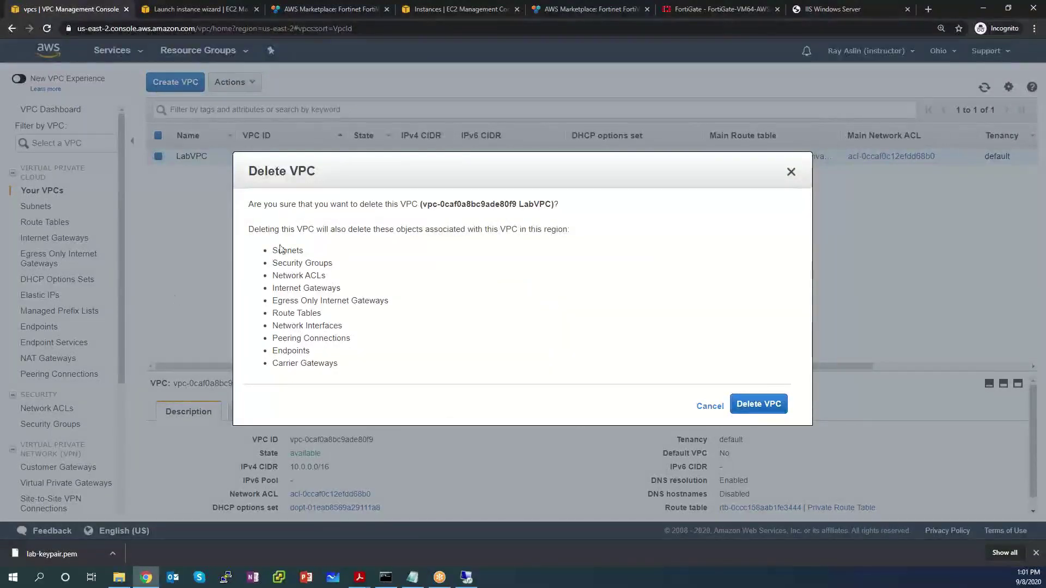
double_click(306, 252)
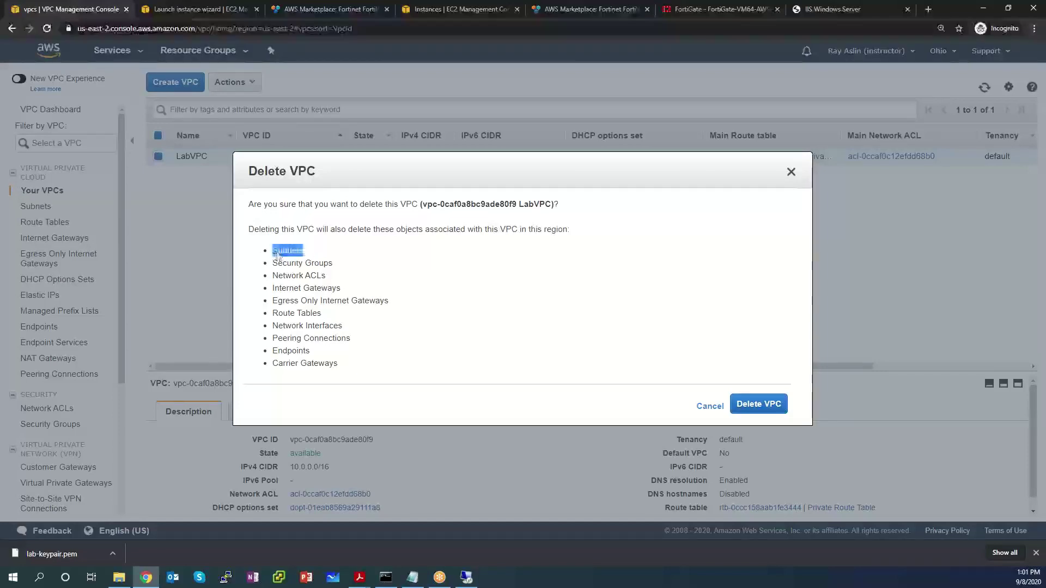
triple_click(327, 264)
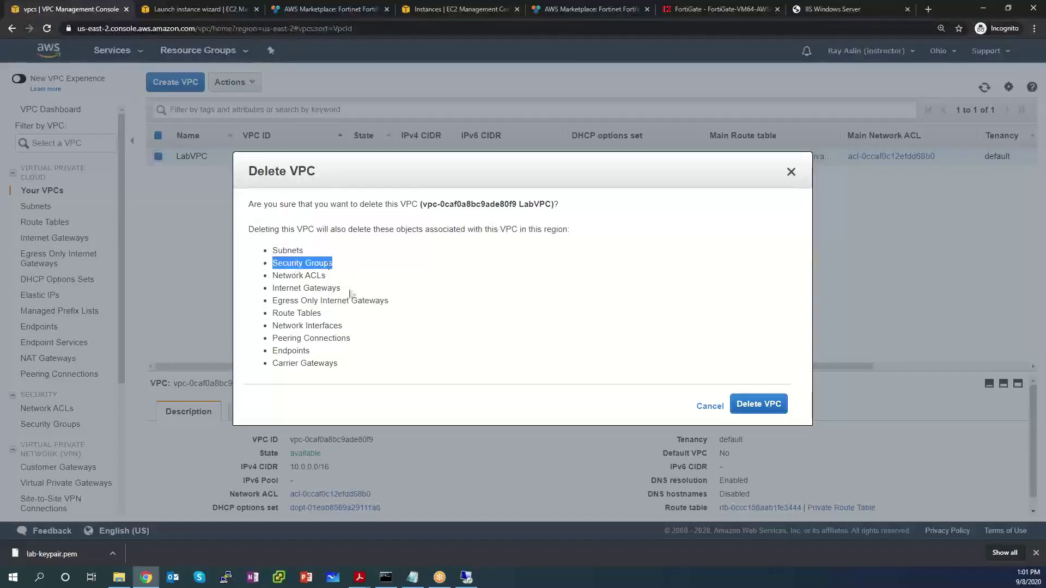
left_click_drag(343, 288, 259, 294)
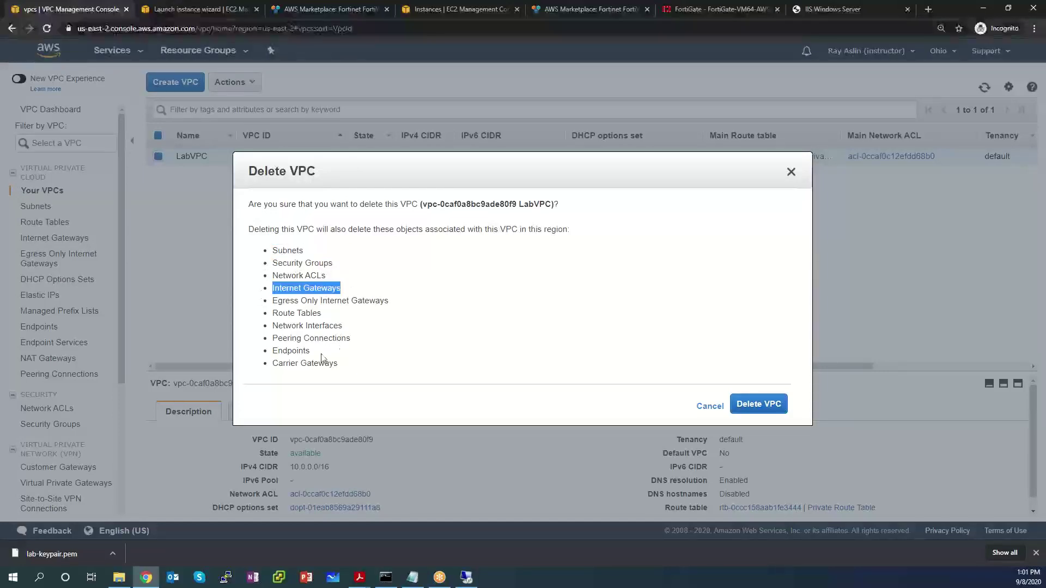
left_click_drag(322, 314, 263, 318)
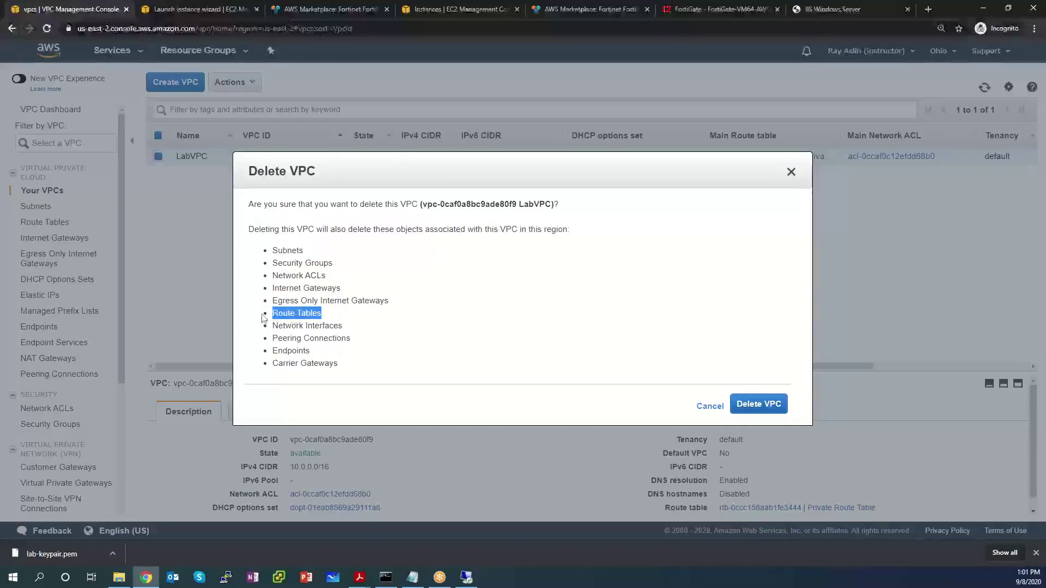
left_click_drag(346, 325, 271, 329)
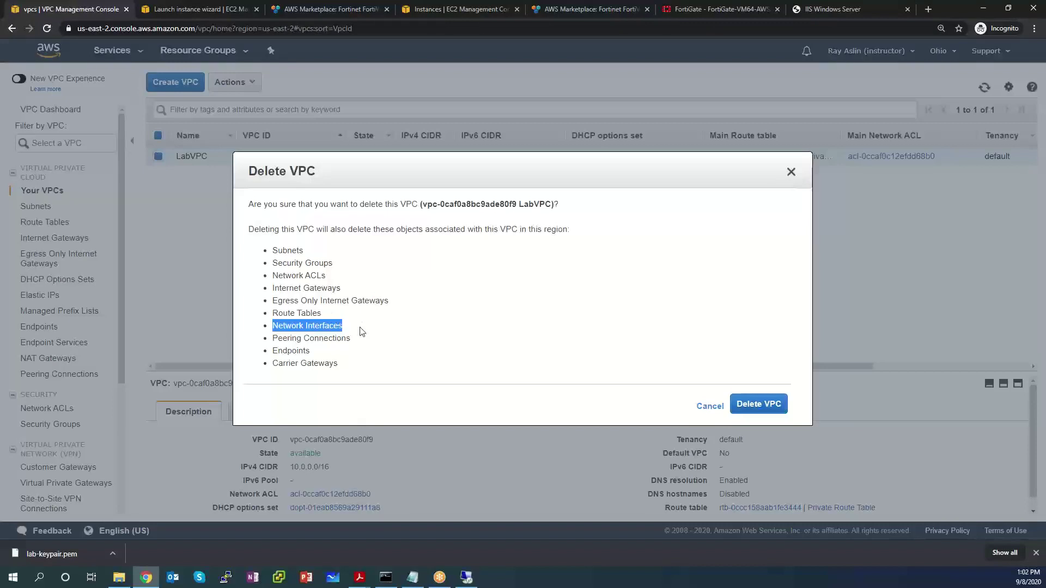
left_click(370, 336)
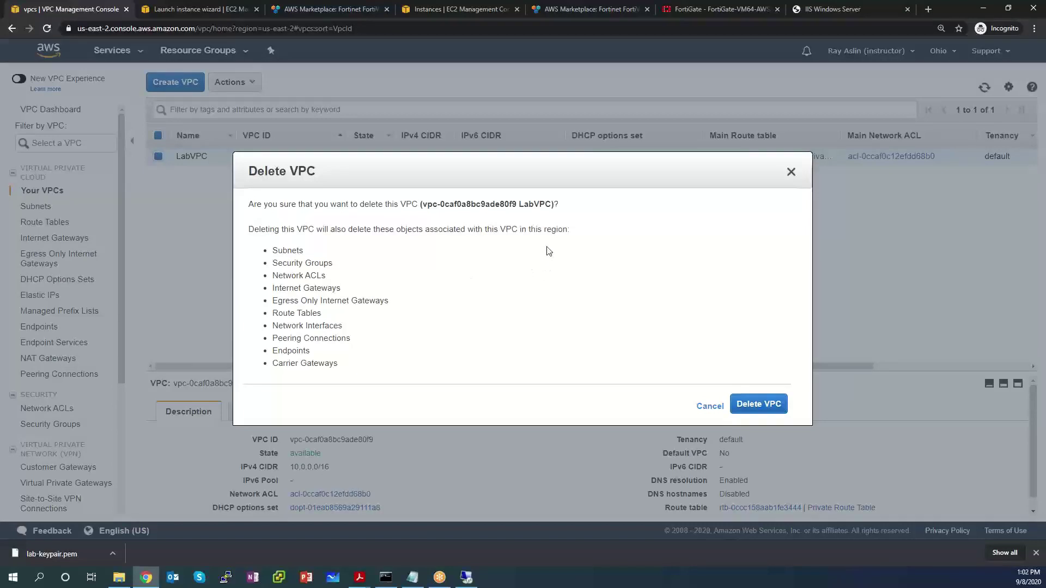
left_click(709, 409)
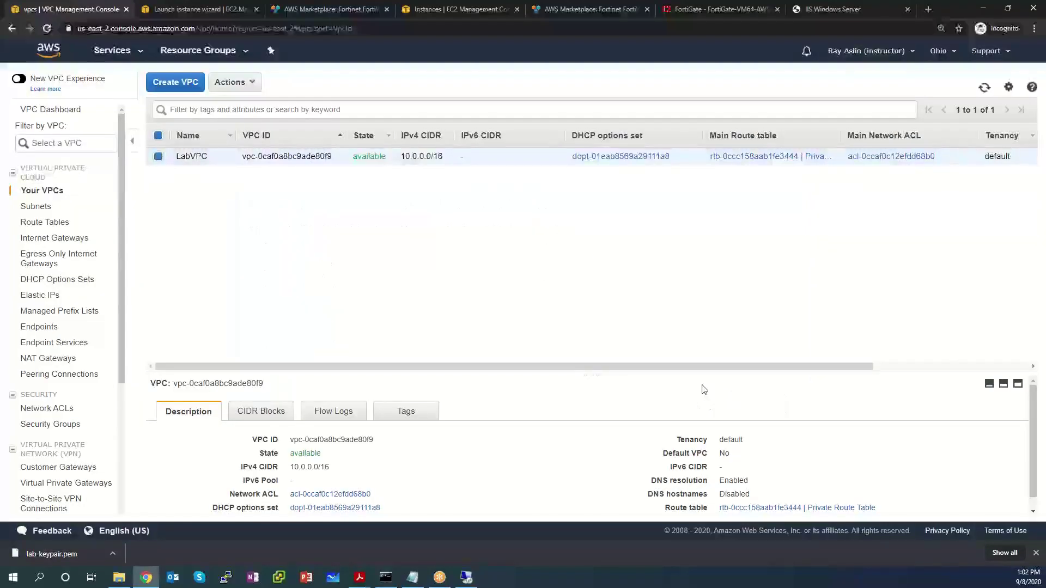